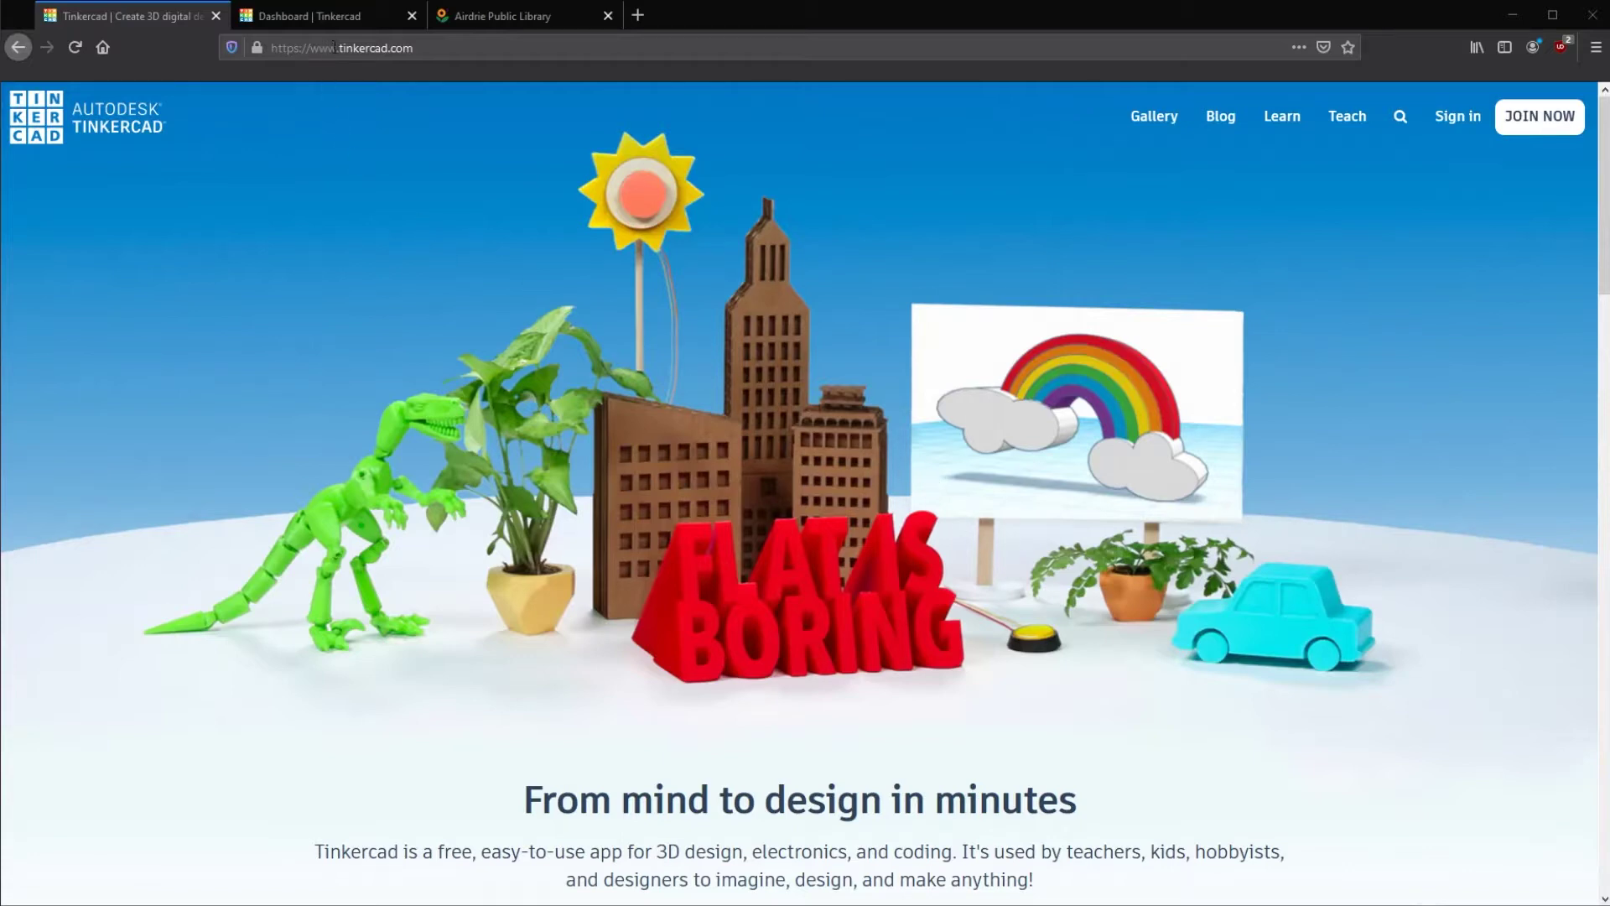
Create a new 3D design from the Tinkercad dashboard and place a ruler near the workplane's front-left corner.
{"action": "left_click_drag", "start_coordinate": [337, 48], "coordinate": [413, 47]}
{"action": "left_click", "coordinate": [382, 500]}
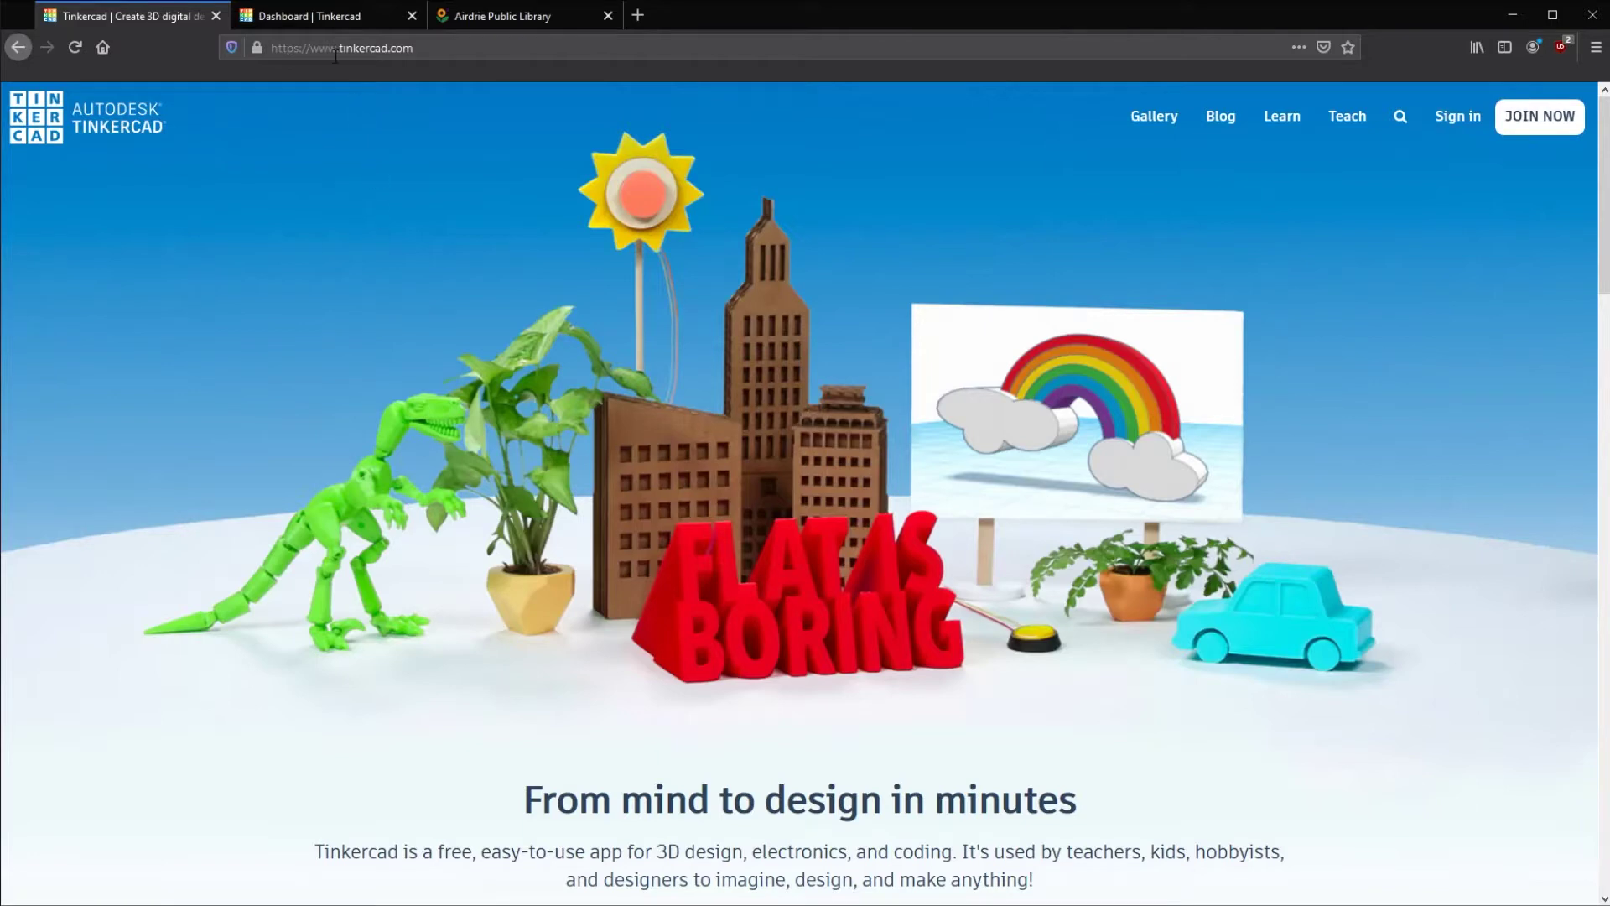
{"action": "left_click", "coordinate": [319, 17]}
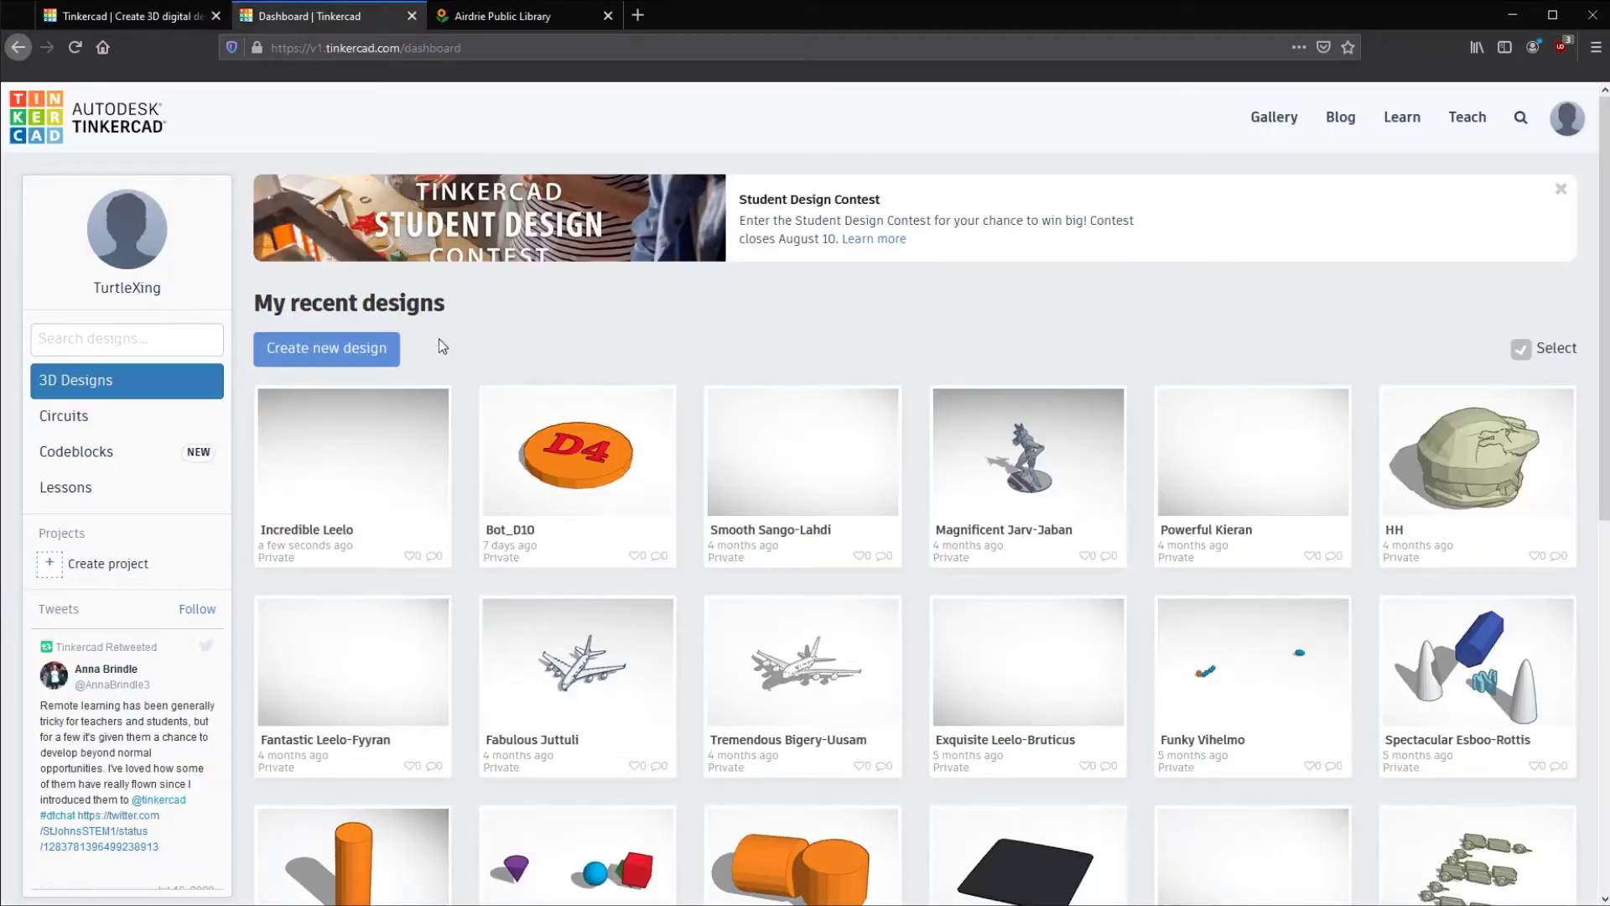
{"action": "left_click", "coordinate": [294, 358]}
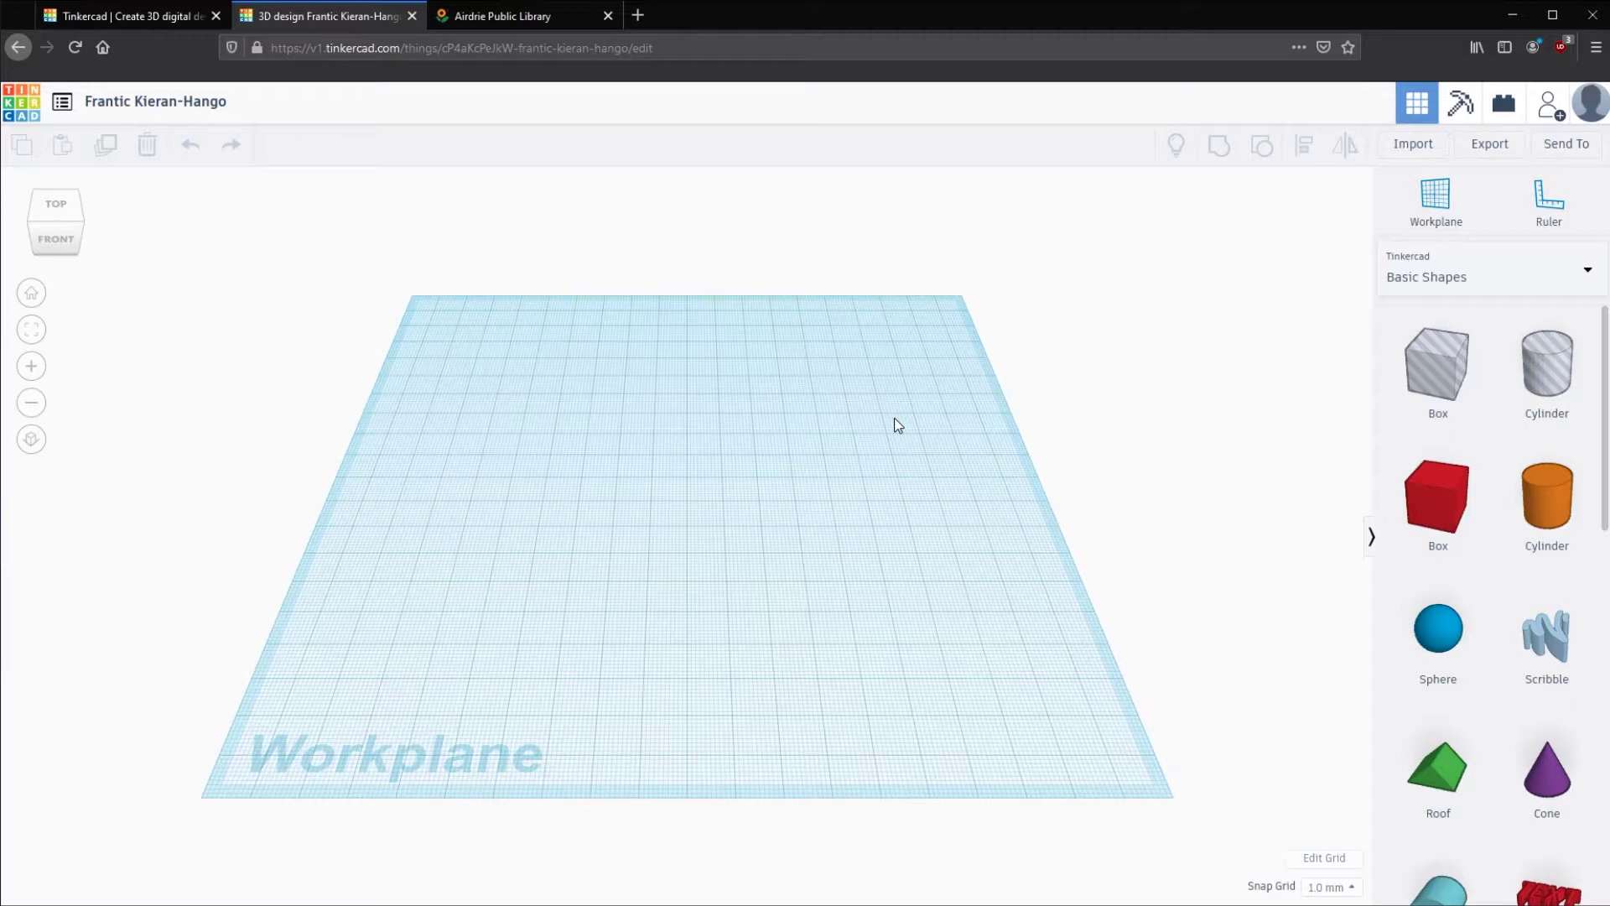
{"action": "left_click", "coordinate": [1548, 200]}
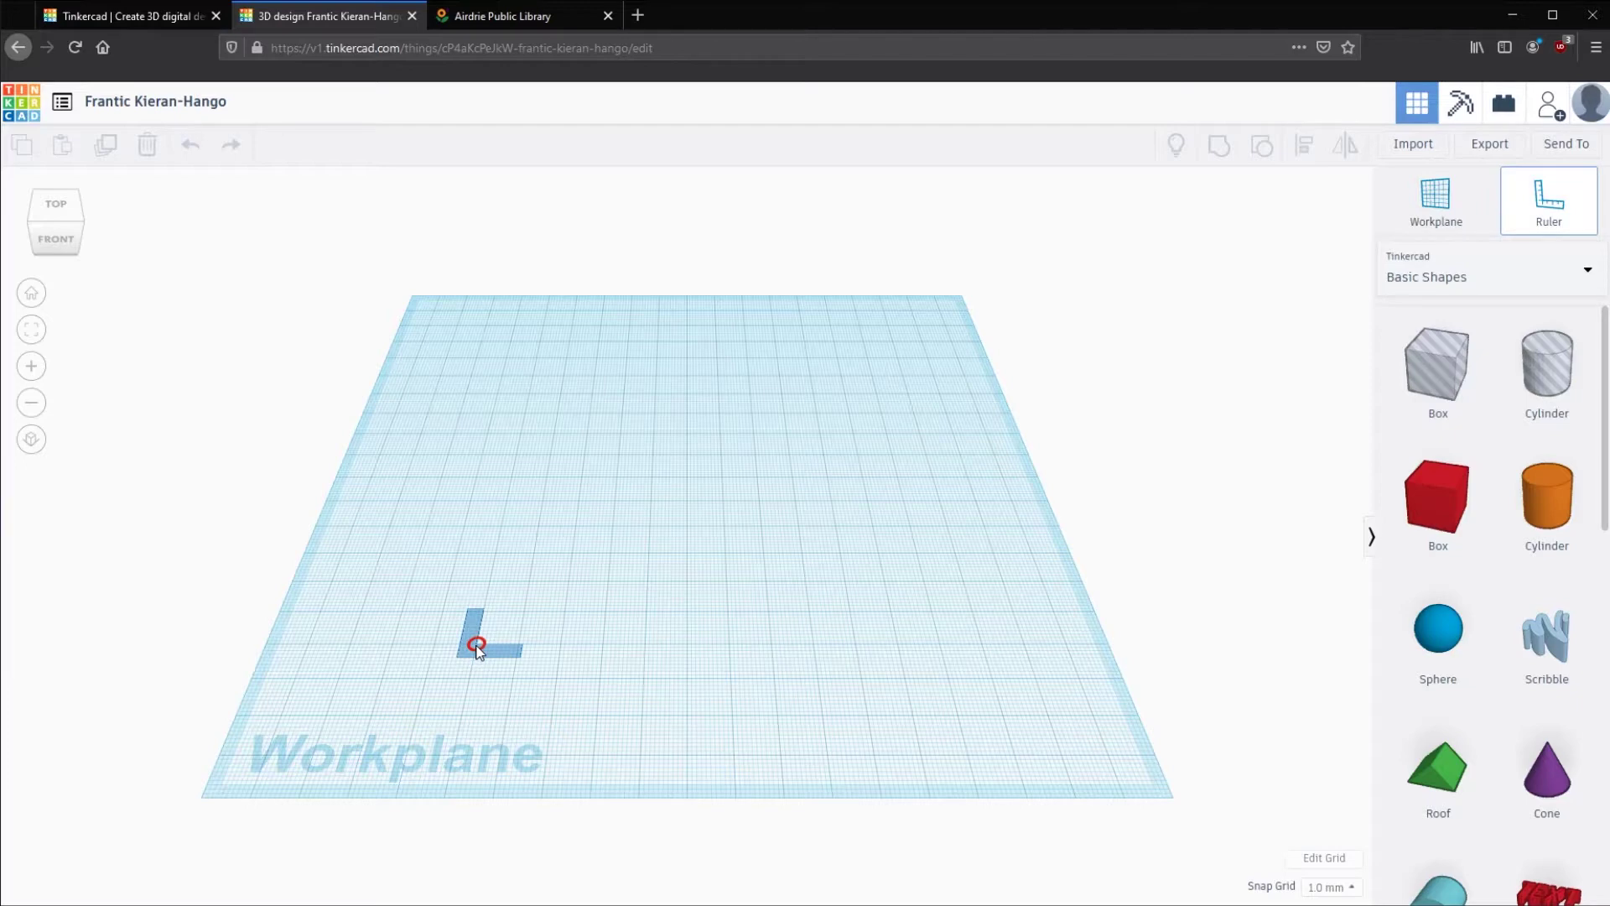
{"action": "left_click", "coordinate": [476, 646]}
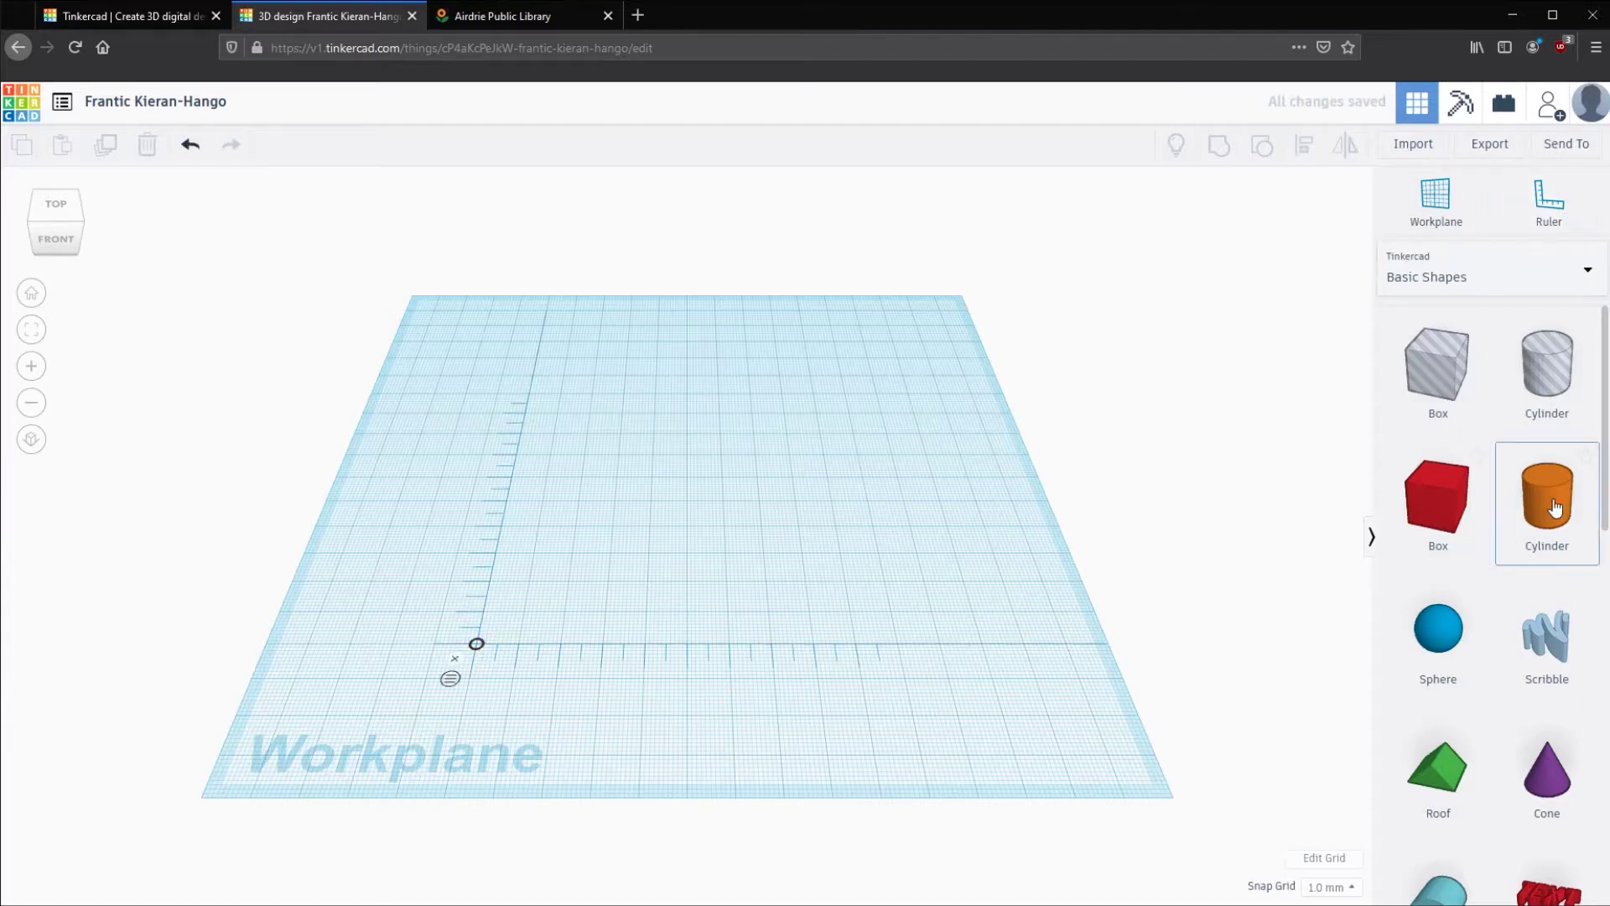
Add a solid cylinder beside the ruler and size it to 35 by 35 mm with a height of 4 mm.
{"action": "left_click_drag", "start_coordinate": [1554, 508], "coordinate": [543, 537]}
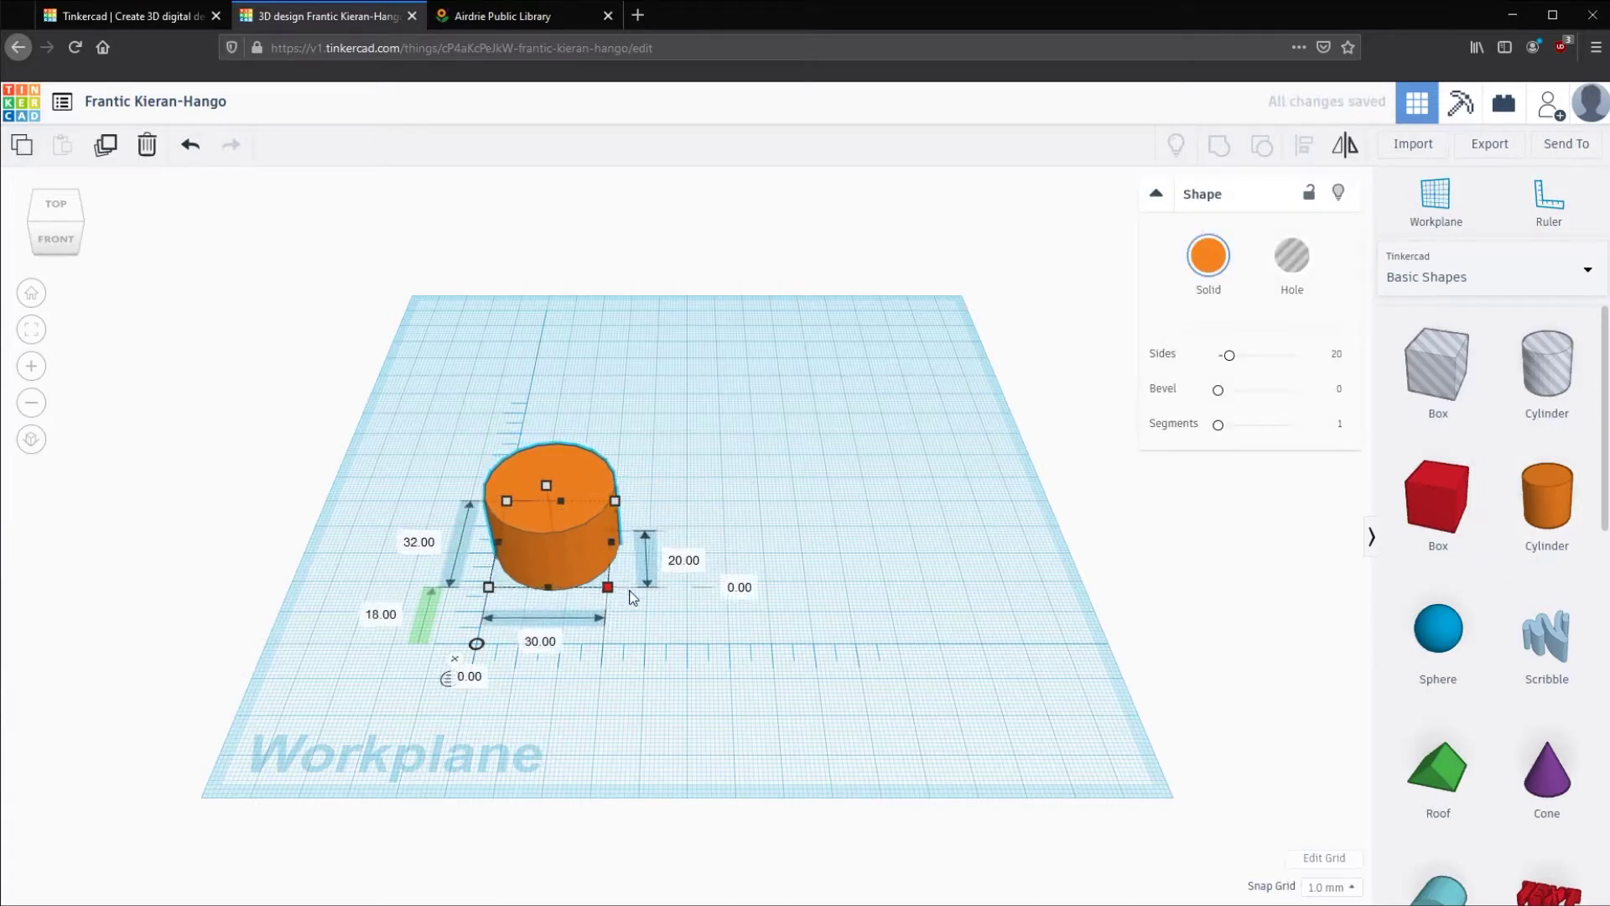
{"action": "mouse_move", "coordinate": [633, 597]}
{"action": "left_mouse_down"}
{"action": "mouse_move", "coordinate": [668, 632]}
{"action": "mouse_move", "coordinate": [635, 648]}
{"action": "mouse_move", "coordinate": [630, 597]}
{"action": "left_mouse_up"}
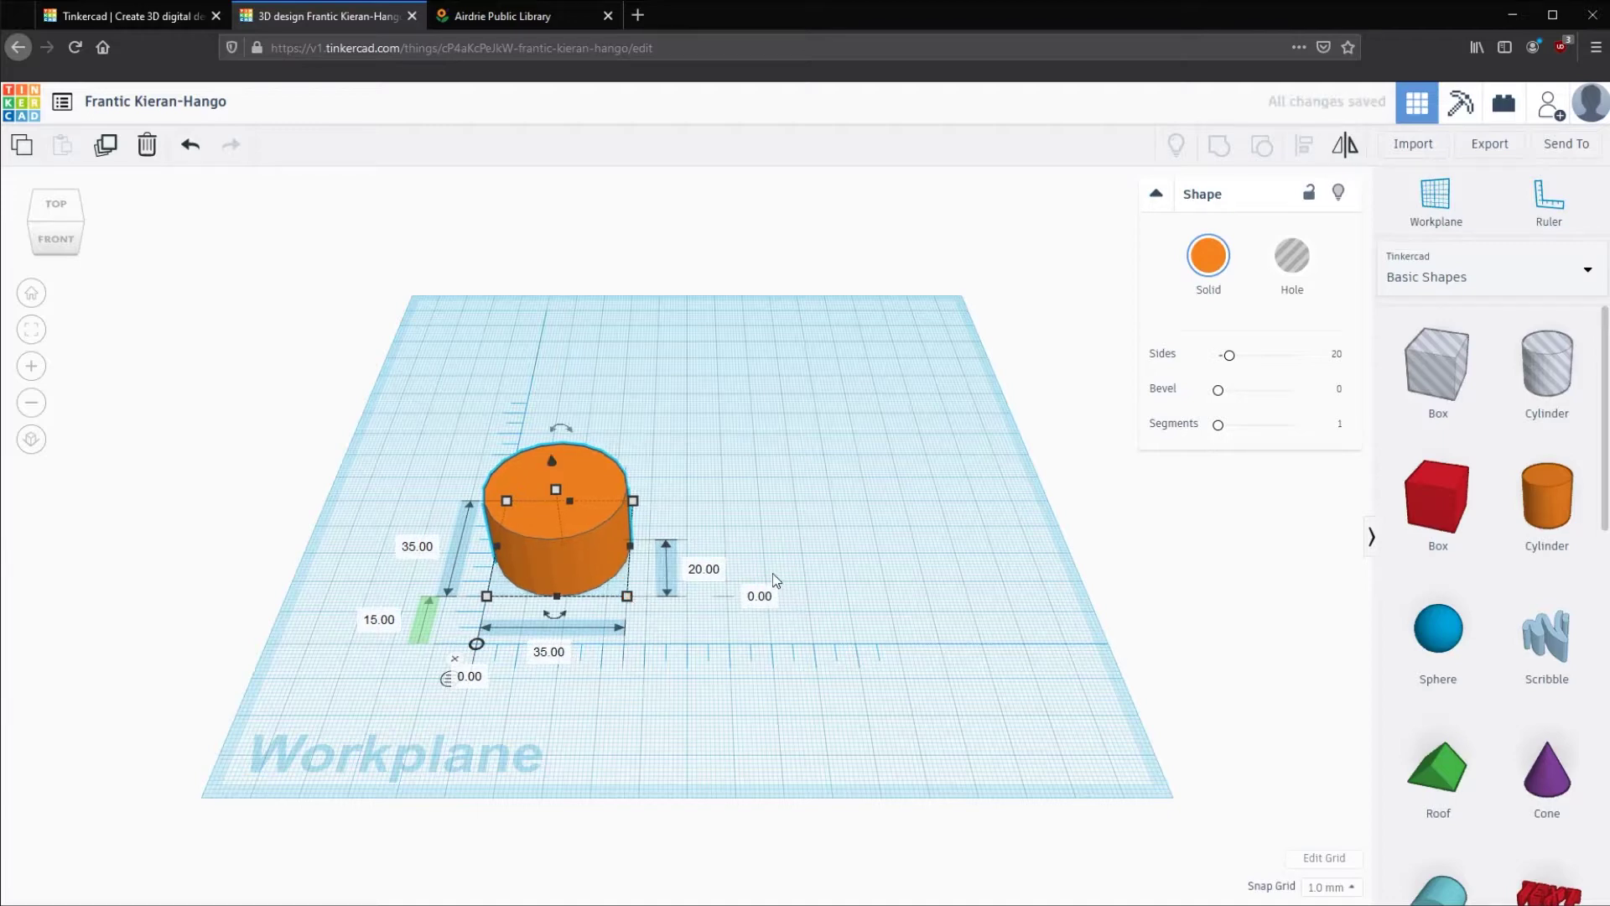
{"action": "middle_click_drag", "start_coordinate": [772, 573], "coordinate": [803, 574]}
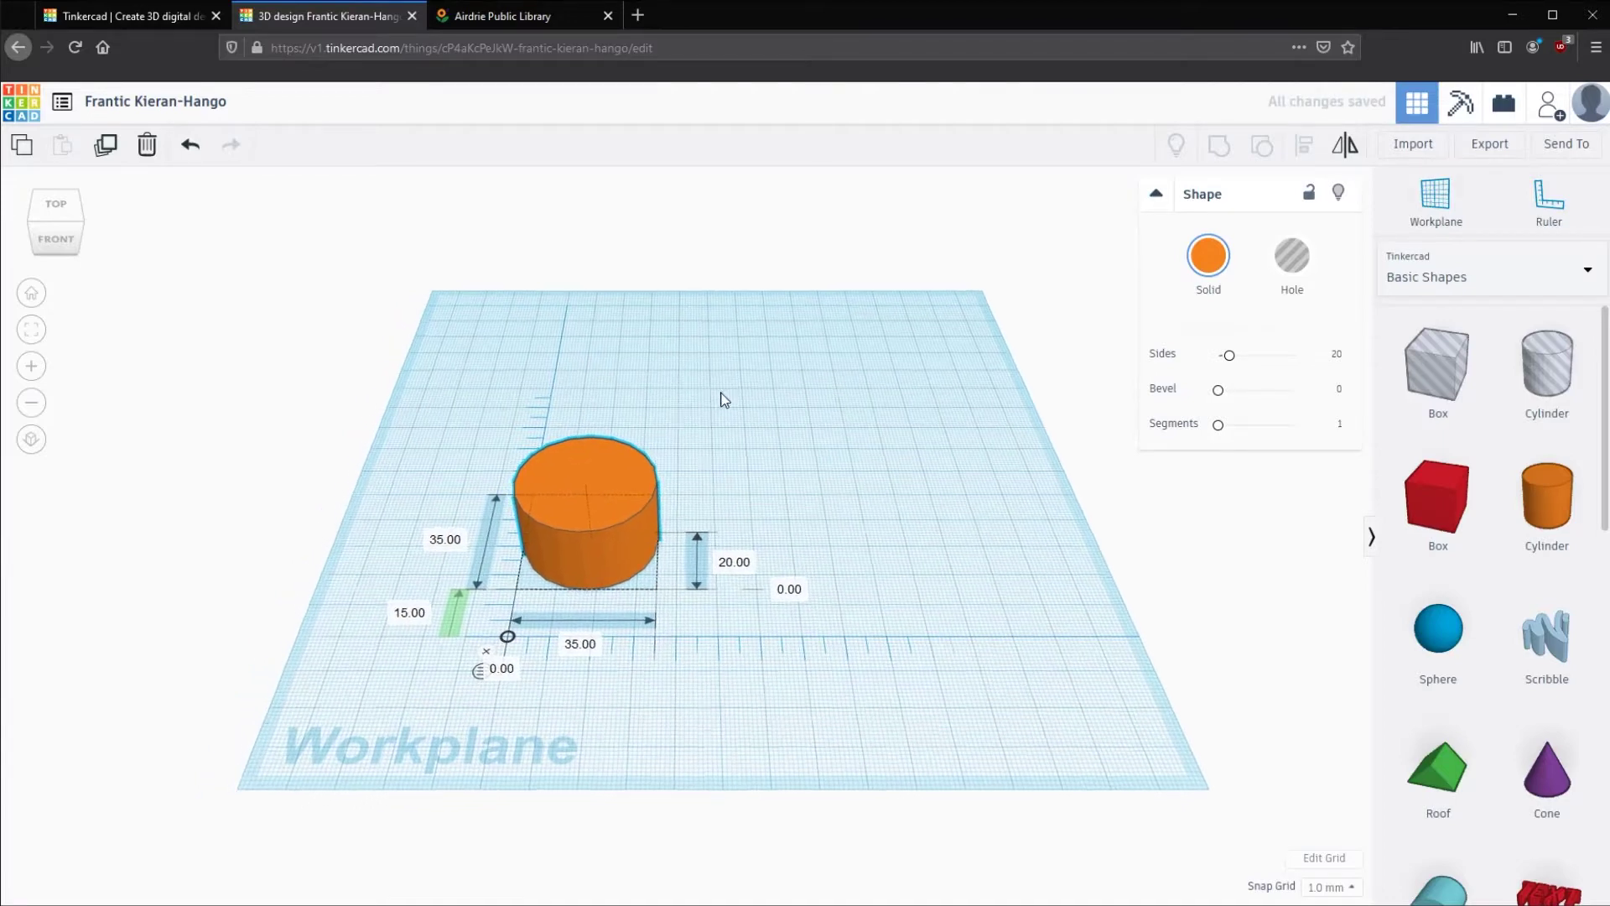
{"action": "scroll", "coordinate": [723, 399], "scroll_direction": "up", "scroll_amount": 5}
{"action": "scroll", "coordinate": [1079, 437], "scroll_direction": "up", "scroll_amount": 3}
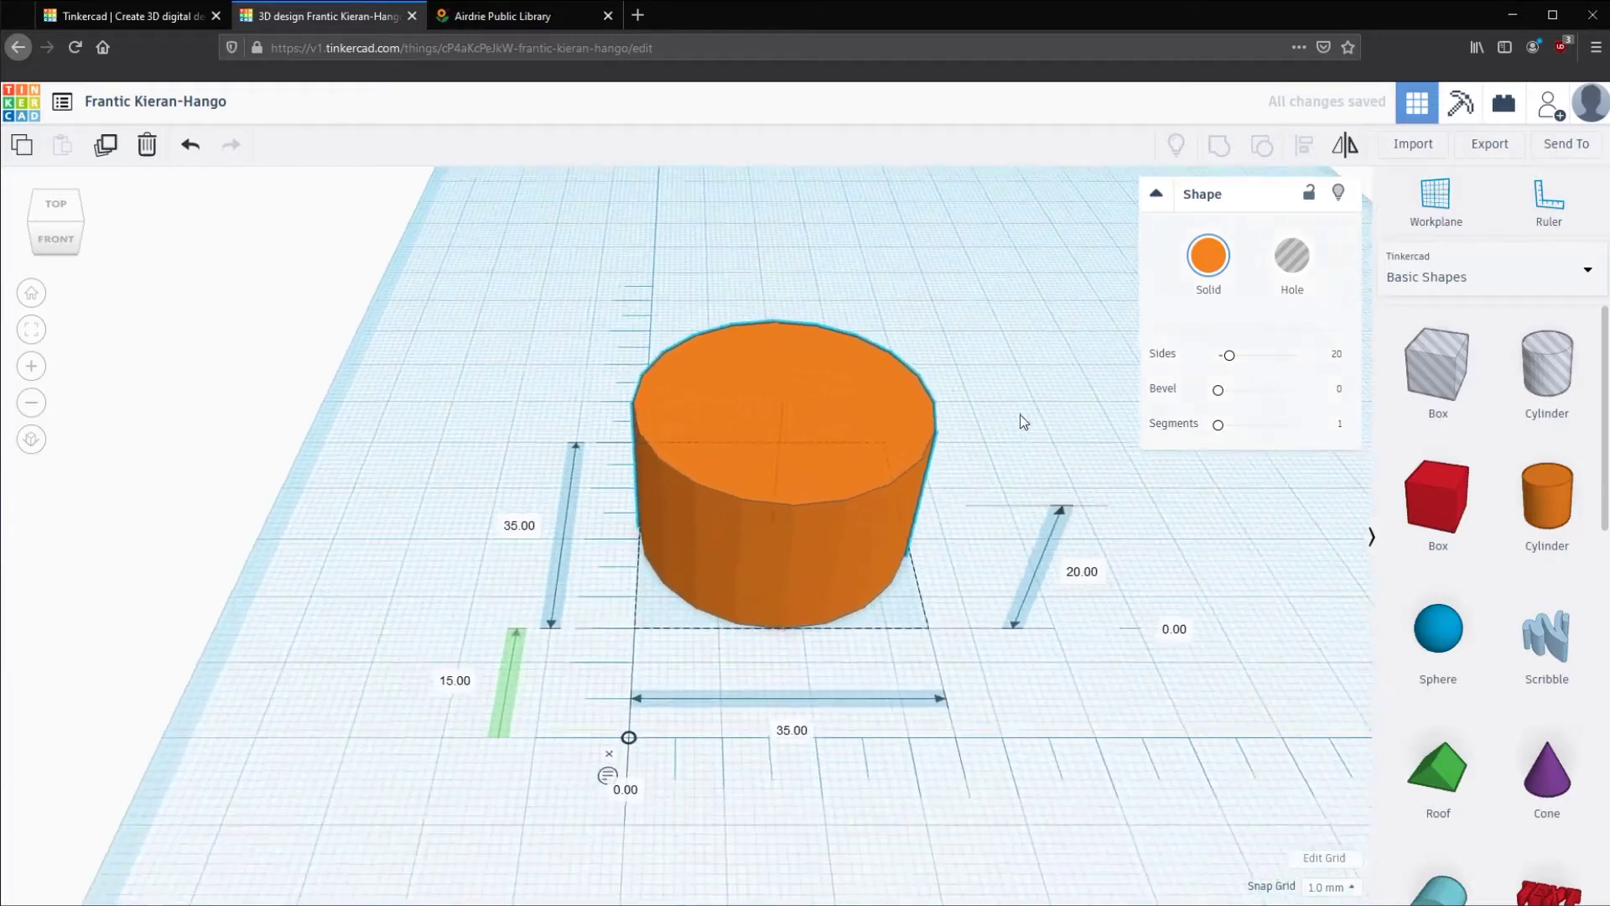
{"action": "right_click_drag", "start_coordinate": [992, 618], "coordinate": [832, 475]}
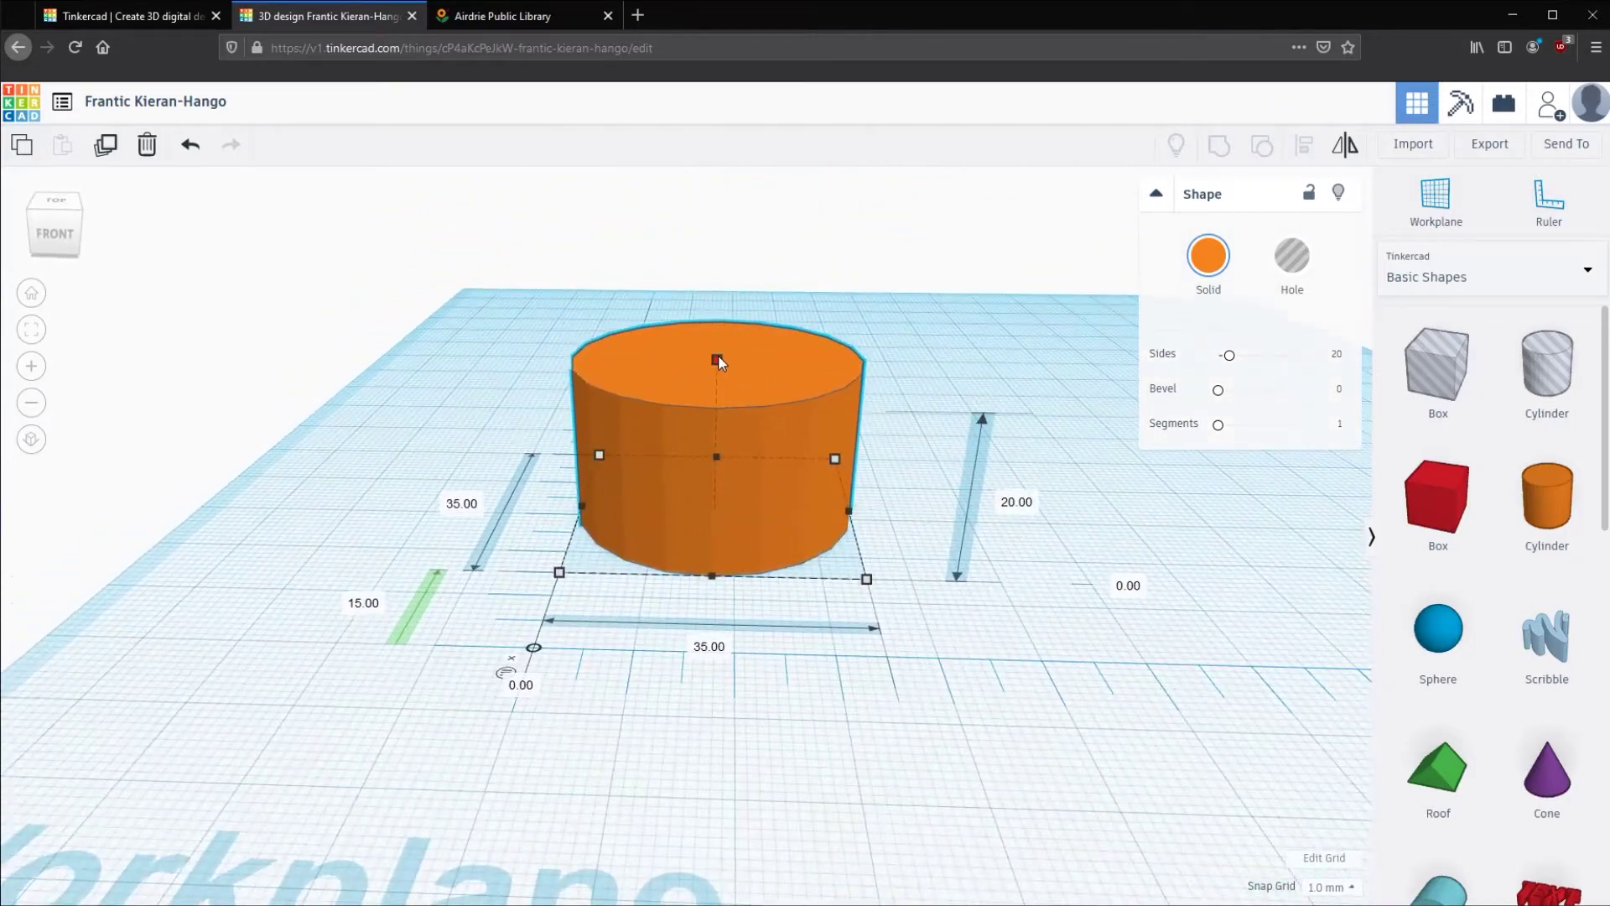
{"action": "left_click_drag", "start_coordinate": [717, 359], "coordinate": [714, 476]}
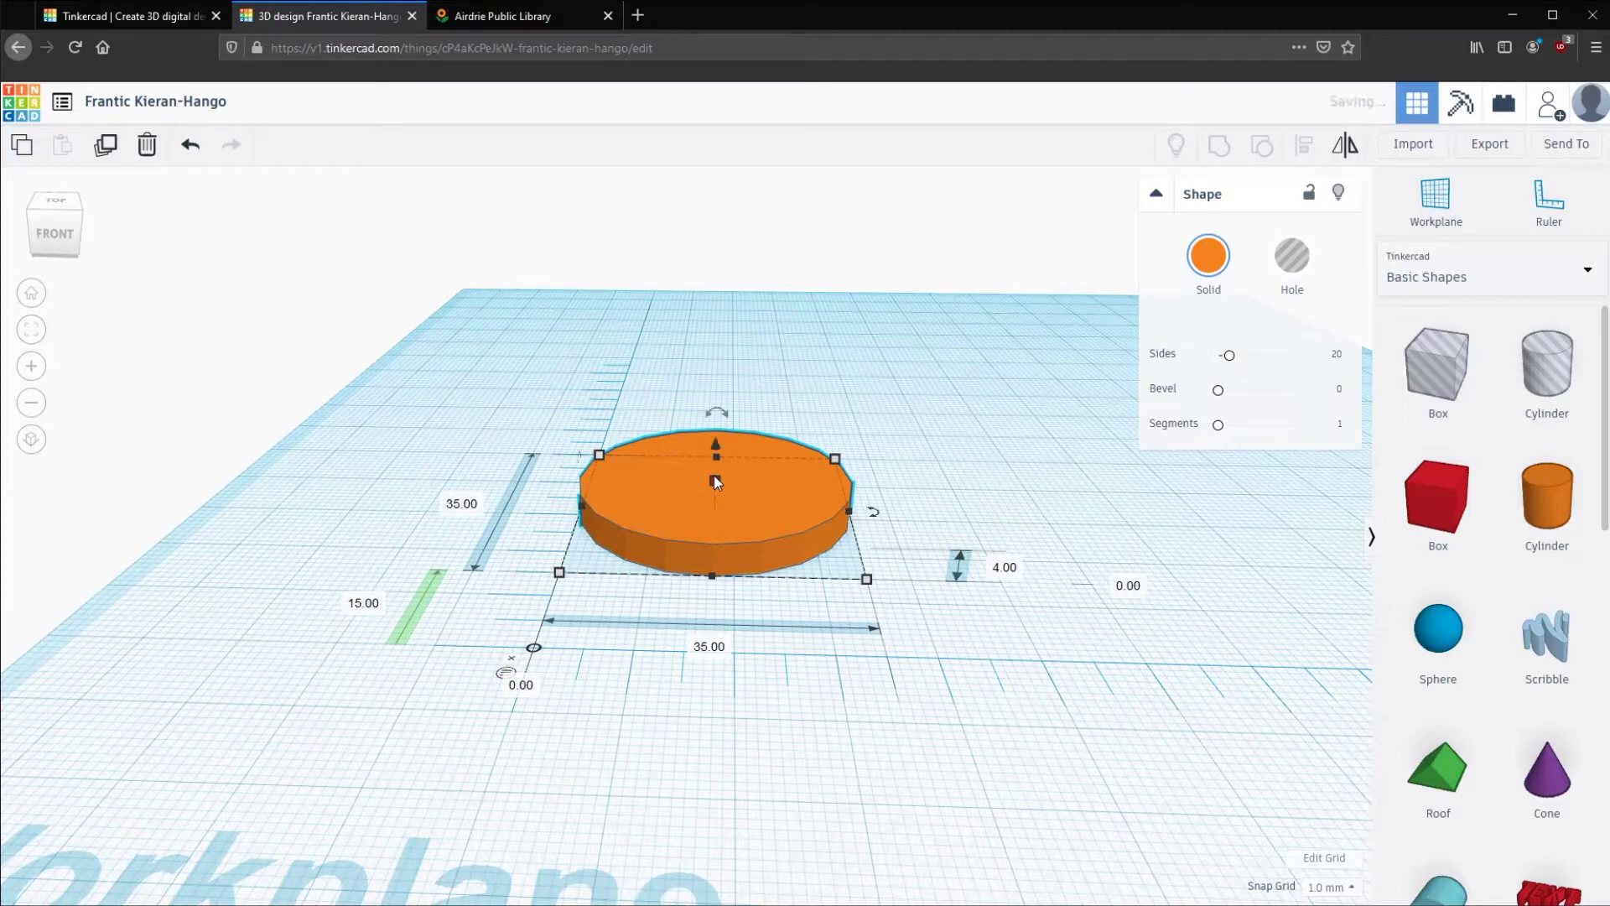
Move the orange disc to the ruler's origin so both of its offsets are 0 mm.
{"action": "middle_click_drag", "start_coordinate": [994, 496], "coordinate": [943, 505]}
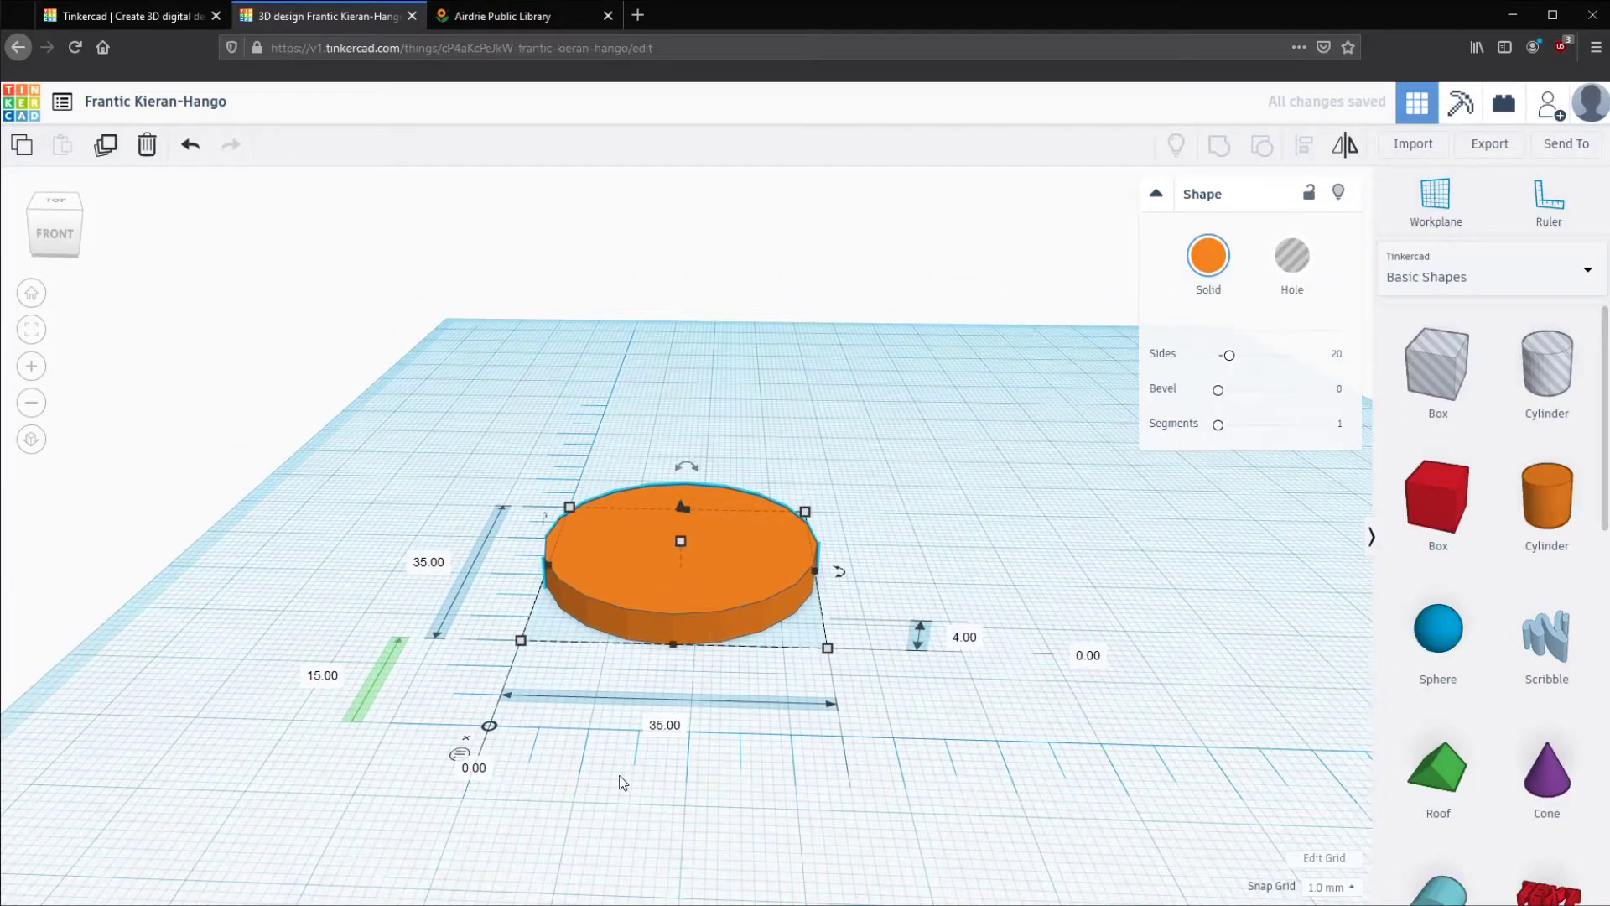
{"action": "right_click_drag", "start_coordinate": [619, 775], "coordinate": [674, 681]}
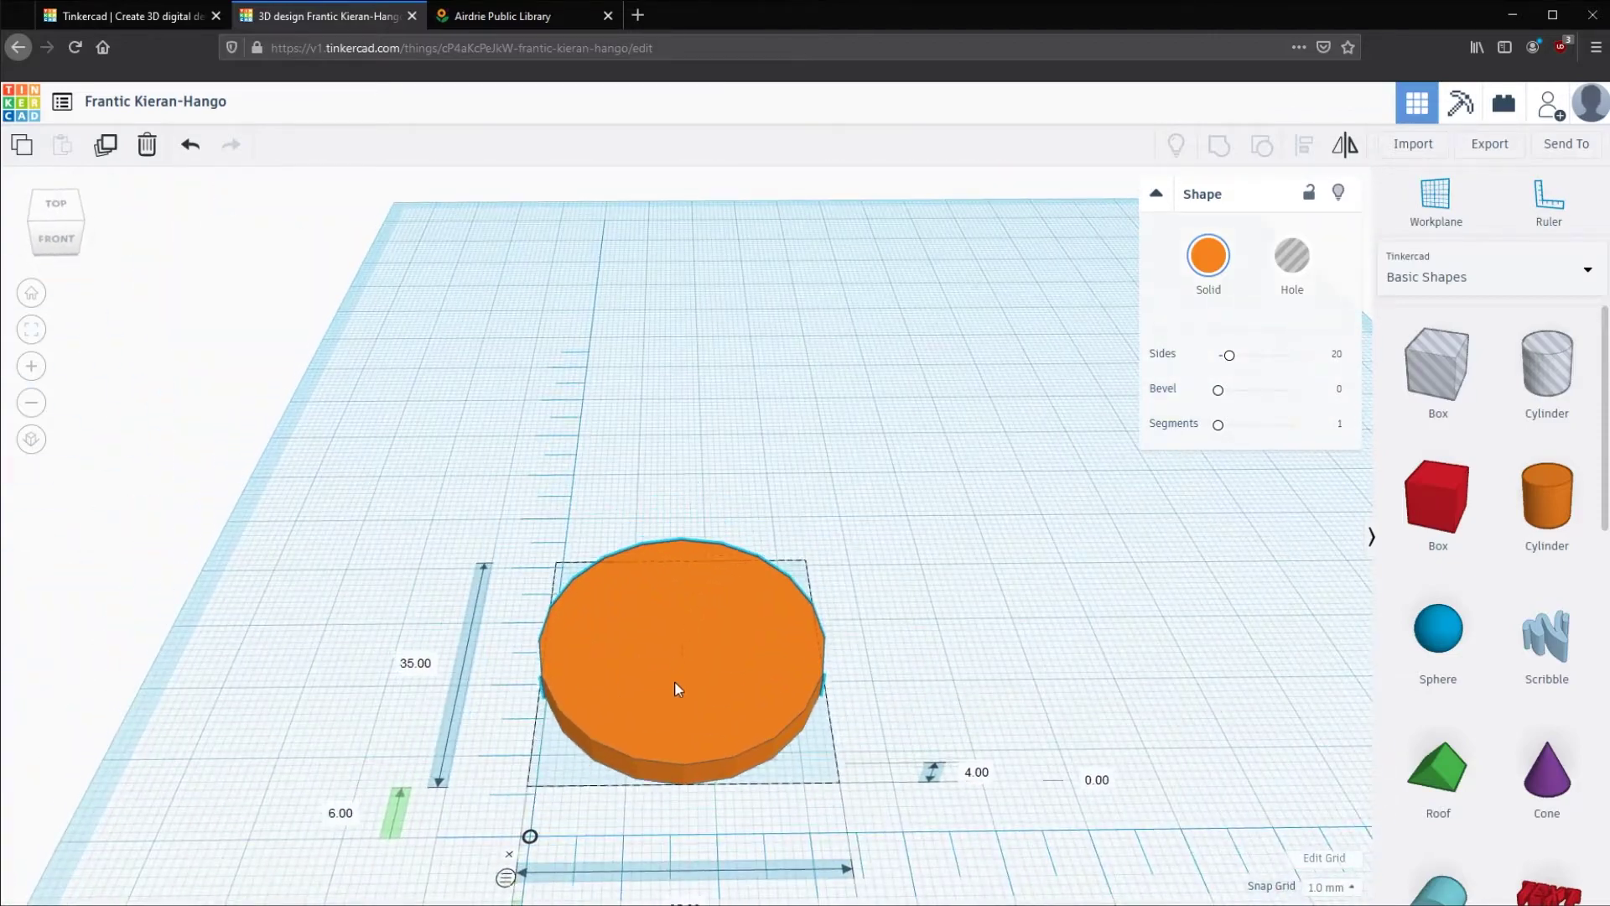
{"action": "left_click_drag", "start_coordinate": [675, 681], "coordinate": [682, 729]}
{"action": "middle_click_drag", "start_coordinate": [943, 720], "coordinate": [967, 630]}
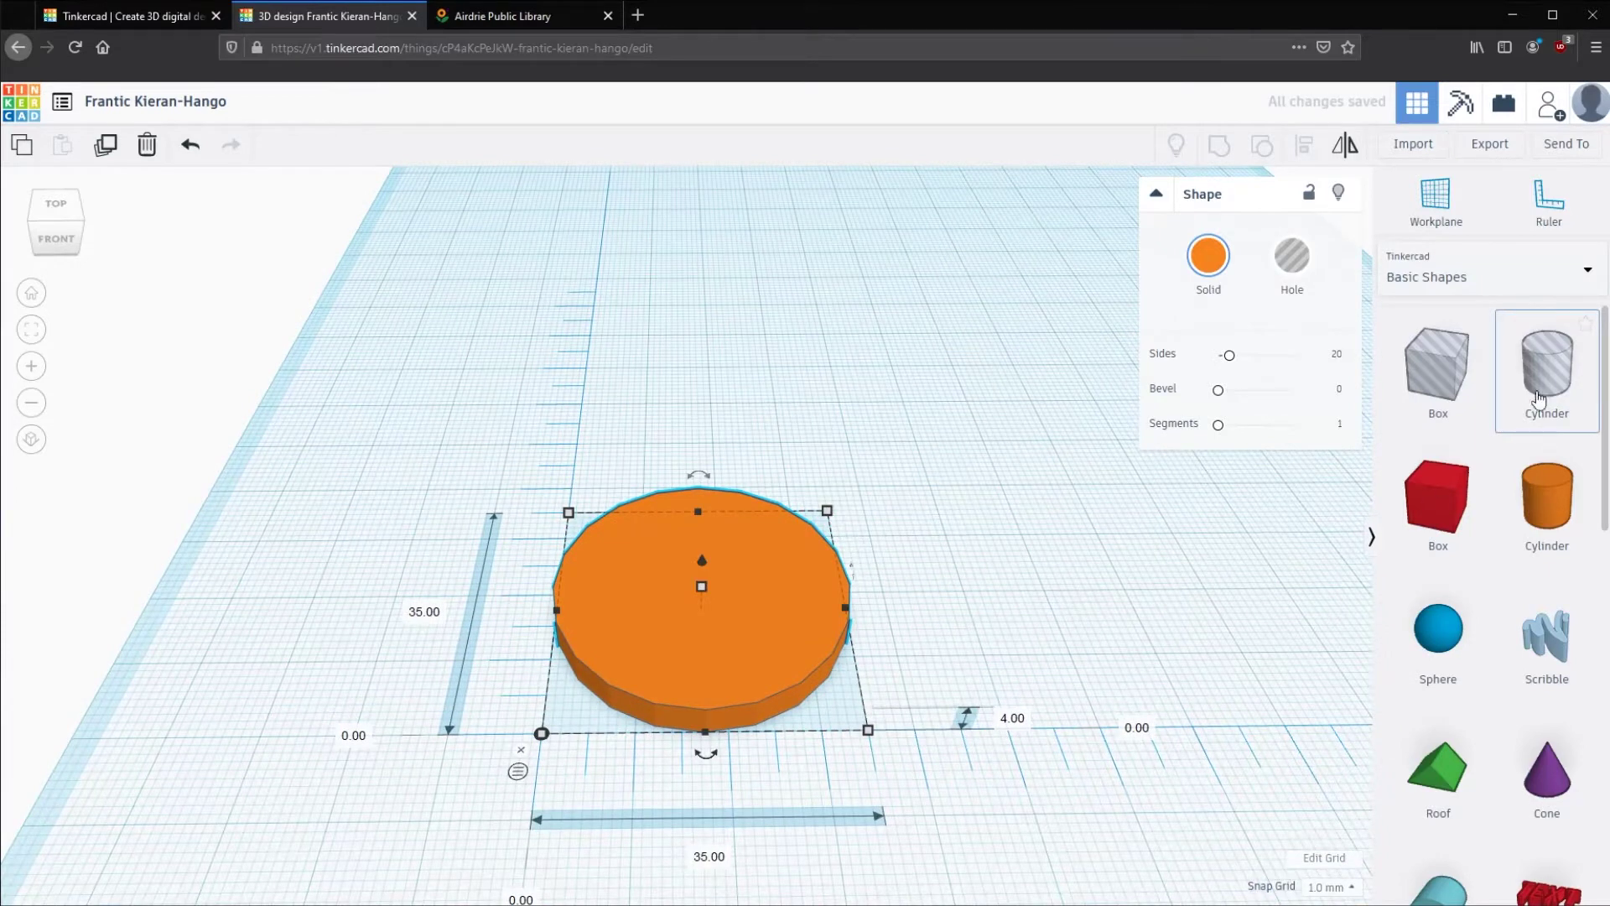
Place a hole cylinder over the disc, enlarge it to 28 by 28 mm, and raise it 2 mm above the workplane.
{"action": "left_click_drag", "start_coordinate": [1547, 362], "coordinate": [963, 597]}
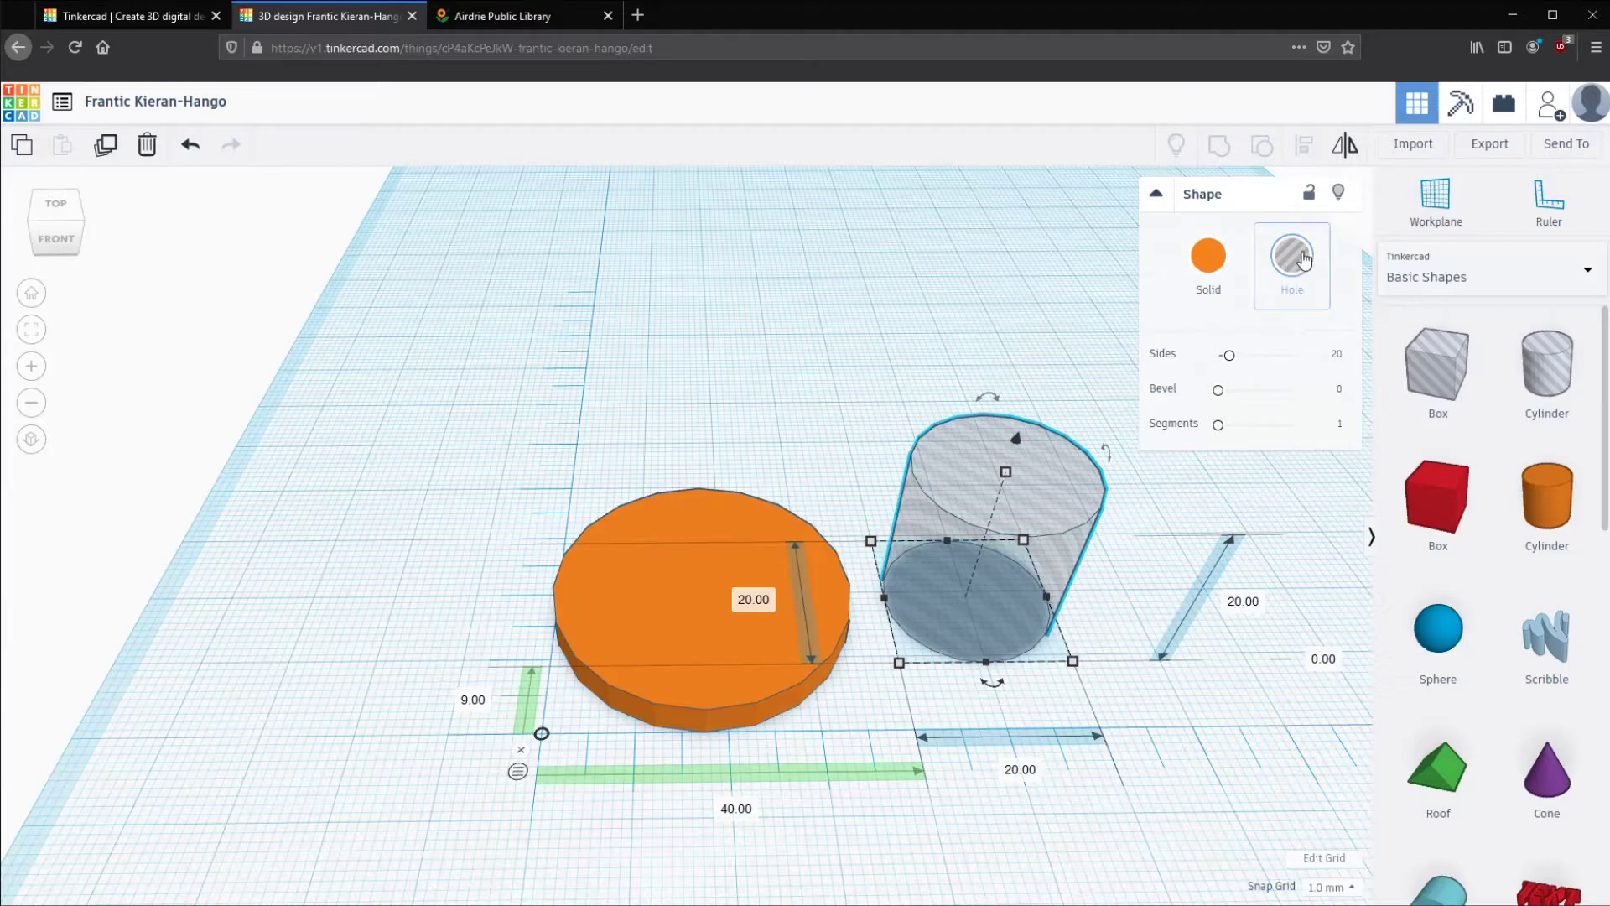
{"action": "left_click_drag", "start_coordinate": [1027, 494], "coordinate": [668, 571]}
{"action": "left_click_drag", "start_coordinate": [758, 650], "coordinate": [842, 706]}
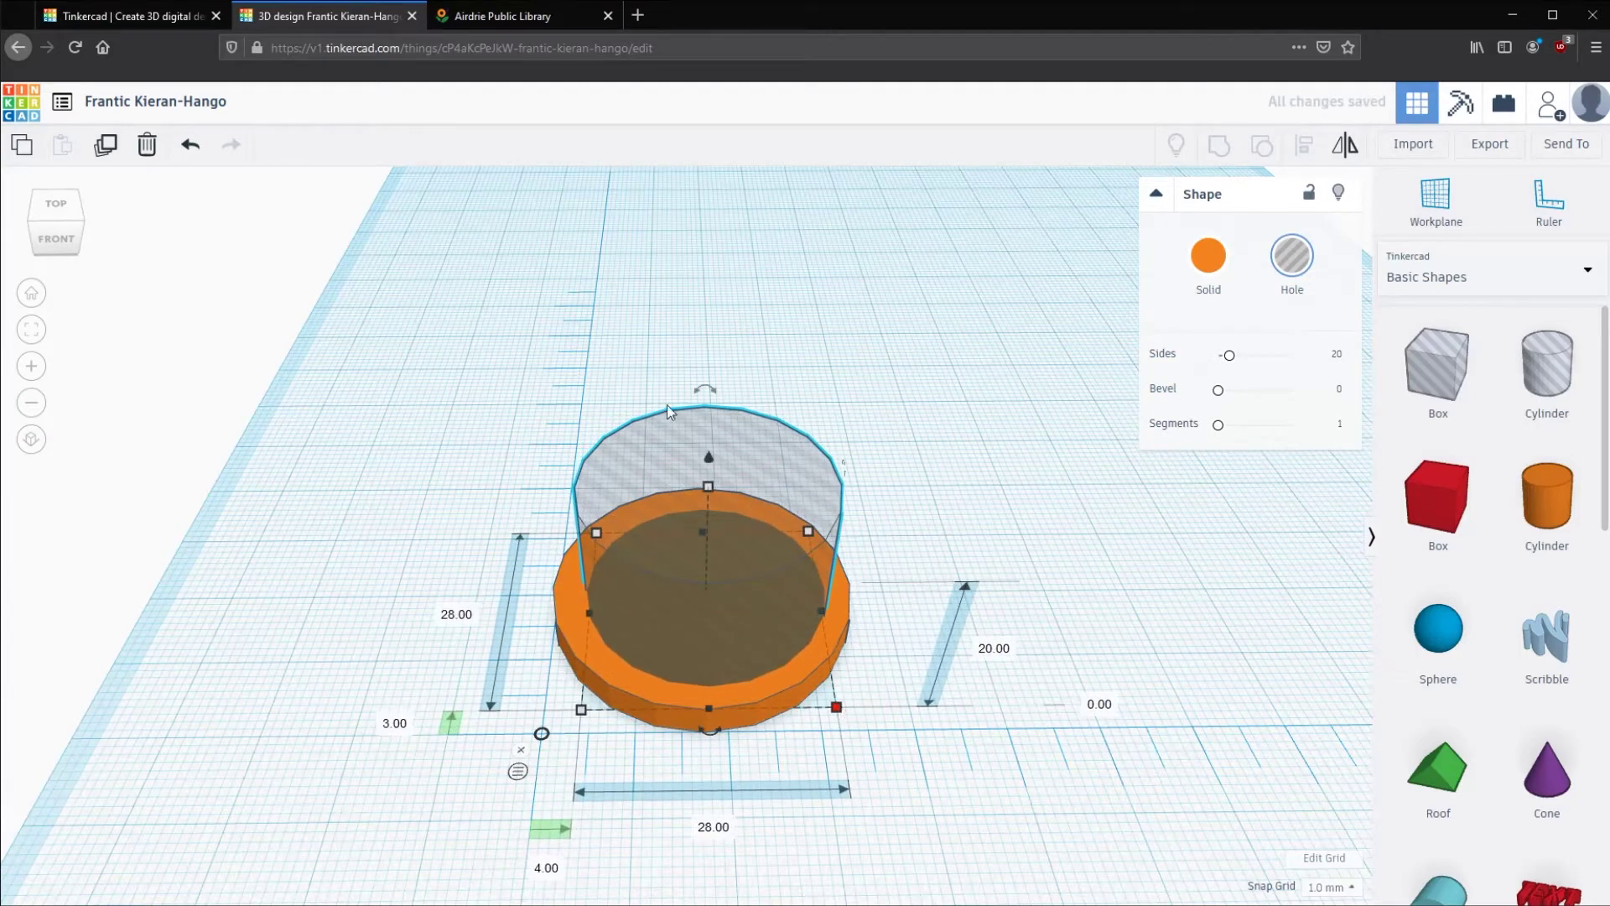
{"action": "left_click_drag", "start_coordinate": [709, 461], "coordinate": [709, 442]}
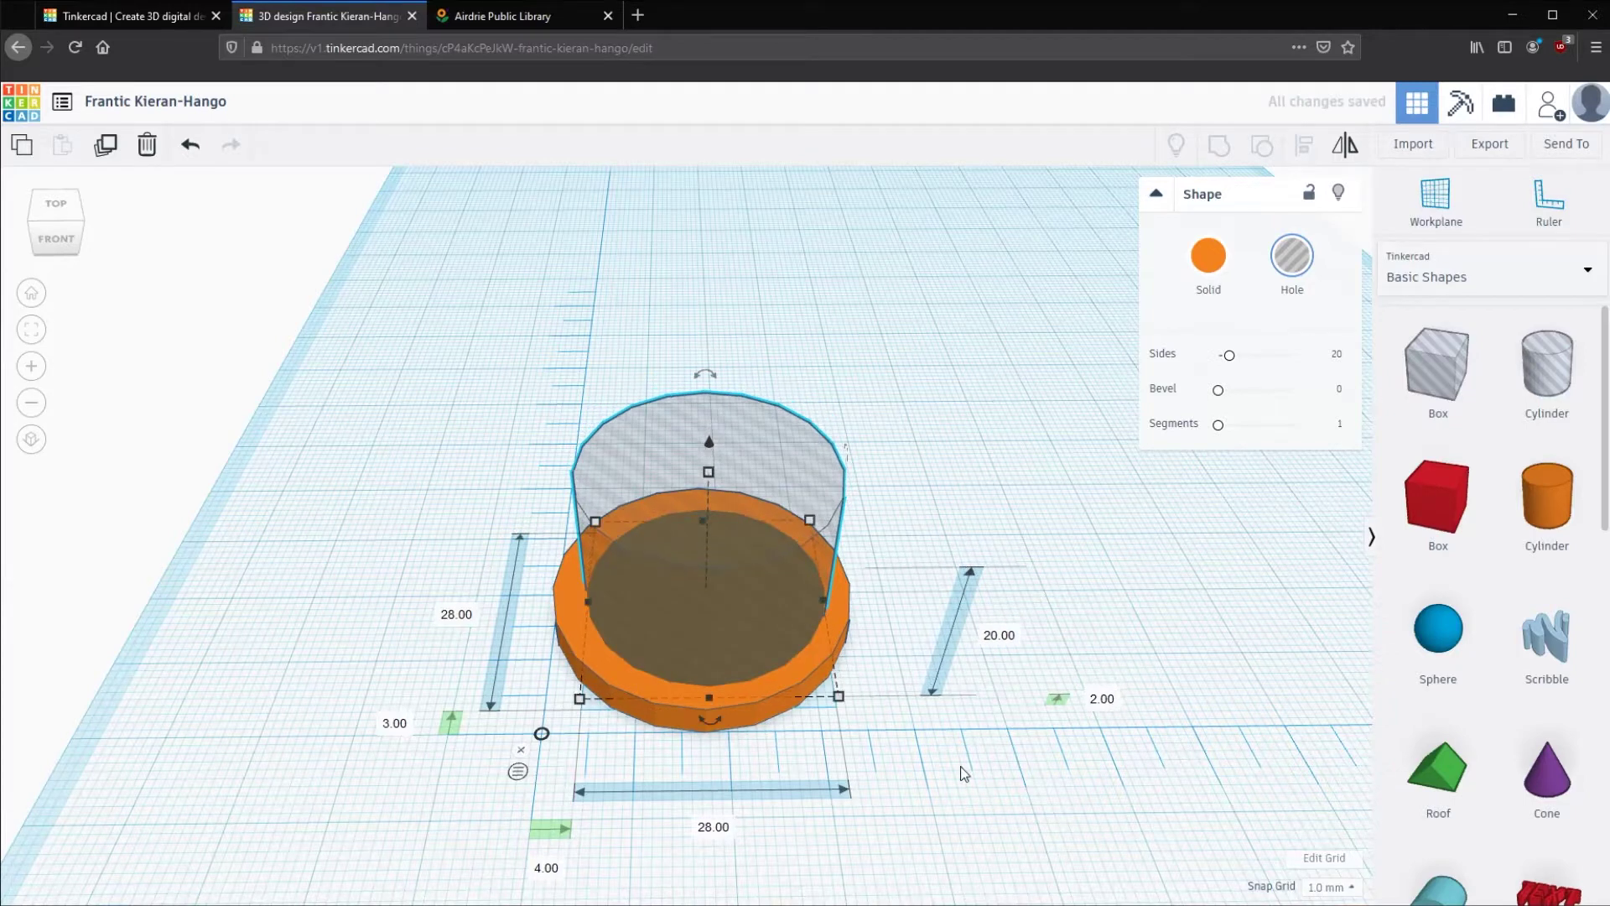
Group the disc with the hole cylinder to check the recess, and undo the grouping.
{"action": "key", "text": "ctrl+a"}
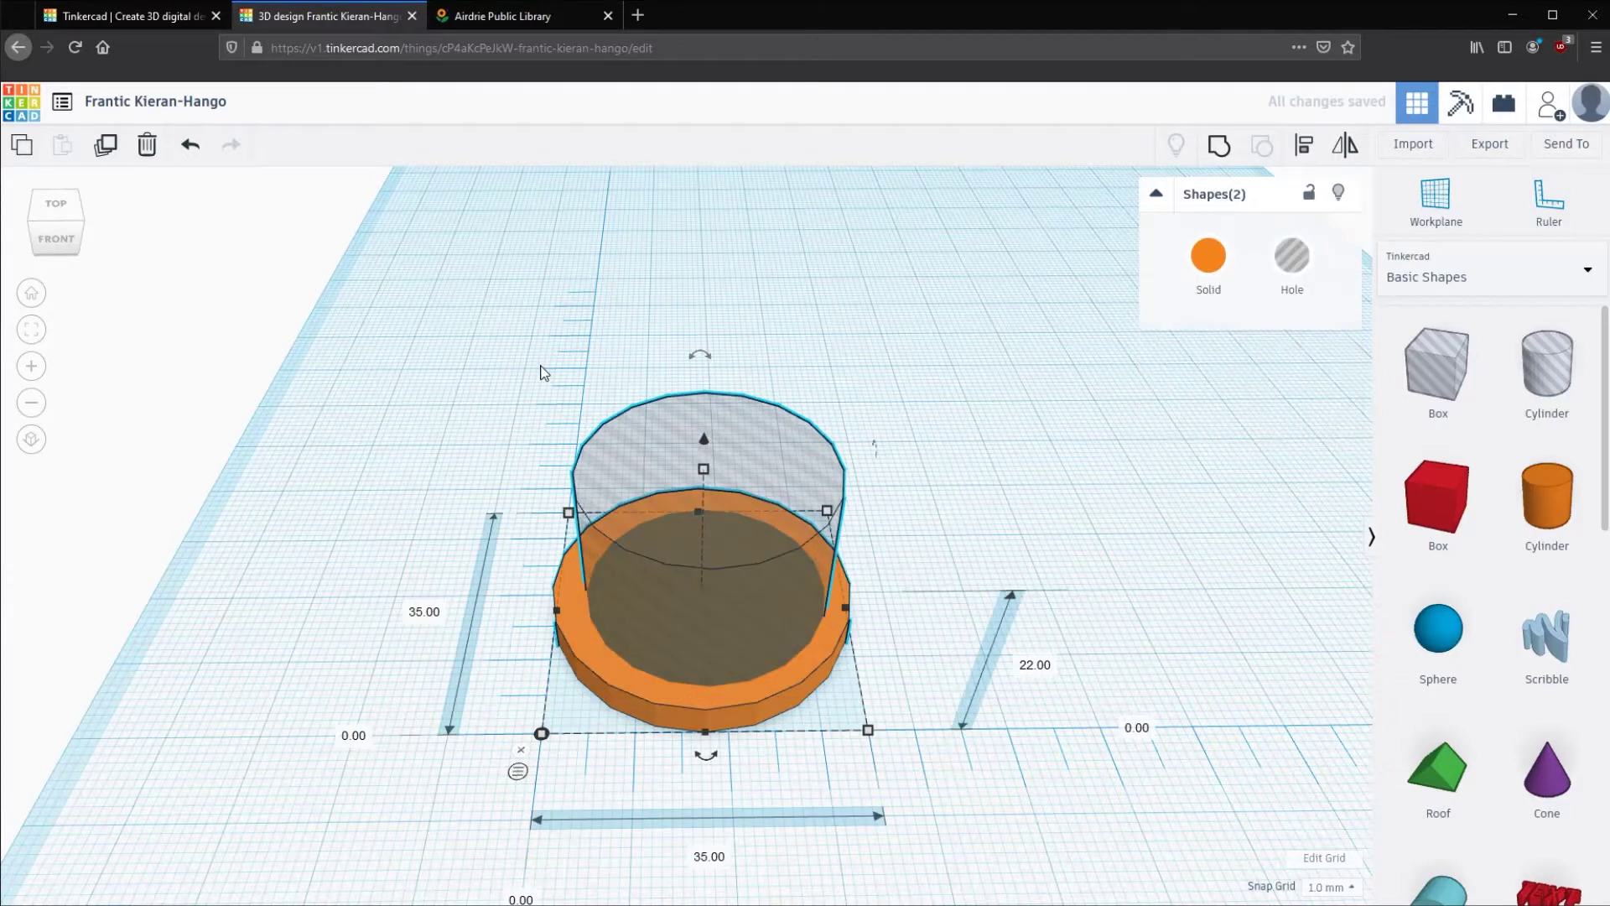
{"action": "left_click", "coordinate": [1228, 146]}
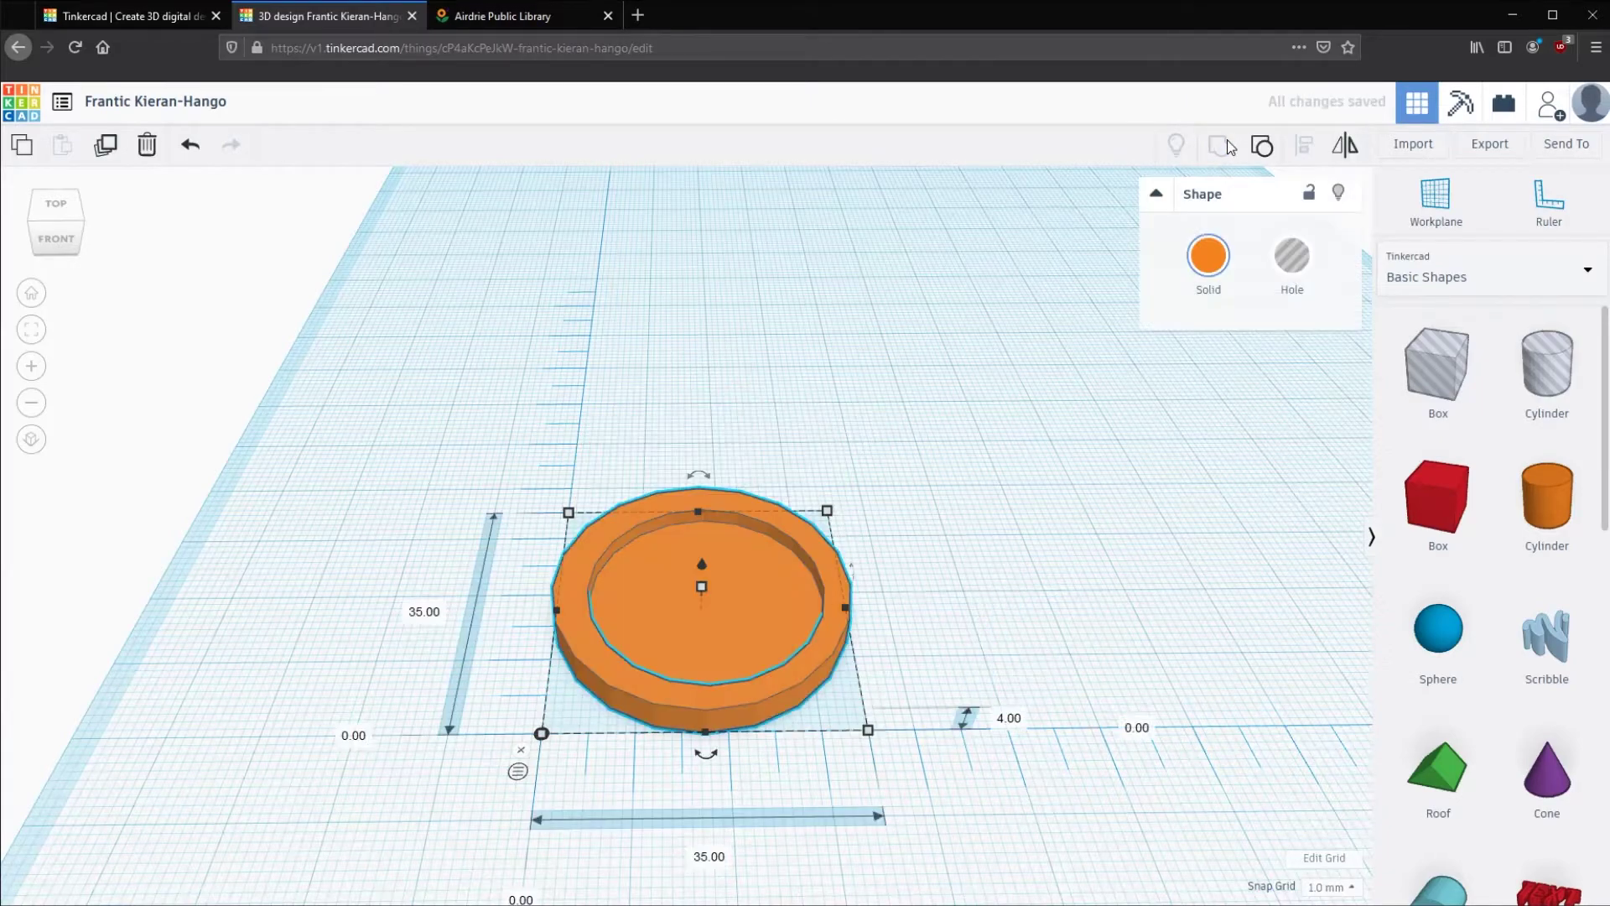
{"action": "right_click_drag", "start_coordinate": [966, 563], "coordinate": [884, 537]}
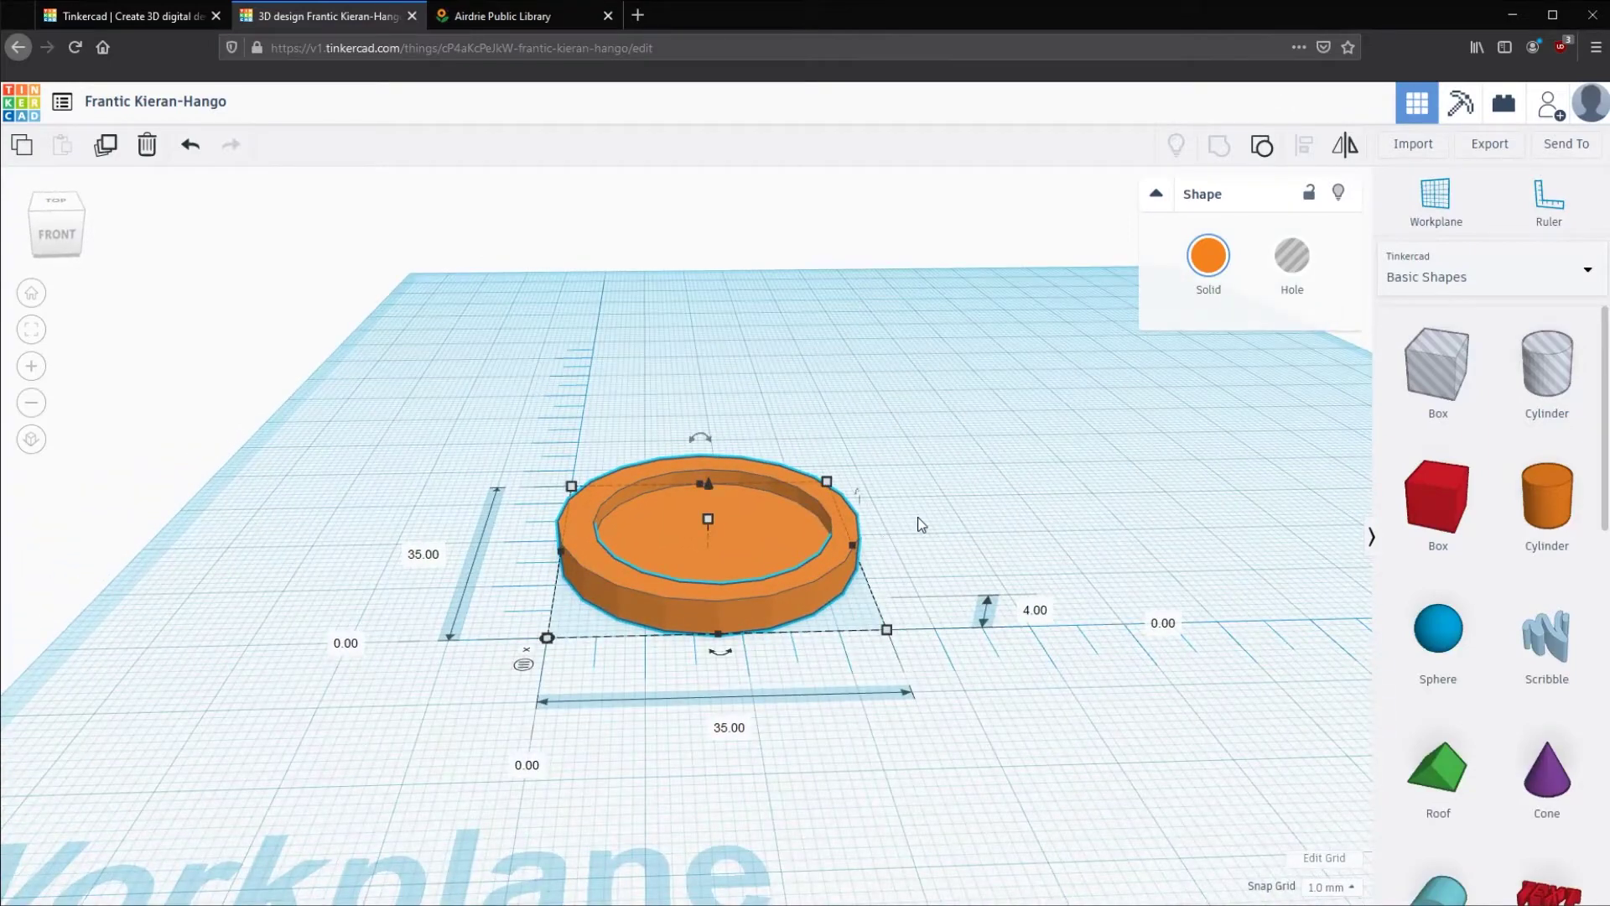
{"action": "left_click", "coordinate": [192, 146]}
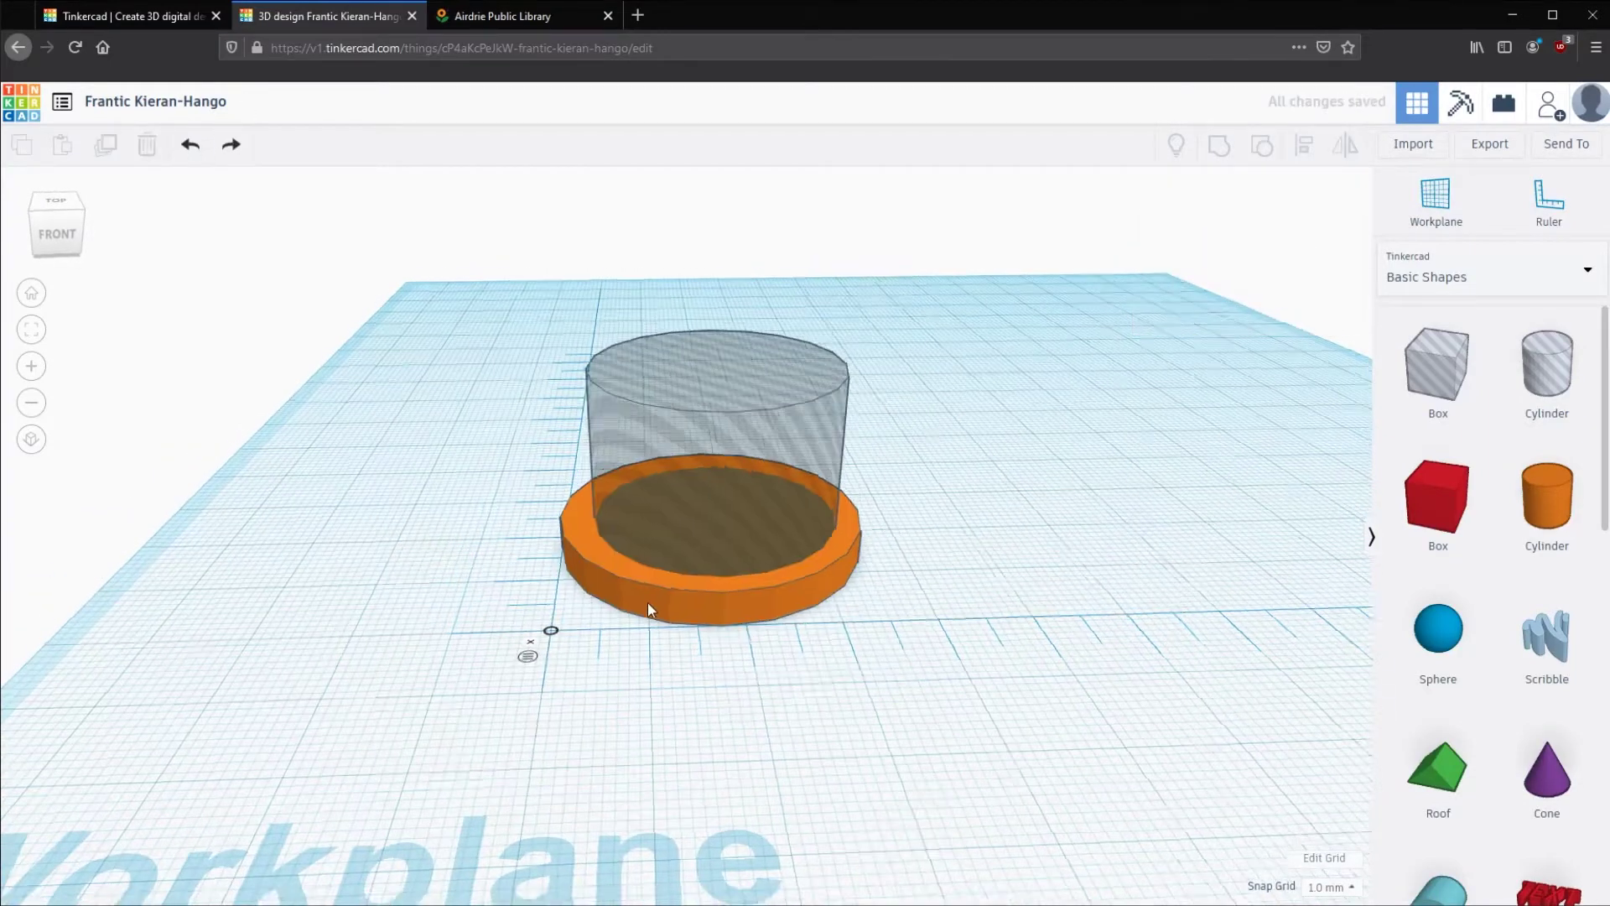
Shift the hole cylinder sideways over the disc to a 3 mm horizontal offset from the ruler's origin.
{"action": "right_click_drag", "start_coordinate": [647, 604], "coordinate": [692, 455]}
{"action": "left_click", "coordinate": [693, 447]}
{"action": "right_click_drag", "start_coordinate": [939, 436], "coordinate": [987, 575]}
{"action": "middle_click_drag", "start_coordinate": [987, 575], "coordinate": [1003, 401]}
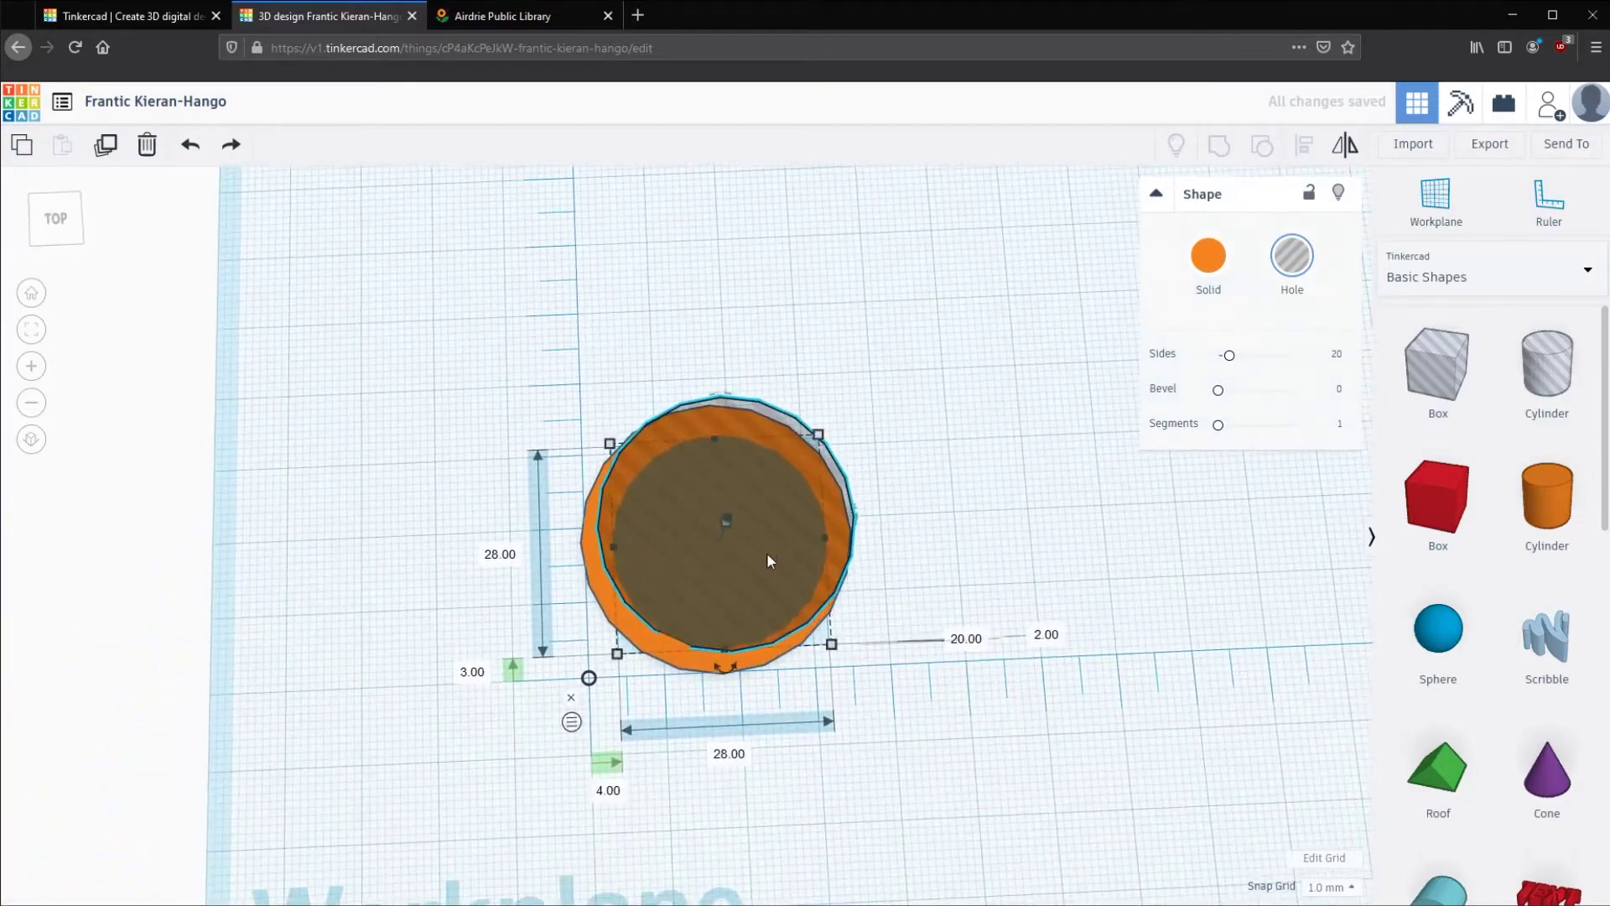
{"action": "left_click_drag", "start_coordinate": [767, 552], "coordinate": [755, 551]}
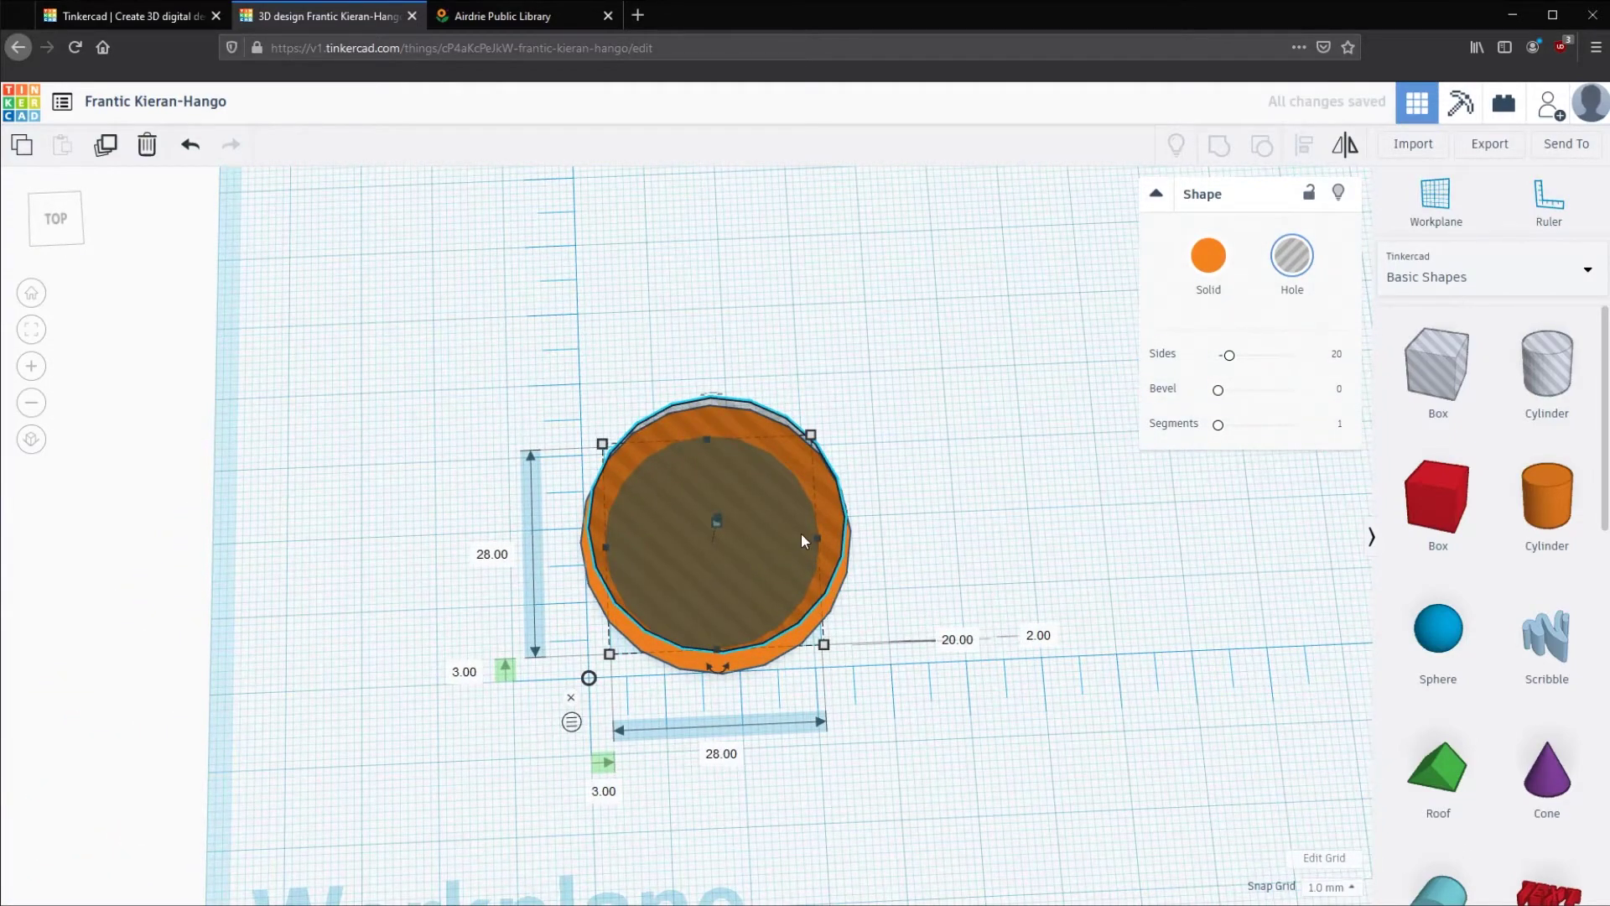
Enlarge the hole cylinder to 29 by 29 mm and raise it to 3 mm above the workplane.
{"action": "right_click_drag", "start_coordinate": [802, 532], "coordinate": [873, 524]}
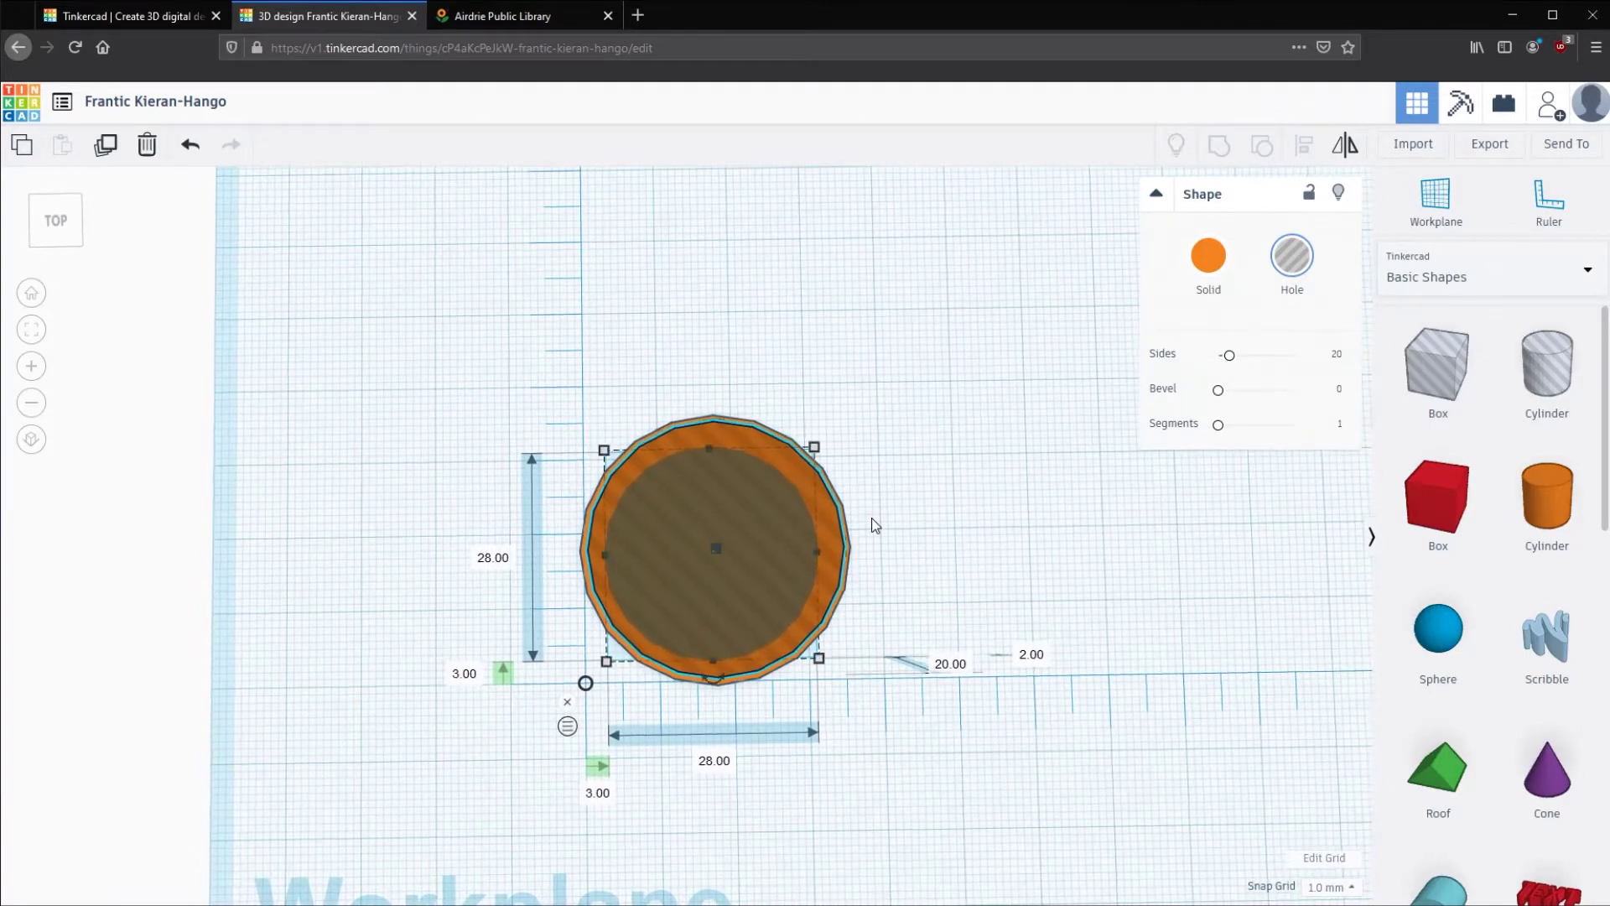
{"action": "scroll", "coordinate": [869, 522], "scroll_direction": "down", "scroll_amount": 1}
{"action": "middle_click_drag", "start_coordinate": [868, 558], "coordinate": [895, 524]}
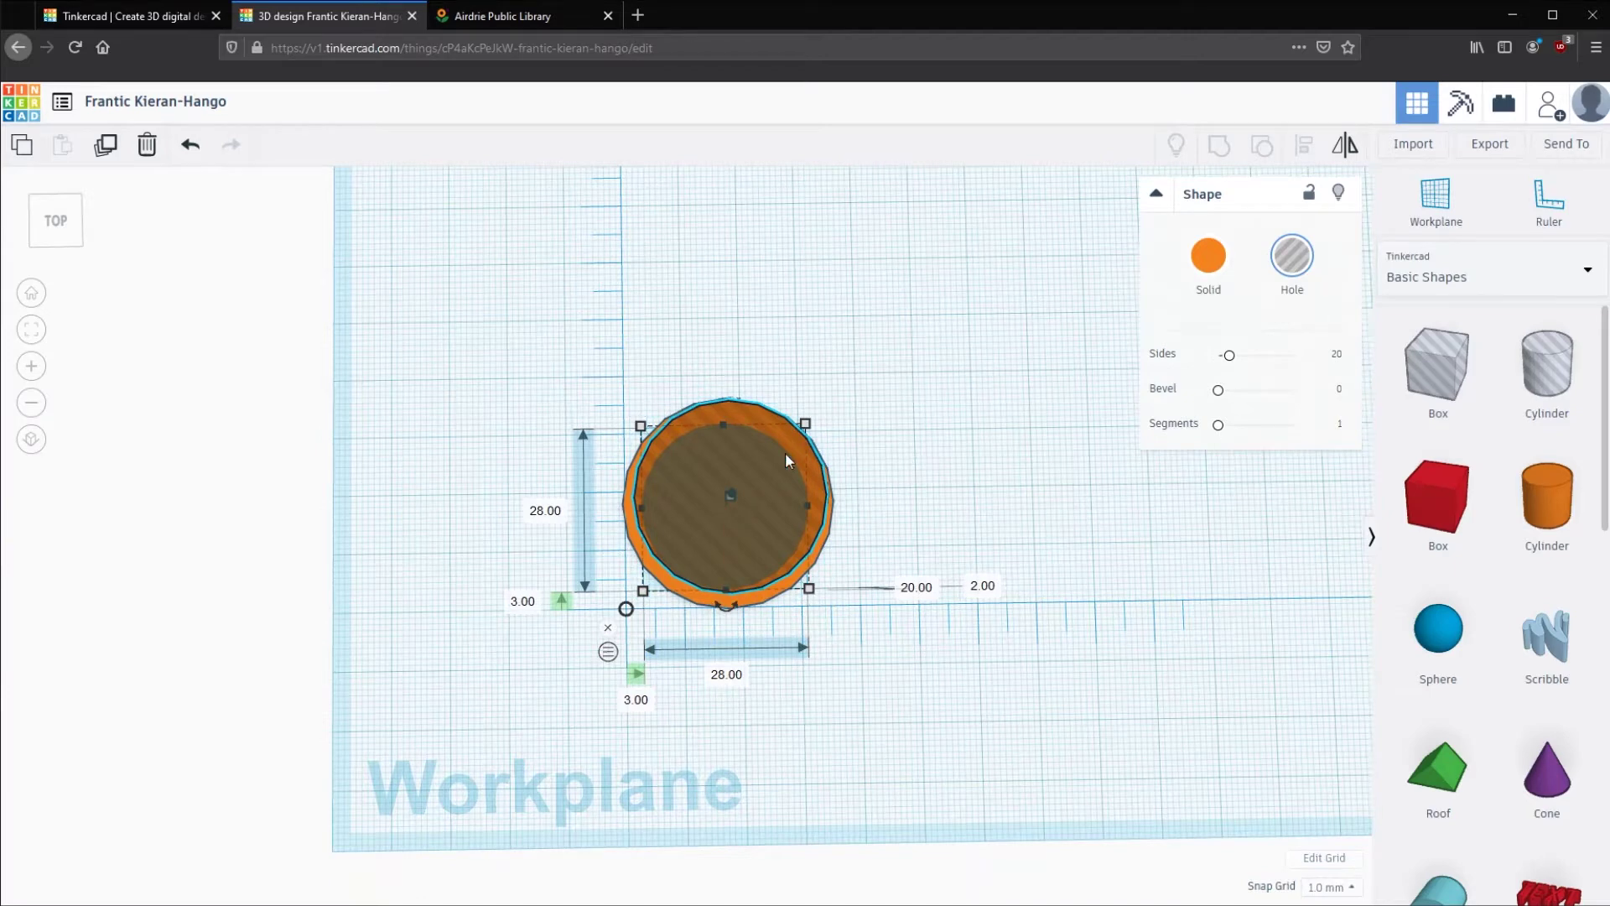
{"action": "middle_click_drag", "start_coordinate": [911, 429], "coordinate": [866, 532]}
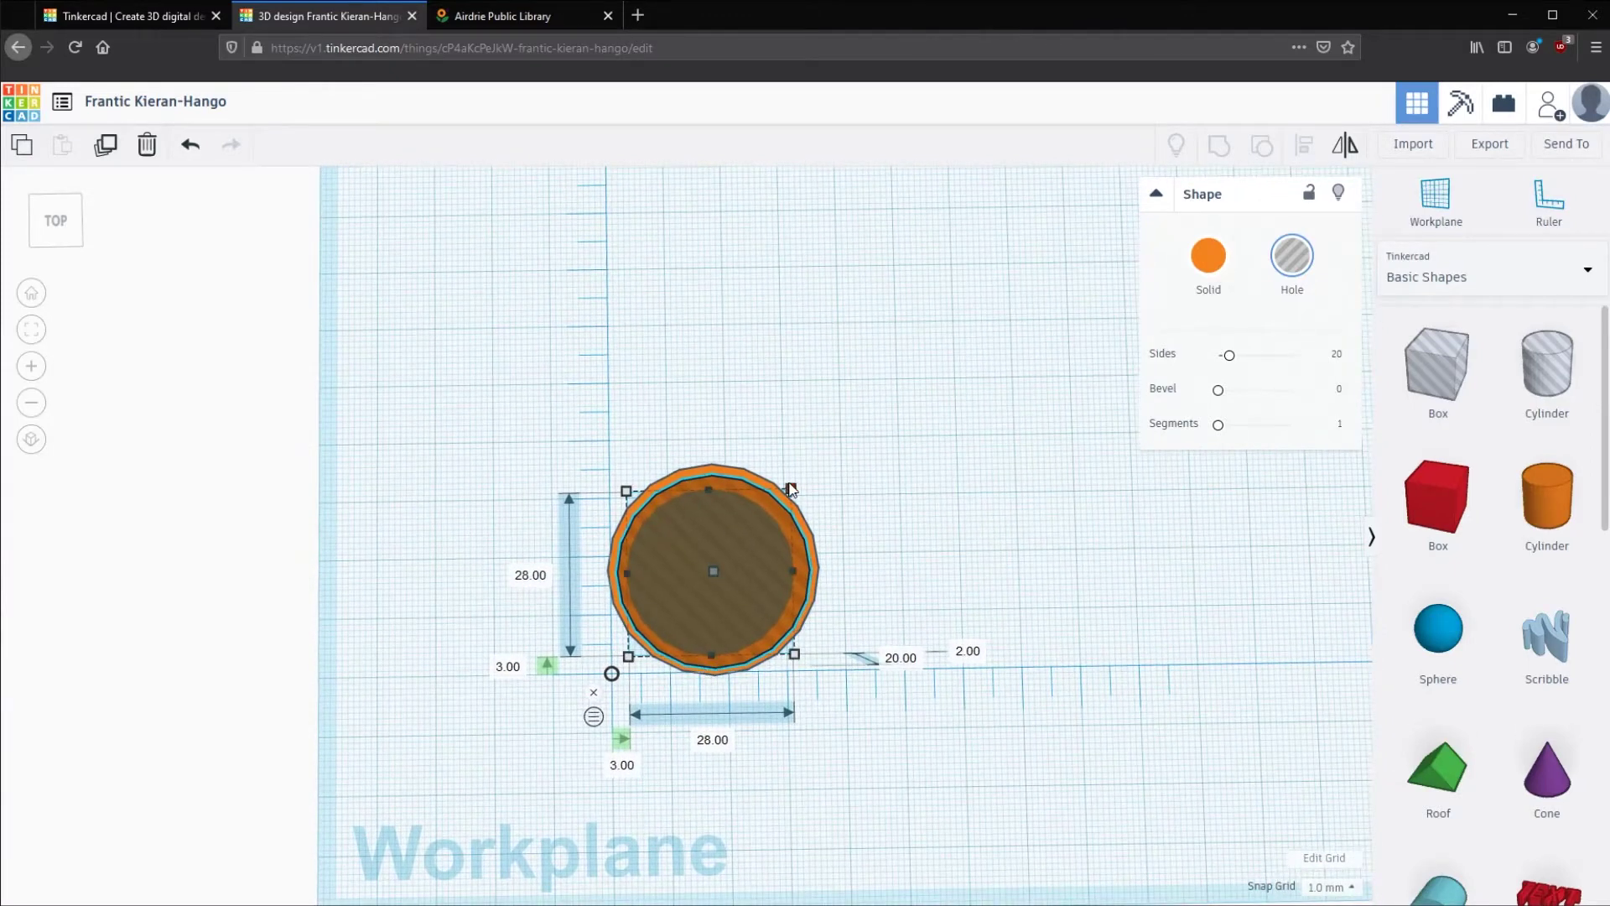
{"action": "left_click_drag", "start_coordinate": [791, 489], "coordinate": [796, 484]}
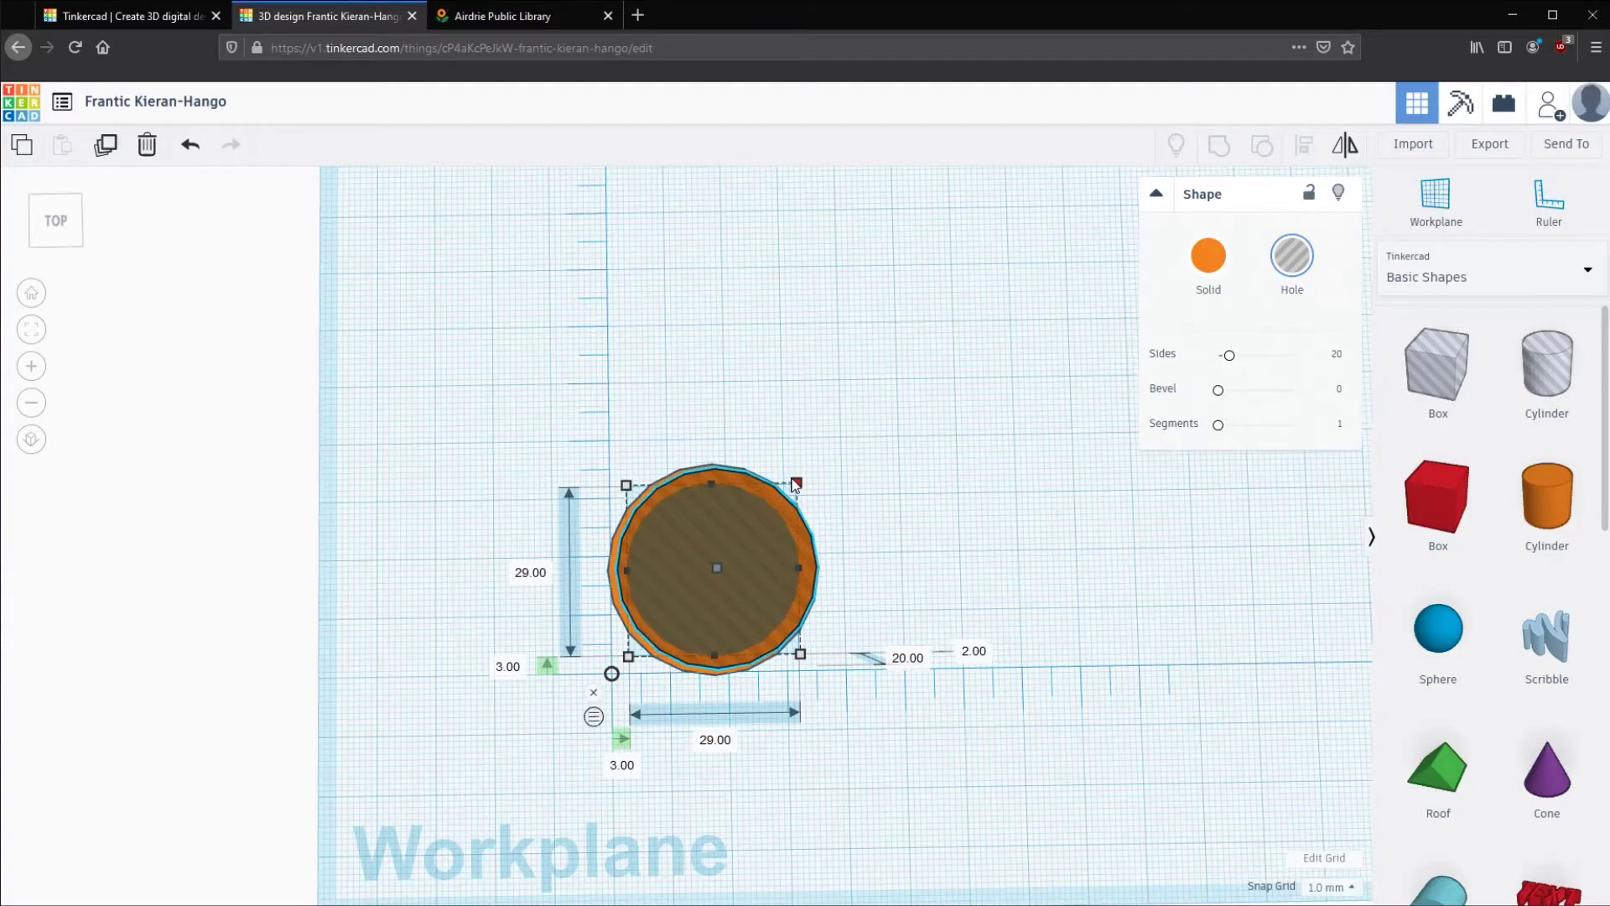
{"action": "right_click_drag", "start_coordinate": [898, 575], "coordinate": [766, 292]}
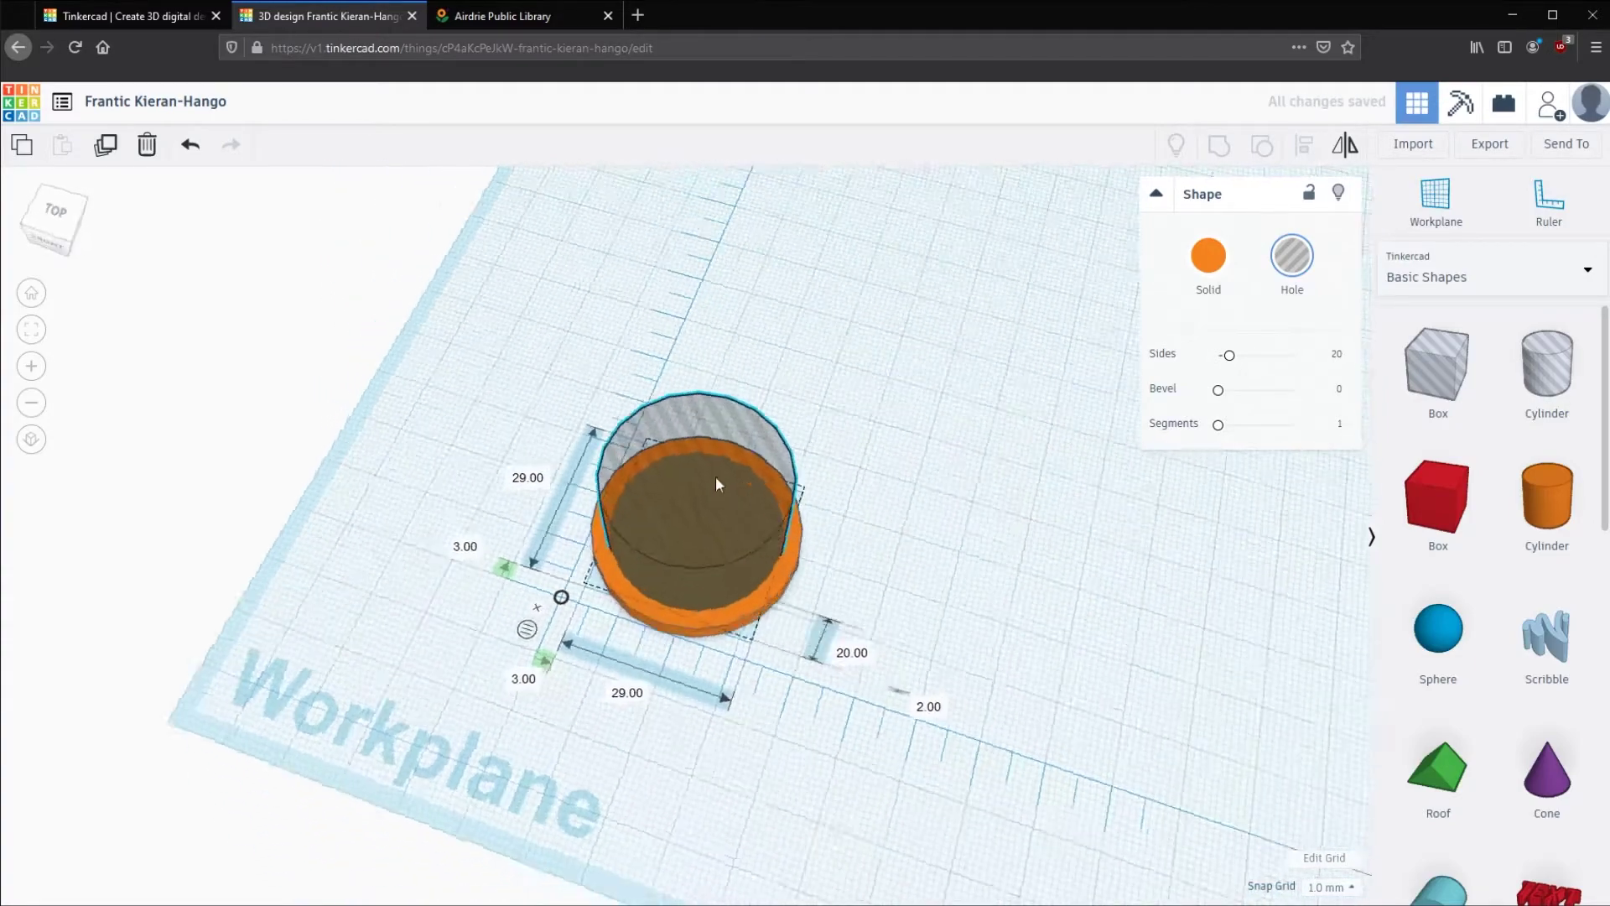
{"action": "left_click_drag", "start_coordinate": [714, 295], "coordinate": [715, 284]}
Group both cylinders, inspect the recessed disc's edges up close, and undo the grouping.
{"action": "right_click_drag", "start_coordinate": [995, 383], "coordinate": [950, 657]}
{"action": "key", "text": "ctrl+a"}
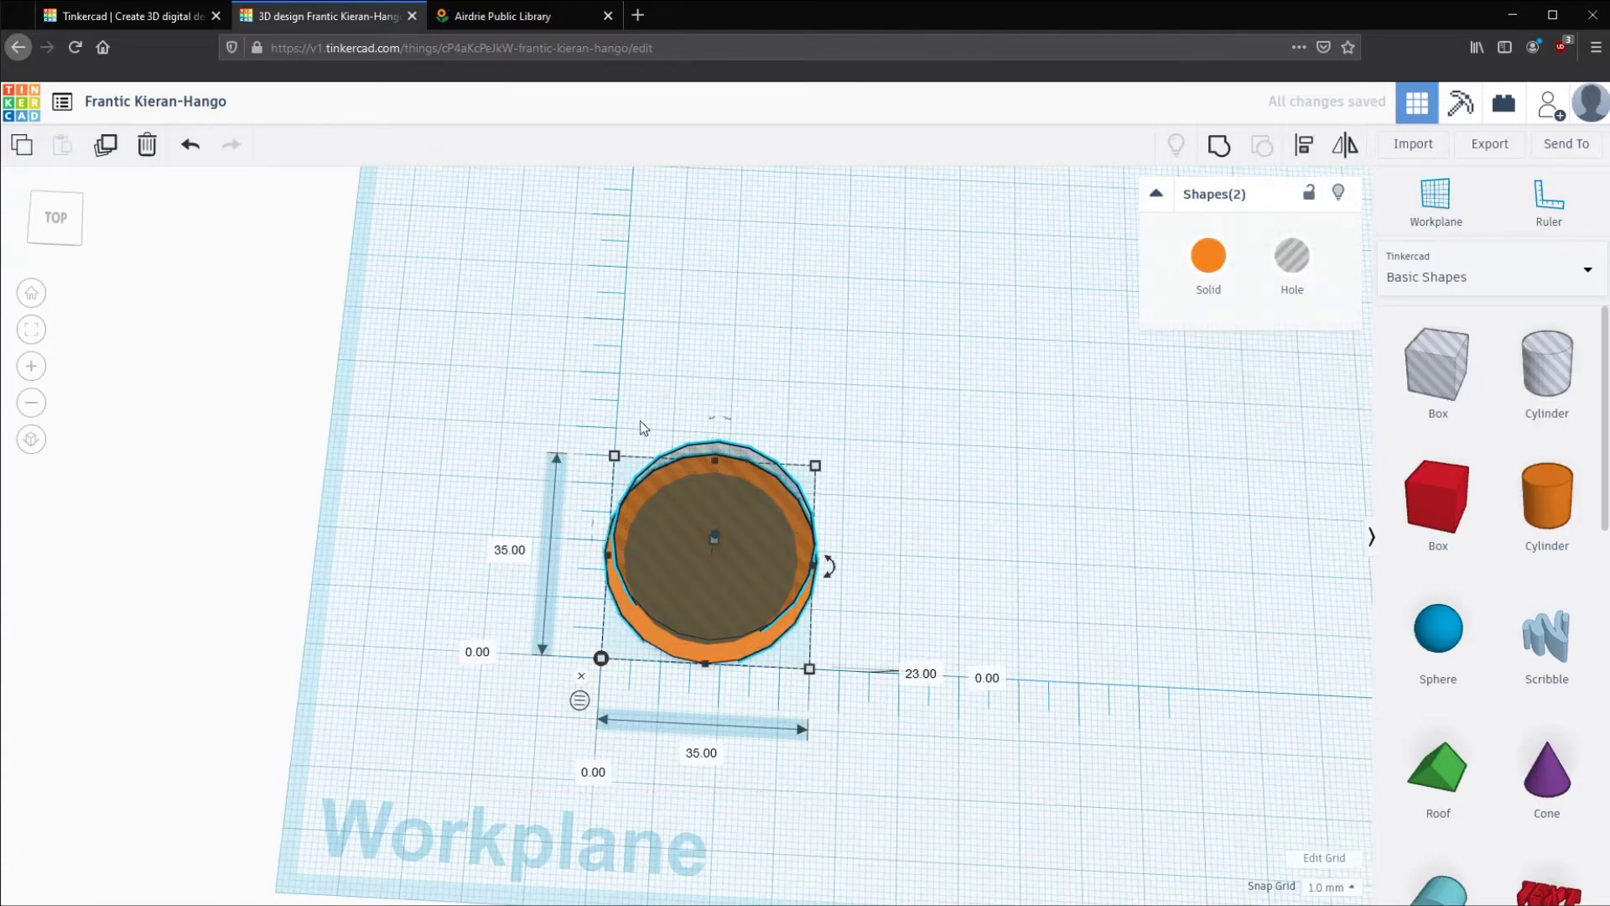
{"action": "key", "text": "ctrl+g"}
{"action": "left_click", "coordinate": [937, 614]}
{"action": "right_click_drag", "start_coordinate": [934, 606], "coordinate": [859, 493]}
{"action": "scroll", "coordinate": [859, 493], "scroll_direction": "up", "scroll_amount": 5}
{"action": "mouse_move", "coordinate": [1047, 319]}
{"action": "right_mouse_down"}
{"action": "mouse_move", "coordinate": [988, 426]}
{"action": "mouse_move", "coordinate": [1043, 336]}
{"action": "right_mouse_up"}
{"action": "scroll", "coordinate": [1007, 406], "scroll_direction": "down", "scroll_amount": 3}
{"action": "key", "text": "ctrl+z"}
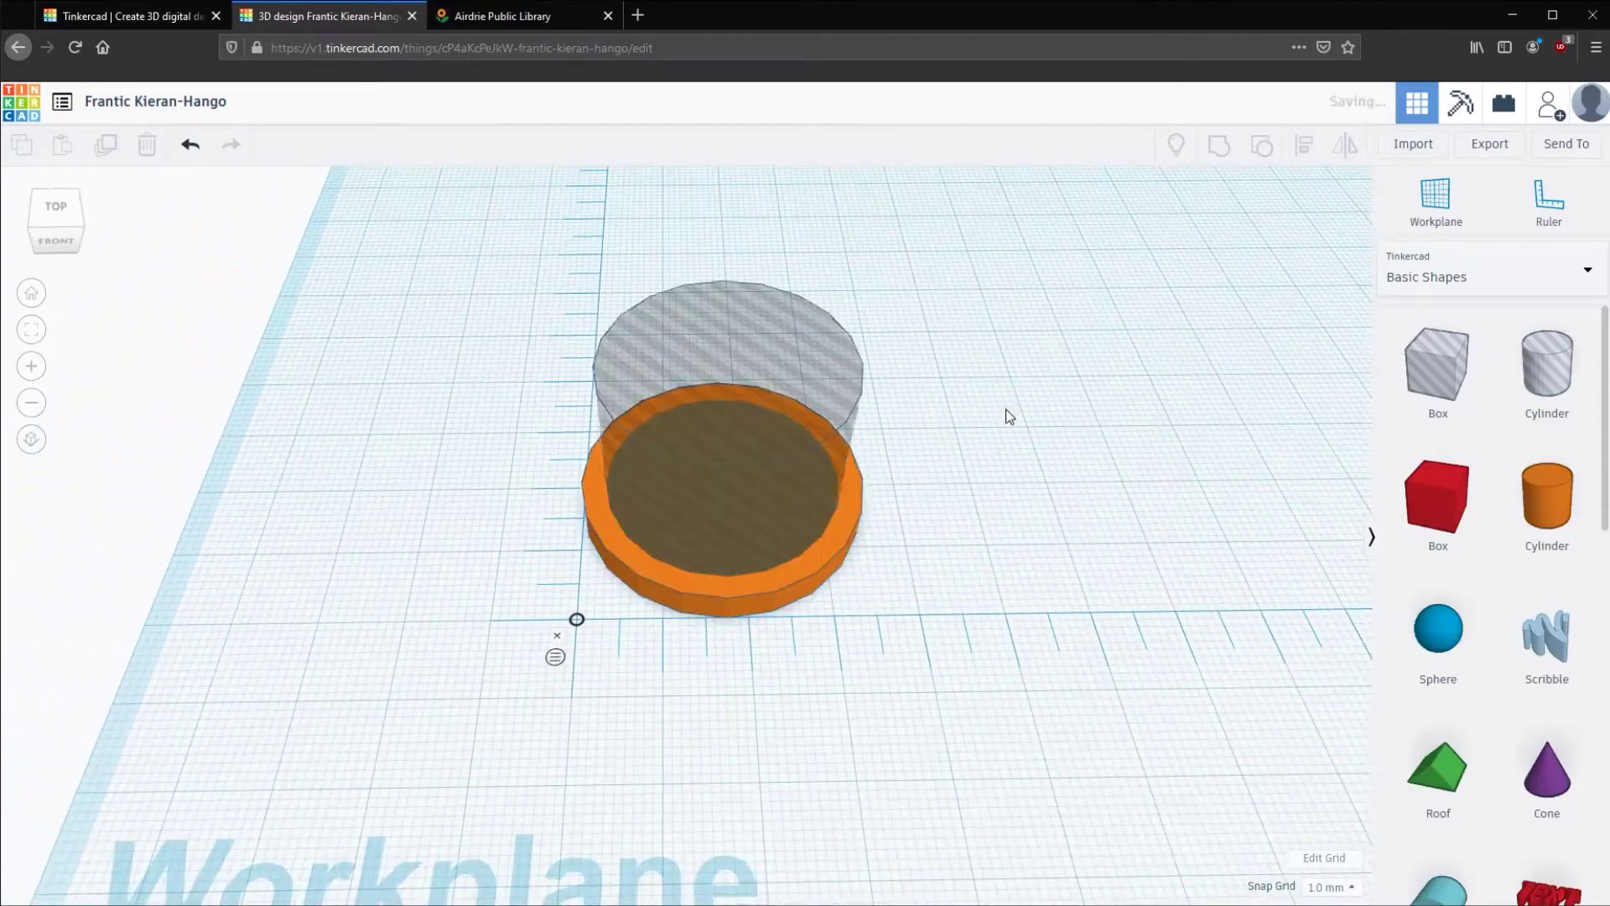
Smooth the orange disc's outer edge by setting its number of sides to 64.
{"action": "left_click", "coordinate": [842, 557]}
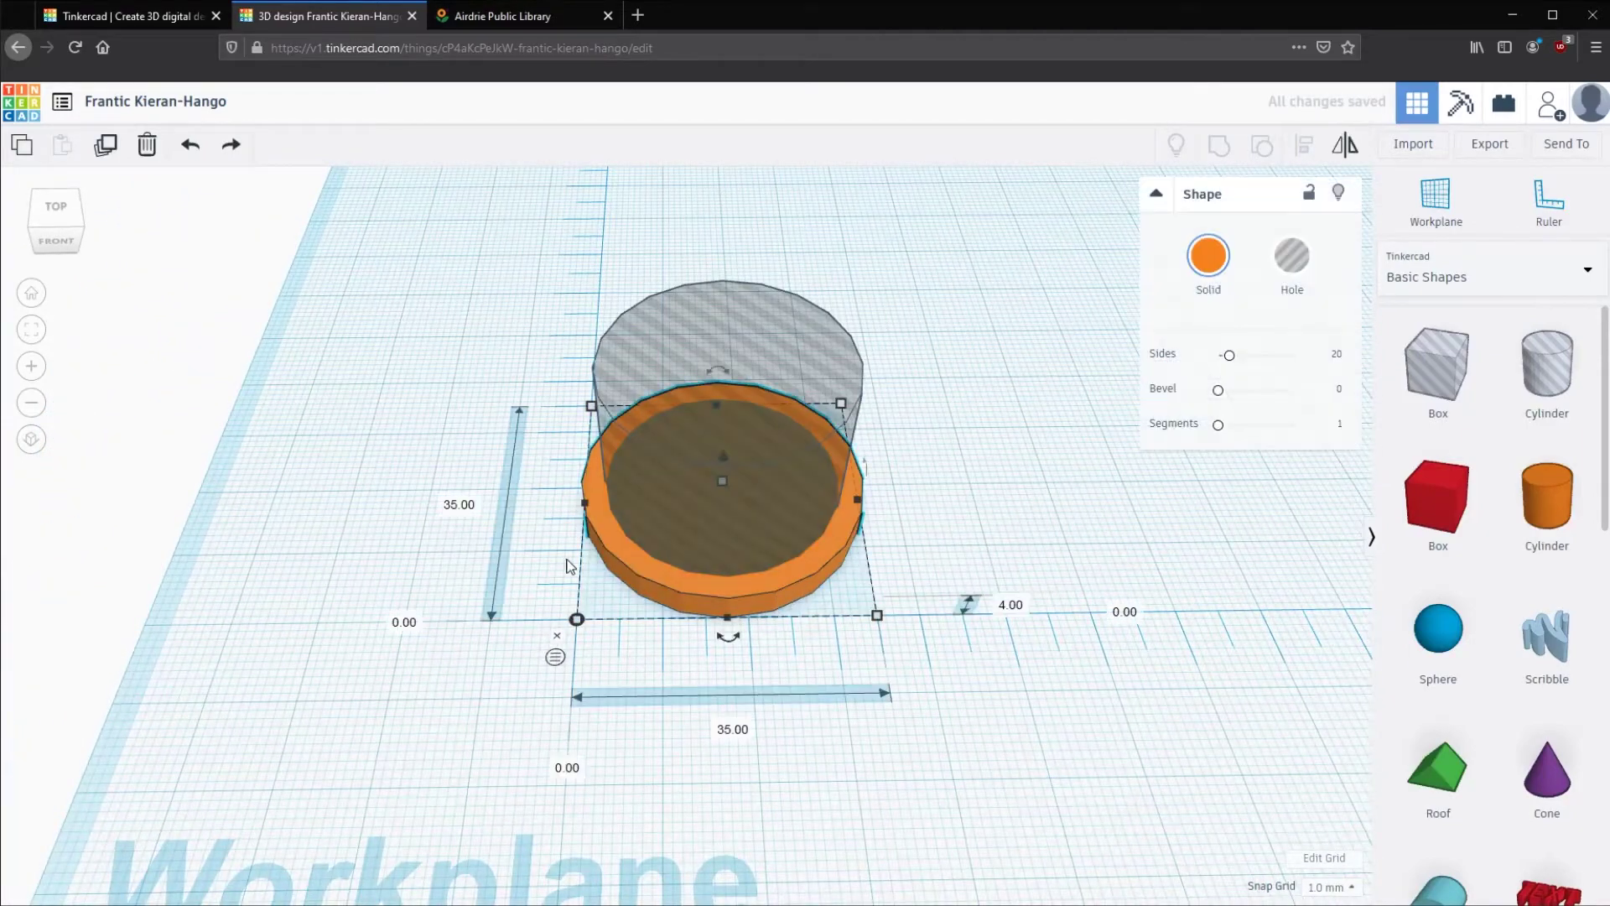
{"action": "right_click_drag", "start_coordinate": [666, 572], "coordinate": [1237, 546]}
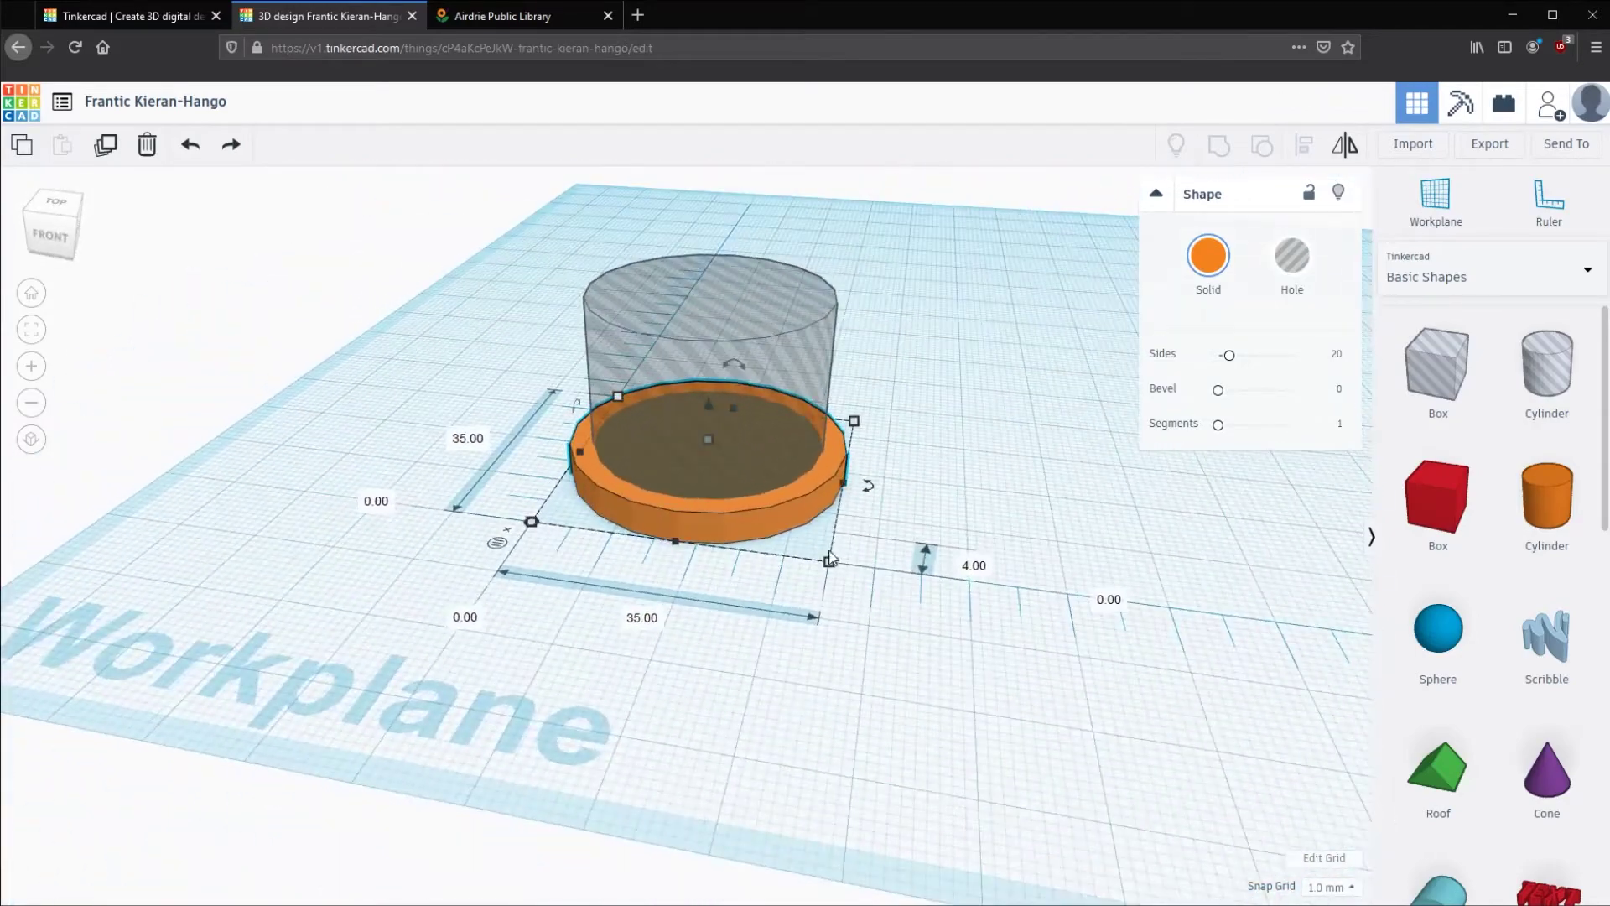
{"action": "left_click", "coordinate": [908, 507]}
{"action": "left_click", "coordinate": [798, 491]}
{"action": "left_click_drag", "start_coordinate": [1226, 361], "coordinate": [1298, 363]}
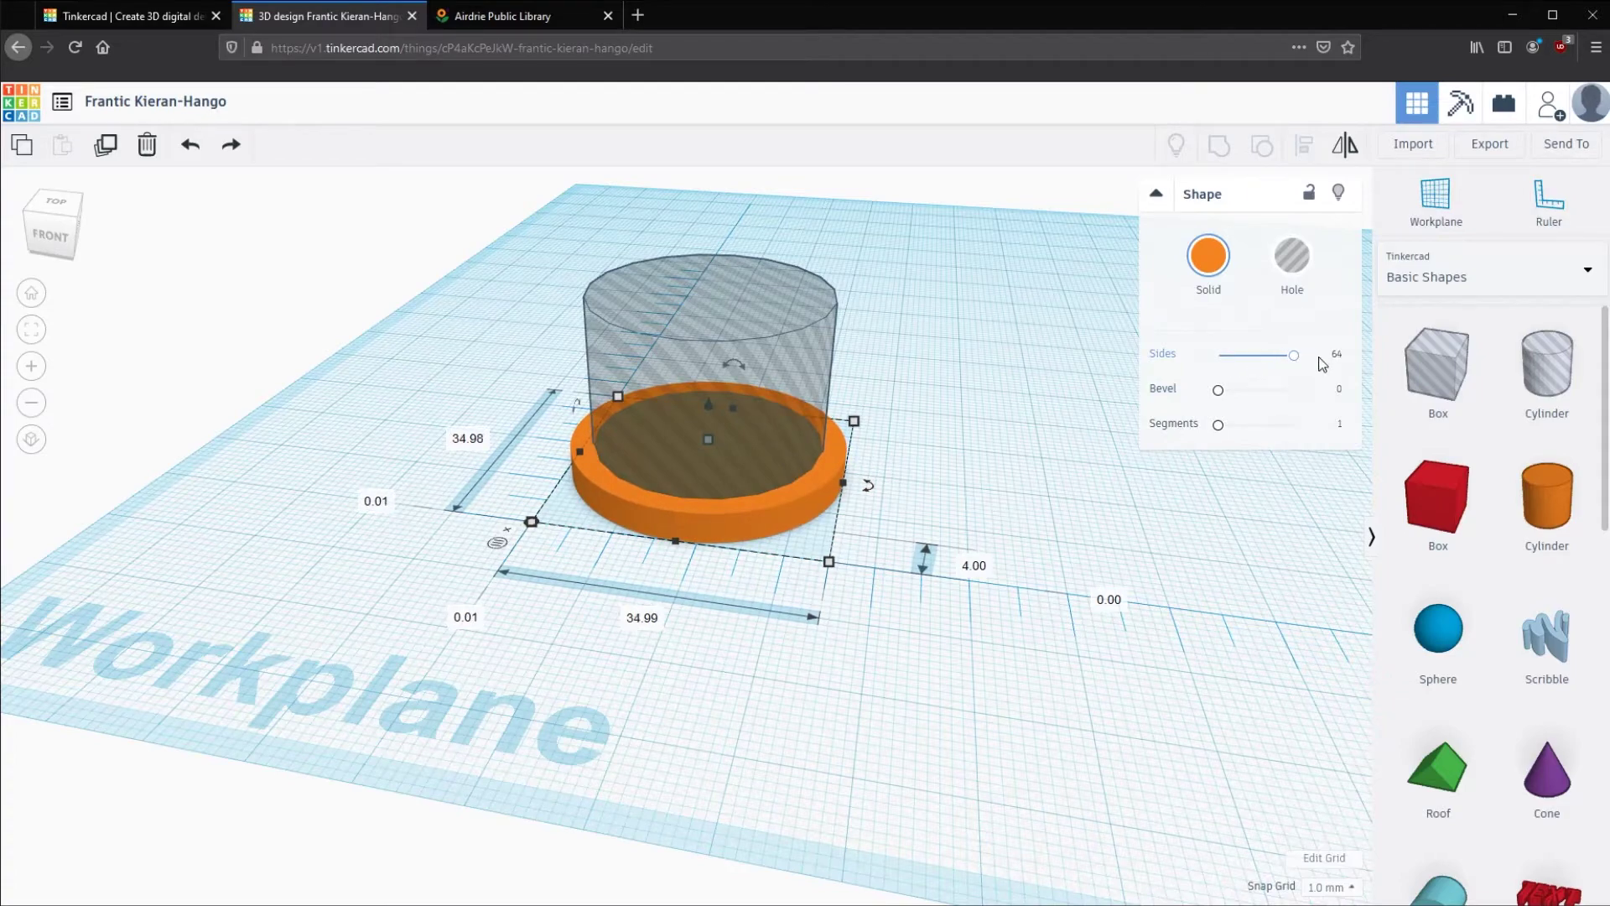
Group the smoothed orange disc with the hole cylinder to cut the recess.
{"action": "left_click", "coordinate": [955, 490]}
{"action": "right_click_drag", "start_coordinate": [929, 498], "coordinate": [1061, 474]}
{"action": "right_click_drag", "start_coordinate": [852, 477], "coordinate": [911, 492]}
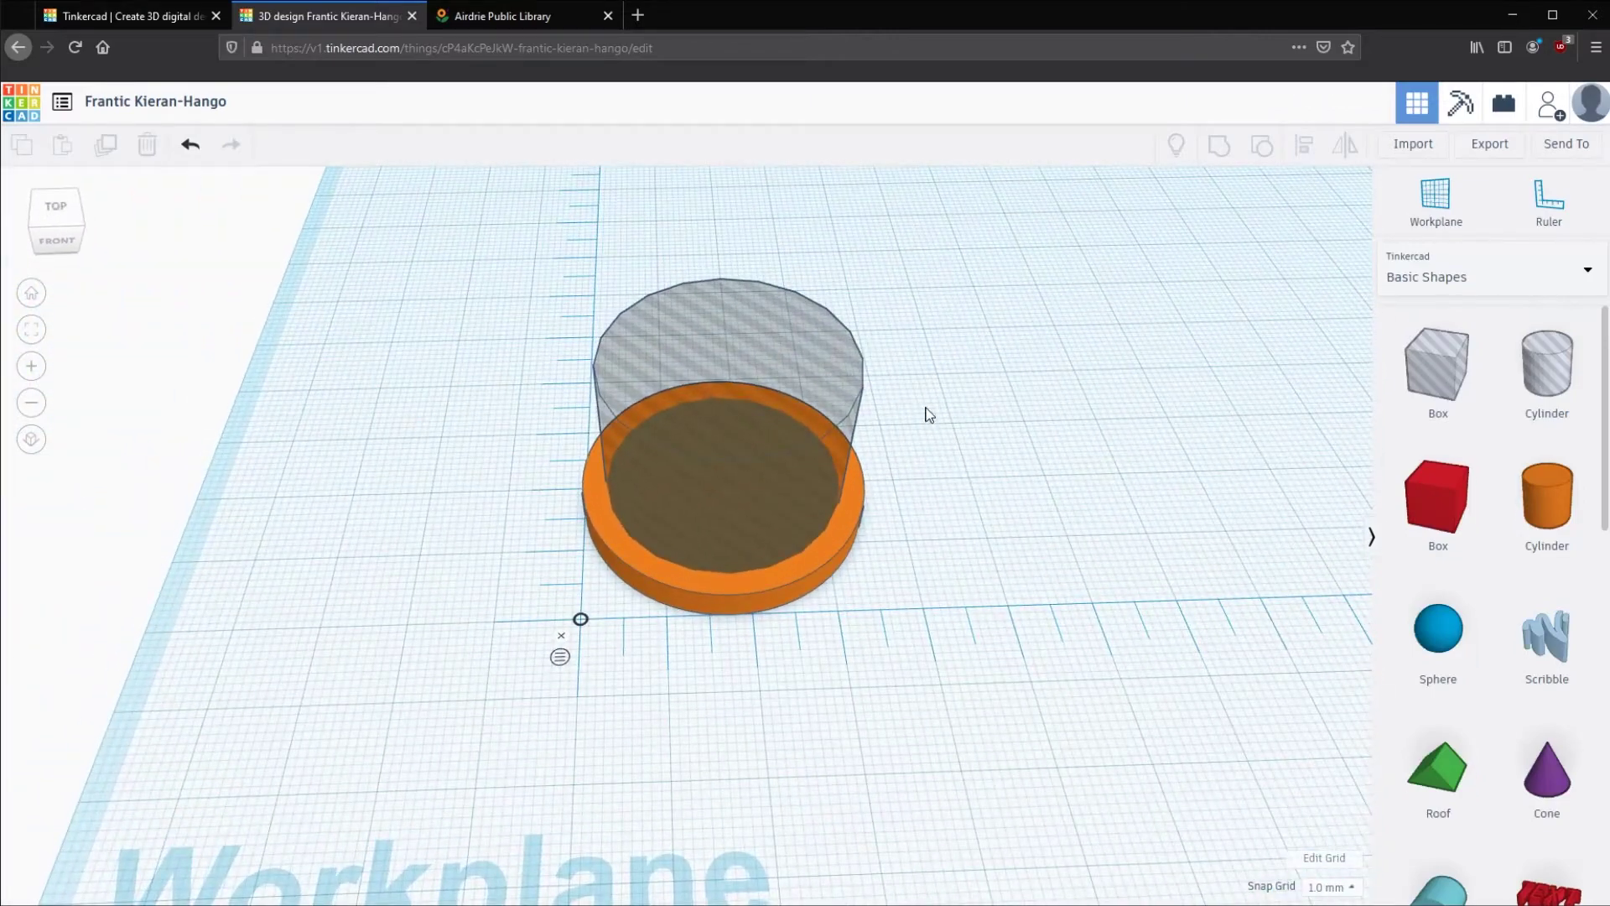
{"action": "left_click_drag", "start_coordinate": [950, 569], "coordinate": [553, 239]}
{"action": "key", "text": "ctrl+g"}
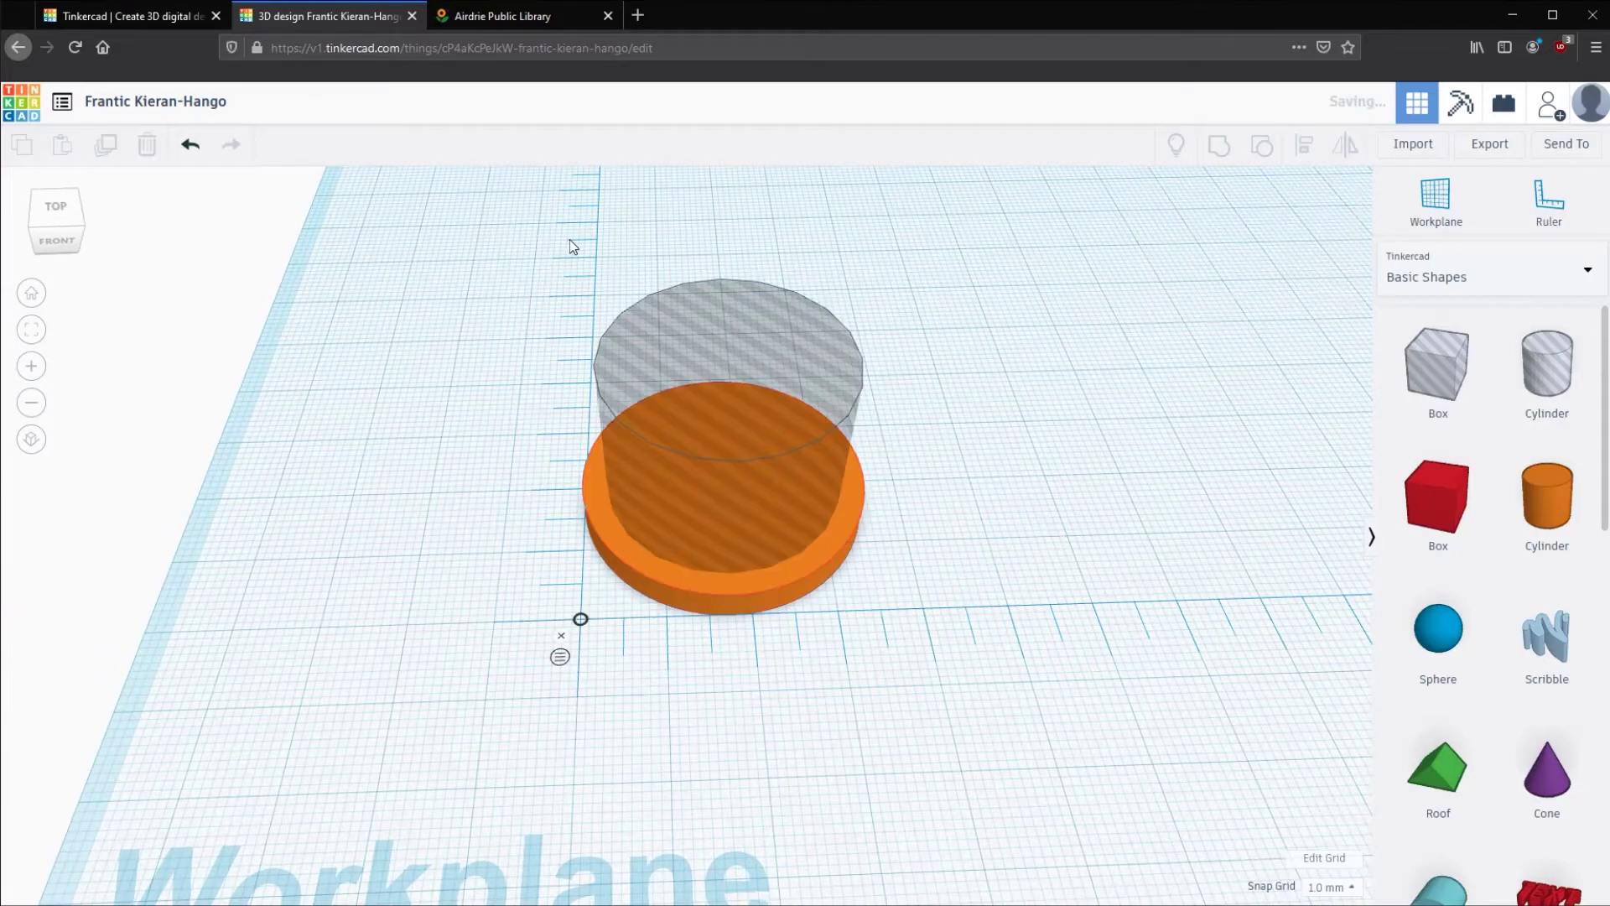
Undo the grouping and smooth the hole cylinder by setting its number of sides to 64.
{"action": "right_click_drag", "start_coordinate": [503, 492], "coordinate": [478, 555]}
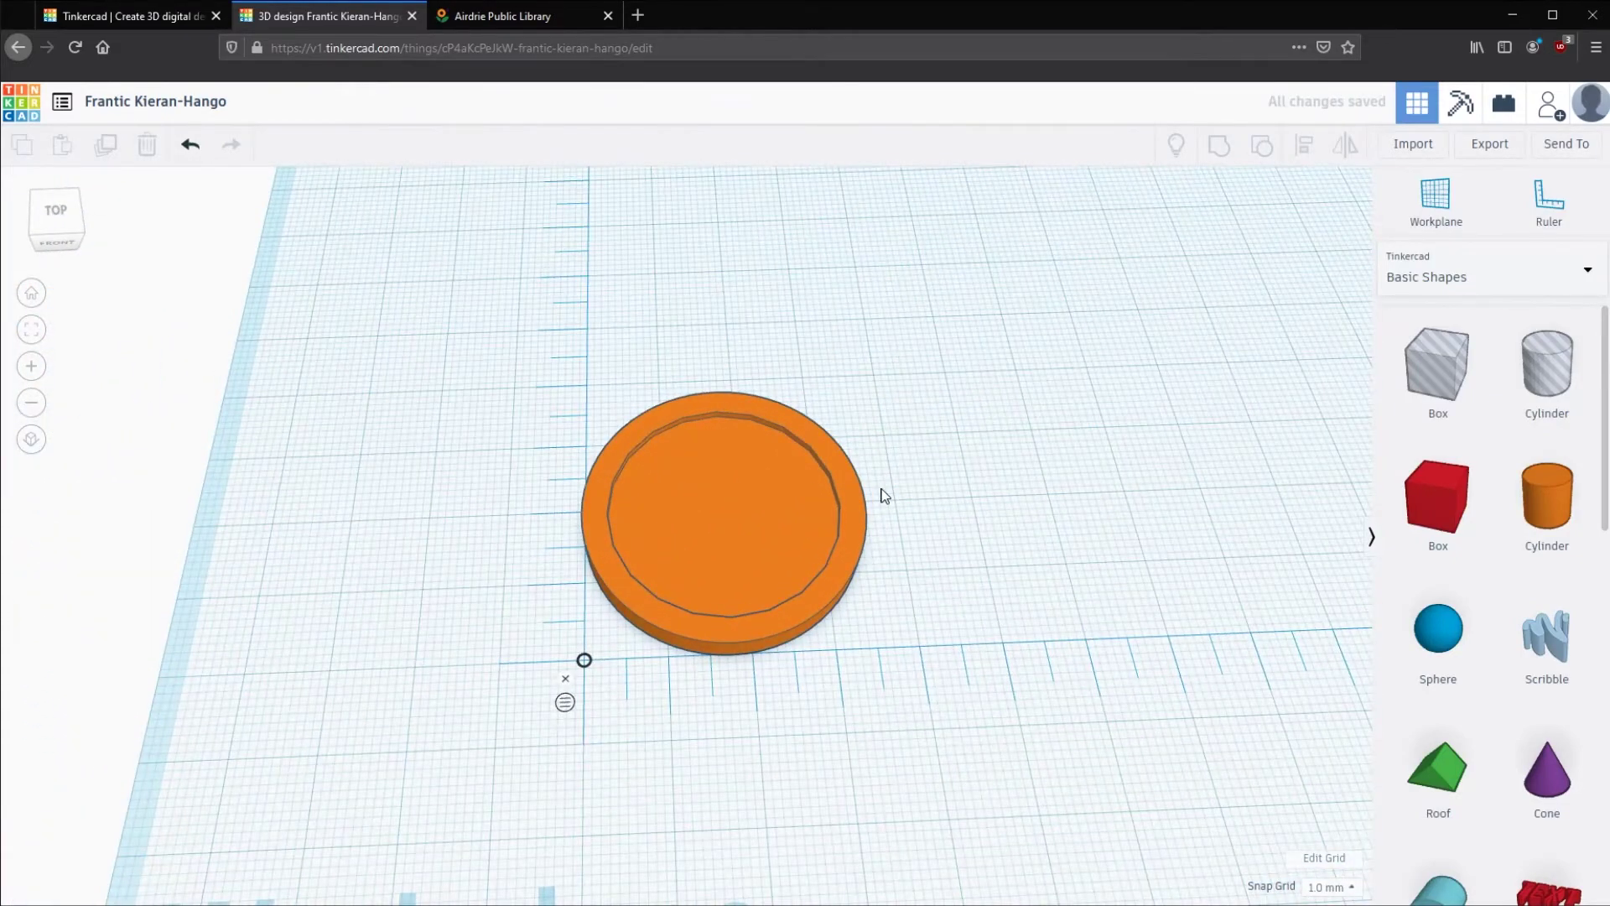
{"action": "key", "text": "ctrl+z"}
{"action": "left_click", "coordinate": [785, 453]}
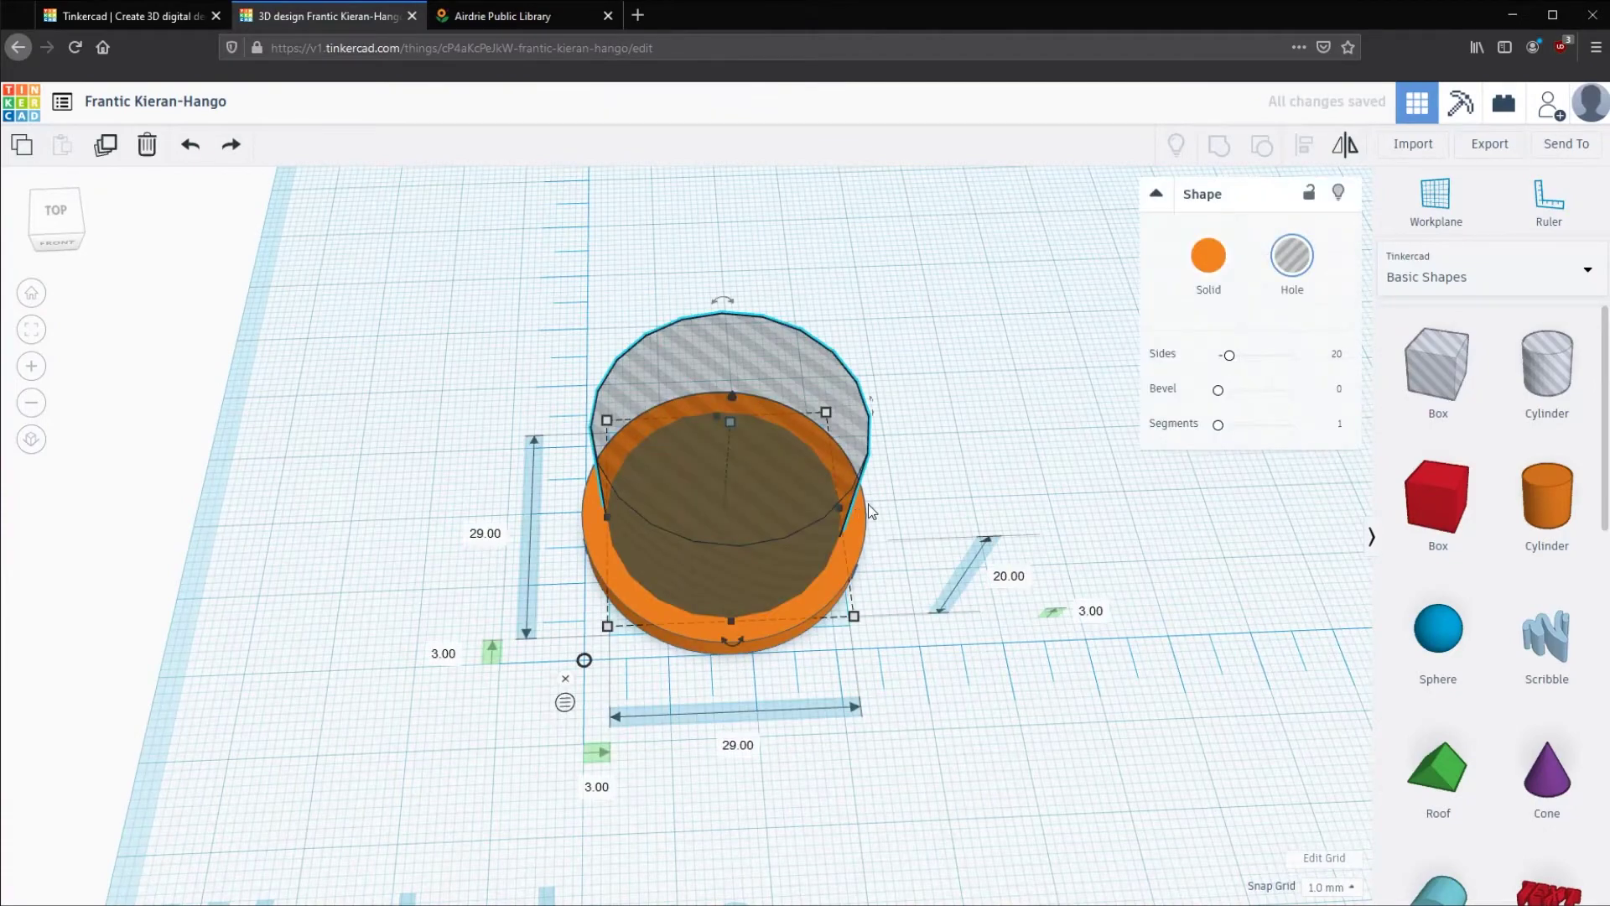
{"action": "right_click_drag", "start_coordinate": [1003, 511], "coordinate": [923, 456]}
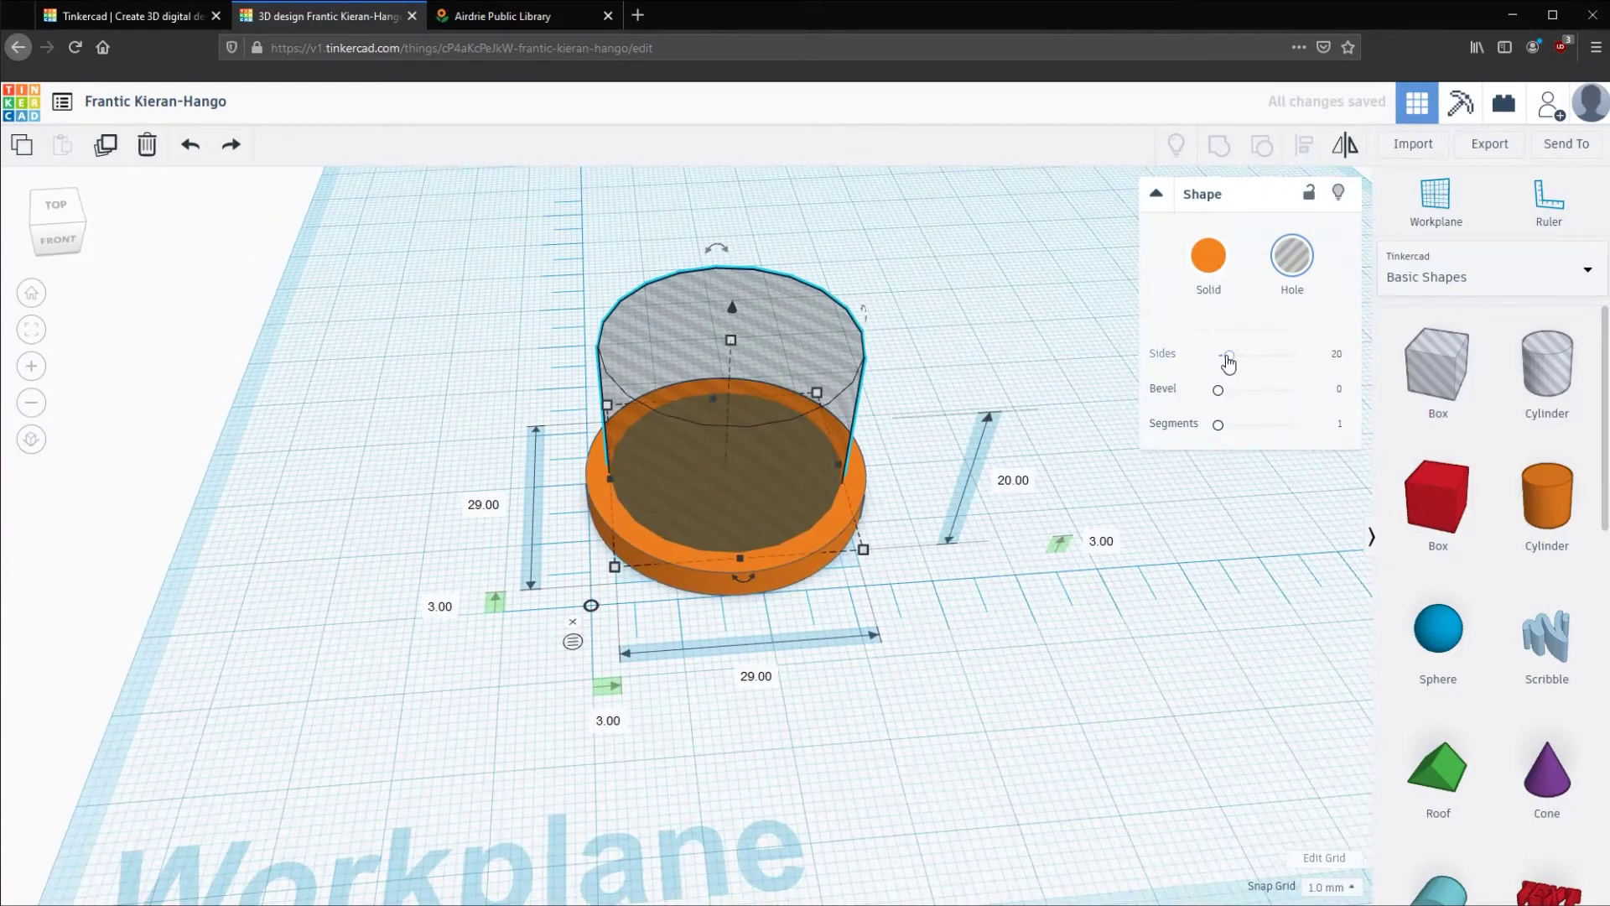
{"action": "left_click_drag", "start_coordinate": [1229, 361], "coordinate": [1294, 355]}
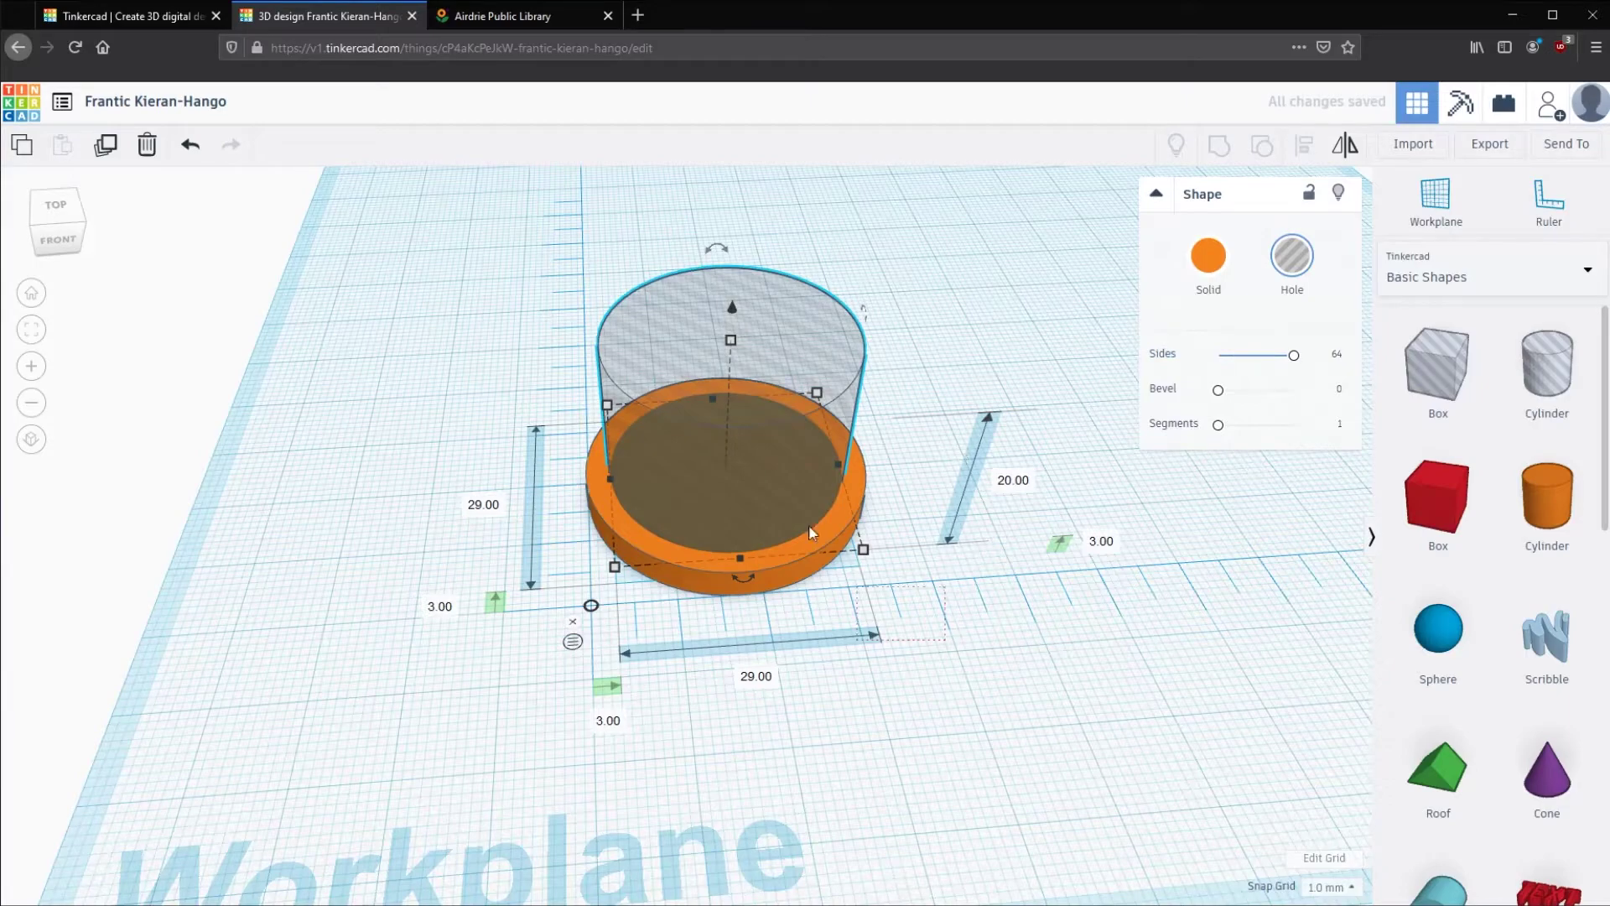
Group the disc with the smoothed hole cylinder to cut a round recess, and inspect the result from several angles.
{"action": "key", "text": "ctrl+a"}
{"action": "key", "text": "ctrl+g"}
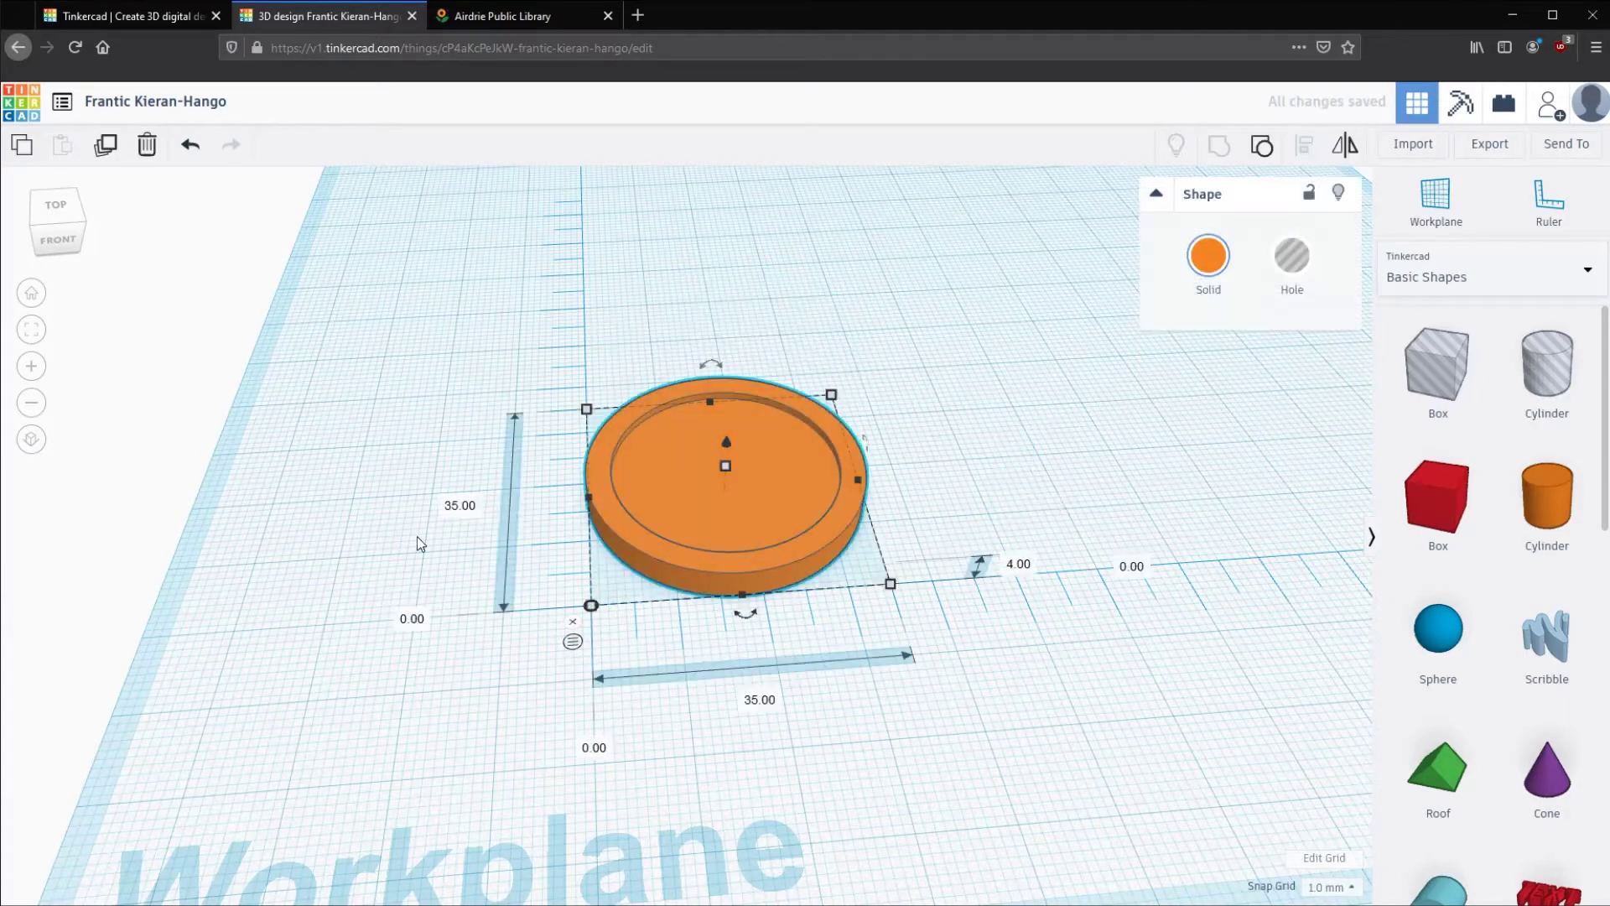
{"action": "left_click", "coordinate": [415, 536]}
{"action": "right_click_drag", "start_coordinate": [416, 535], "coordinate": [612, 441]}
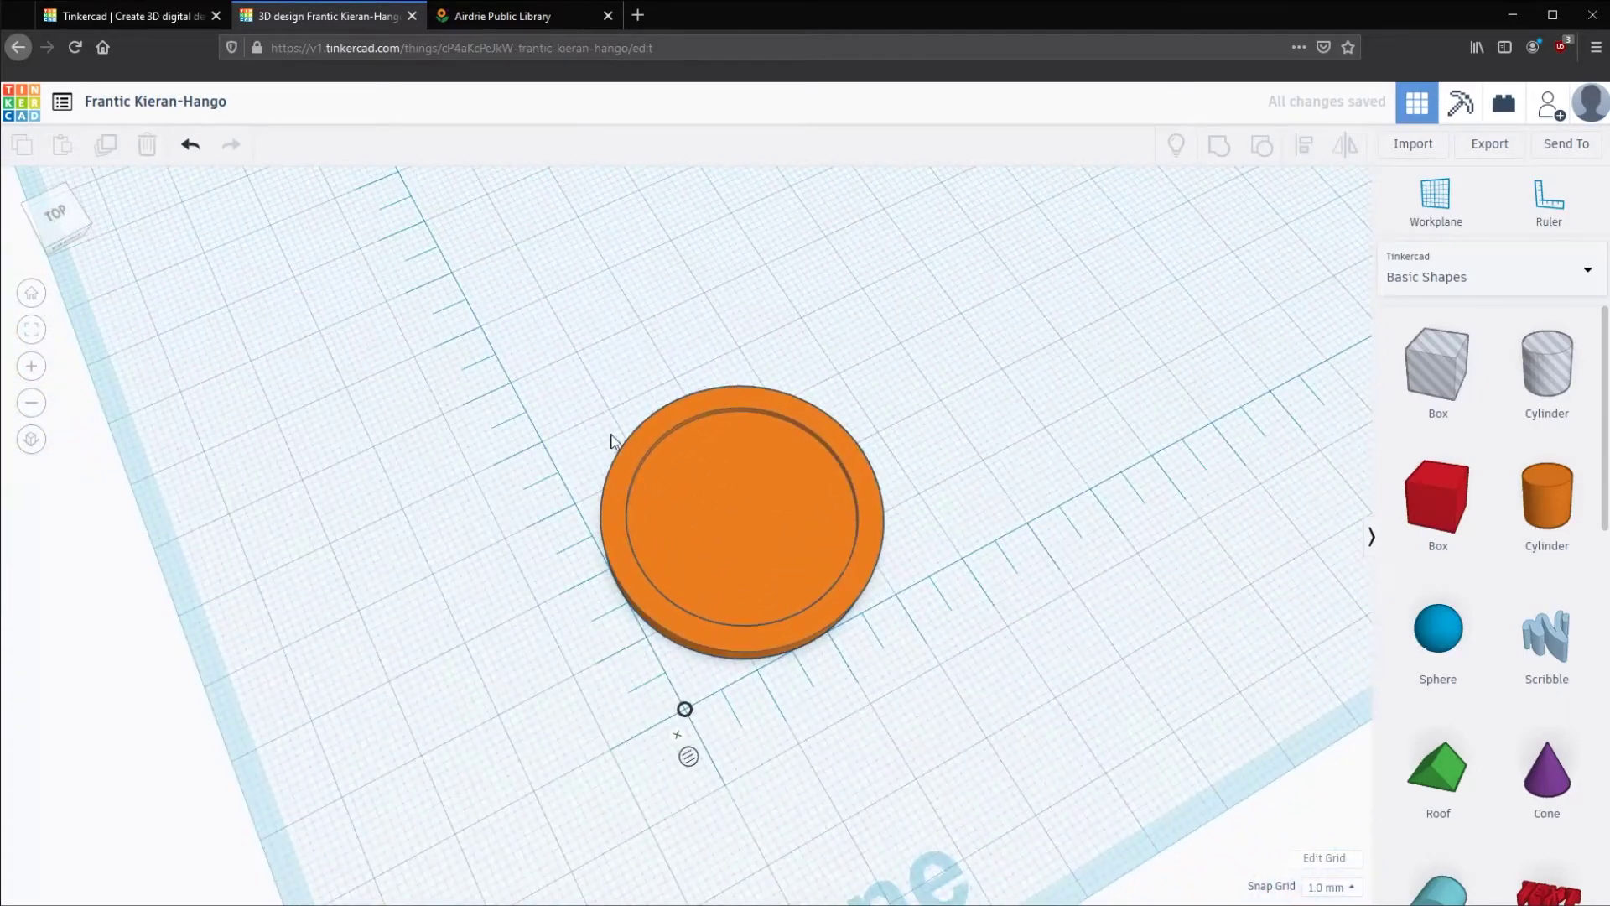
{"action": "right_click_drag", "start_coordinate": [691, 492], "coordinate": [750, 495]}
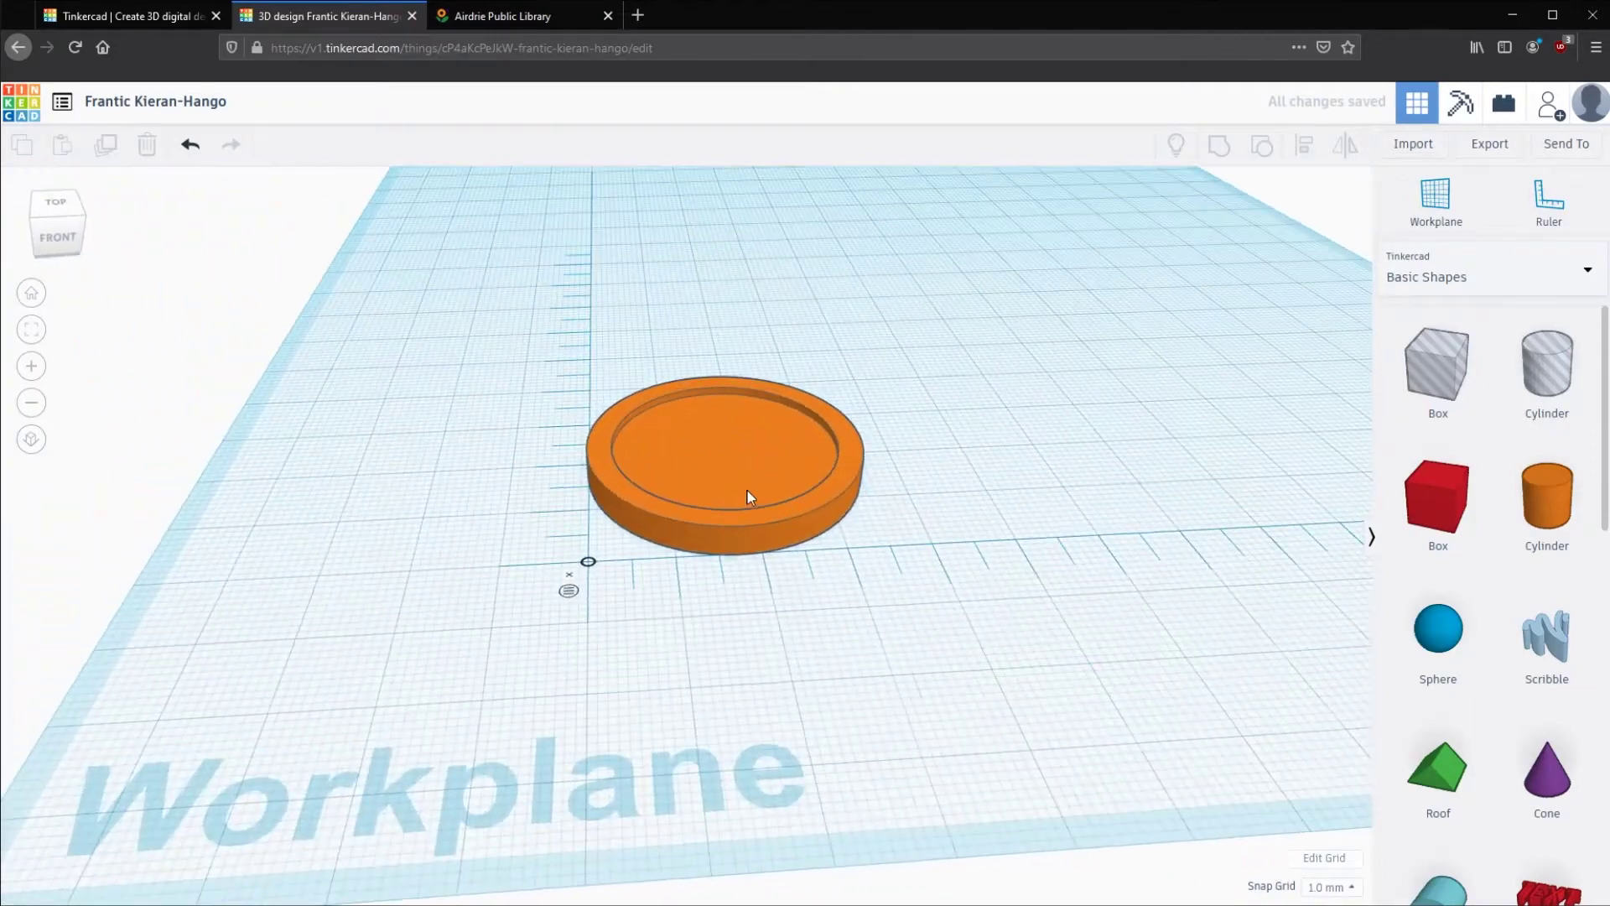
Flip the recessed disc upside down by rotating it 180° so its blank face points up.
{"action": "left_click", "coordinate": [753, 486]}
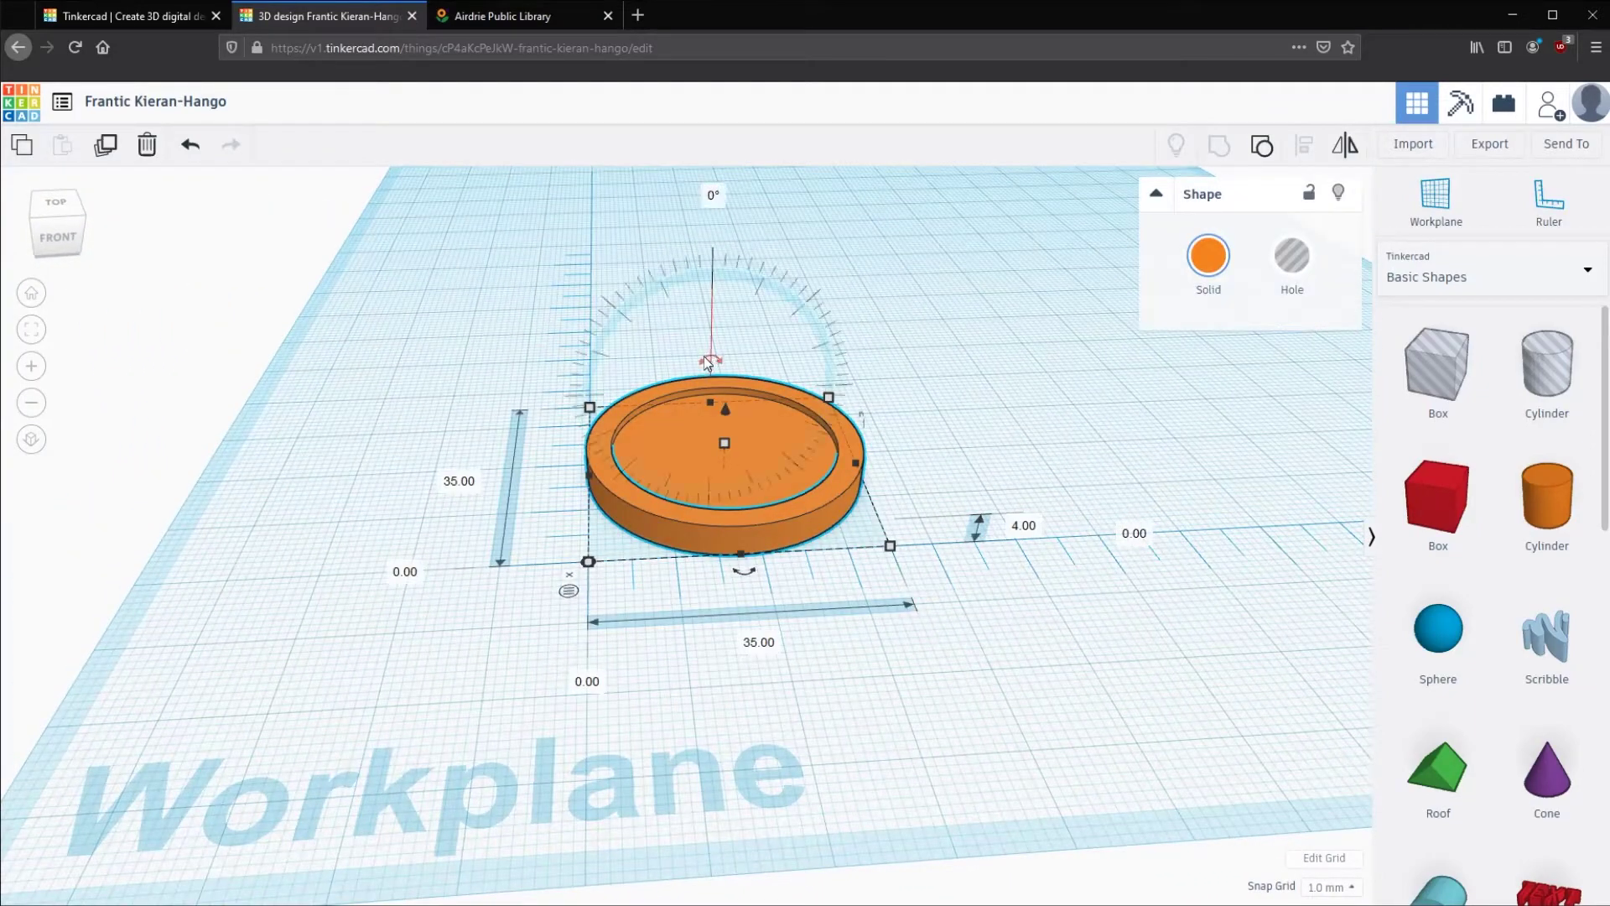
{"action": "left_click_drag", "start_coordinate": [710, 351], "coordinate": [711, 485]}
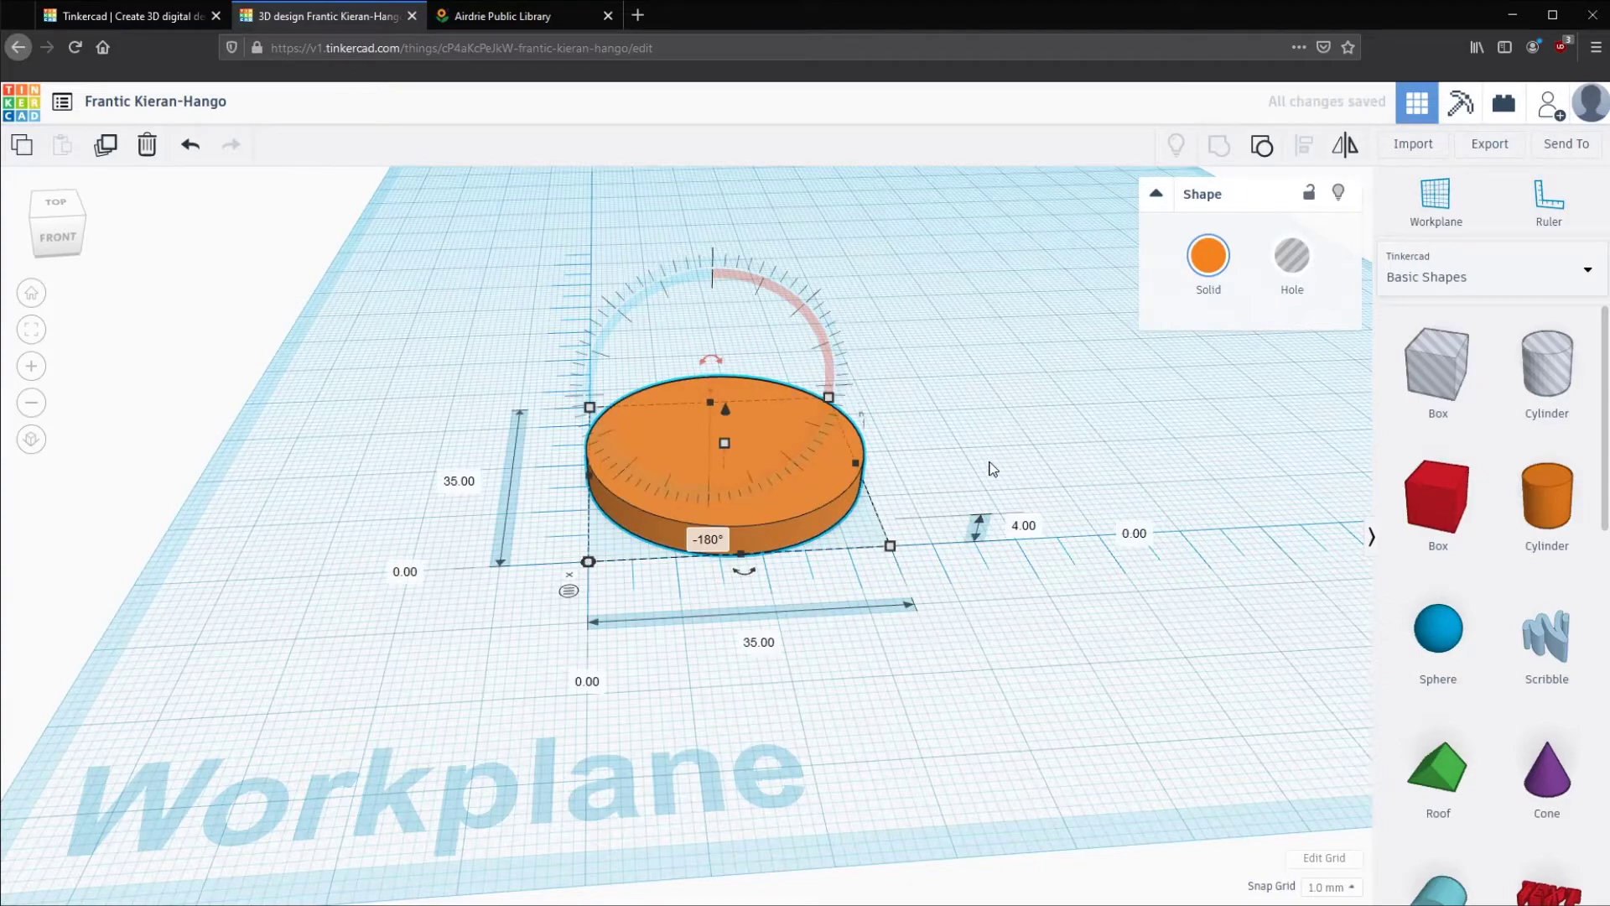
{"action": "left_click", "coordinate": [992, 468]}
Add a hole cylinder to the disc's blank face, enlarge it to 29 by 29 mm and offset it 3 mm from both ruler axes.
{"action": "left_click", "coordinate": [1547, 367]}
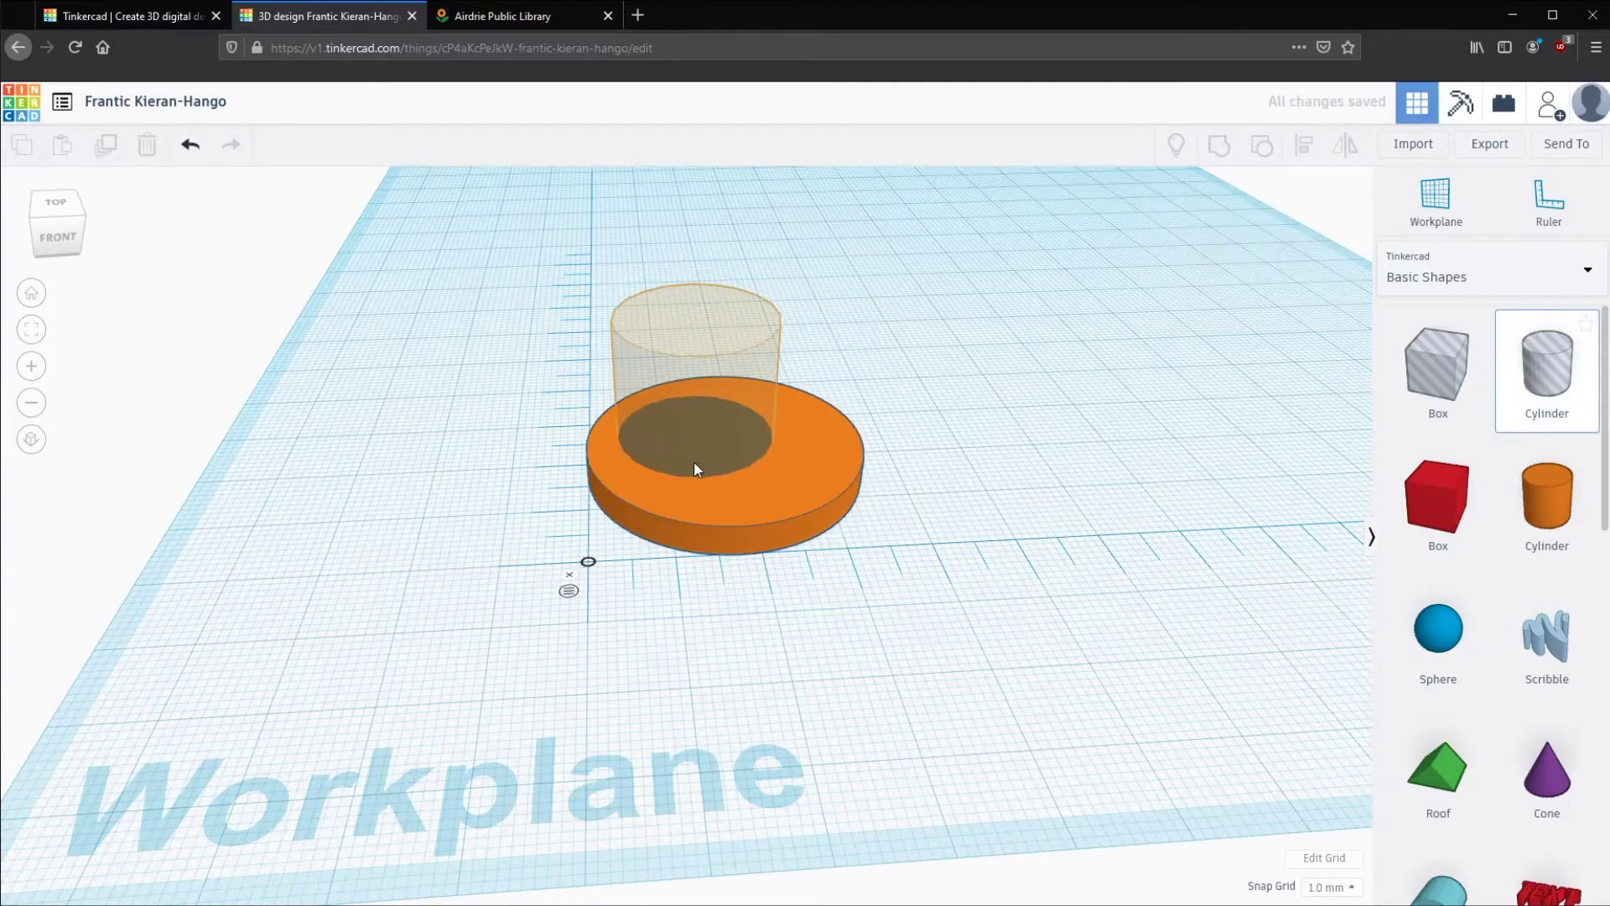
{"action": "left_click", "coordinate": [694, 464]}
{"action": "right_click_drag", "start_coordinate": [990, 369], "coordinate": [691, 553]}
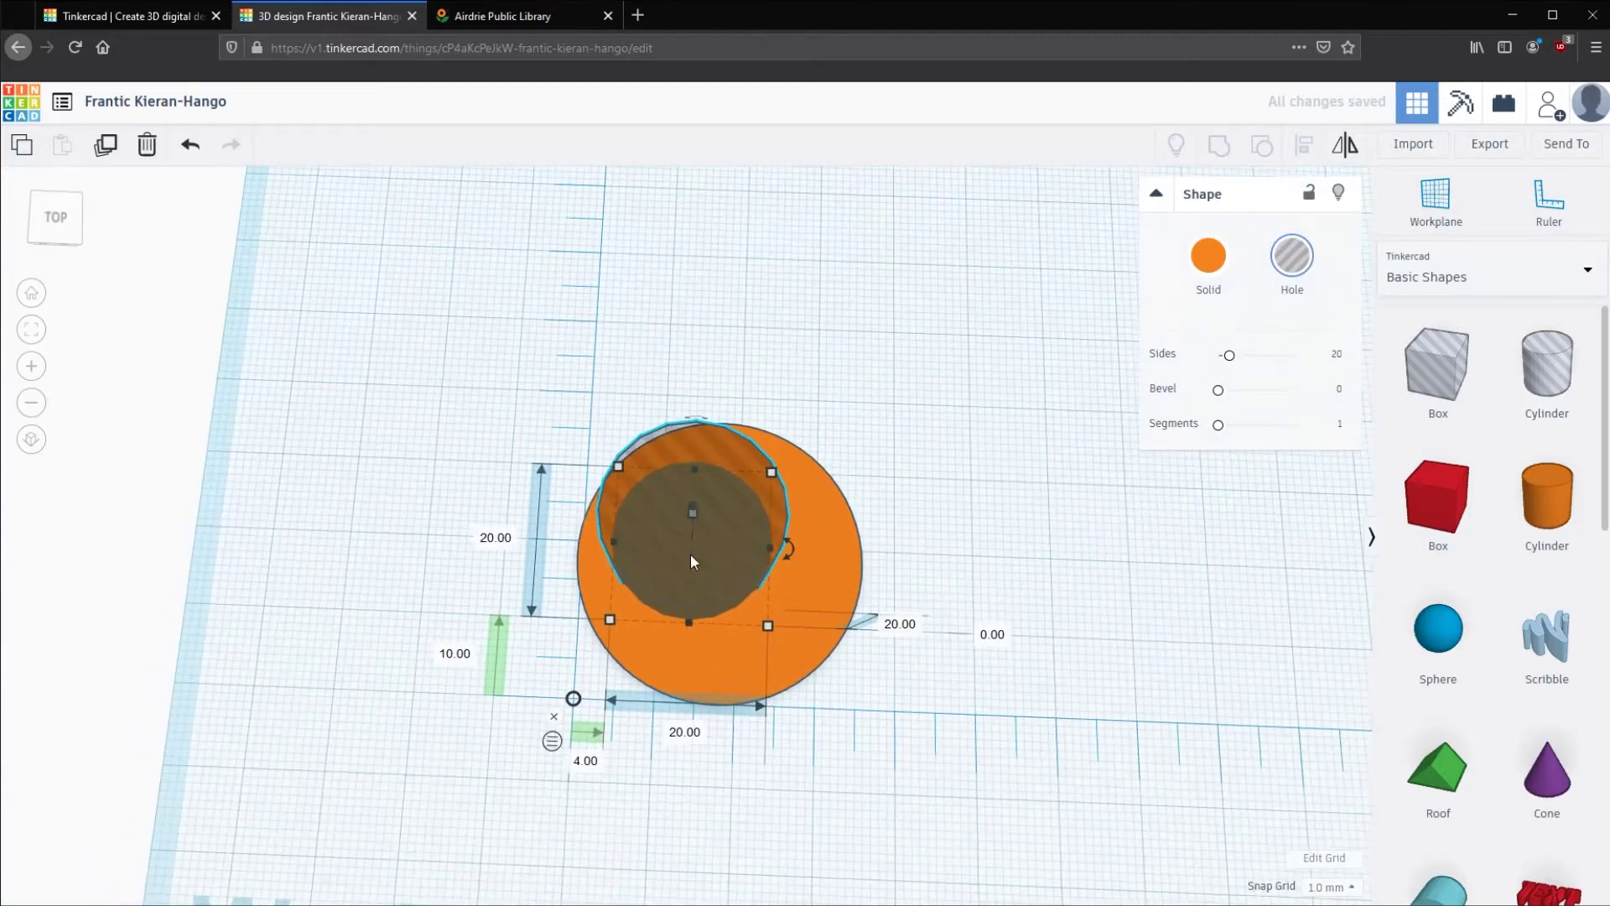
{"action": "key", "text": "Right"}
{"action": "key", "text": "Up"}
{"action": "key", "text": "Left"}
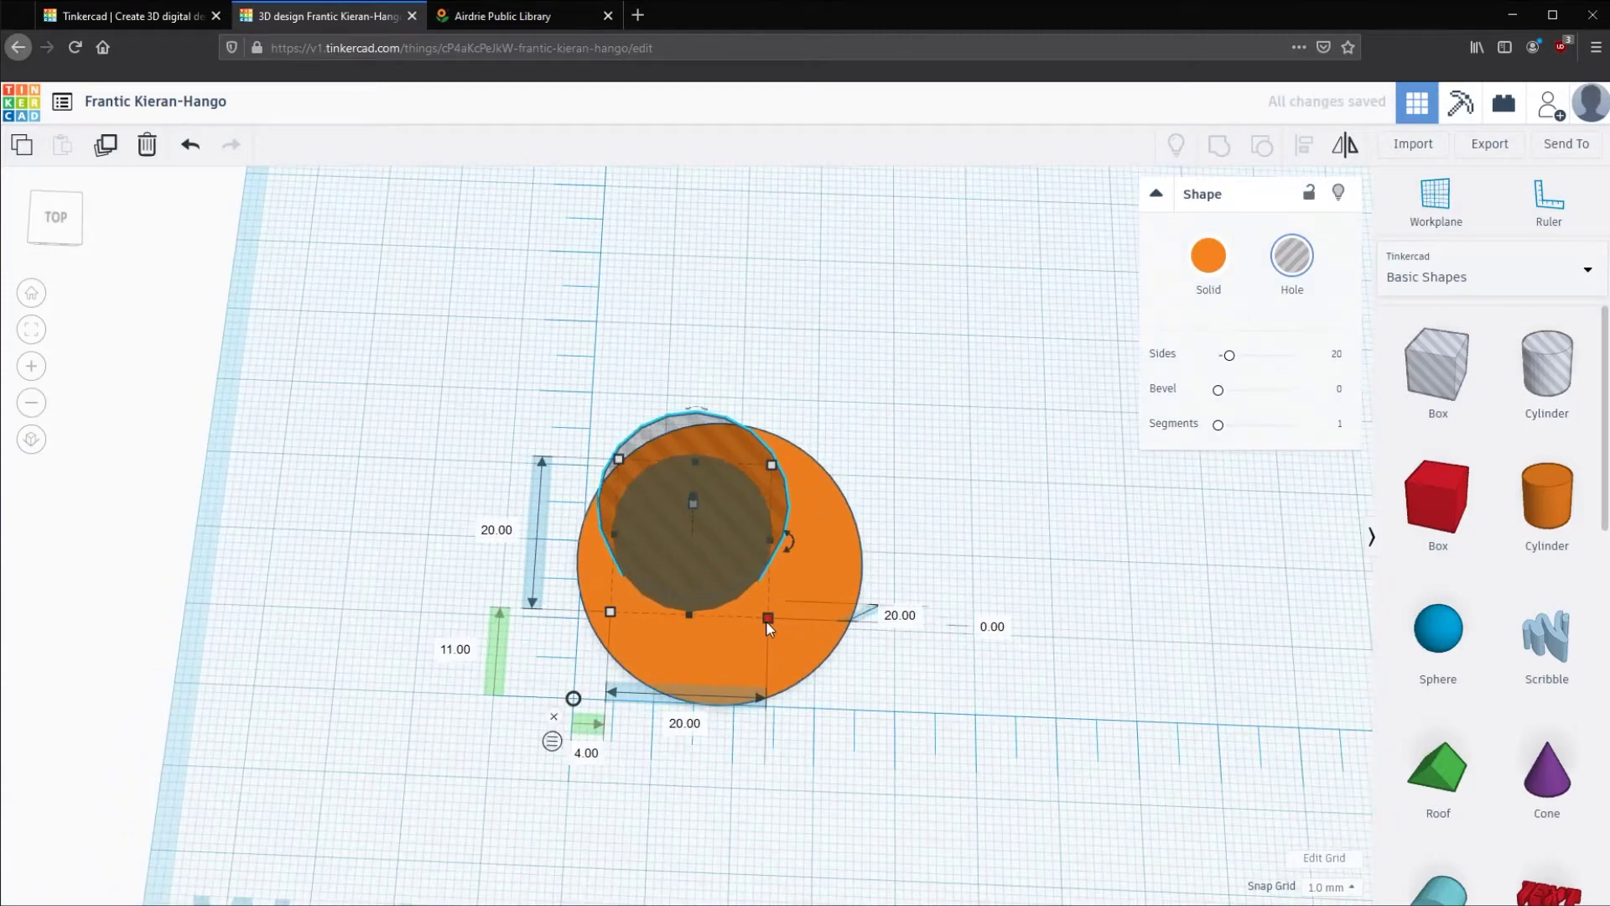
{"action": "left_click_drag", "start_coordinate": [770, 628], "coordinate": [841, 696]}
{"action": "left_click_drag", "start_coordinate": [839, 568], "coordinate": [771, 555]}
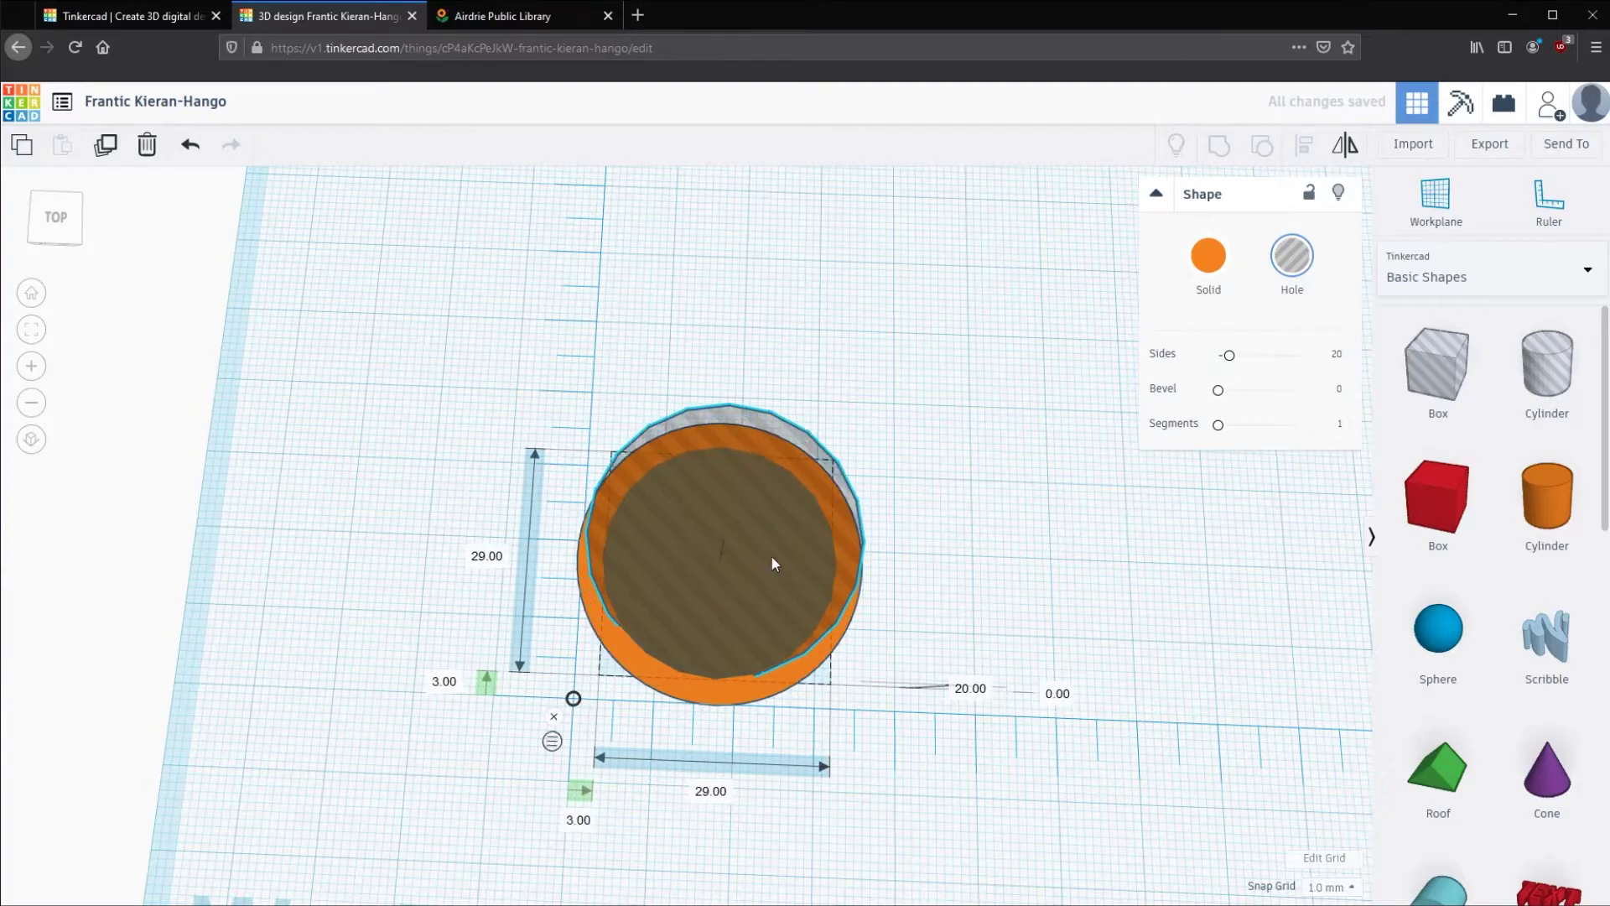
Set the new hole cylinder's number of sides to 64.
{"action": "right_click_drag", "start_coordinate": [937, 581], "coordinate": [1146, 508]}
{"action": "left_click_drag", "start_coordinate": [1228, 354], "coordinate": [1293, 355]}
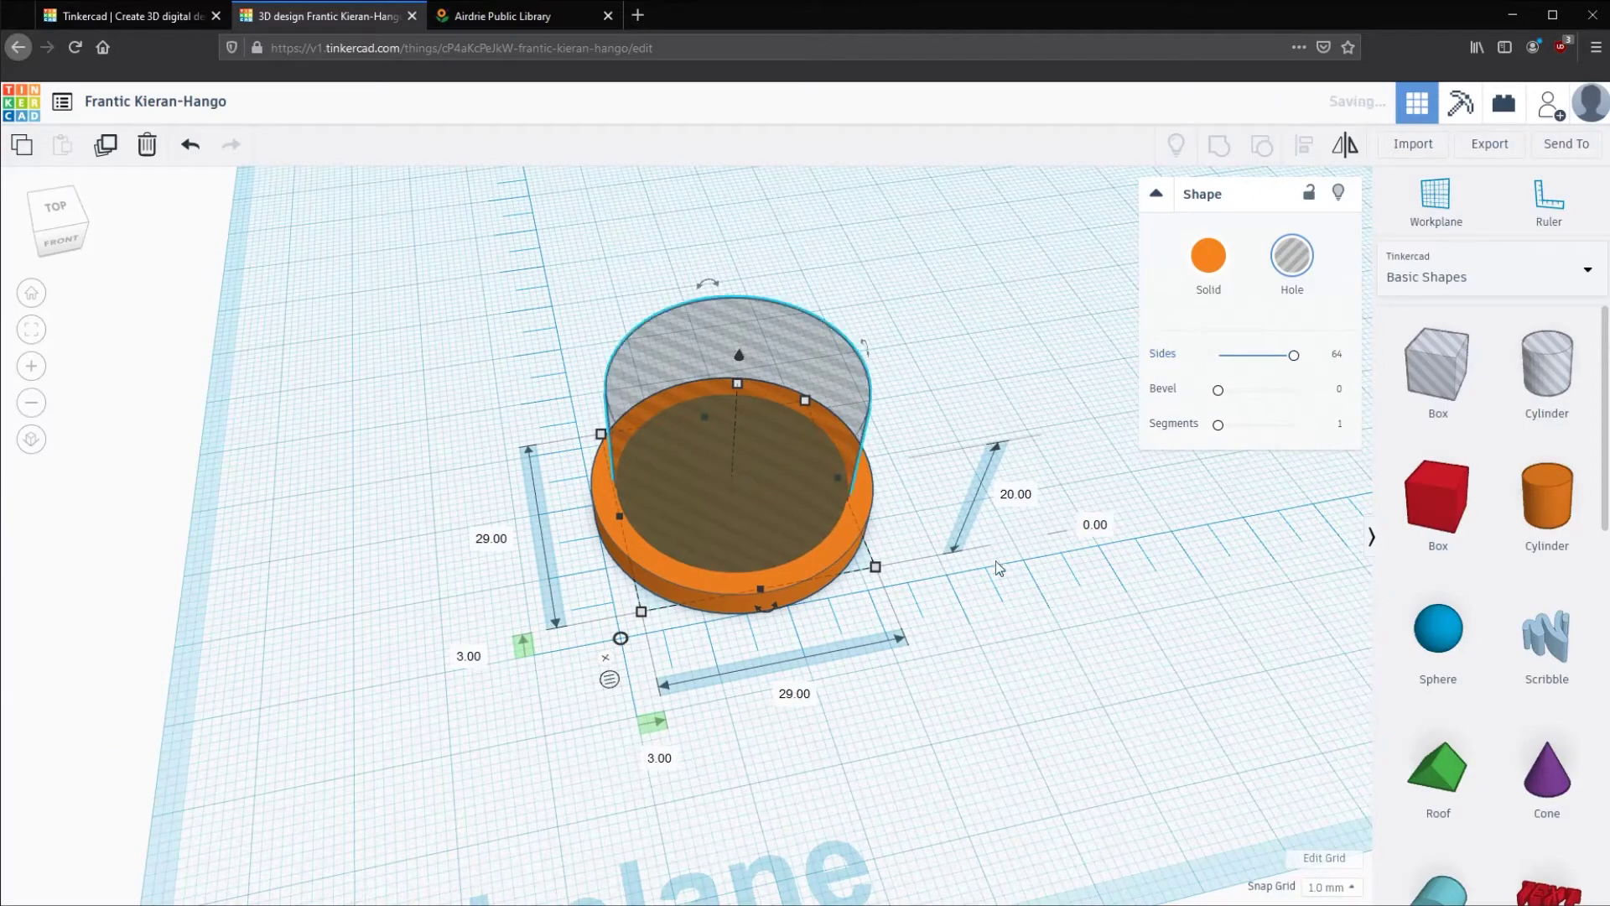
{"action": "right_click_drag", "start_coordinate": [882, 435], "coordinate": [956, 395]}
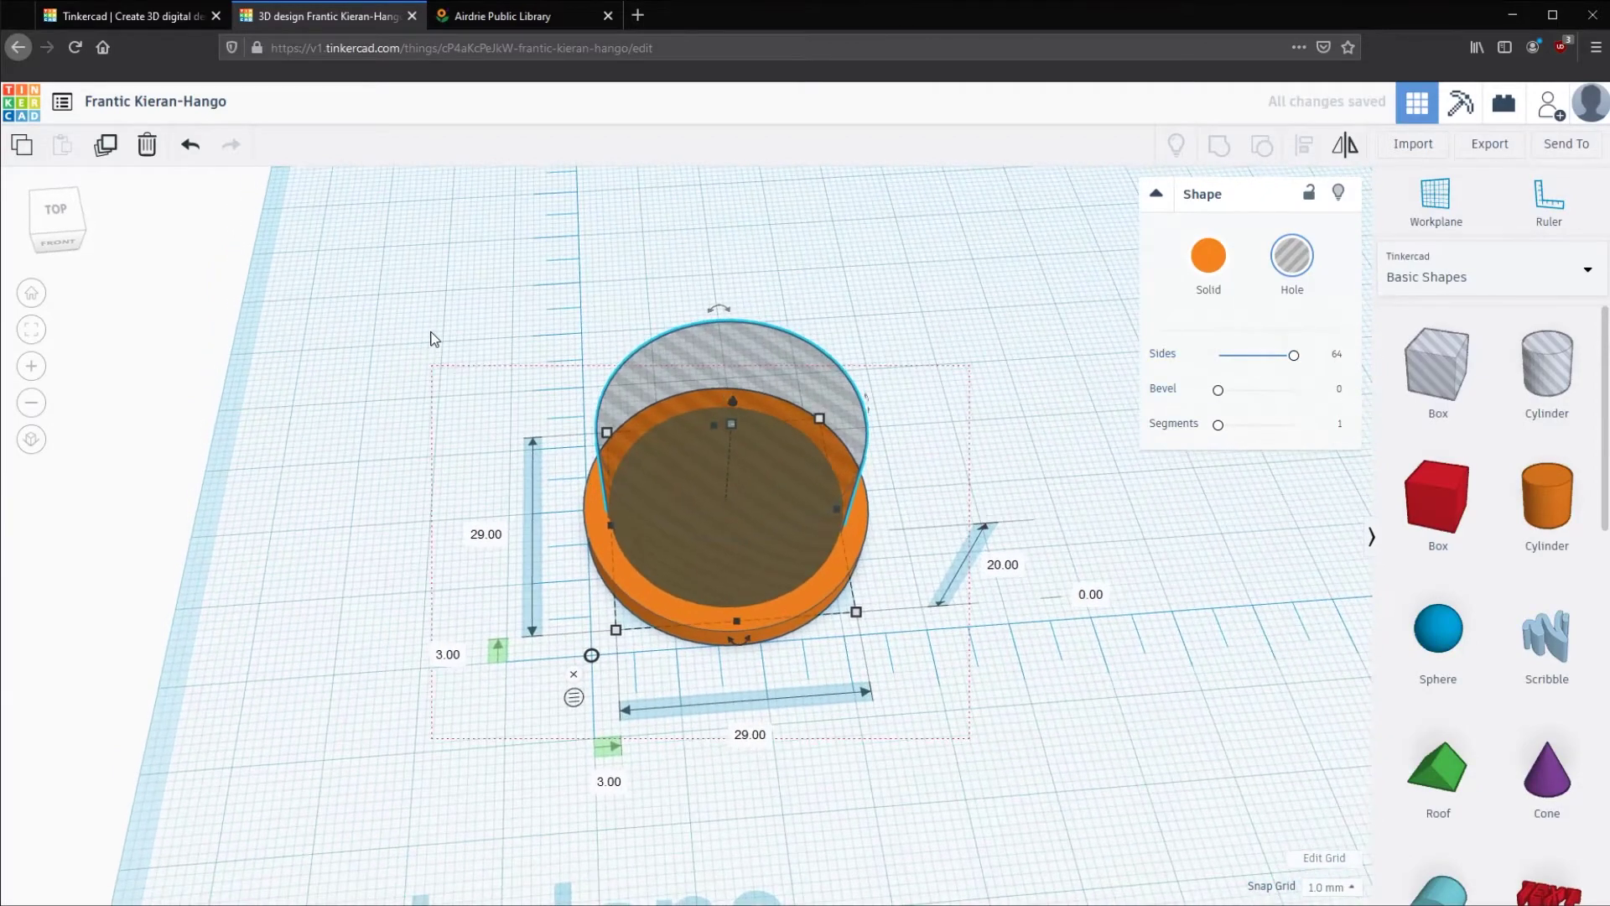
{"action": "key", "text": "ctrl+a"}
{"action": "key", "text": "ctrl+g"}
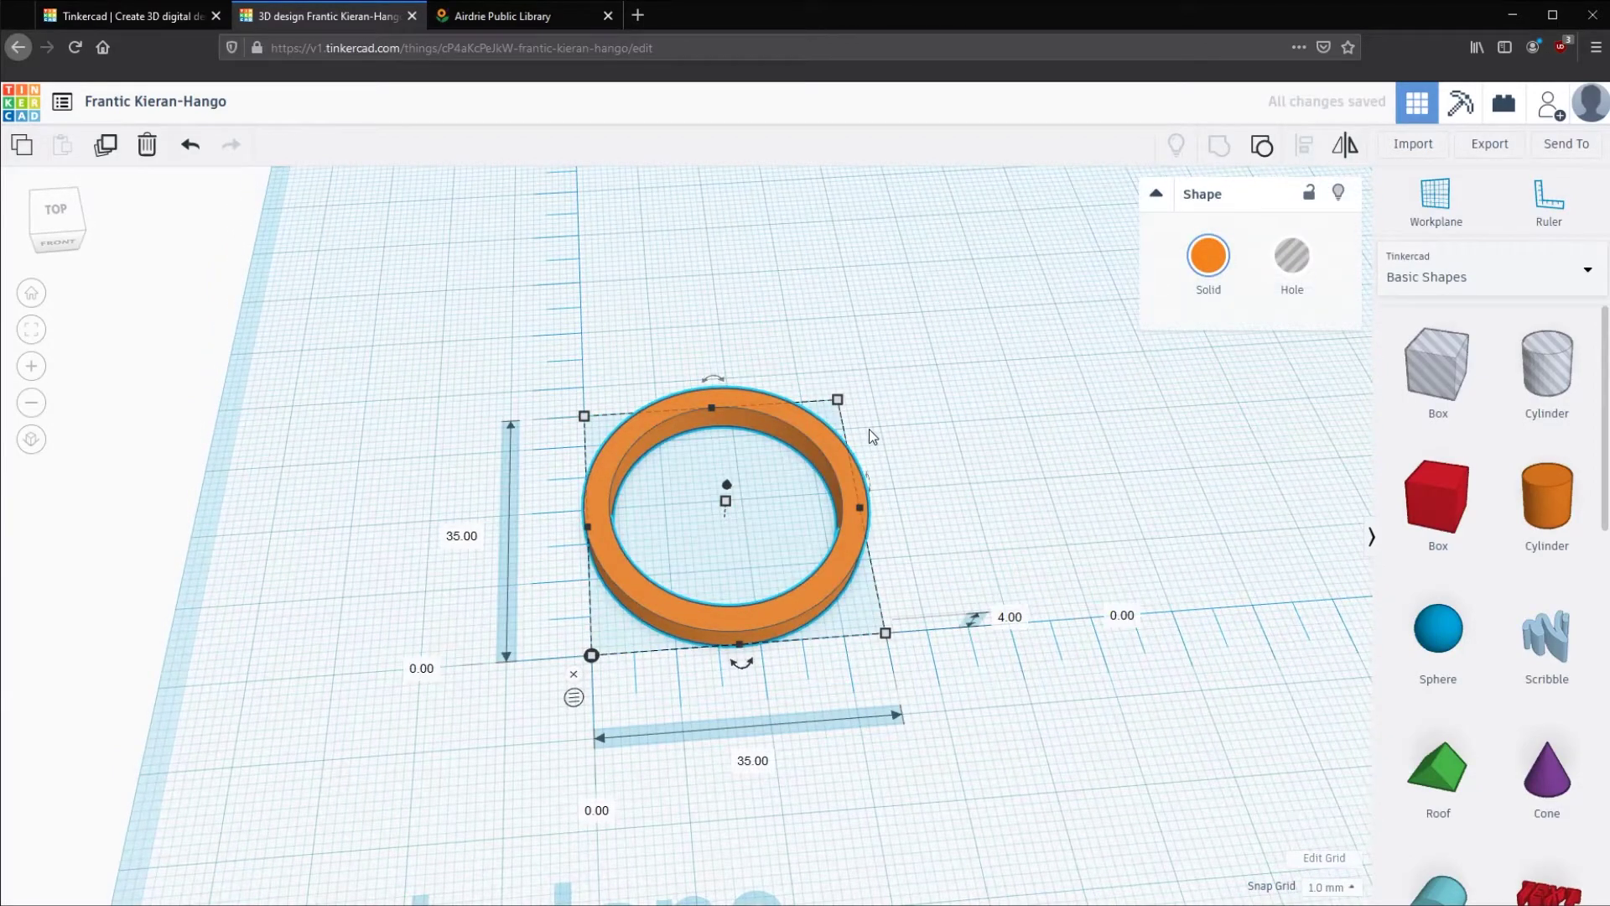
{"action": "key", "text": "ctrl+z"}
Raise the hole cylinder to 3 mm above the workplane.
{"action": "right_click_drag", "start_coordinate": [867, 474], "coordinate": [758, 274]}
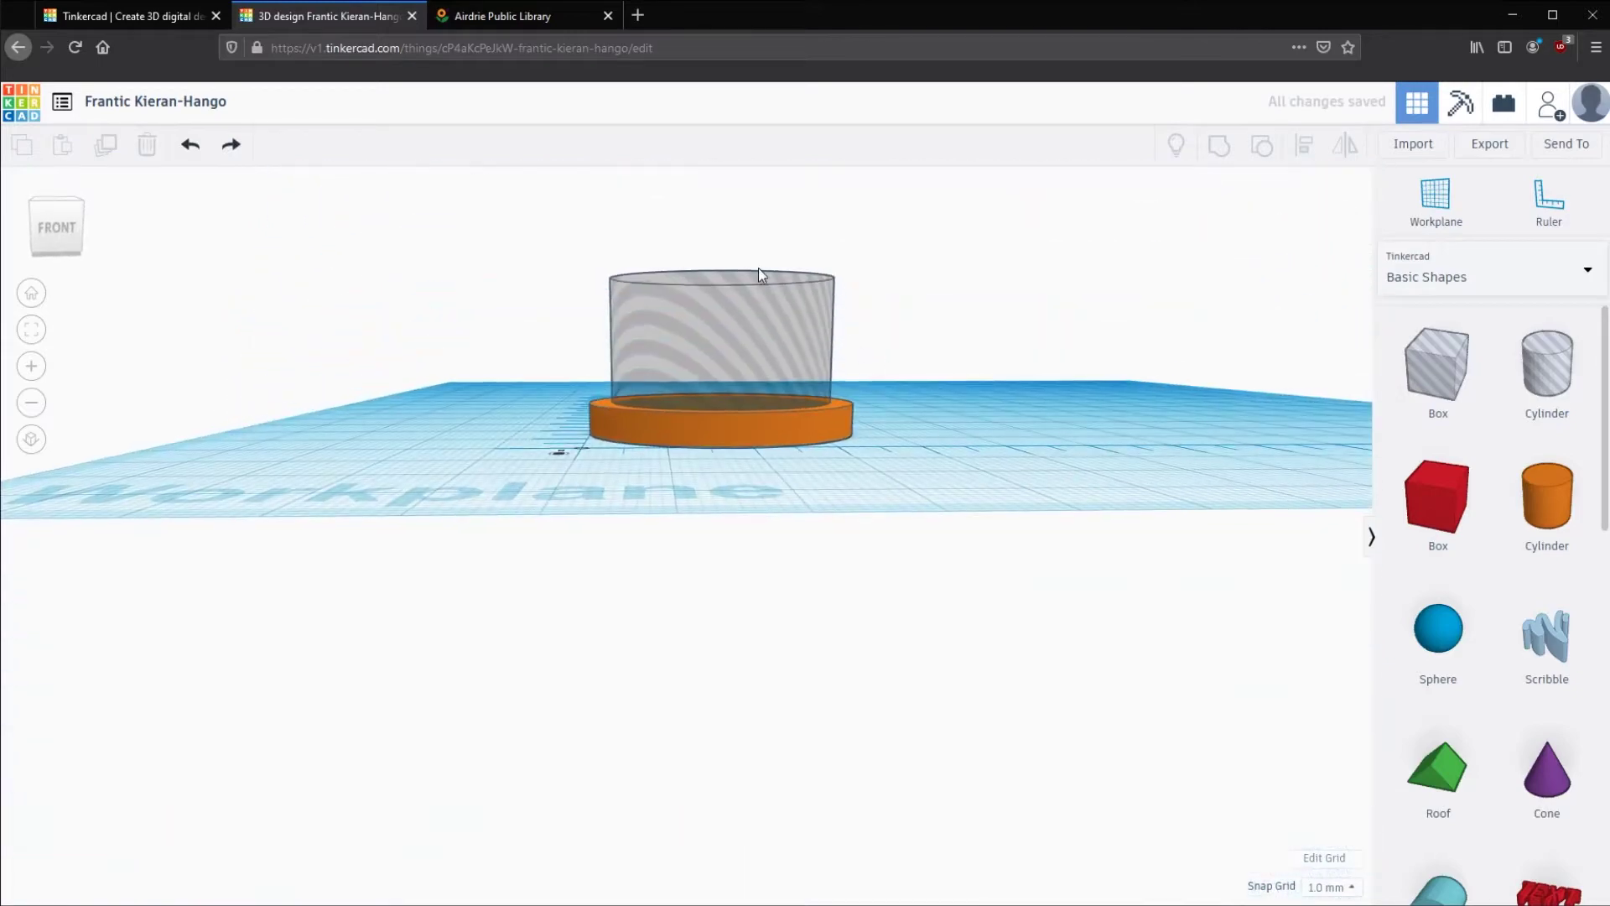
{"action": "left_click", "coordinate": [765, 325]}
{"action": "right_click_drag", "start_coordinate": [898, 259], "coordinate": [792, 351]}
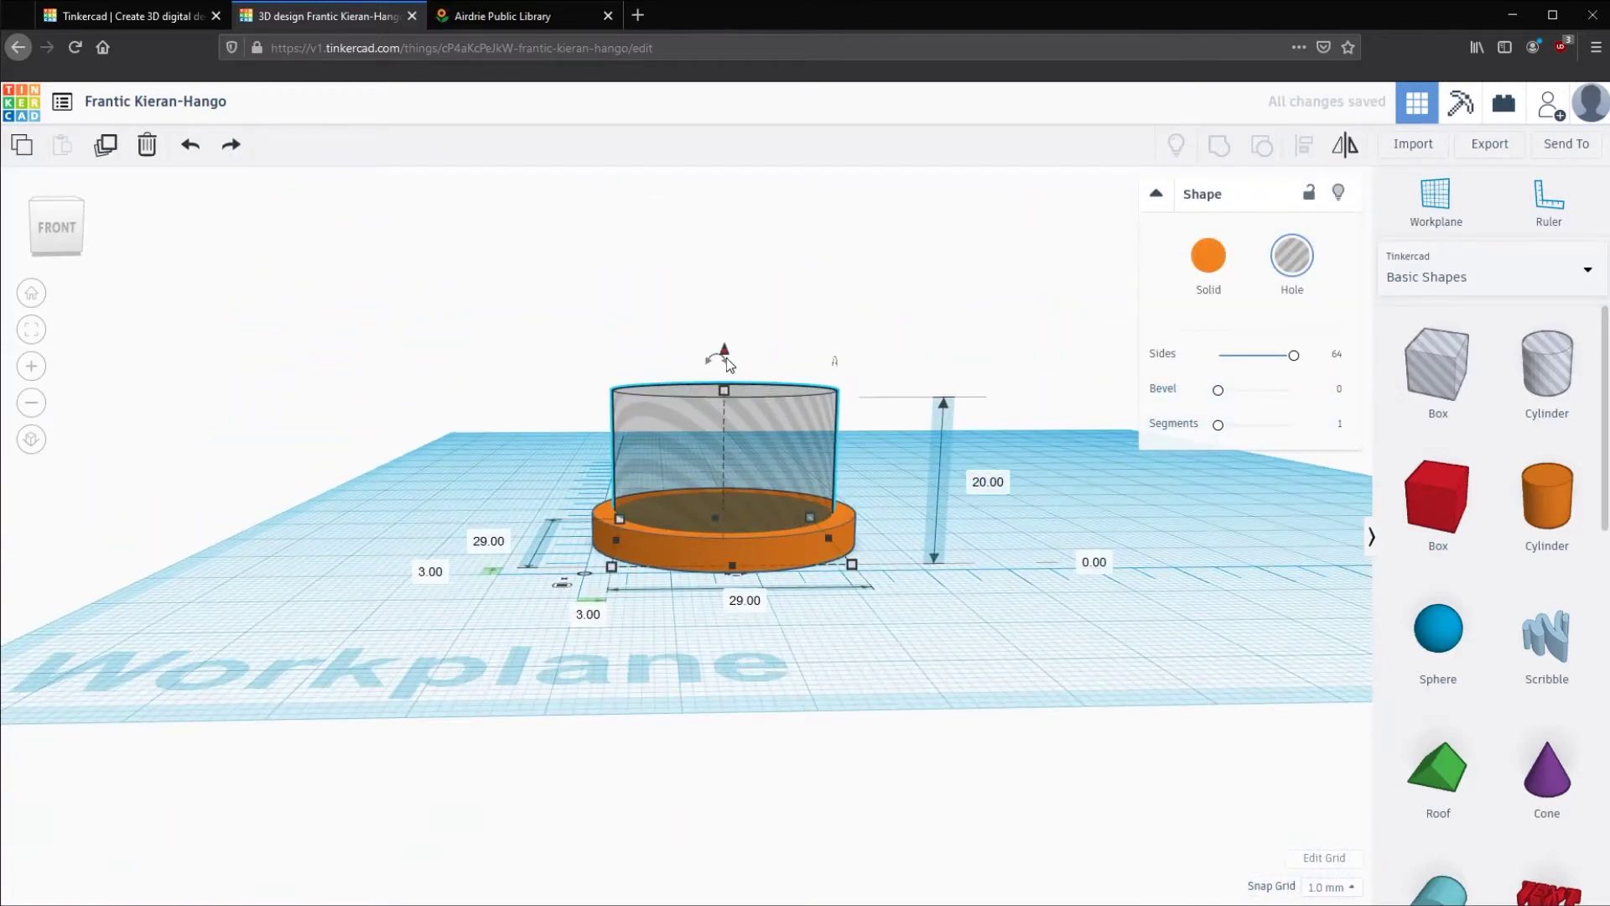
{"action": "left_click_drag", "start_coordinate": [726, 358], "coordinate": [740, 329]}
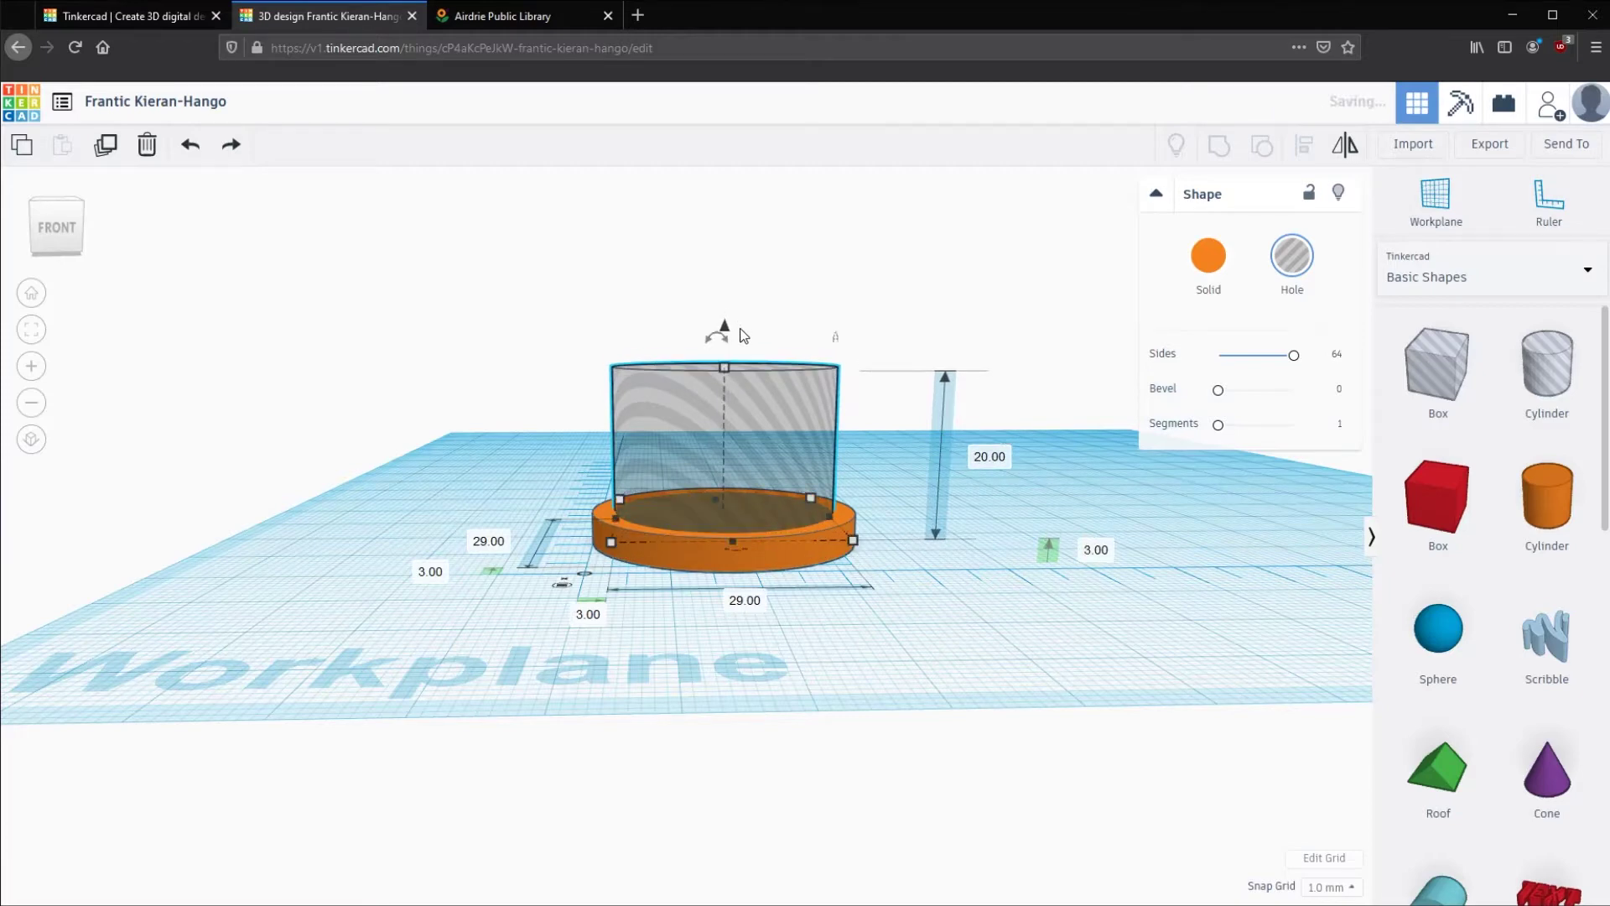
Group the raised hole cylinder with the flipped disc to cut the second shallow recess.
{"action": "right_click_drag", "start_coordinate": [890, 298], "coordinate": [868, 357]}
{"action": "key", "text": "ctrl+a"}
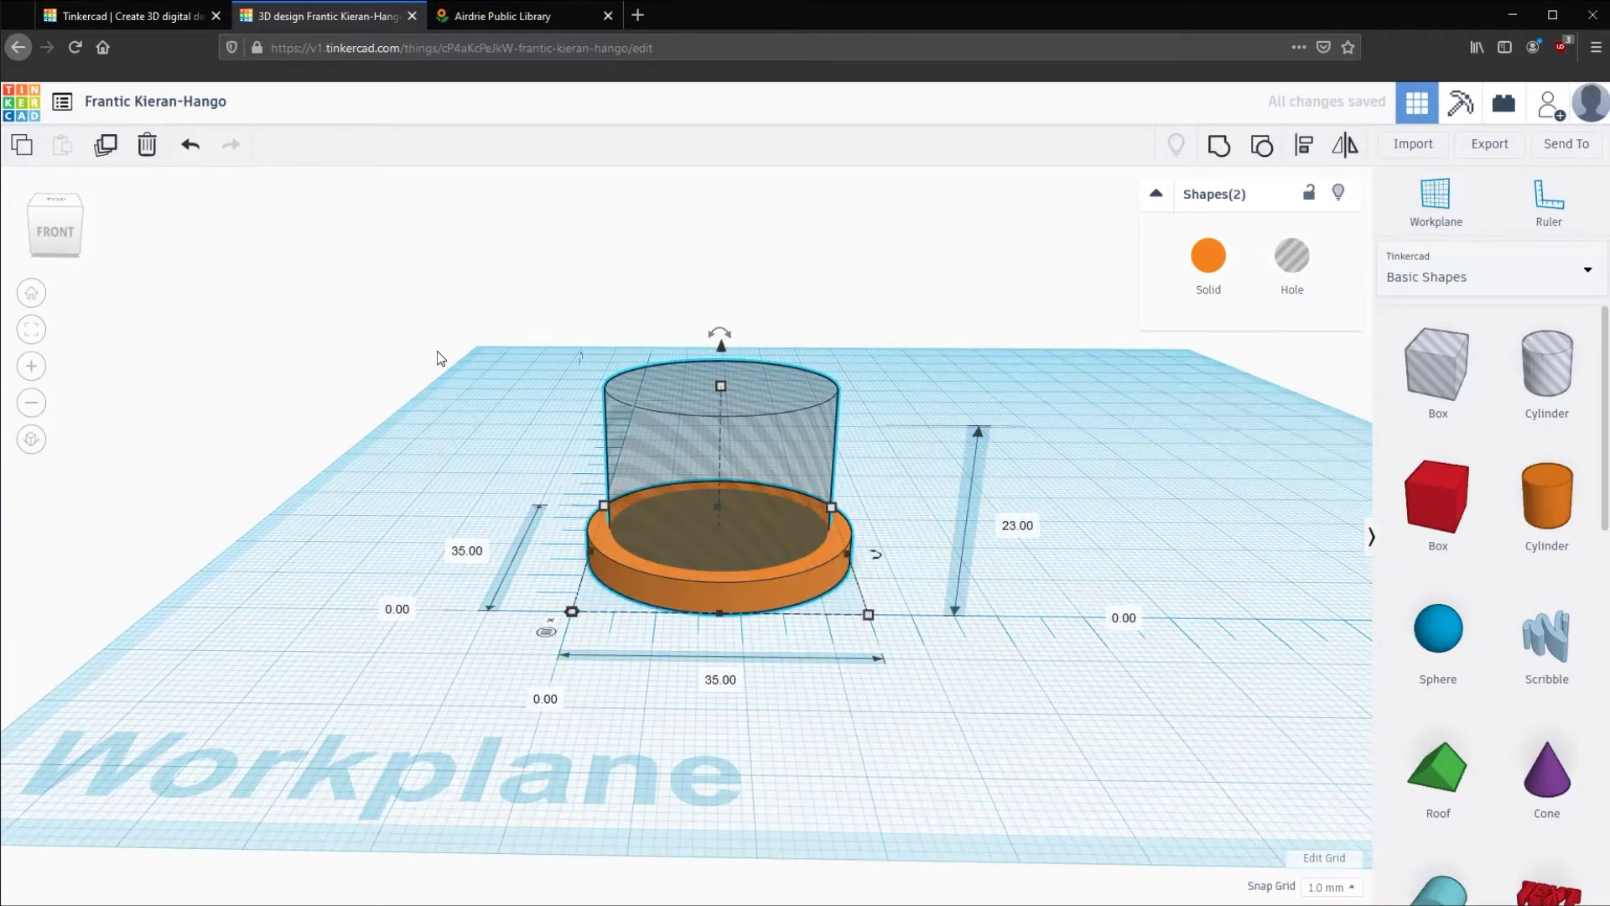
{"action": "key", "text": "ctrl+g"}
{"action": "right_click_drag", "start_coordinate": [774, 372], "coordinate": [916, 460]}
{"action": "left_click", "coordinate": [948, 429]}
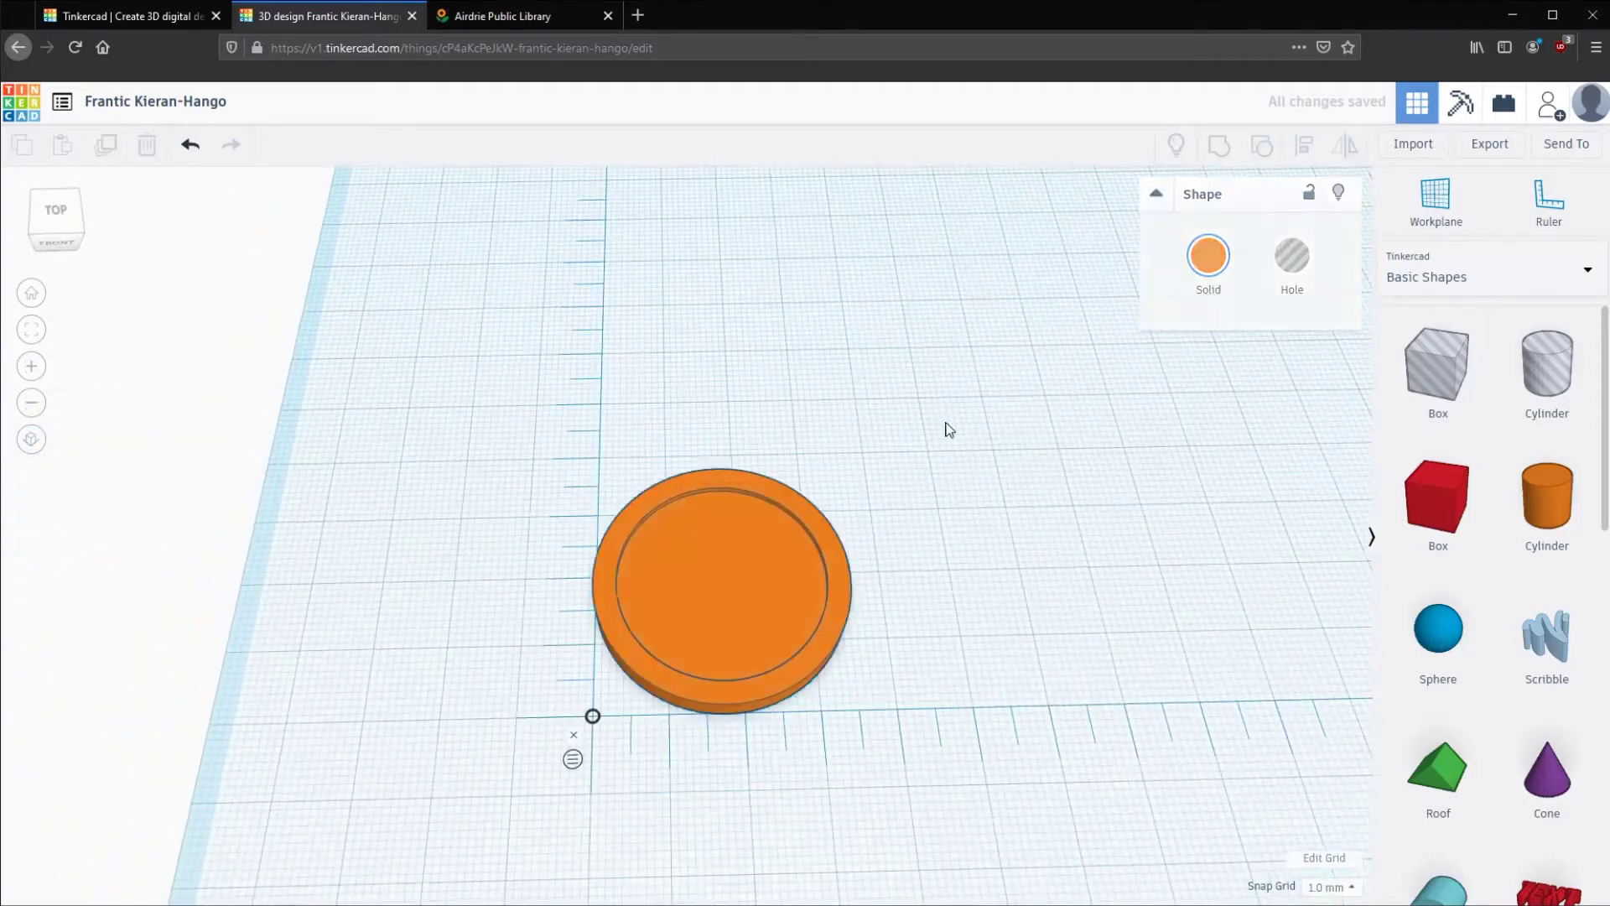
Add a text shape over the disc and scale it down proportionally to about 26 mm wide, in the upper half of the recess.
{"action": "middle_click_drag", "start_coordinate": [971, 534], "coordinate": [999, 486]}
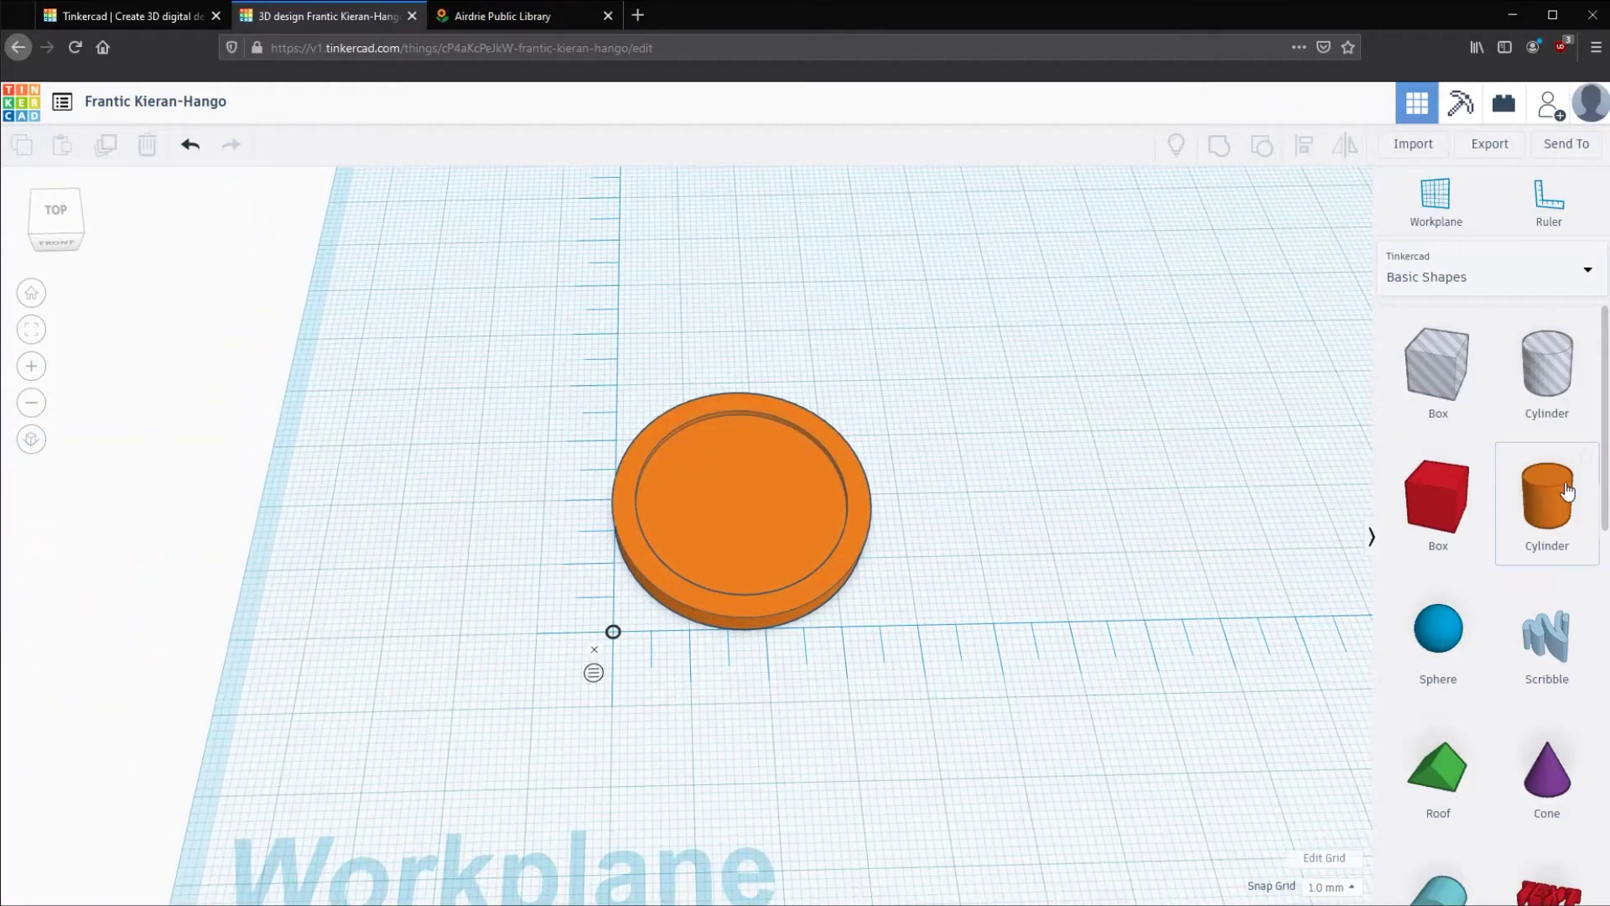
{"action": "scroll", "coordinate": [1518, 519], "scroll_direction": "down", "scroll_amount": 2}
{"action": "scroll", "coordinate": [1520, 523], "scroll_direction": "down", "scroll_amount": 3}
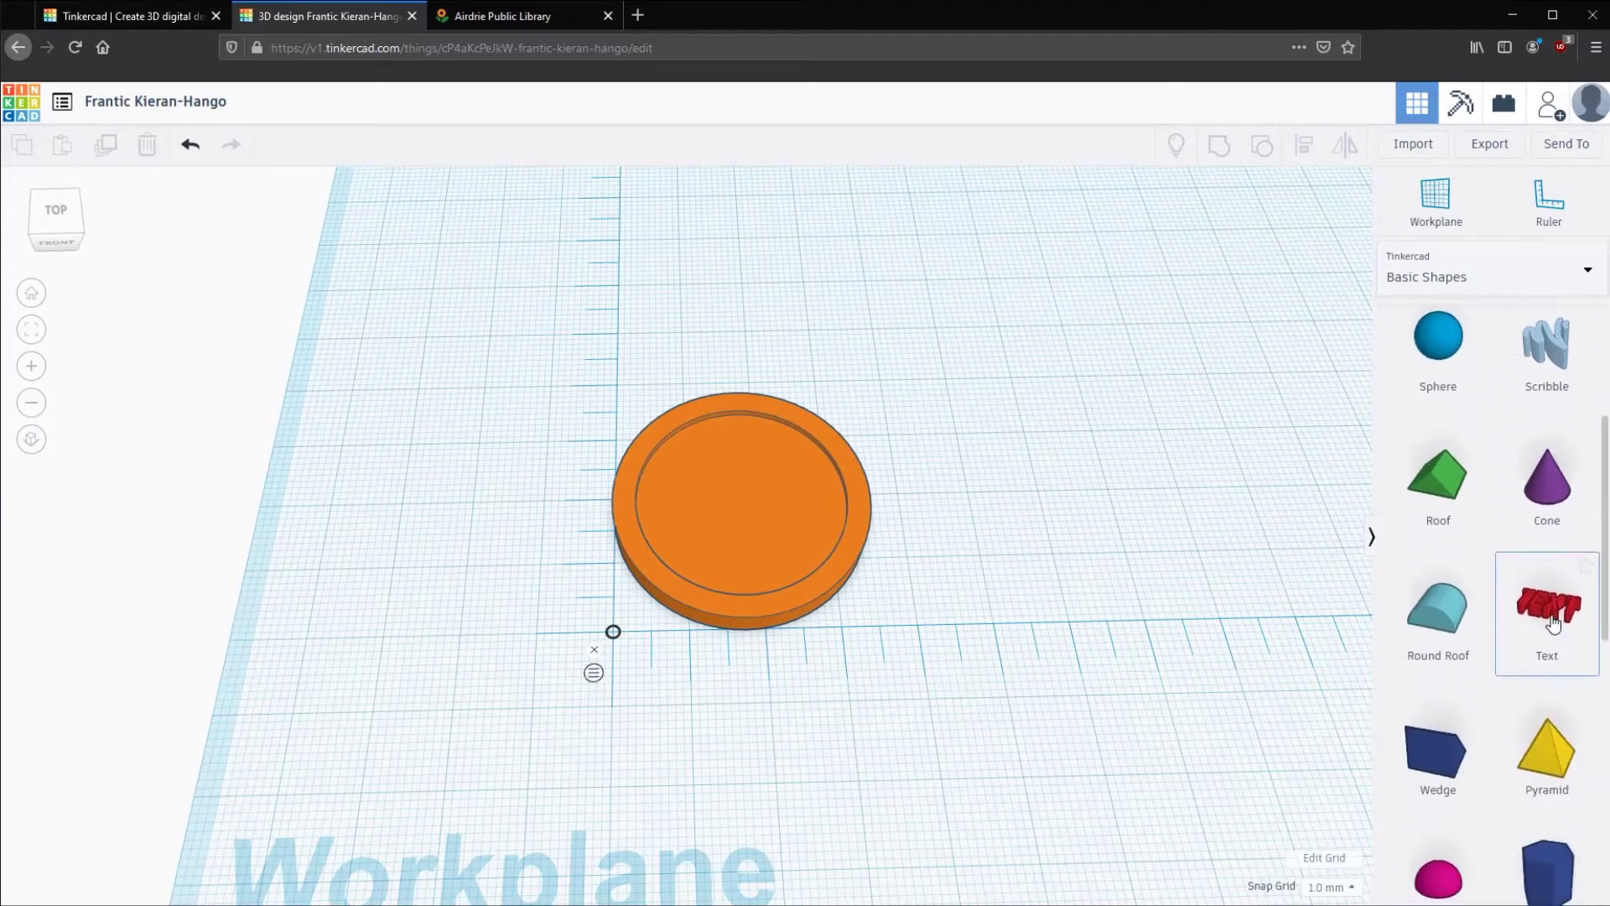
{"action": "left_click_drag", "start_coordinate": [1551, 649], "coordinate": [723, 507]}
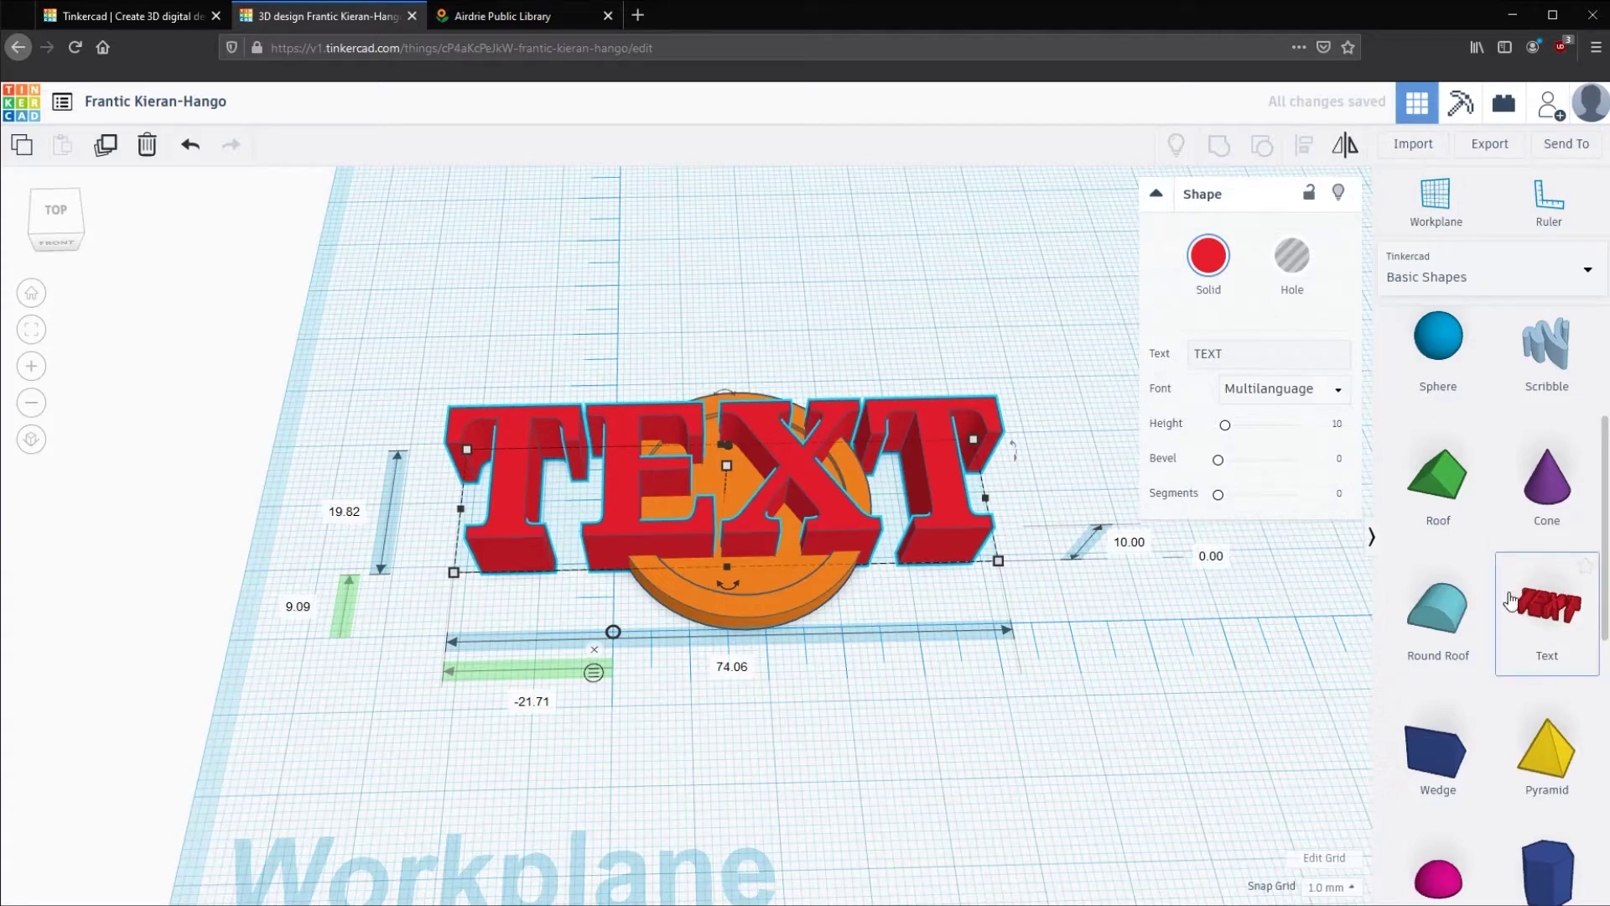
{"action": "left_click_drag", "start_coordinate": [998, 560], "coordinate": [754, 491], "text": "shift"}
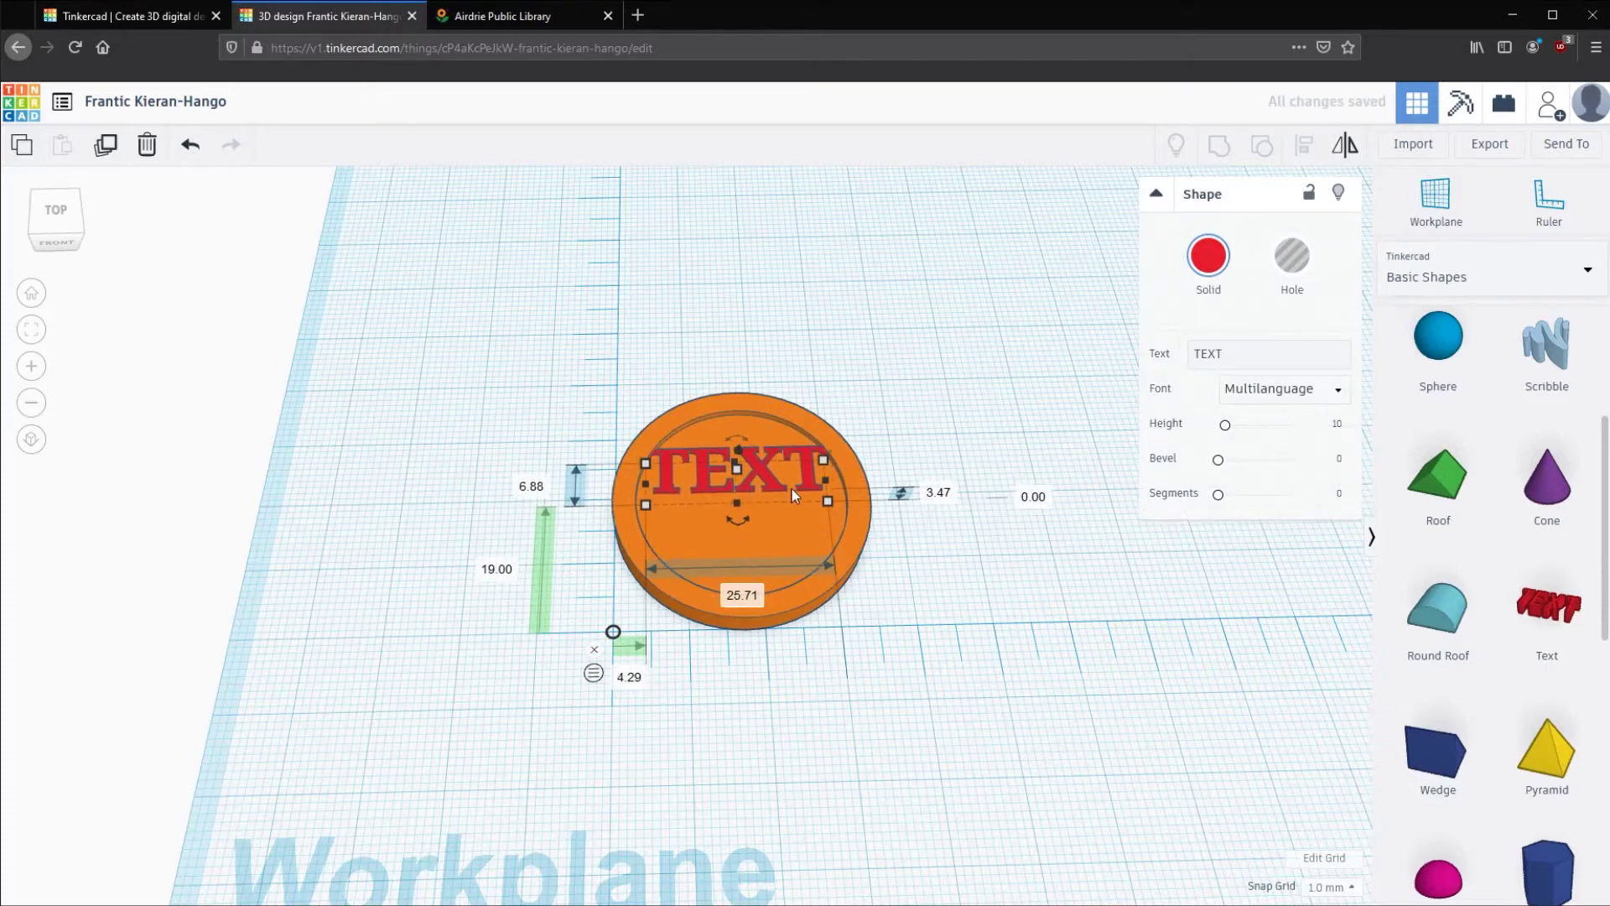
Change the wording of the small text shape to WES'S.
{"action": "left_click", "coordinate": [1245, 352]}
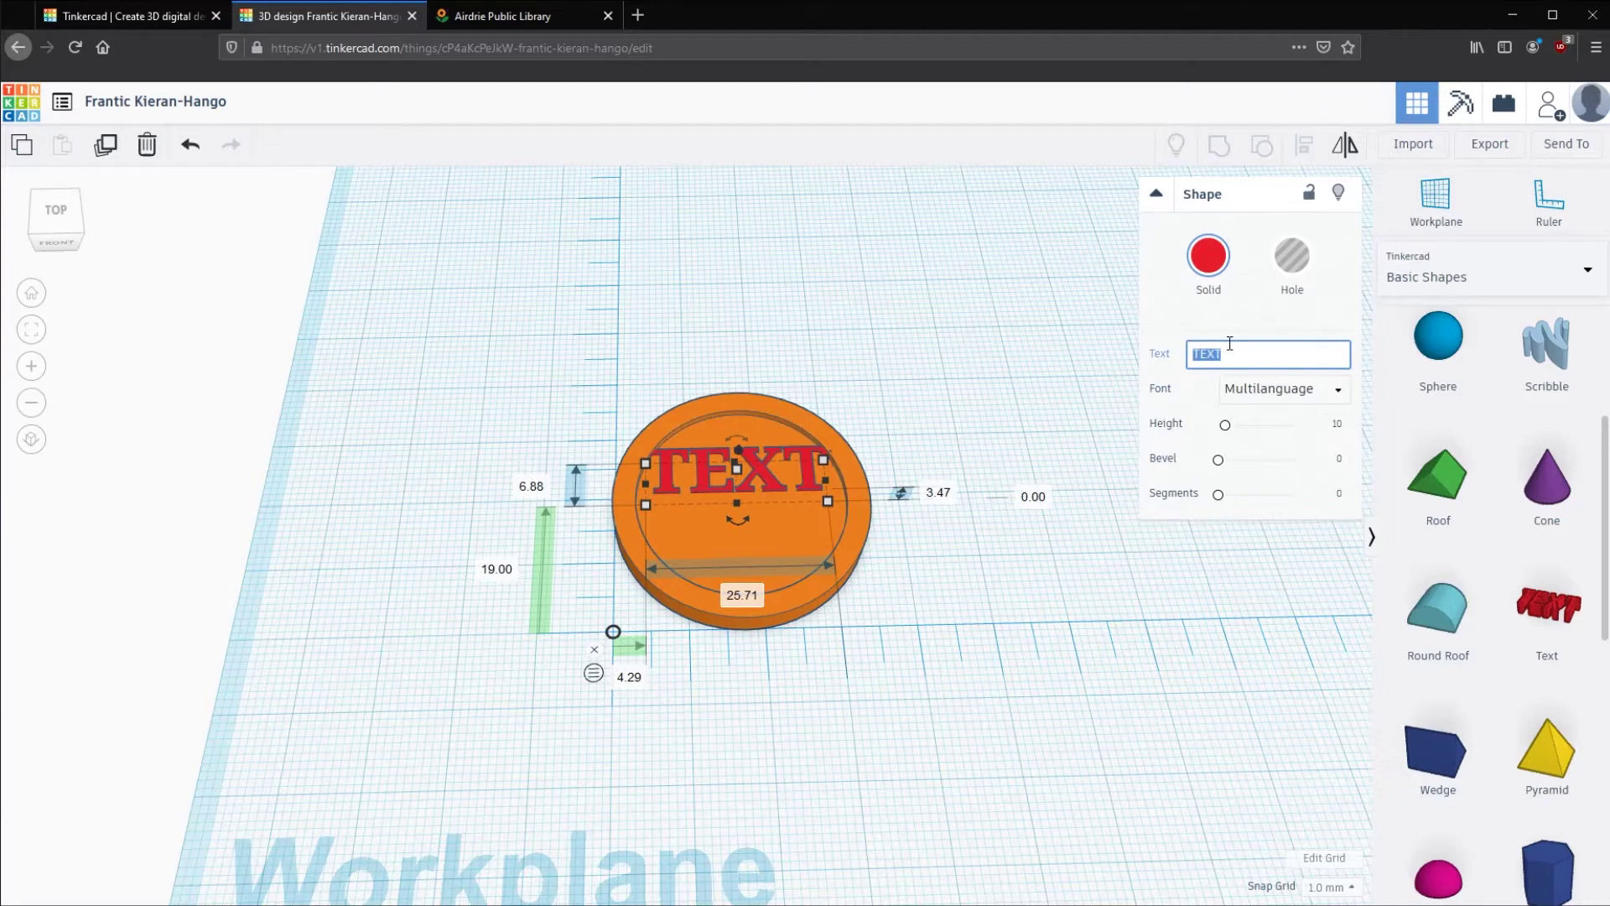
{"action": "type", "text": "We"}
{"action": "key", "text": "BackSpace"}
{"action": "type", "text": "E"}
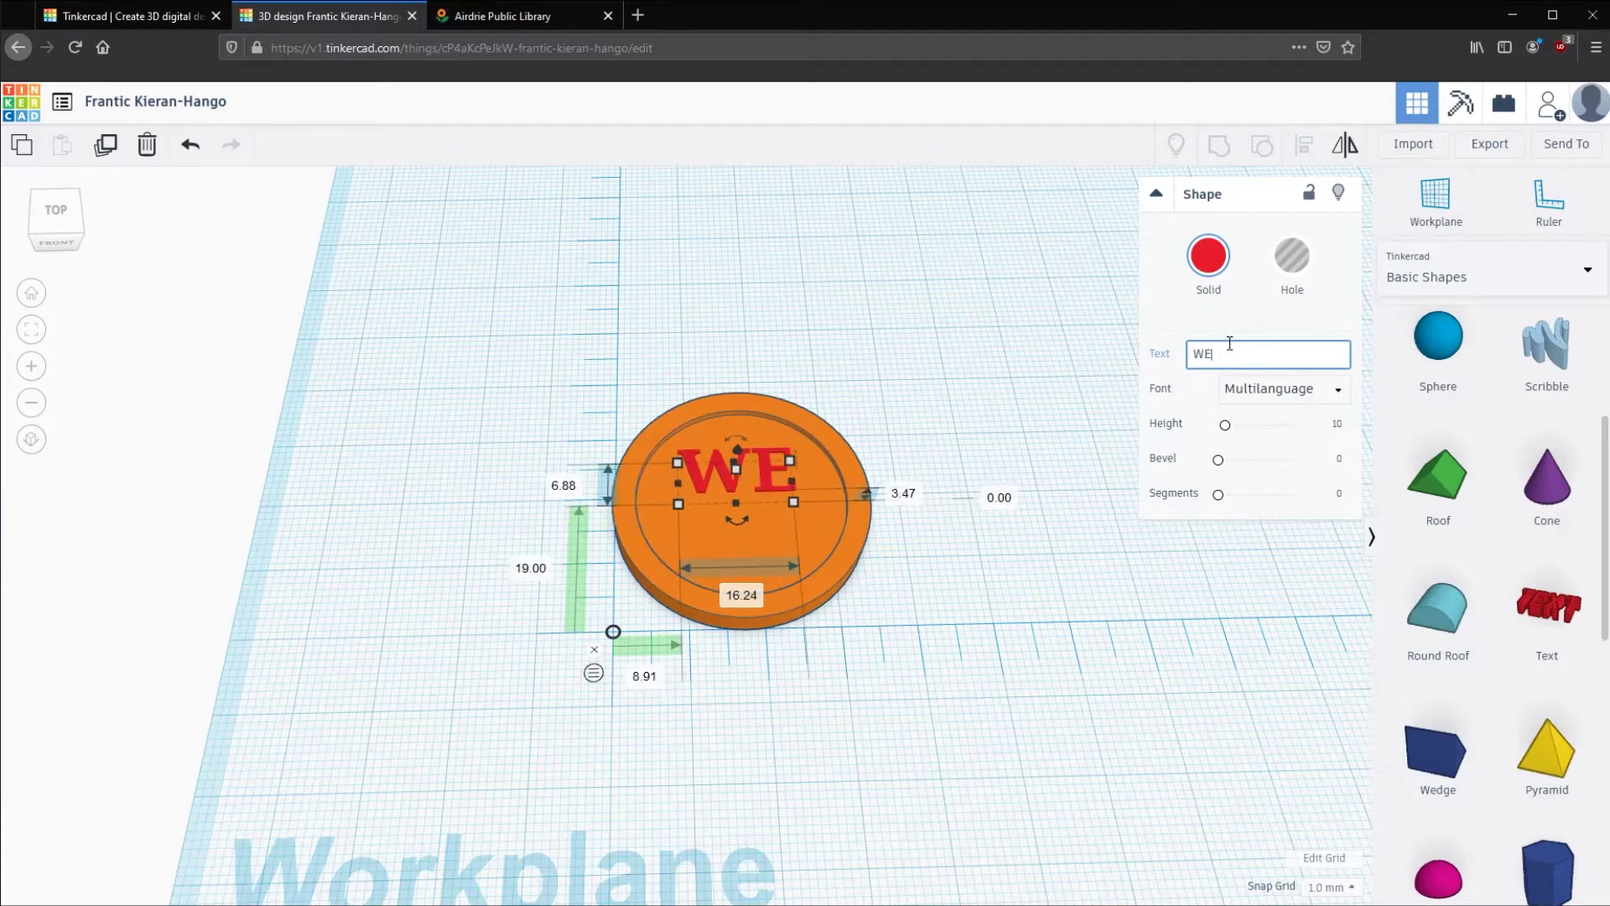
{"action": "type", "text": "S'S"}
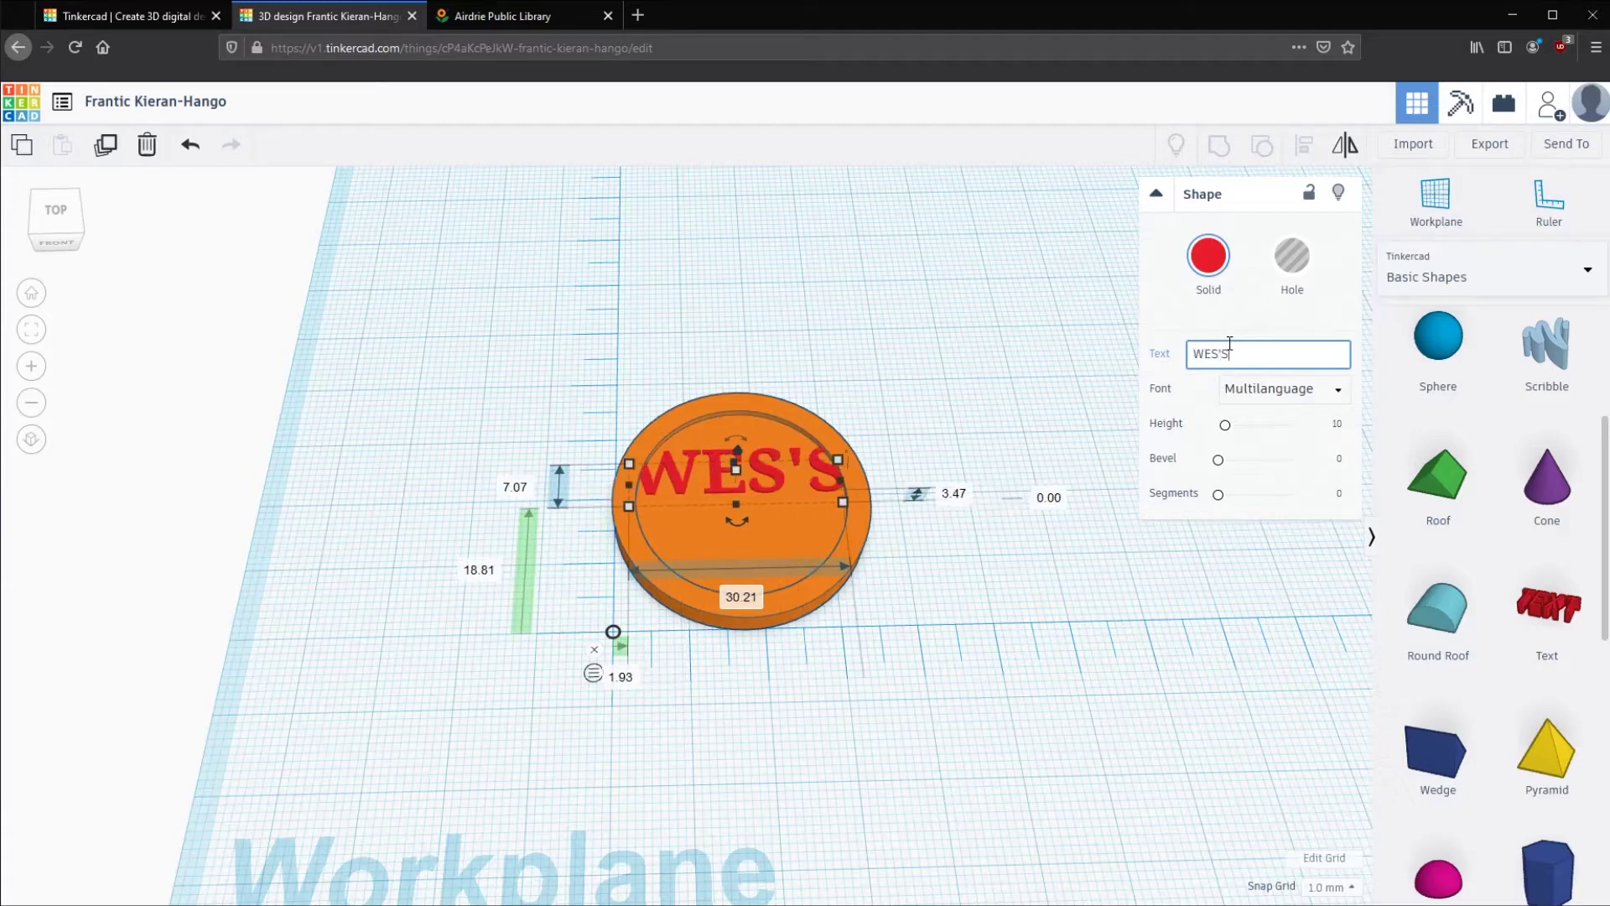
{"action": "key", "text": "Return"}
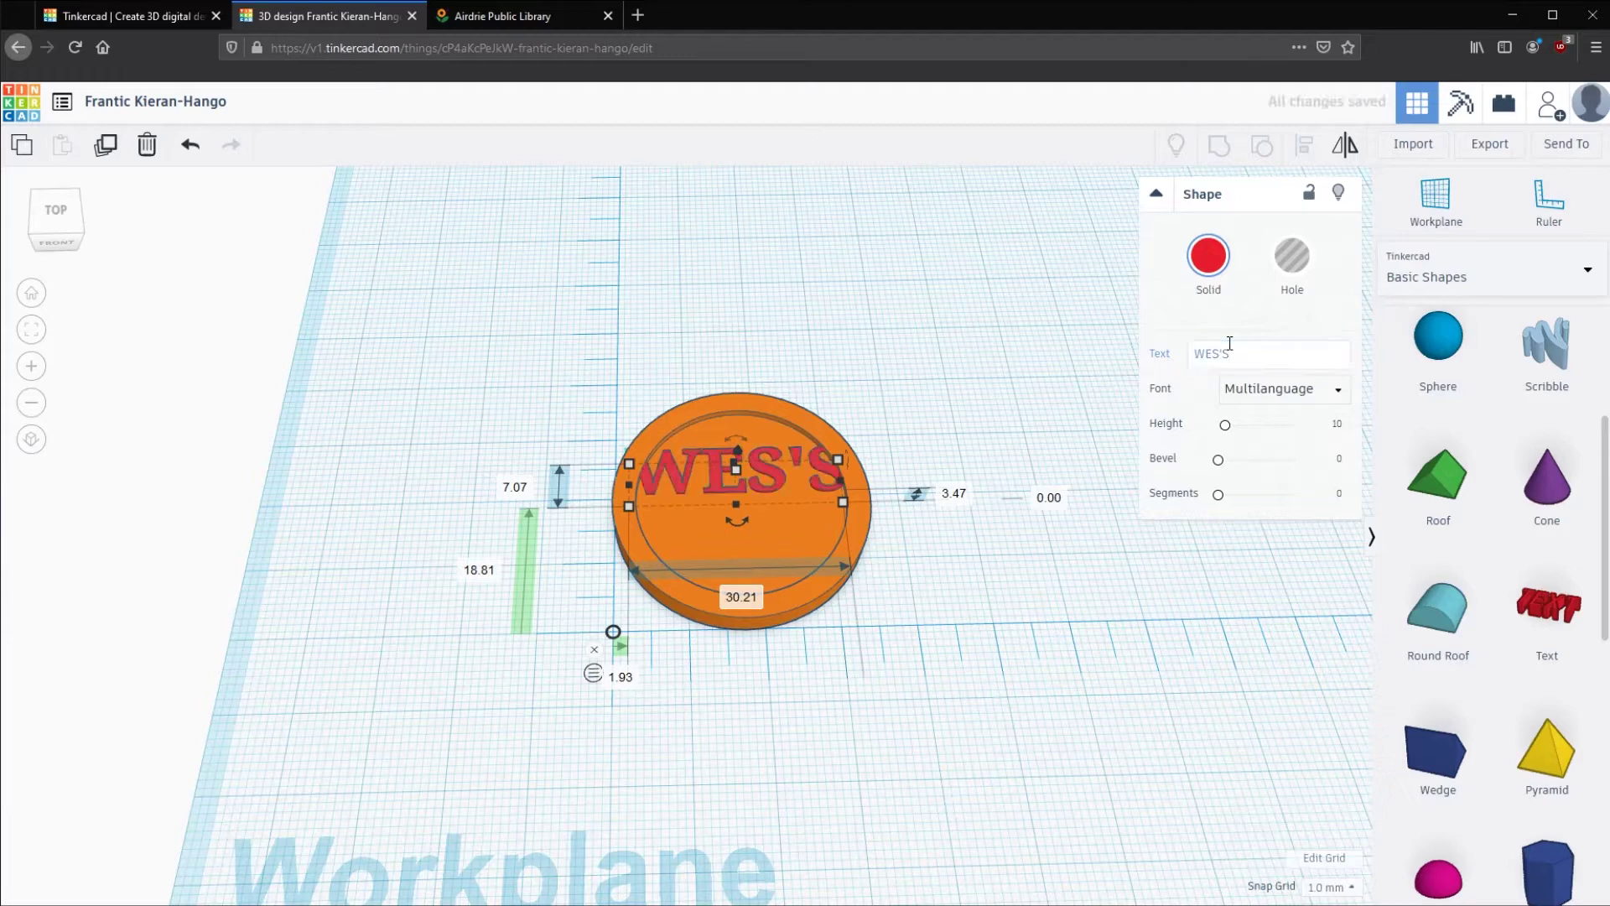
{"action": "left_click", "coordinate": [1074, 794]}
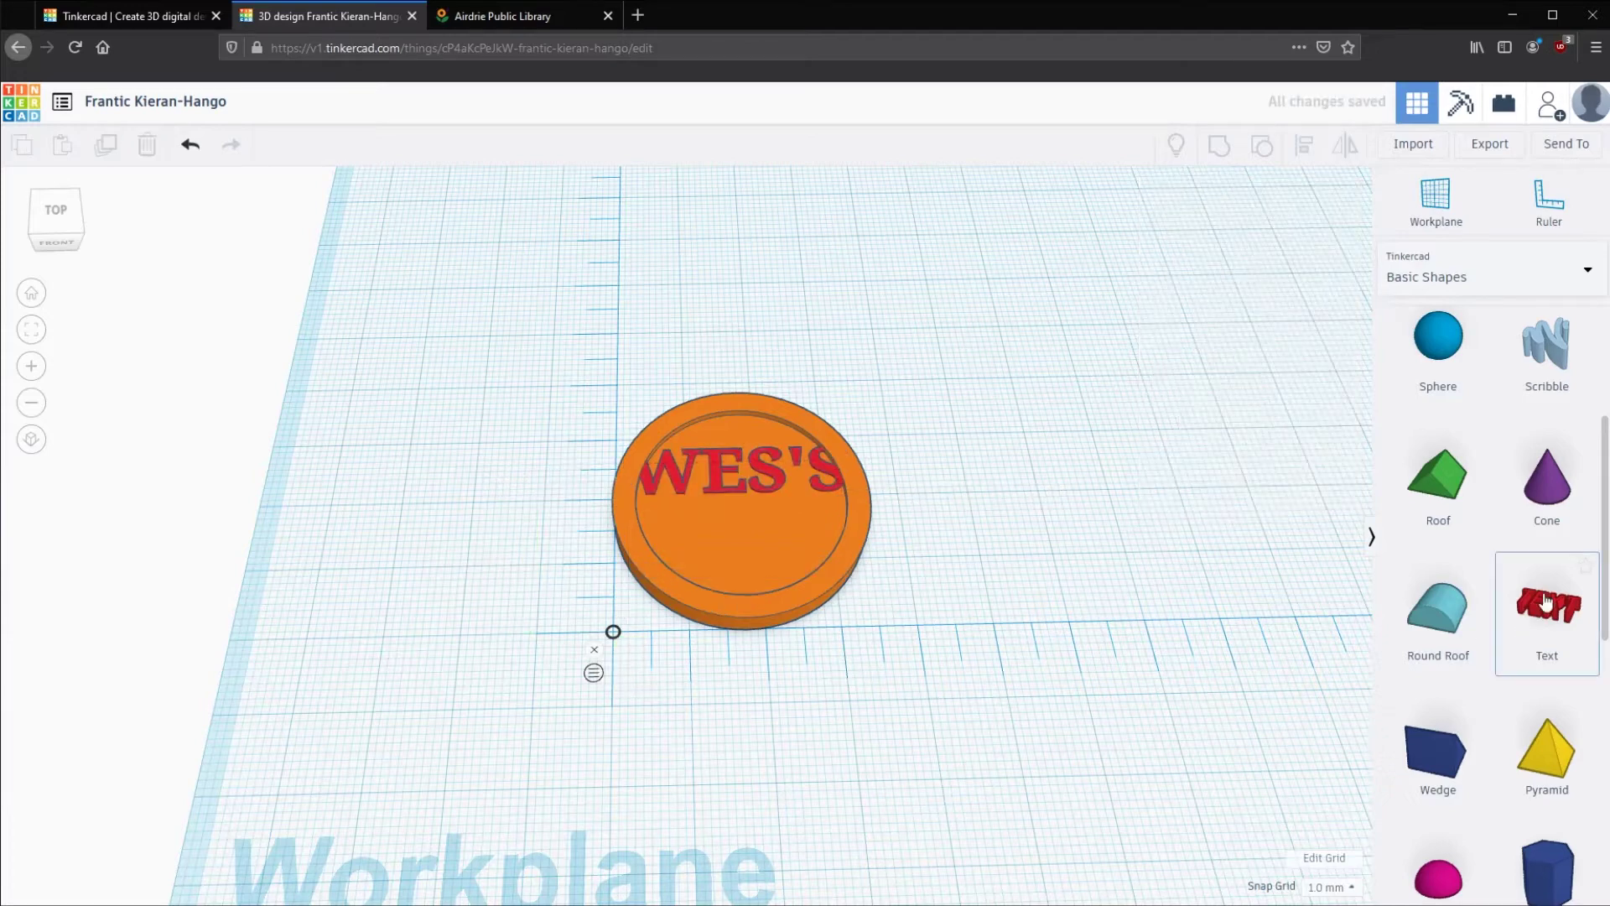
Add a second text shape reading "Pool Hall" and scale it down to fit on the disc below the first line.
{"action": "left_click_drag", "start_coordinate": [1547, 603], "coordinate": [752, 581]}
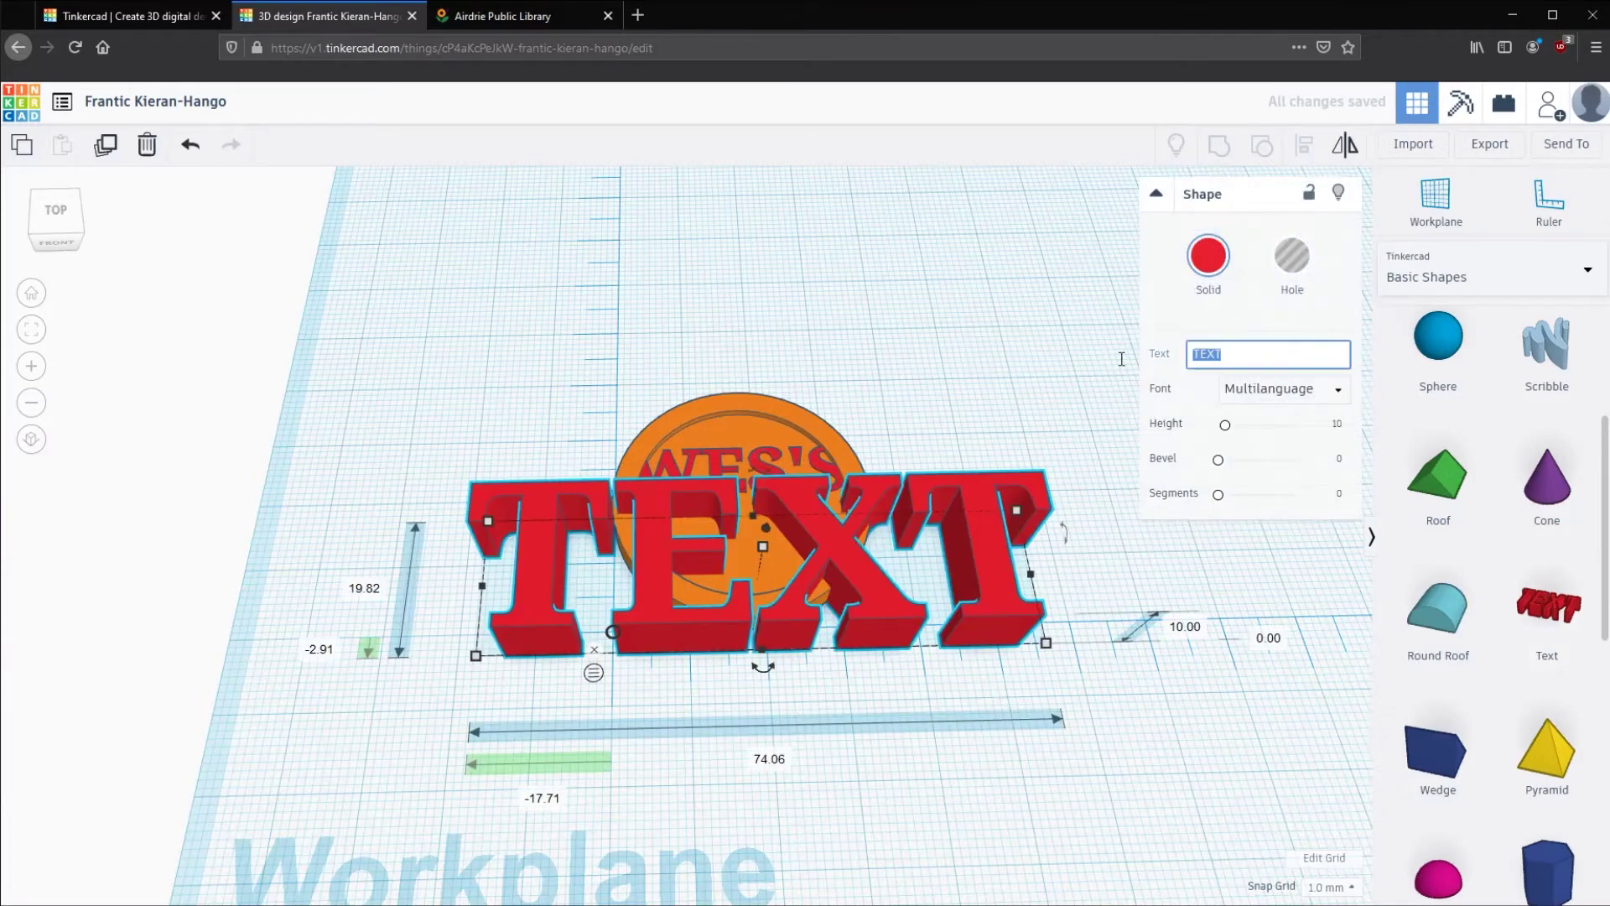
{"action": "type", "text": "Pool"}
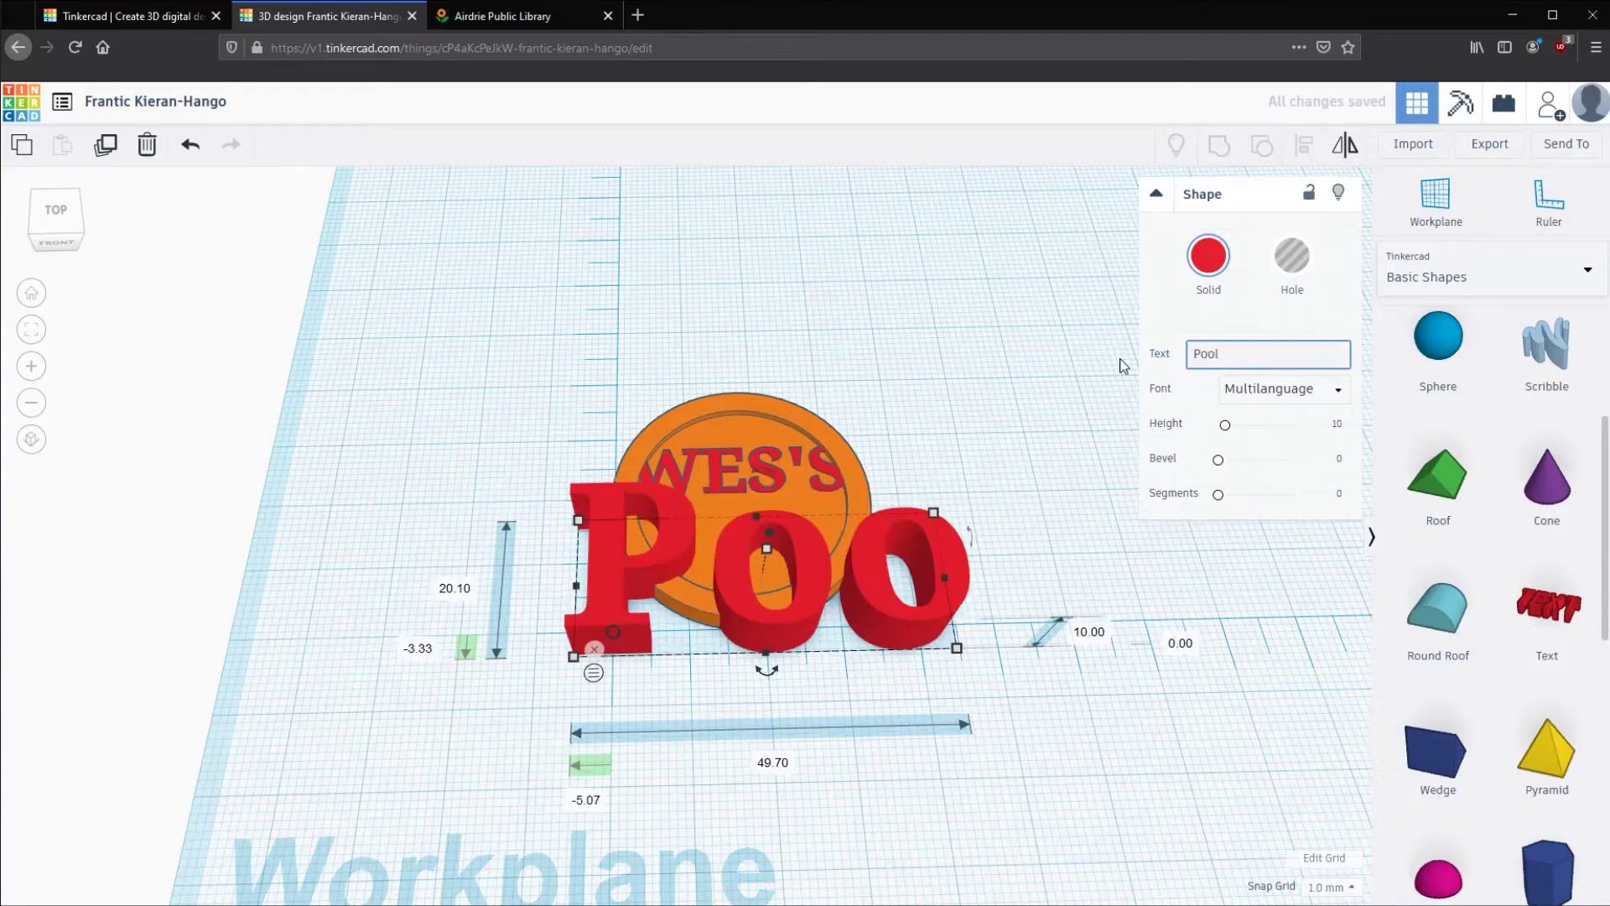
{"action": "type", "text": " Hall"}
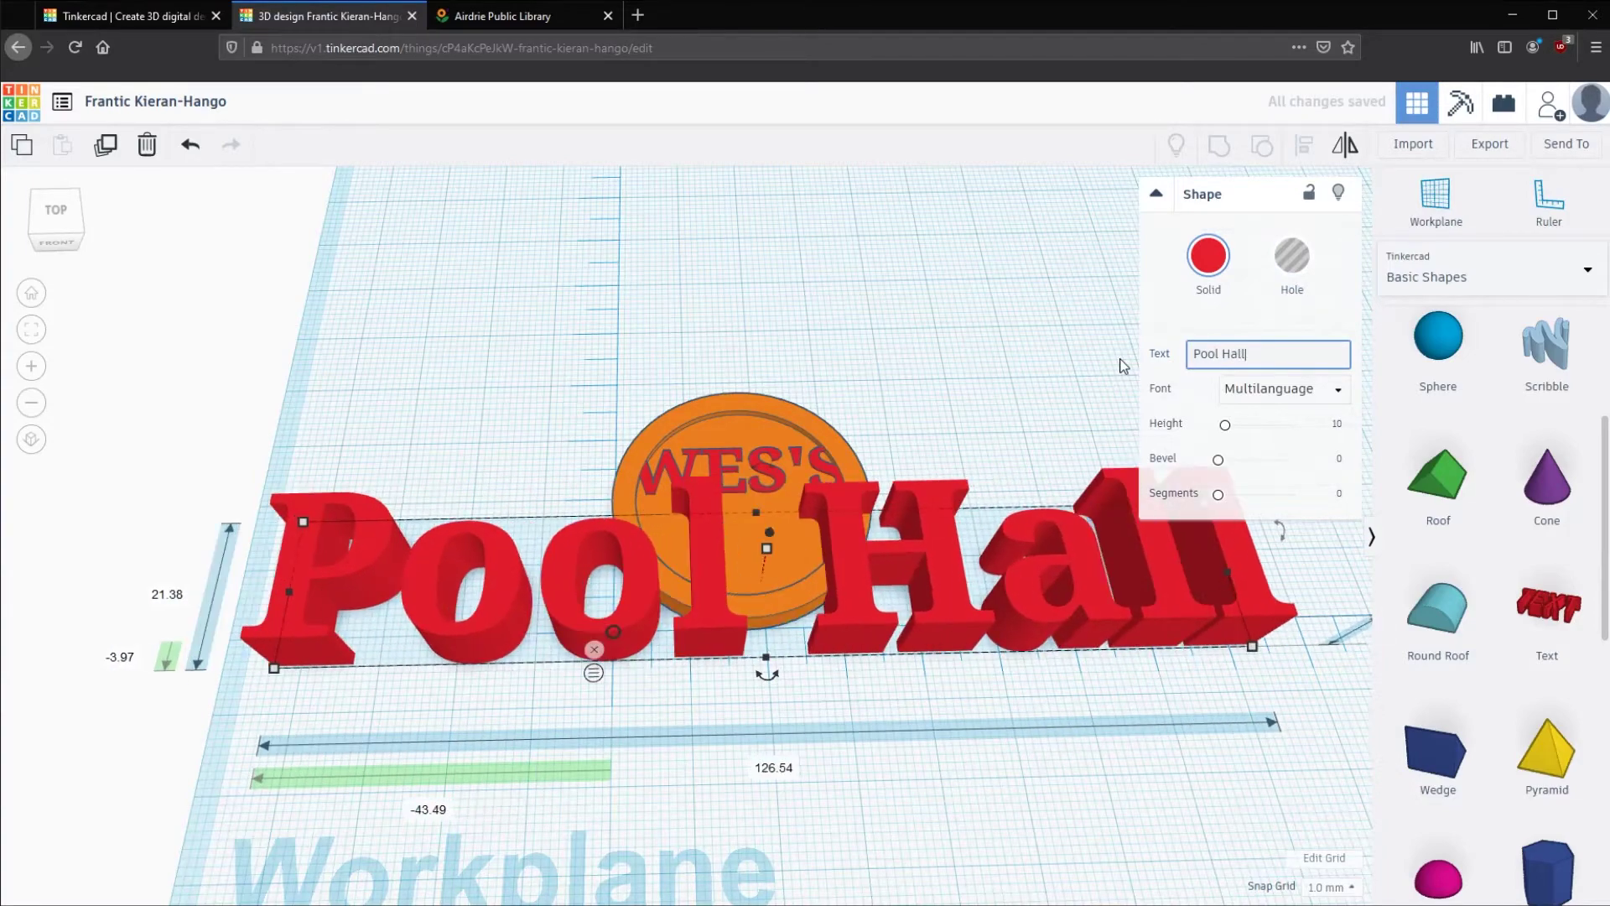
{"action": "left_click_drag", "start_coordinate": [1253, 645], "coordinate": [742, 512]}
Scale the WES'S text down to about 25 mm wide and reposition it just above the "Pool Hall" line, 1 mm above the workplane.
{"action": "left_click", "coordinate": [798, 461]}
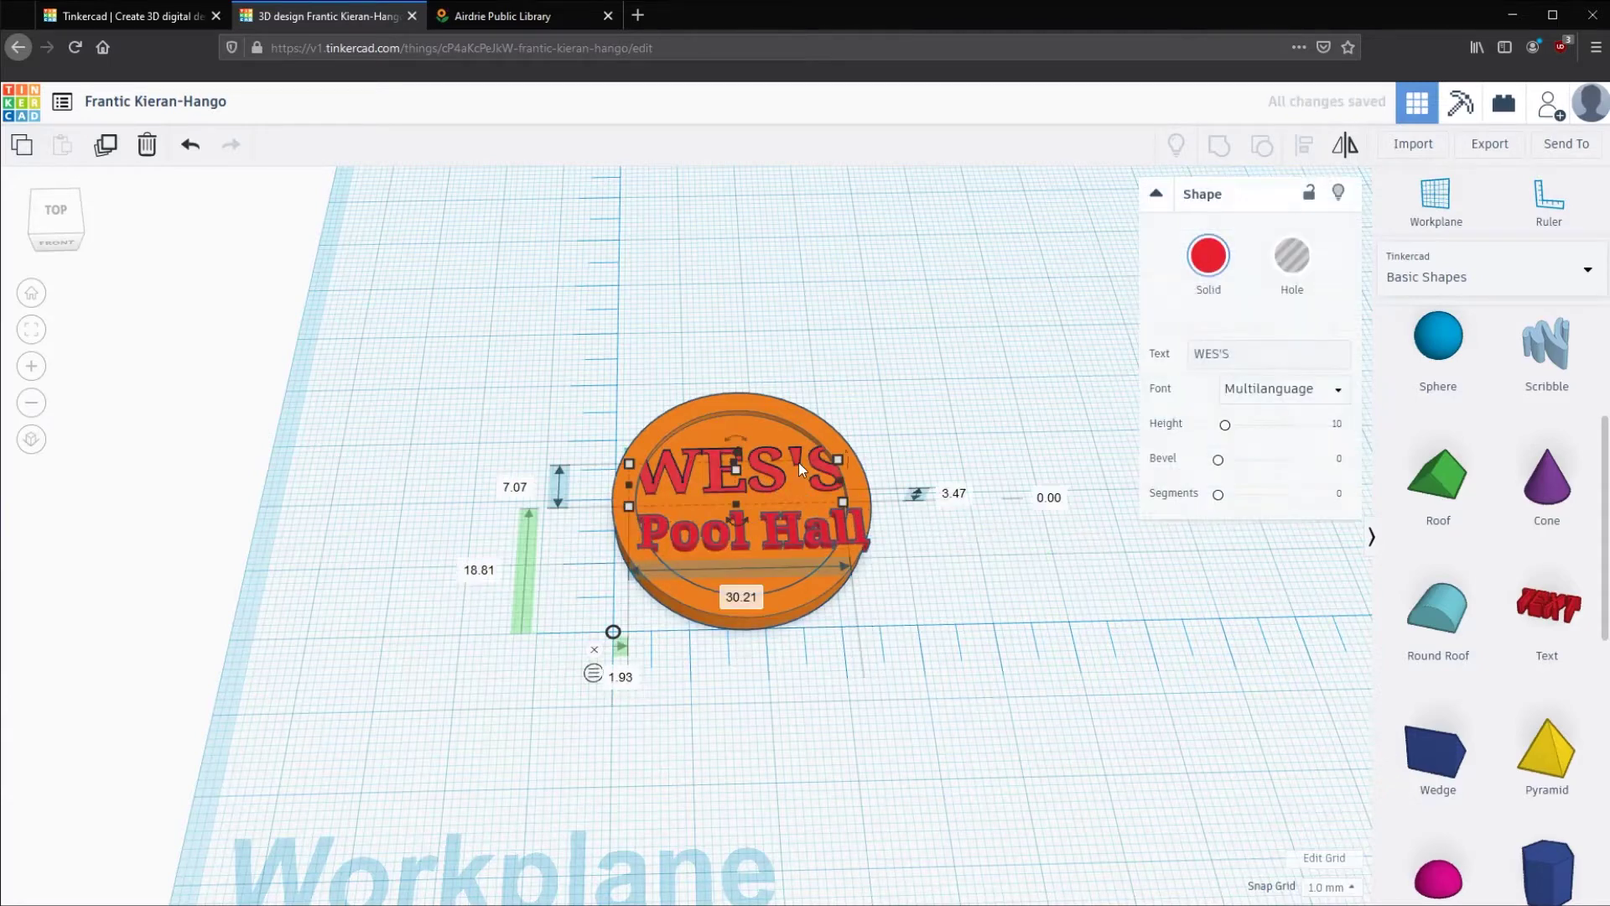
{"action": "left_click_drag", "start_coordinate": [836, 454], "coordinate": [773, 483]}
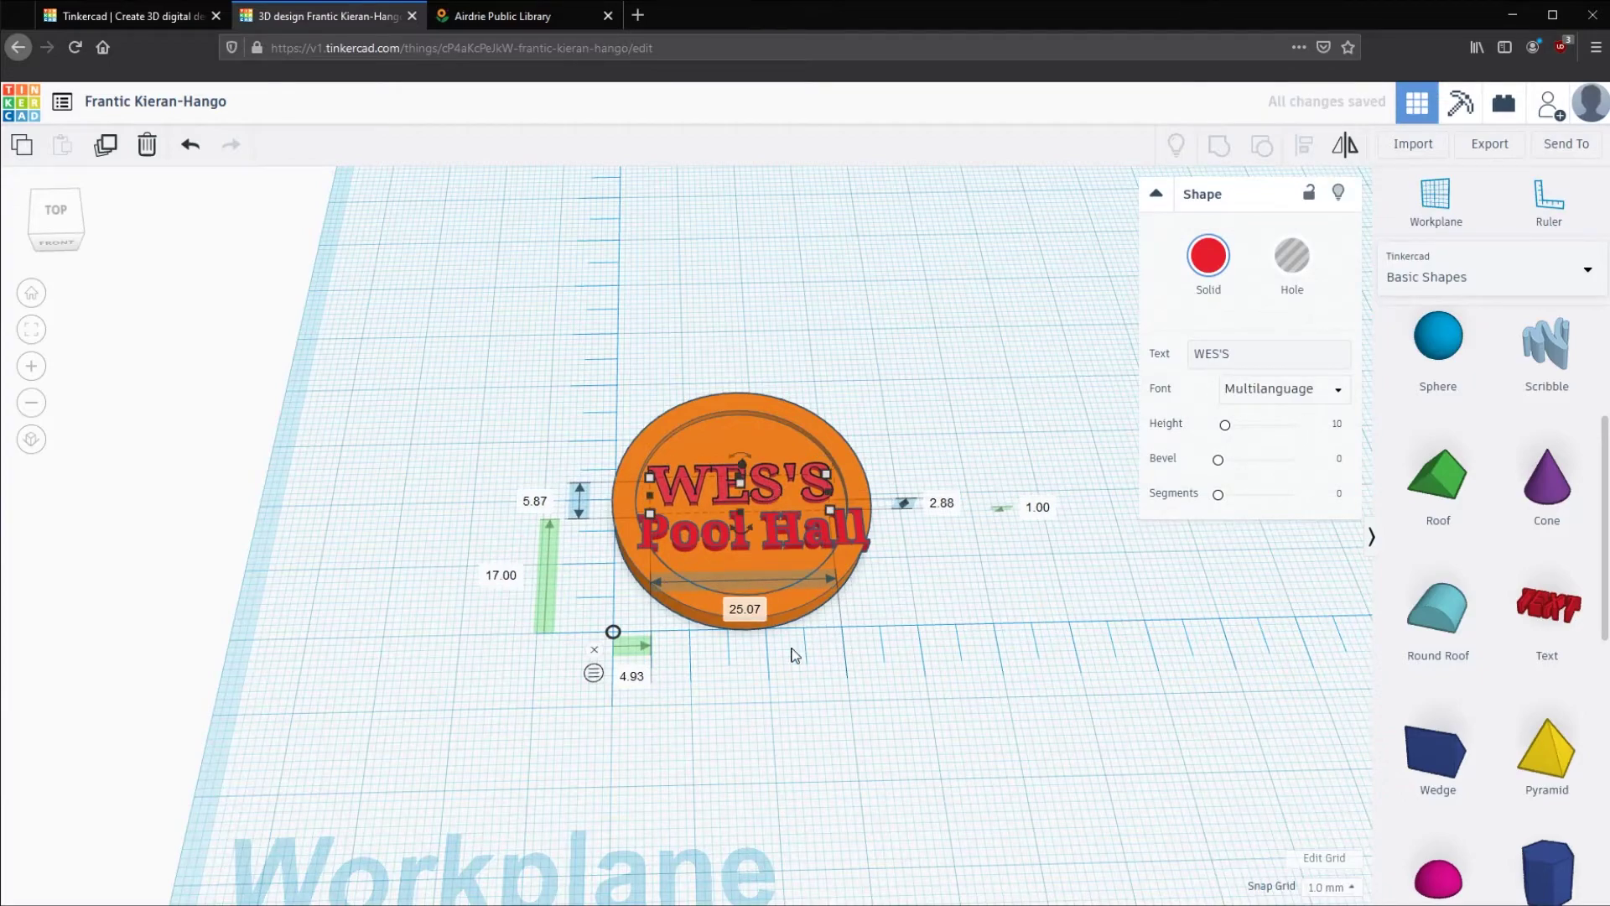
Scale the "Pool Hall" text down to about 25.5 mm wide and position it directly beneath WES'S inside the recess.
{"action": "scroll", "coordinate": [795, 654], "scroll_direction": "up", "scroll_amount": 2}
{"action": "left_click", "coordinate": [877, 537]}
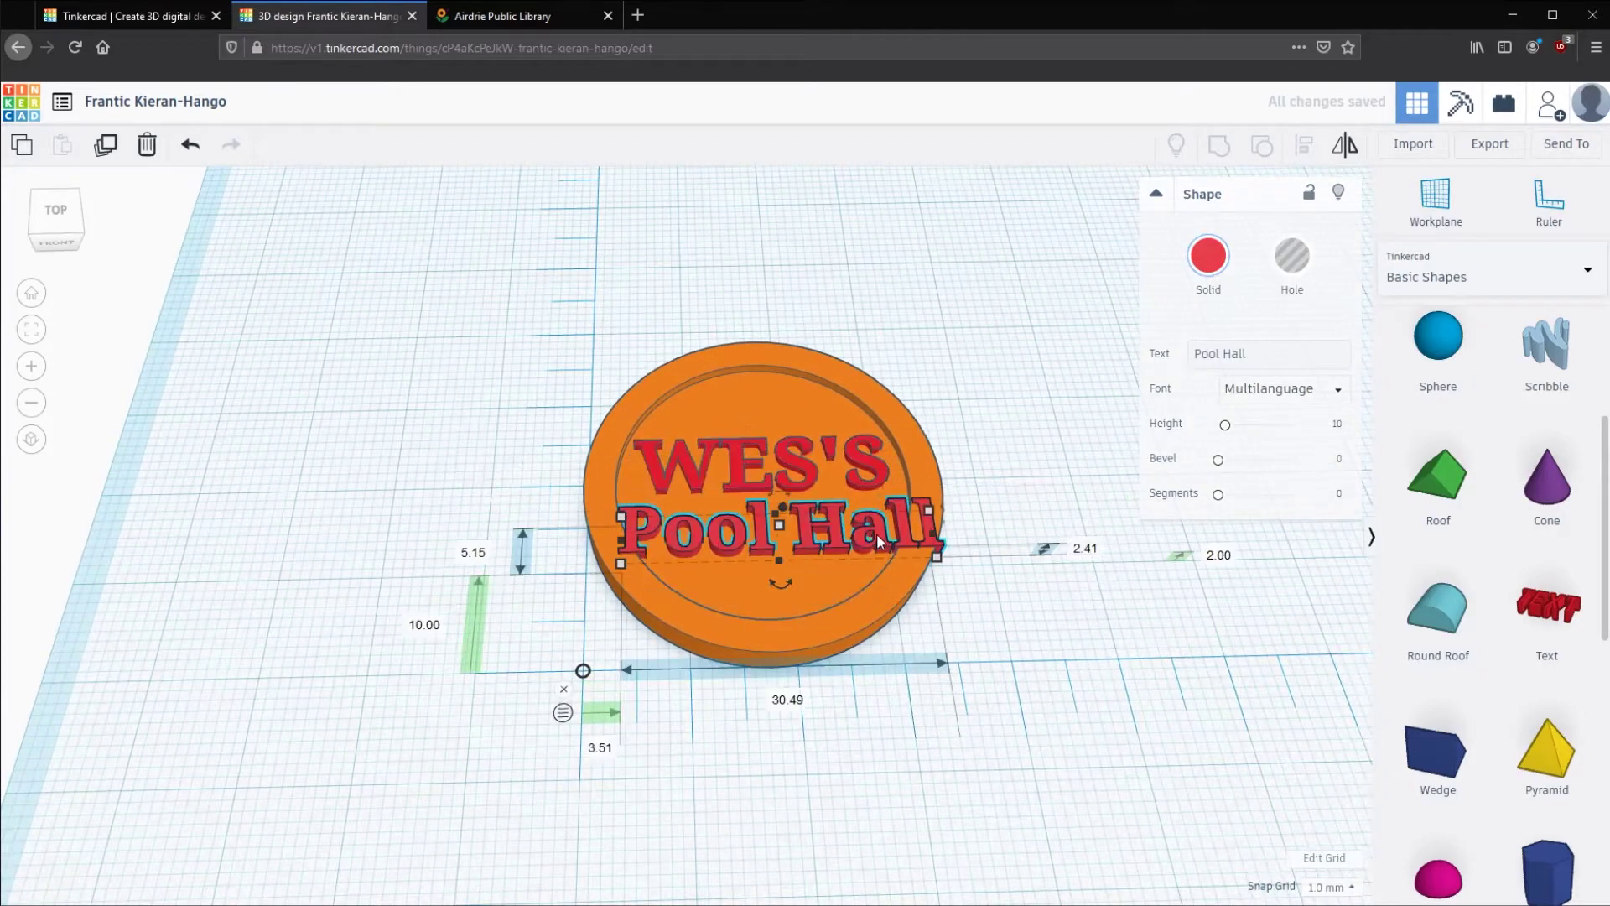
{"action": "left_click_drag", "start_coordinate": [929, 509], "coordinate": [807, 516]}
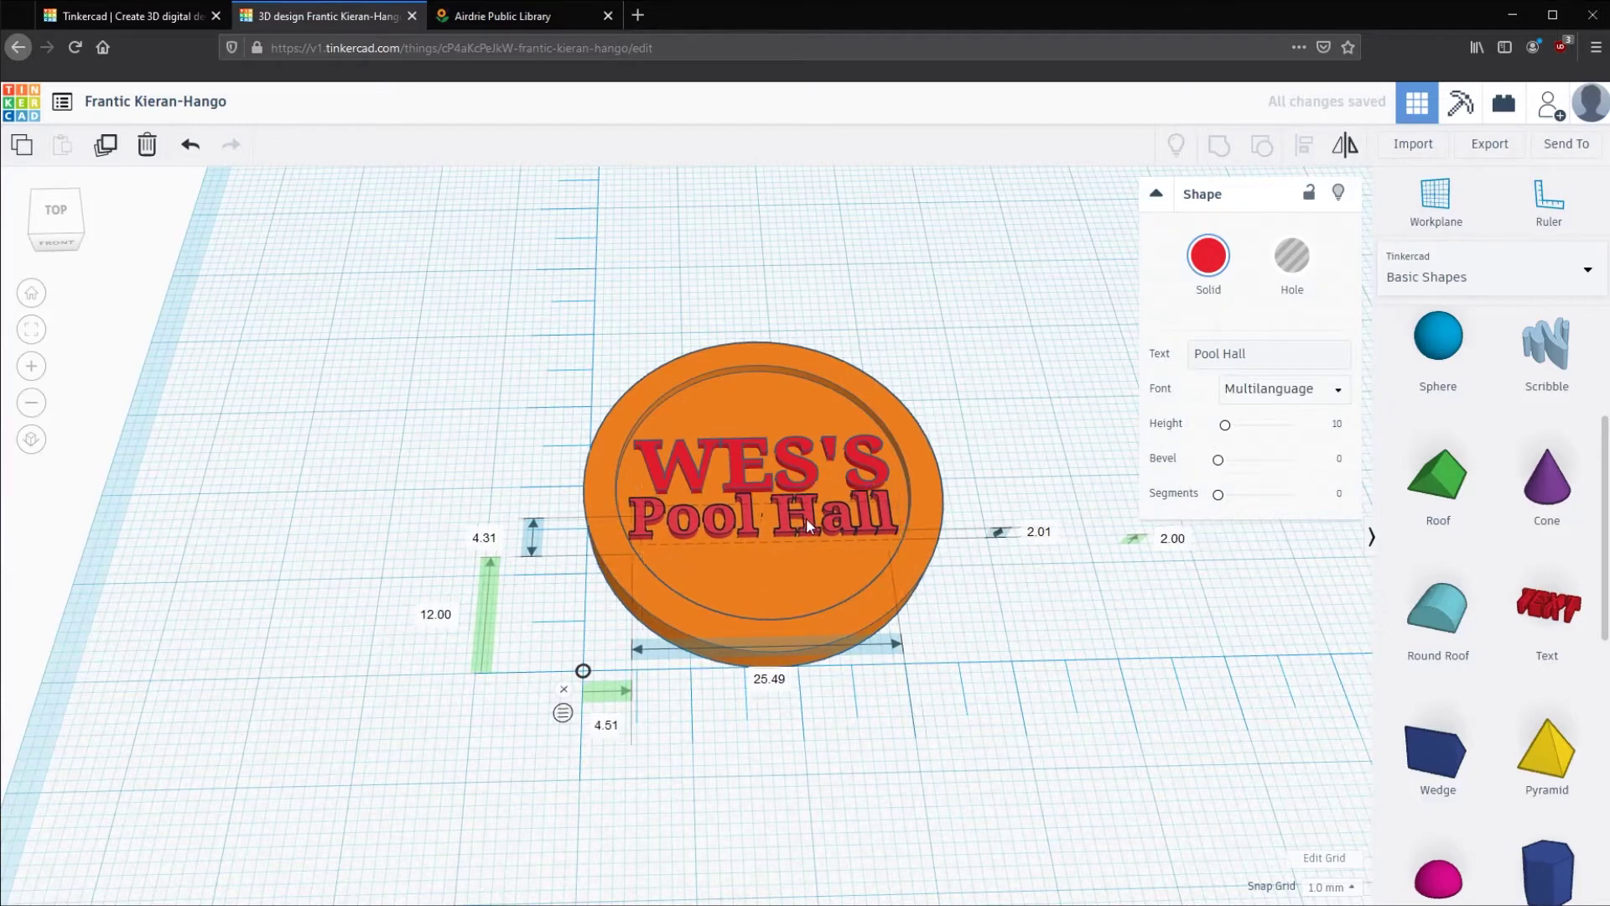
{"action": "left_click", "coordinate": [1063, 612]}
{"action": "right_click_drag", "start_coordinate": [1008, 547], "coordinate": [1043, 439]}
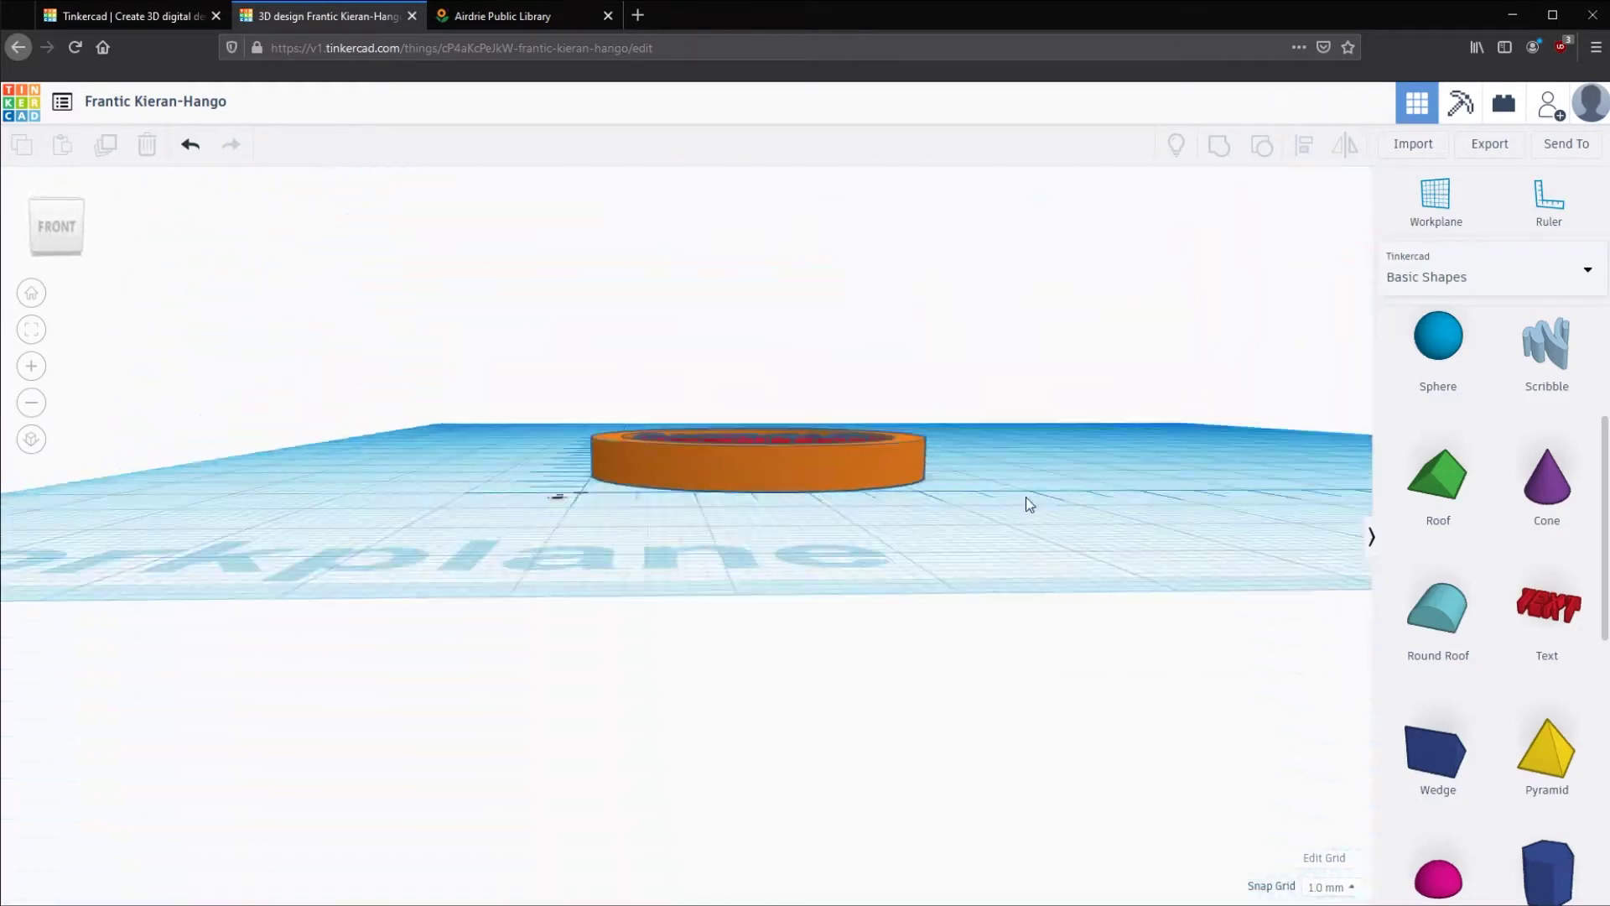
{"action": "right_click_drag", "start_coordinate": [1029, 503], "coordinate": [1024, 657]}
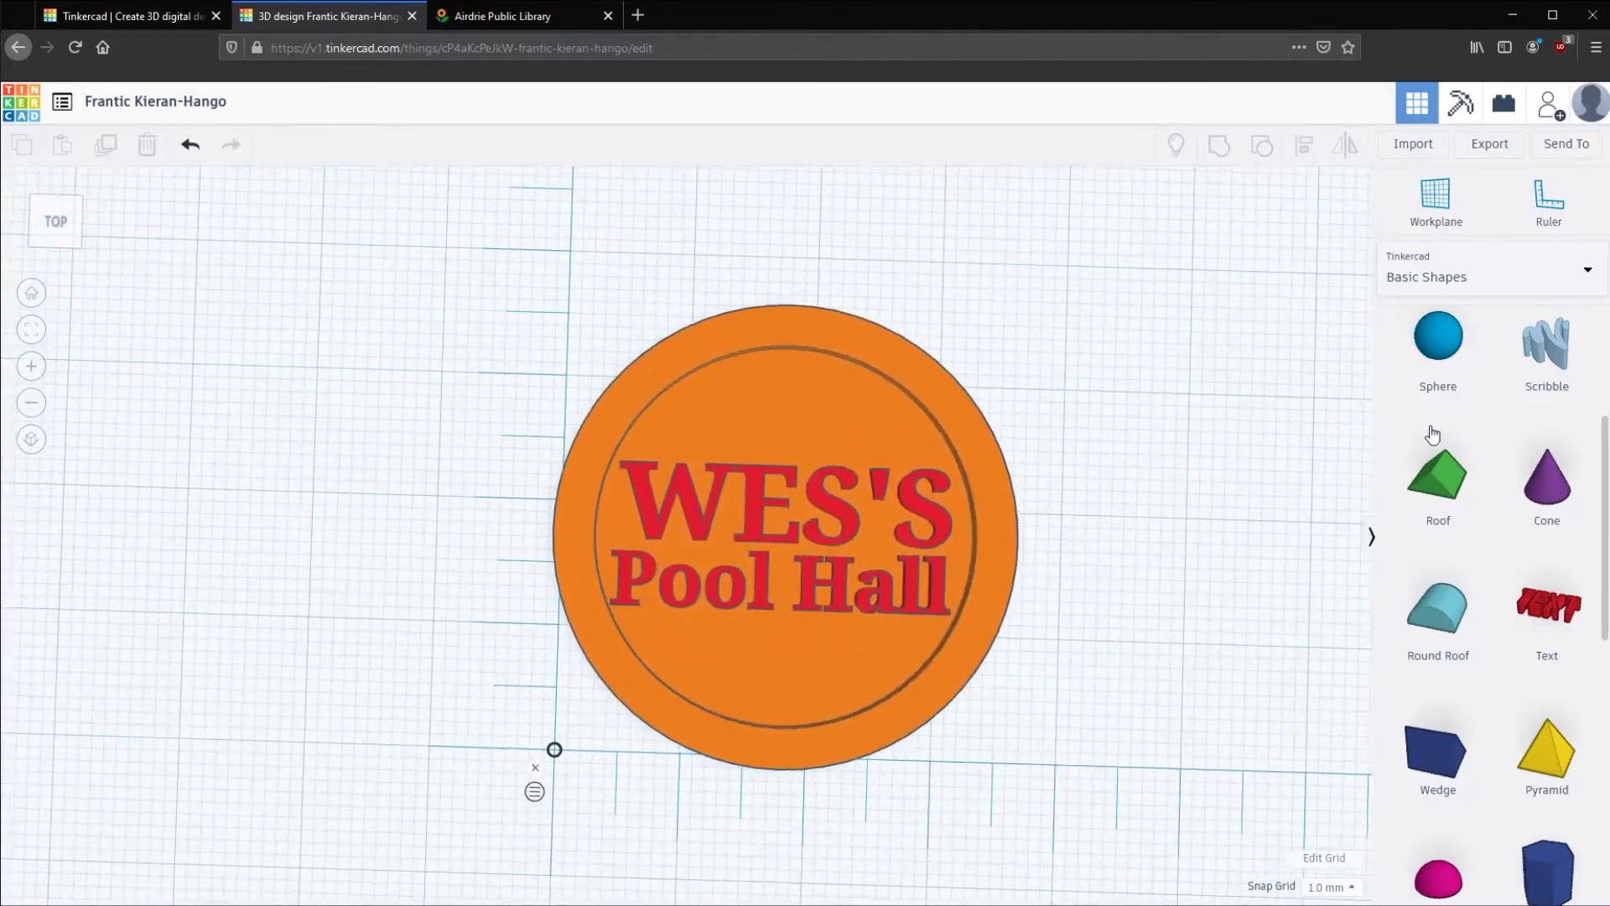
Add a box below the "Pool Hall" line as a bar 20 mm long and 2 mm wide, and reduce its height to 4 mm.
{"action": "scroll", "coordinate": [1510, 503], "scroll_direction": "down", "scroll_amount": 8}
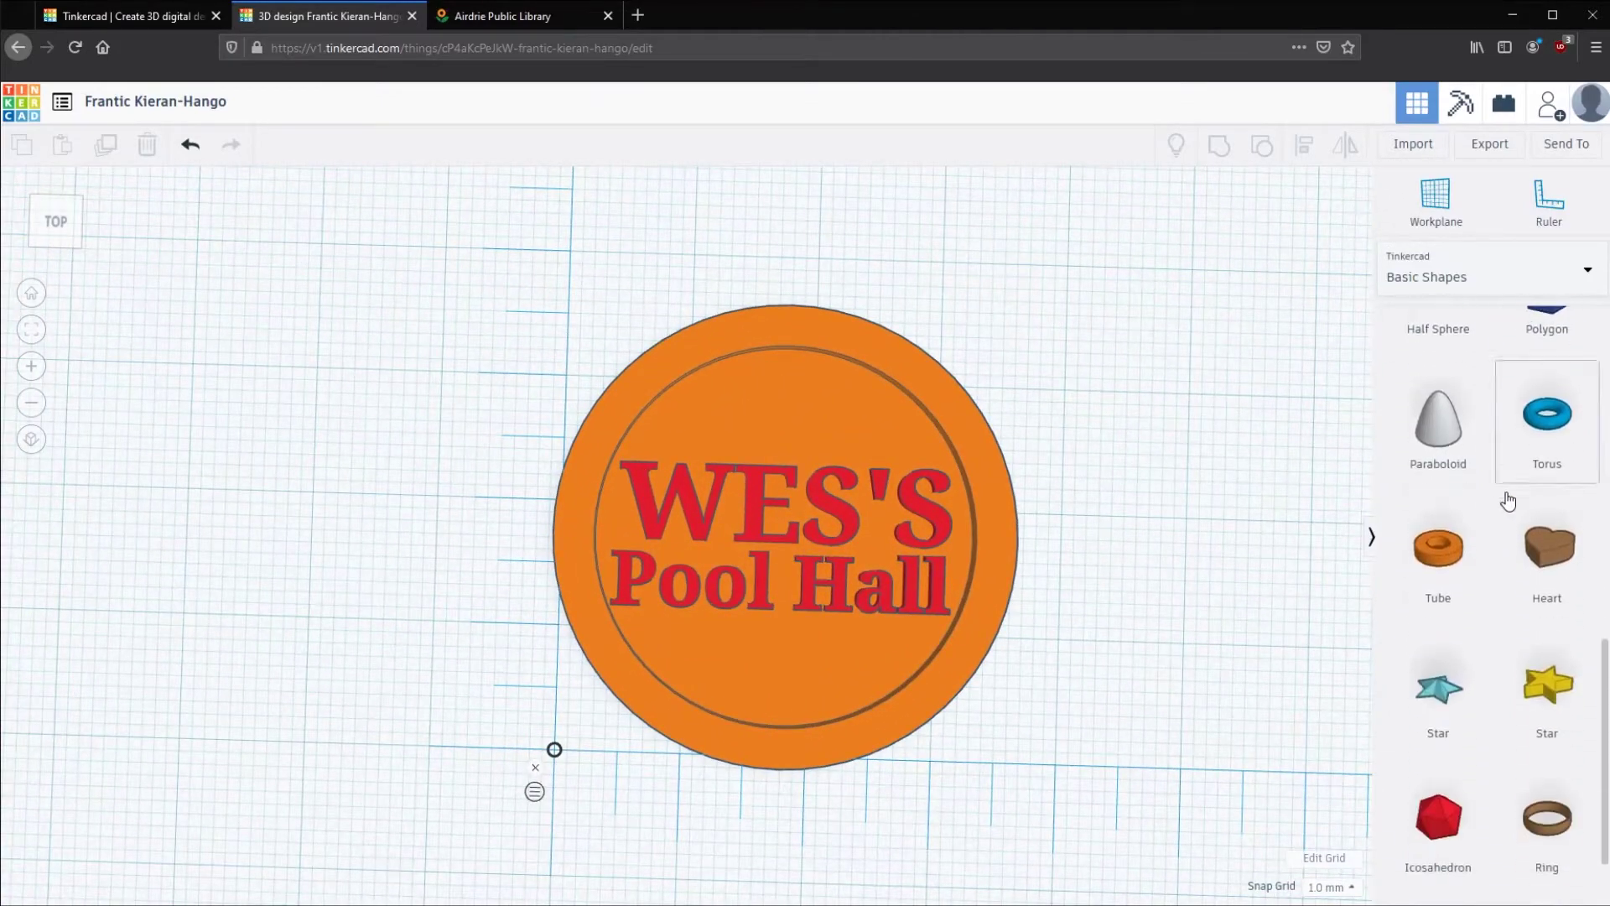
{"action": "scroll", "coordinate": [1506, 493], "scroll_direction": "up", "scroll_amount": 10}
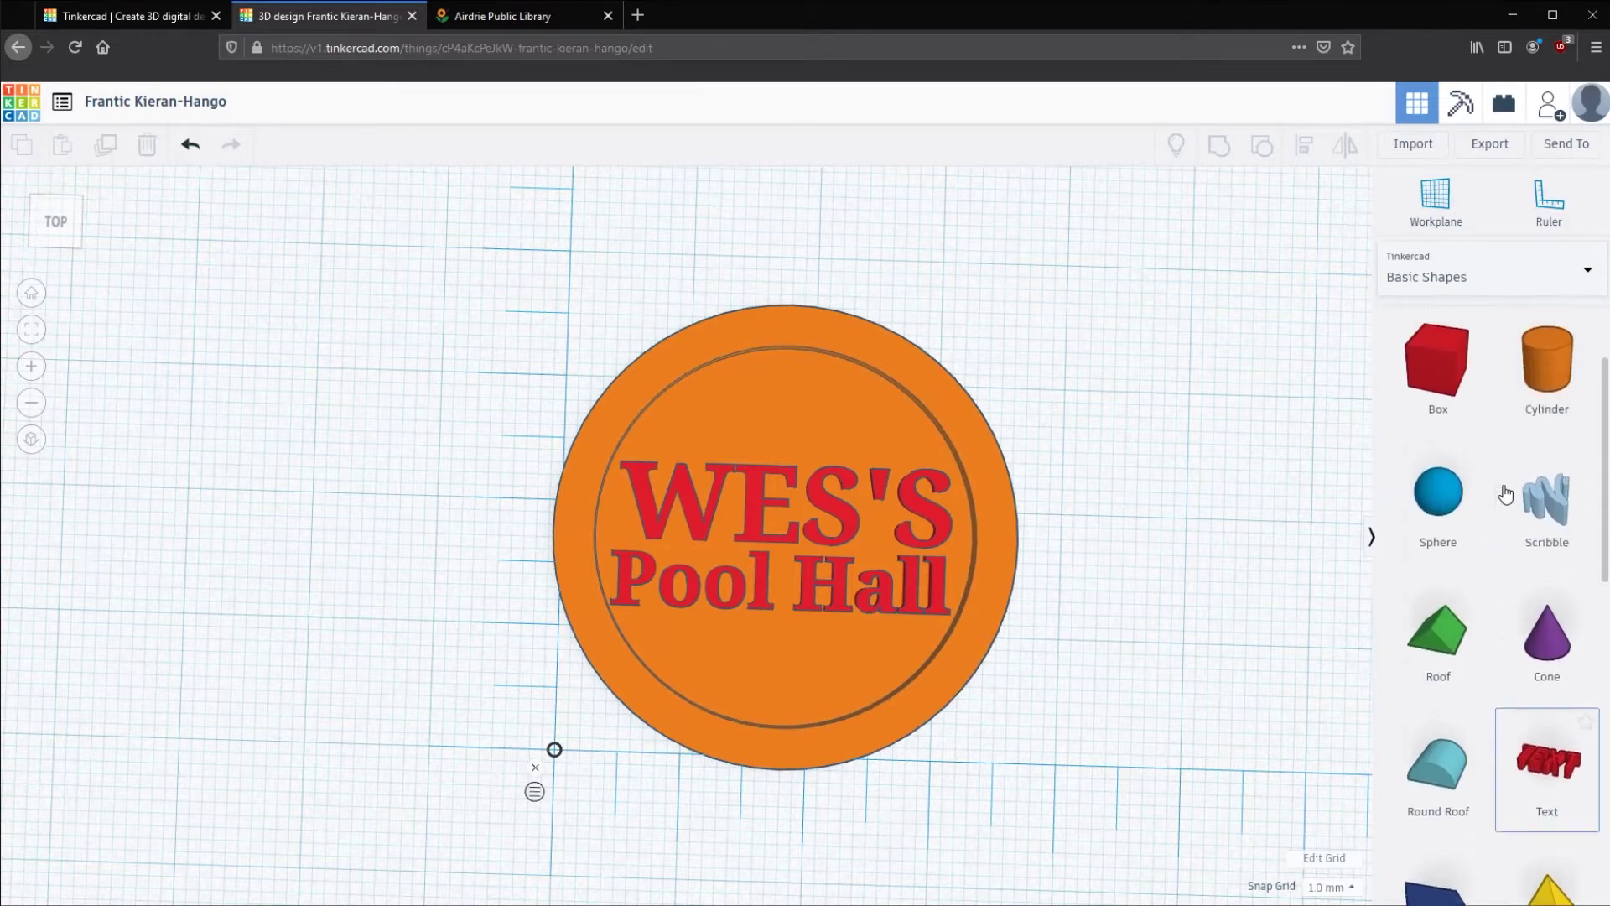
{"action": "left_click_drag", "start_coordinate": [1437, 498], "coordinate": [857, 640]}
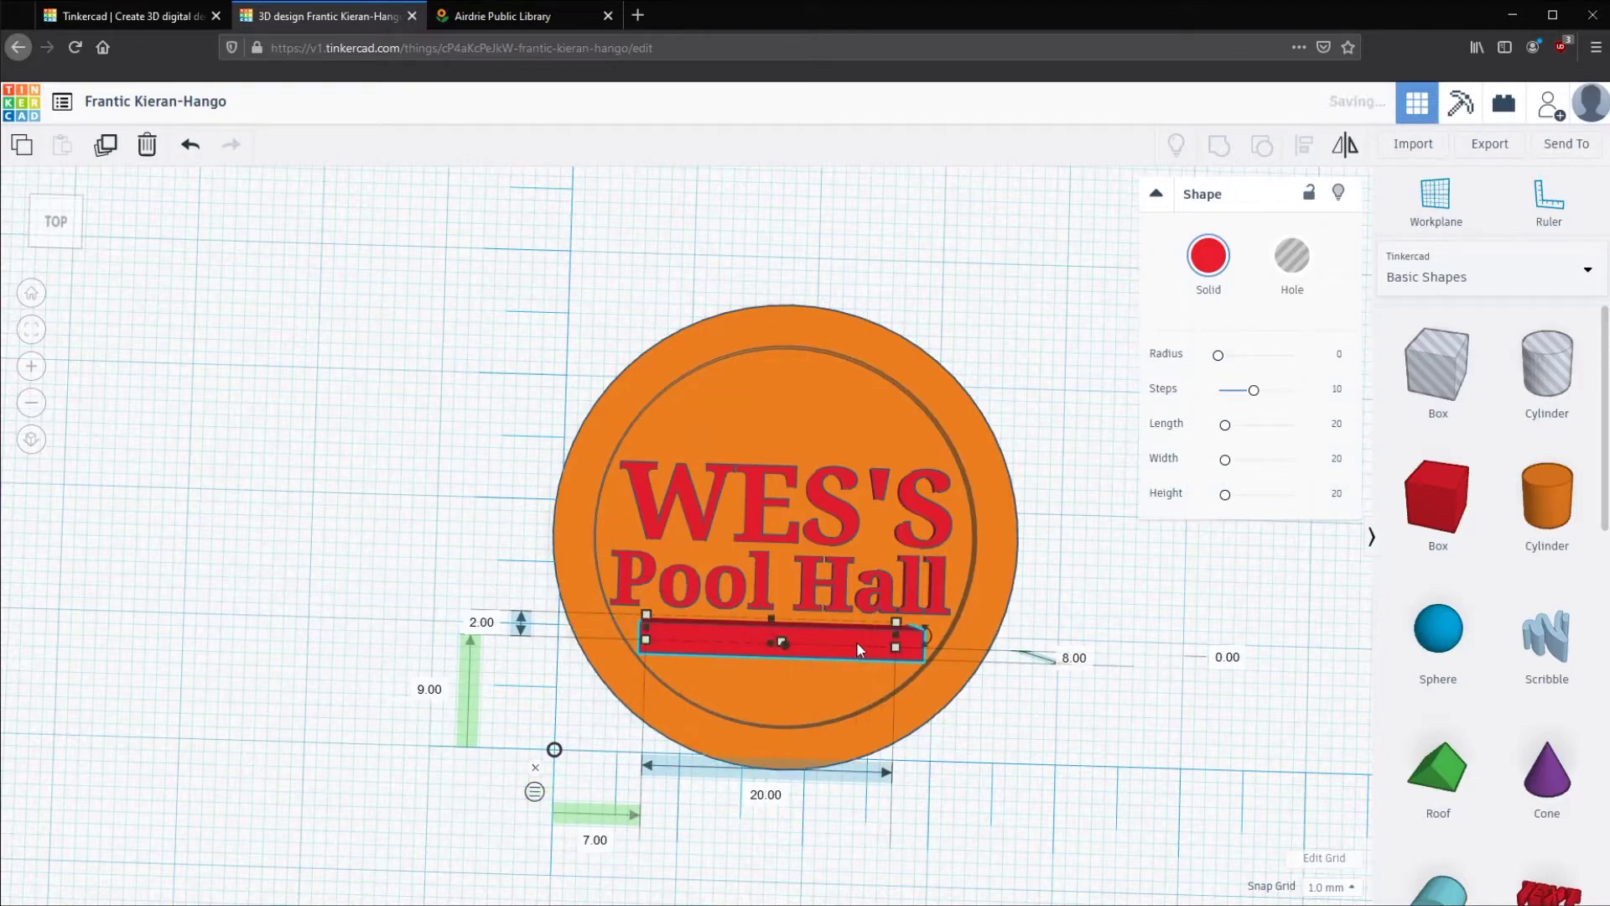
{"action": "right_click_drag", "start_coordinate": [857, 640], "coordinate": [1048, 624]}
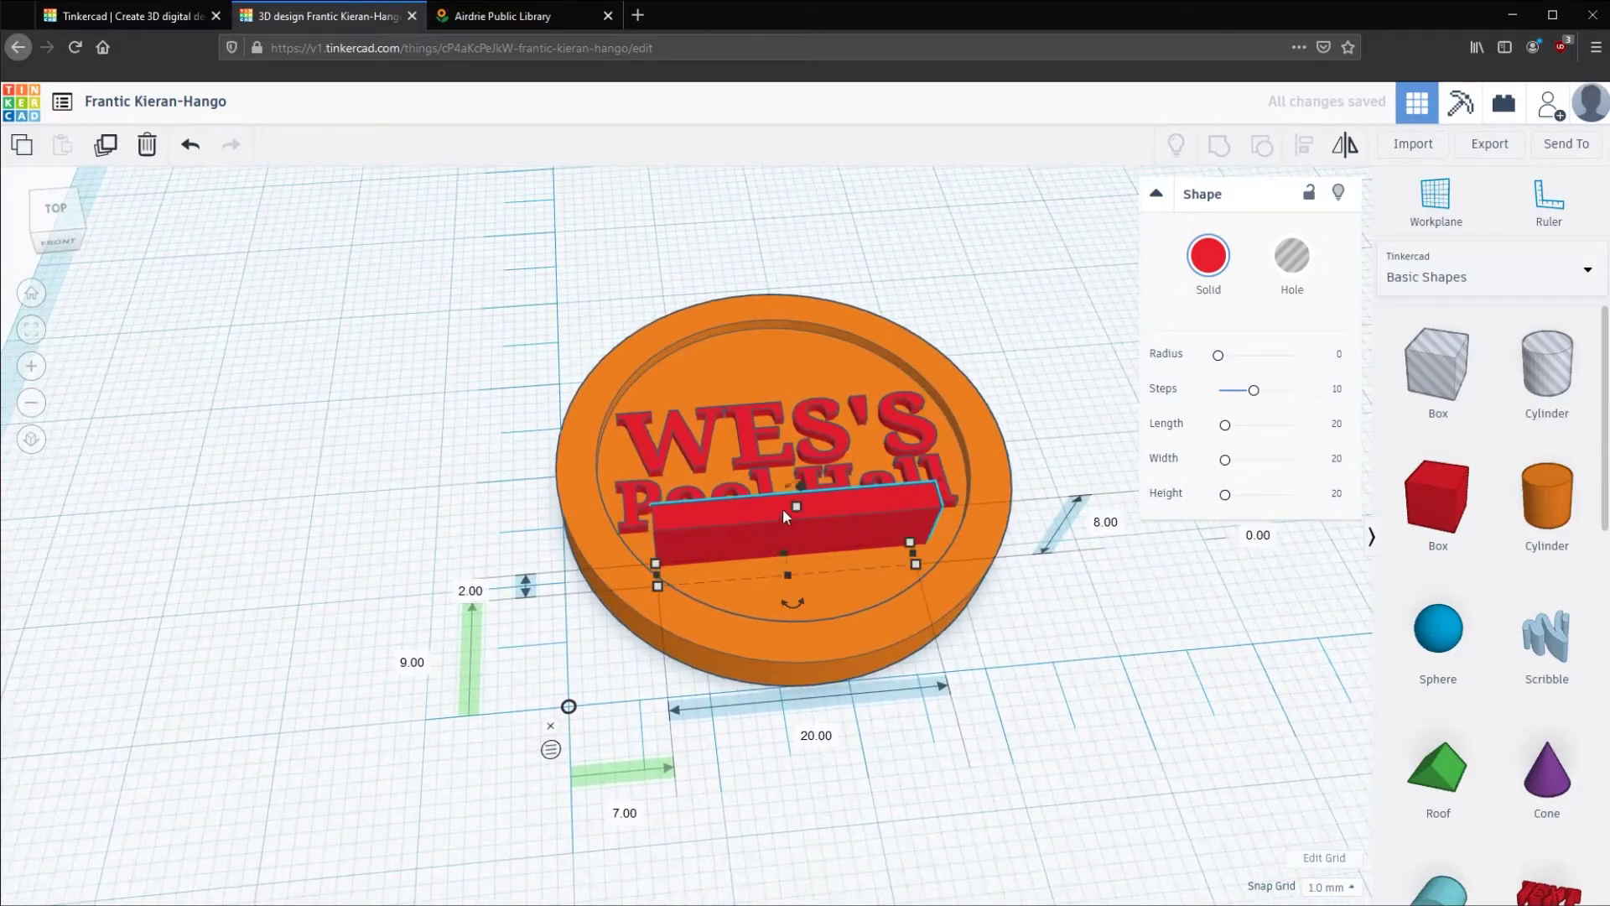
{"action": "left_click_drag", "start_coordinate": [794, 507], "coordinate": [778, 545]}
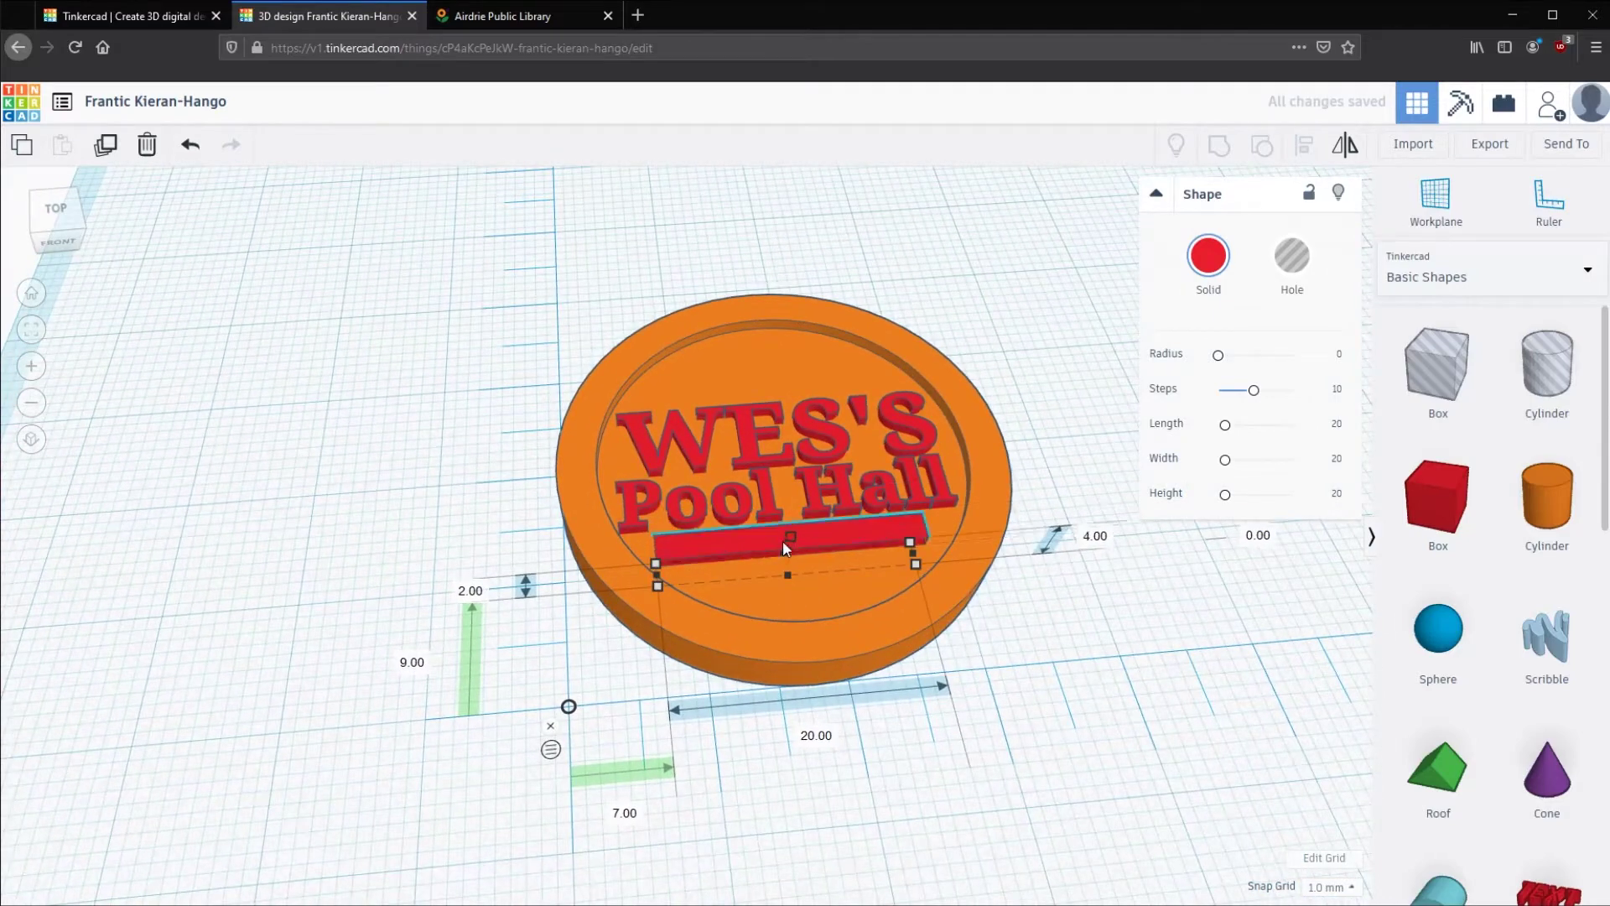
{"action": "right_click_drag", "start_coordinate": [1090, 603], "coordinate": [951, 667]}
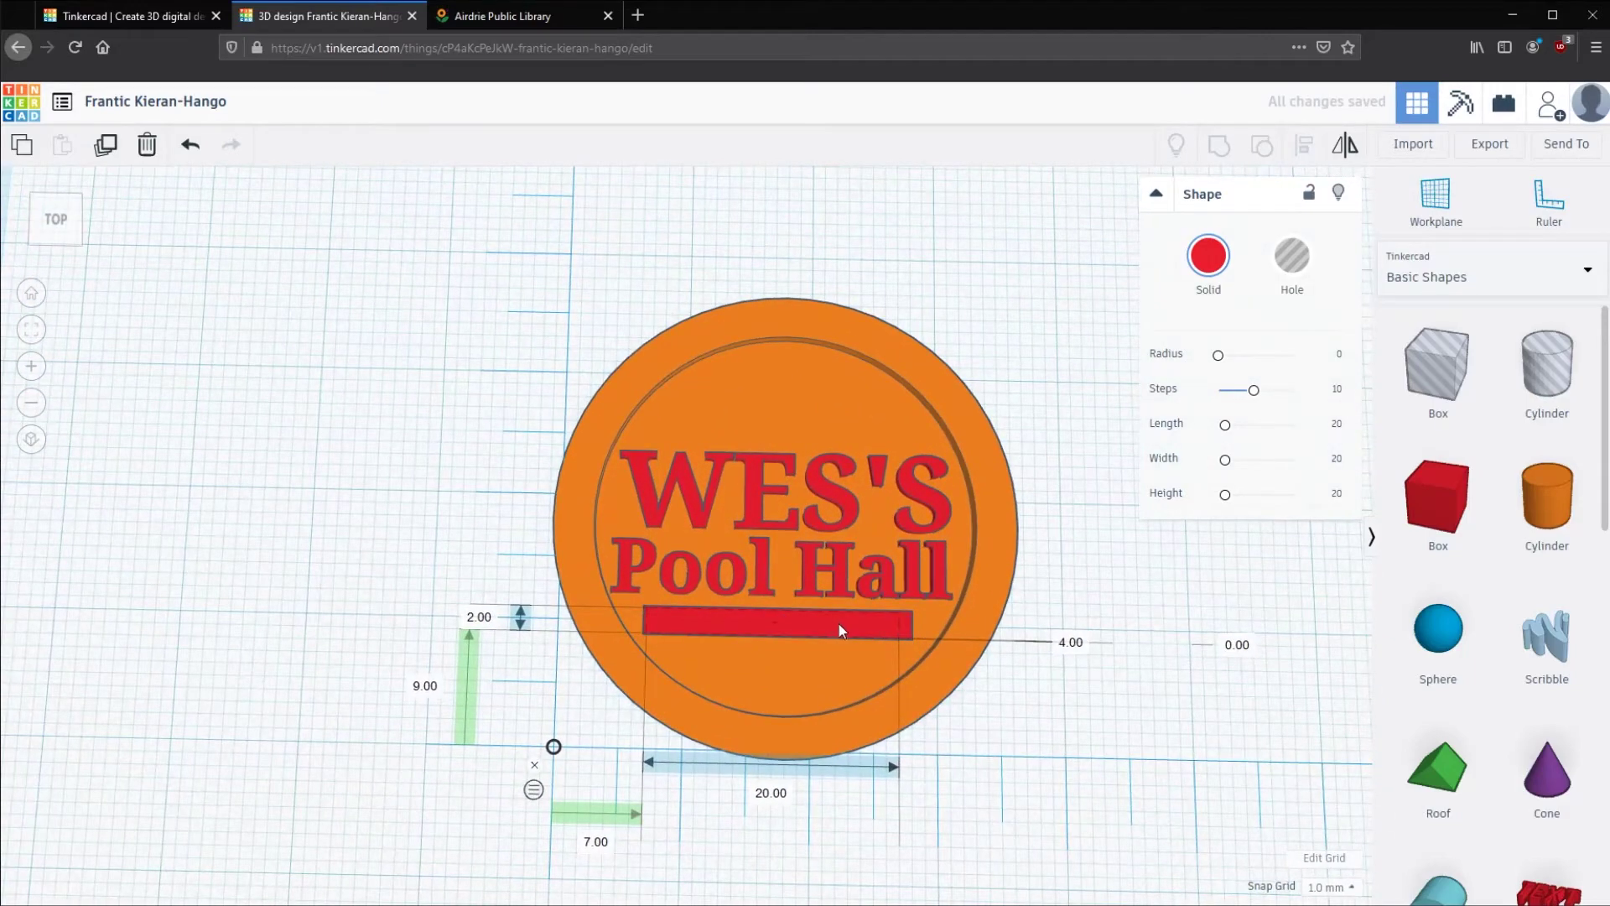
Lengthen the bar beneath "Pool Hall" to 21 mm.
{"action": "key", "text": "Right"}
{"action": "key", "text": "Left"}
{"action": "left_click_drag", "start_coordinate": [904, 630], "coordinate": [909, 630]}
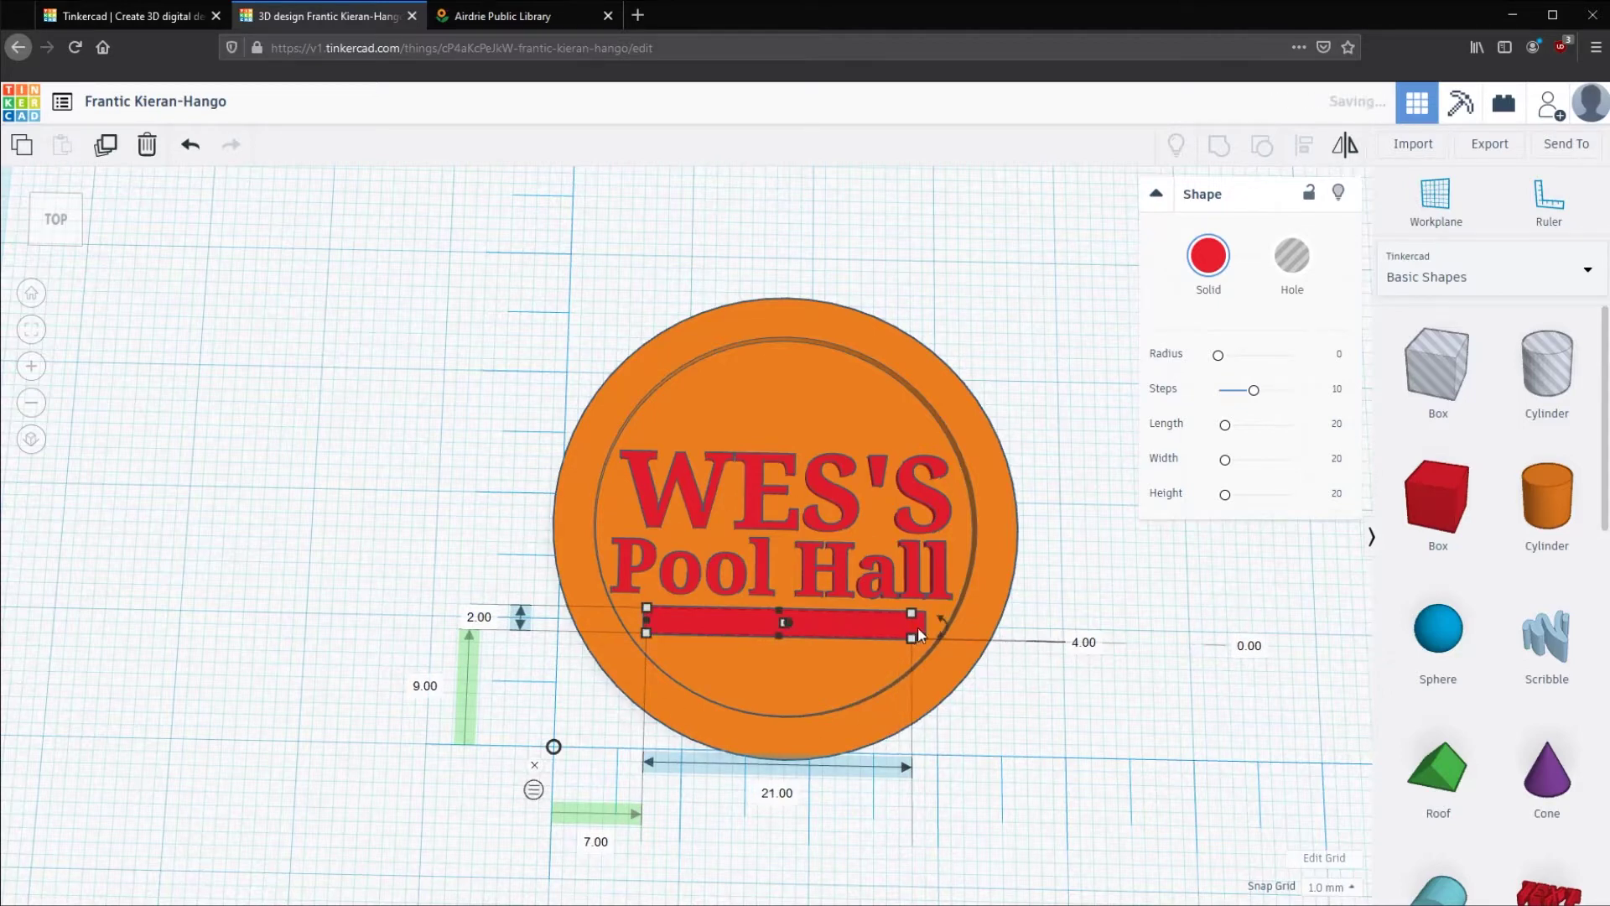
{"action": "left_click", "coordinate": [1121, 521]}
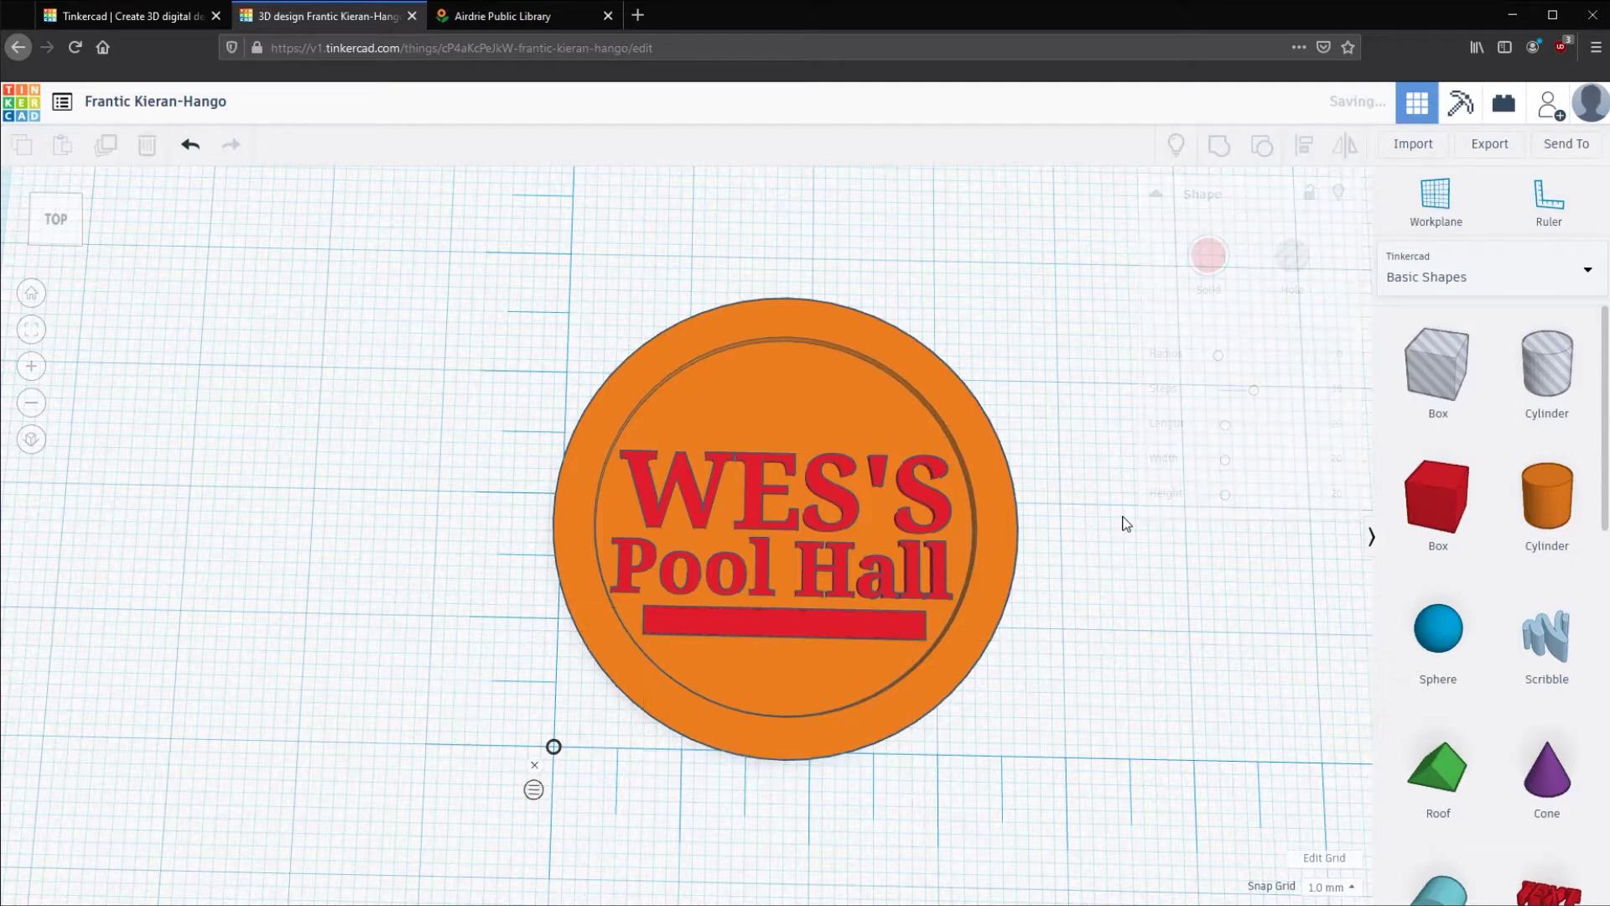
Duplicate the bar and place the copy just above WES'S, 24 mm from the ruler origin.
{"action": "left_click", "coordinate": [798, 627]}
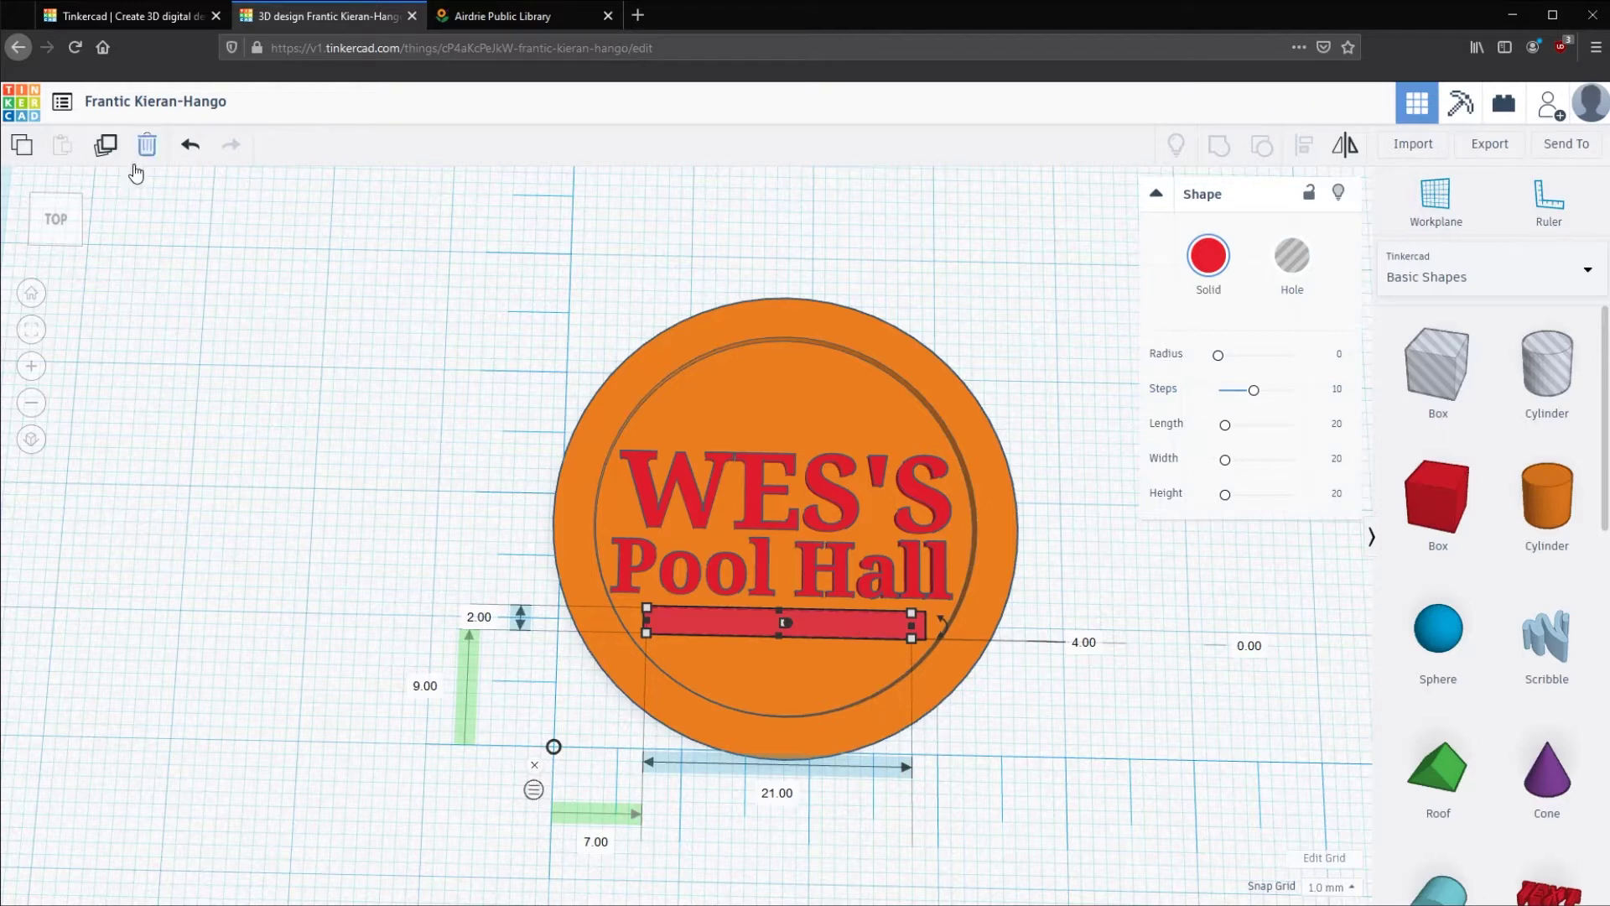
{"action": "left_click", "coordinate": [105, 147]}
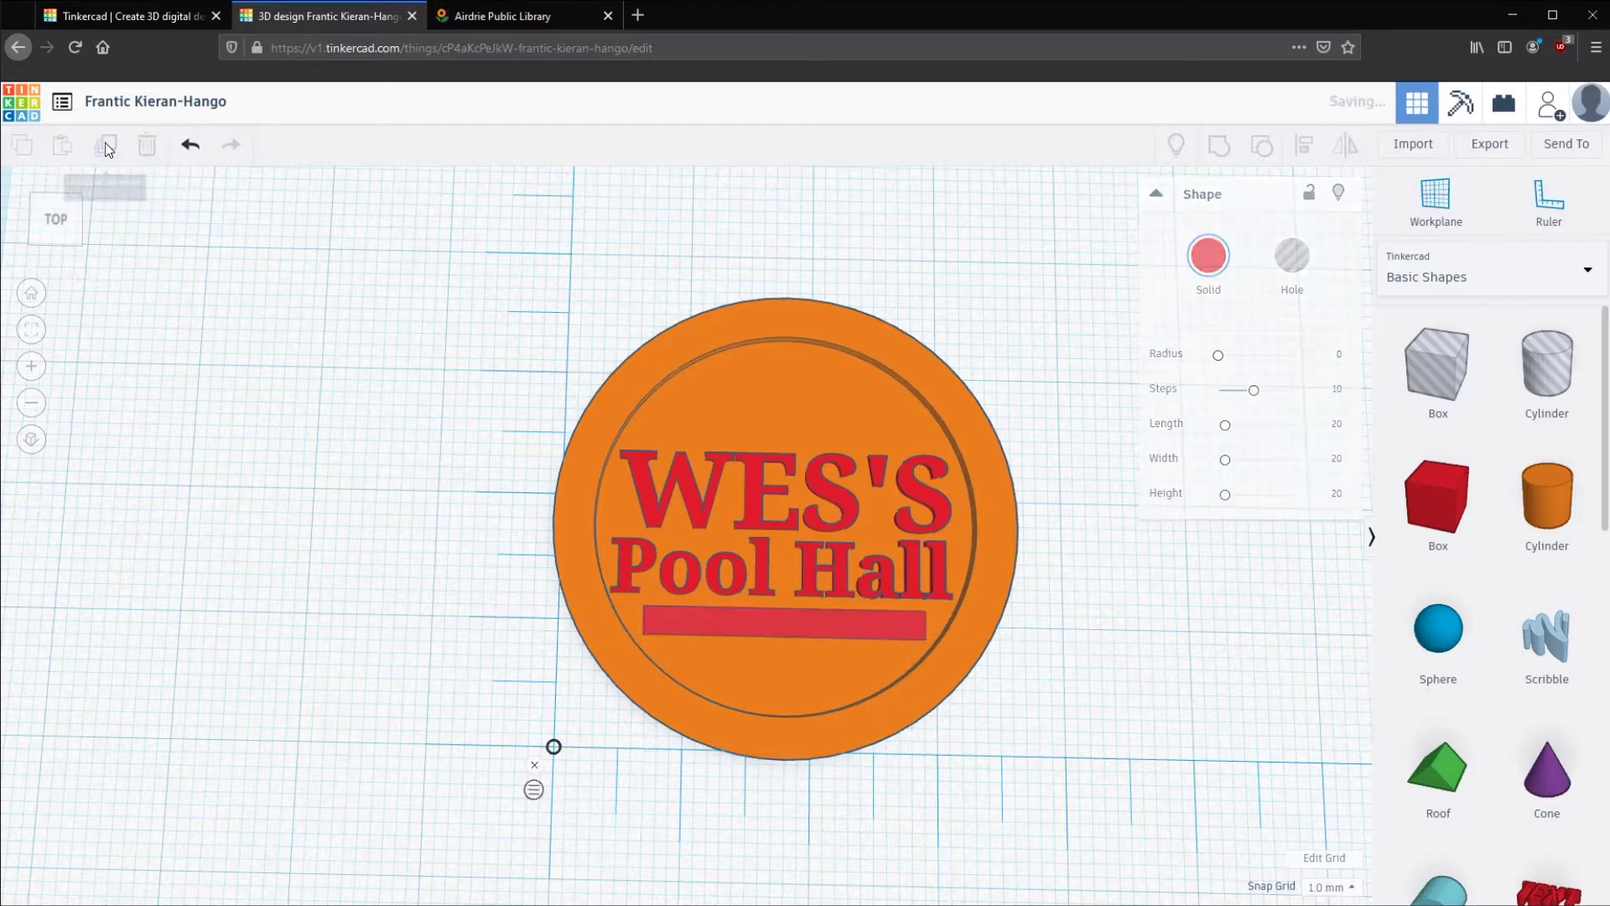
{"action": "left_click_drag", "start_coordinate": [856, 609], "coordinate": [839, 435]}
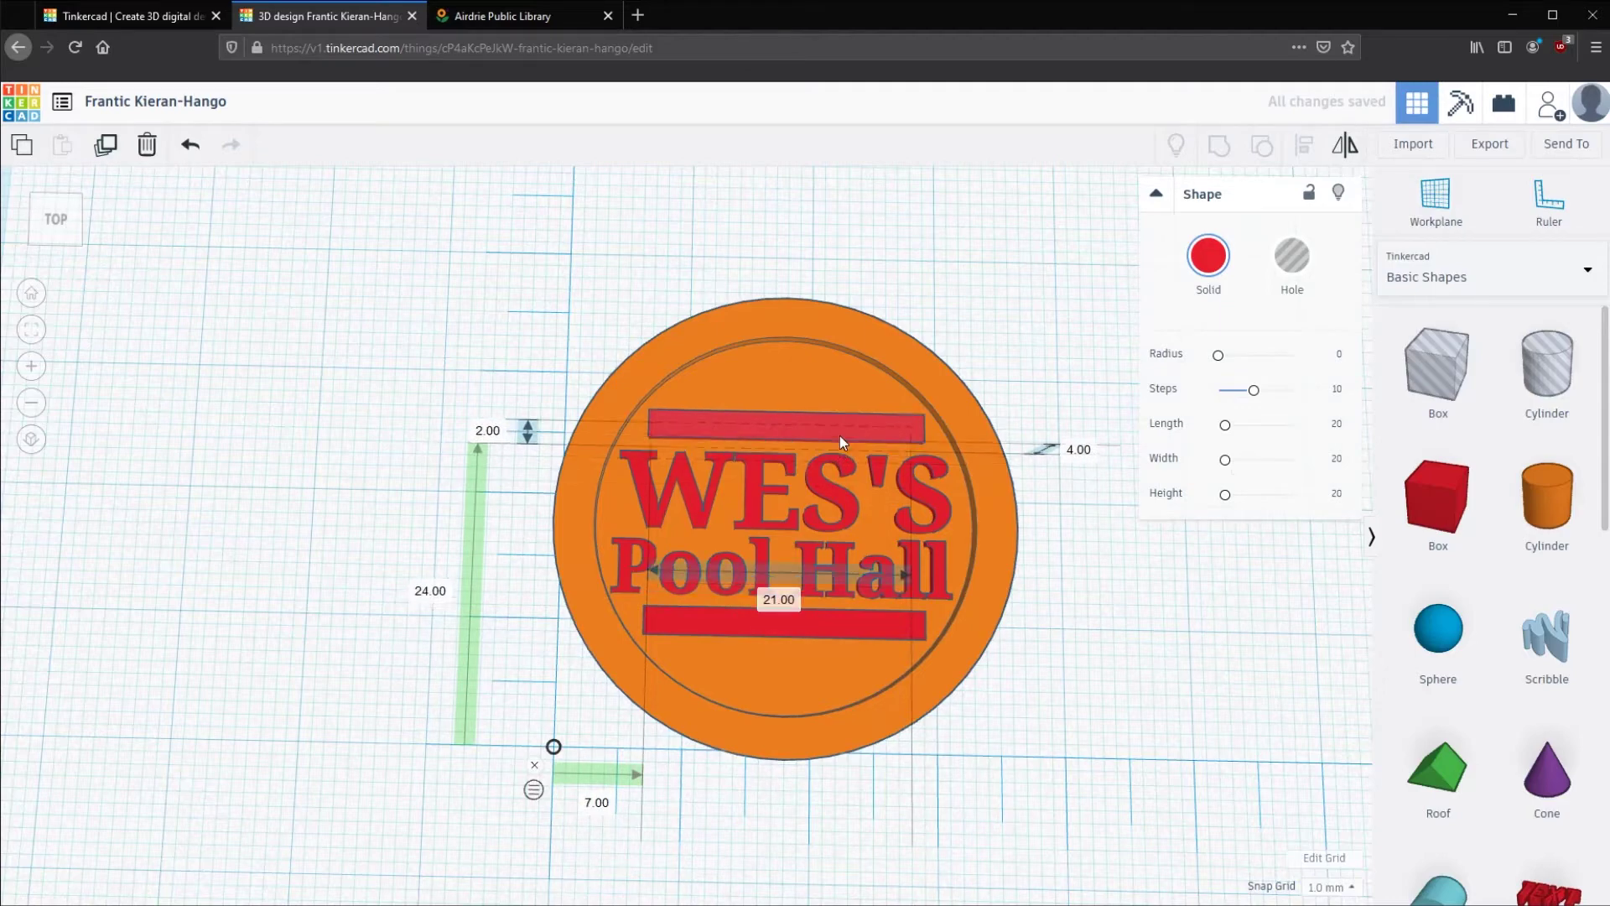
{"action": "left_click", "coordinate": [1125, 710]}
{"action": "right_click_drag", "start_coordinate": [1124, 710], "coordinate": [1055, 671]}
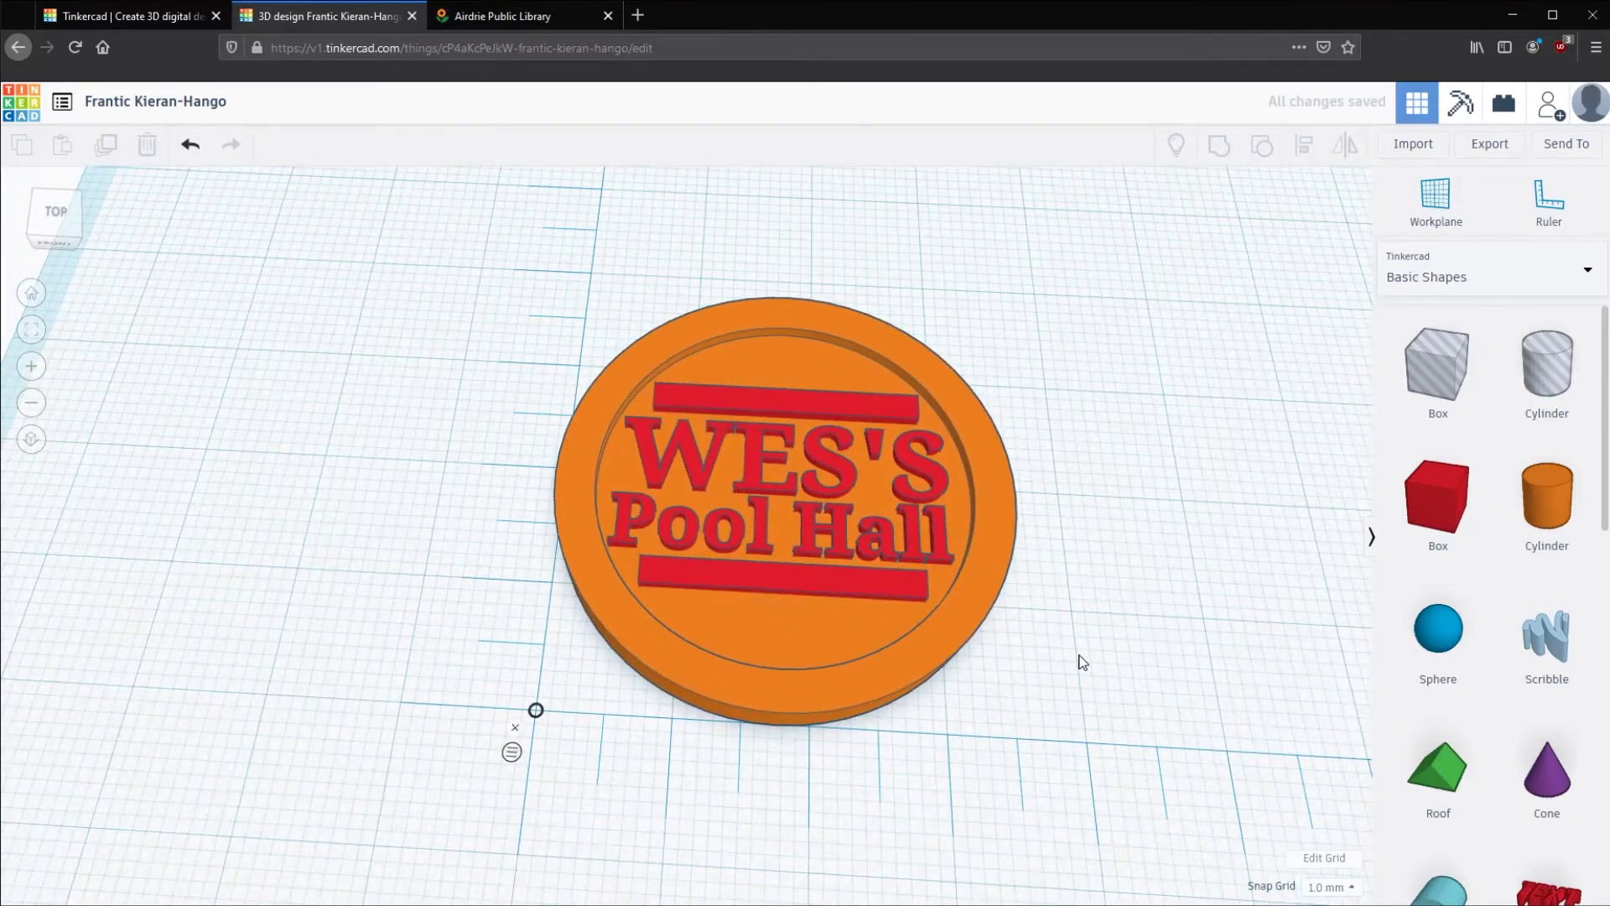
Select the disc, both text lines and both bars and group them into one object.
{"action": "scroll", "coordinate": [1083, 586], "scroll_direction": "down", "scroll_amount": 2}
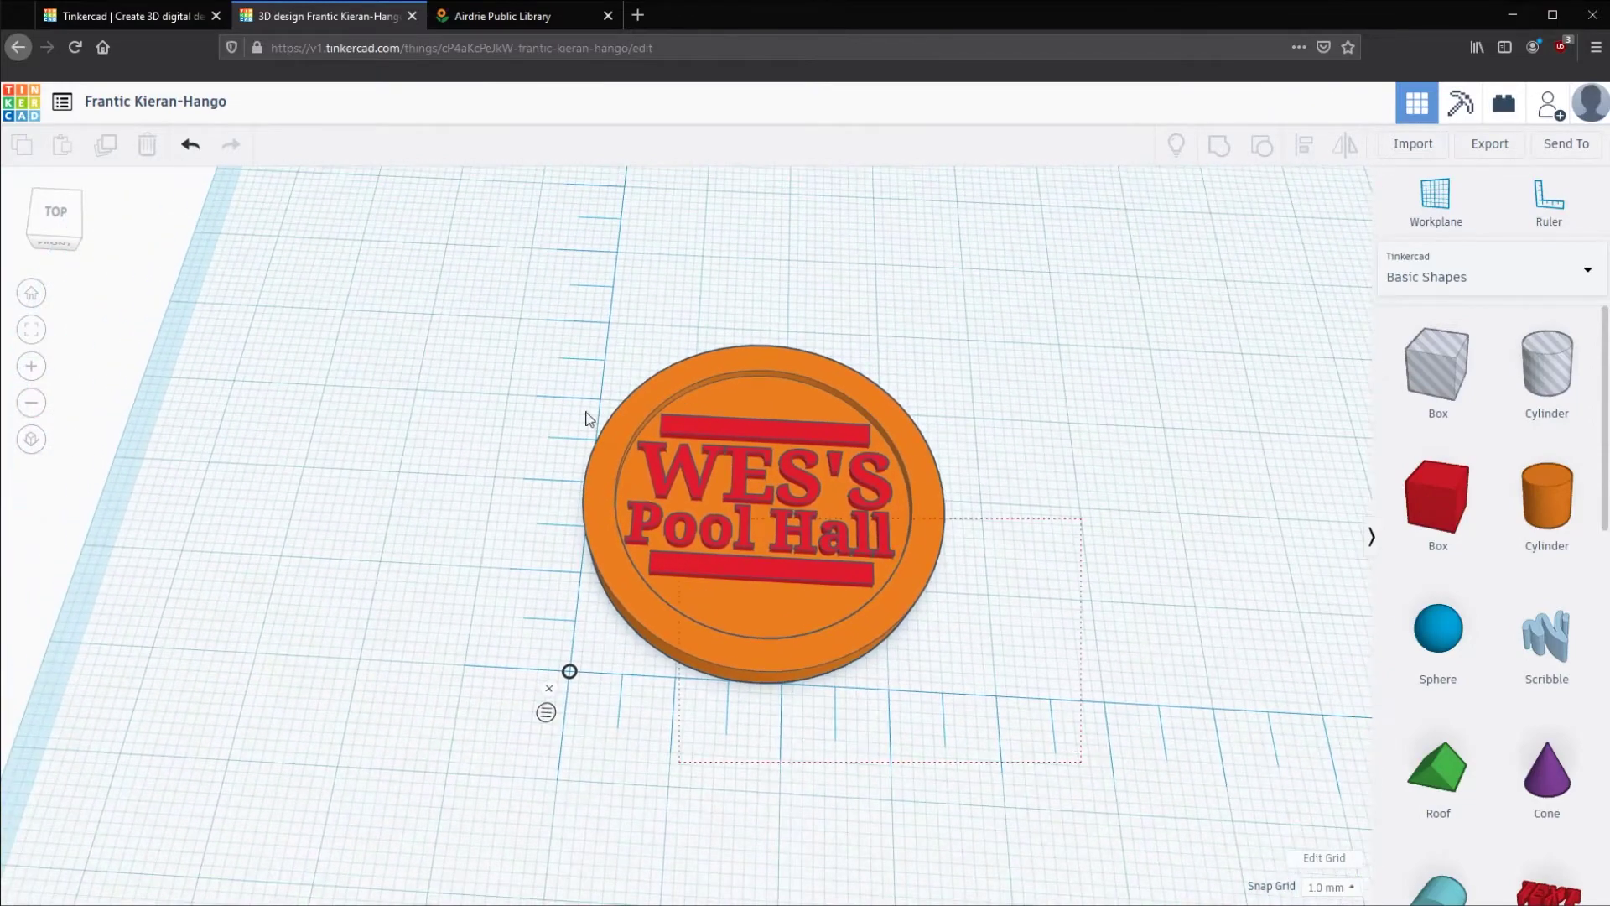
{"action": "key", "text": "ctrl+a"}
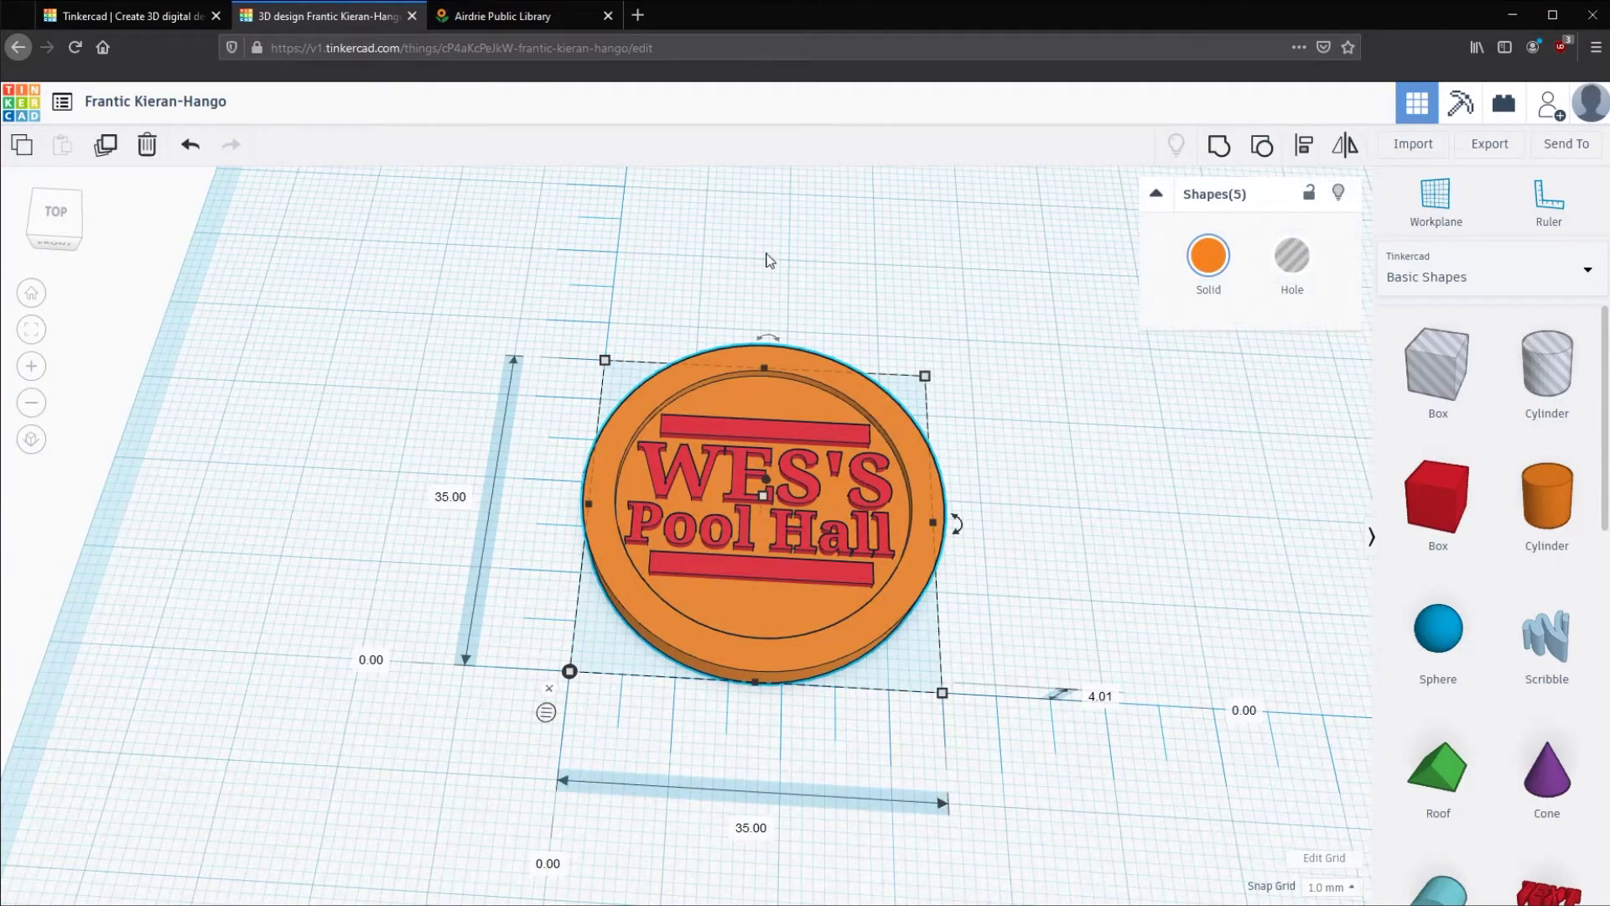
{"action": "left_click", "coordinate": [1216, 147]}
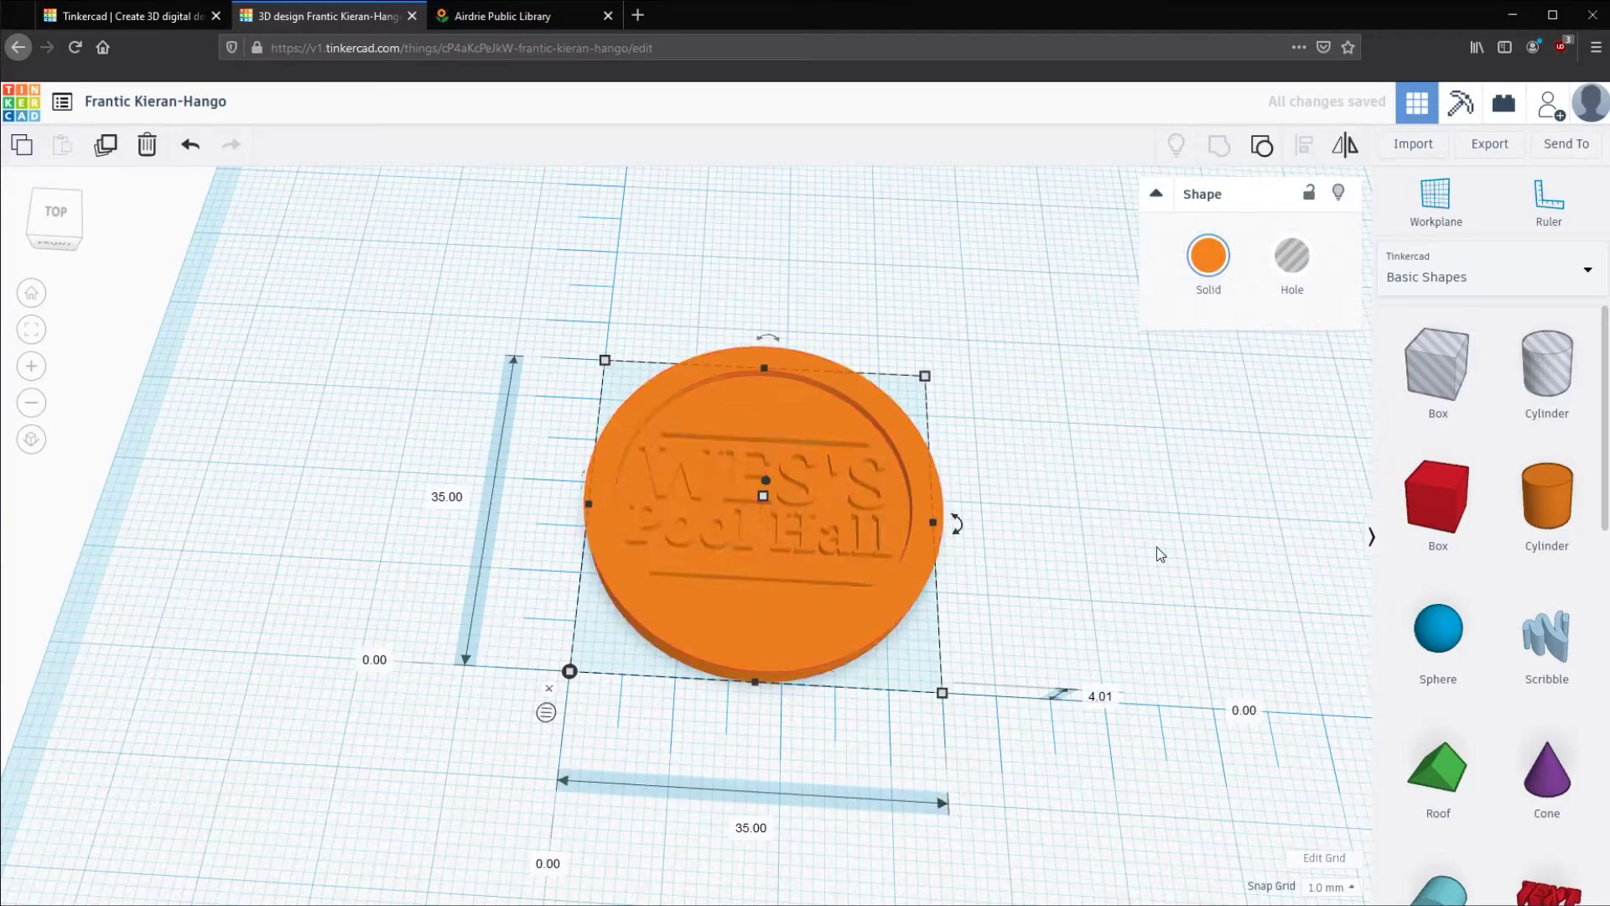
{"action": "left_click", "coordinate": [1174, 564]}
Flip the grouped token over by rotating it 180° to expose its back face.
{"action": "right_click_drag", "start_coordinate": [1037, 661], "coordinate": [887, 480]}
{"action": "right_click_drag", "start_coordinate": [1083, 517], "coordinate": [903, 523]}
{"action": "left_click", "coordinate": [905, 522]}
{"action": "right_click_drag", "start_coordinate": [1005, 439], "coordinate": [990, 402]}
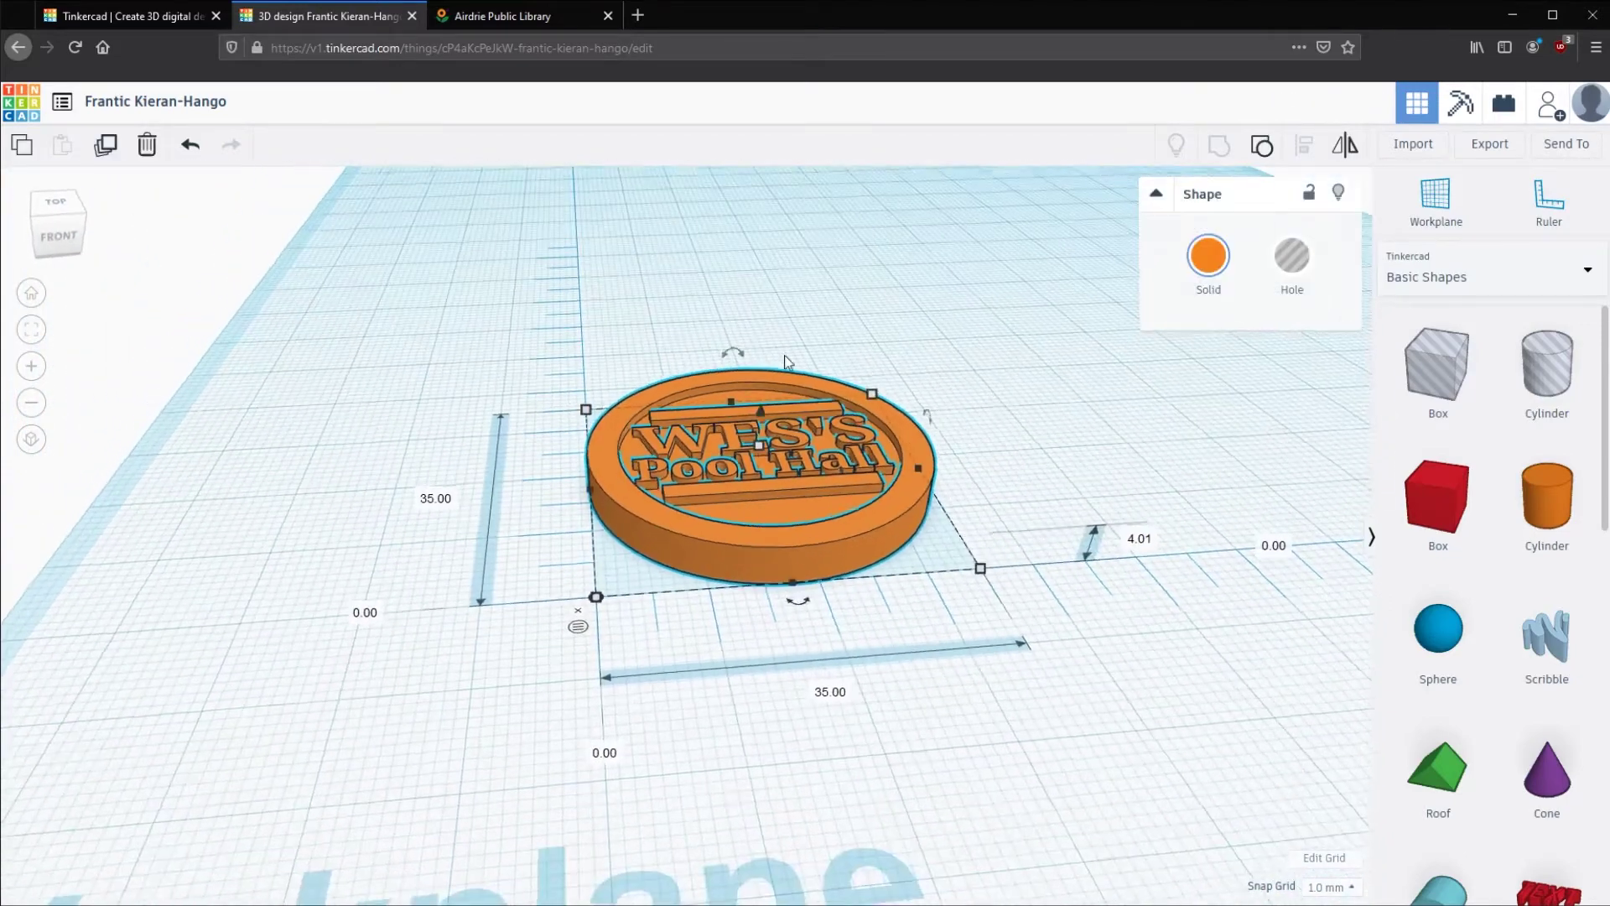
{"action": "mouse_move", "coordinate": [726, 356]}
{"action": "left_click_drag", "start_coordinate": [749, 362], "coordinate": [733, 492]}
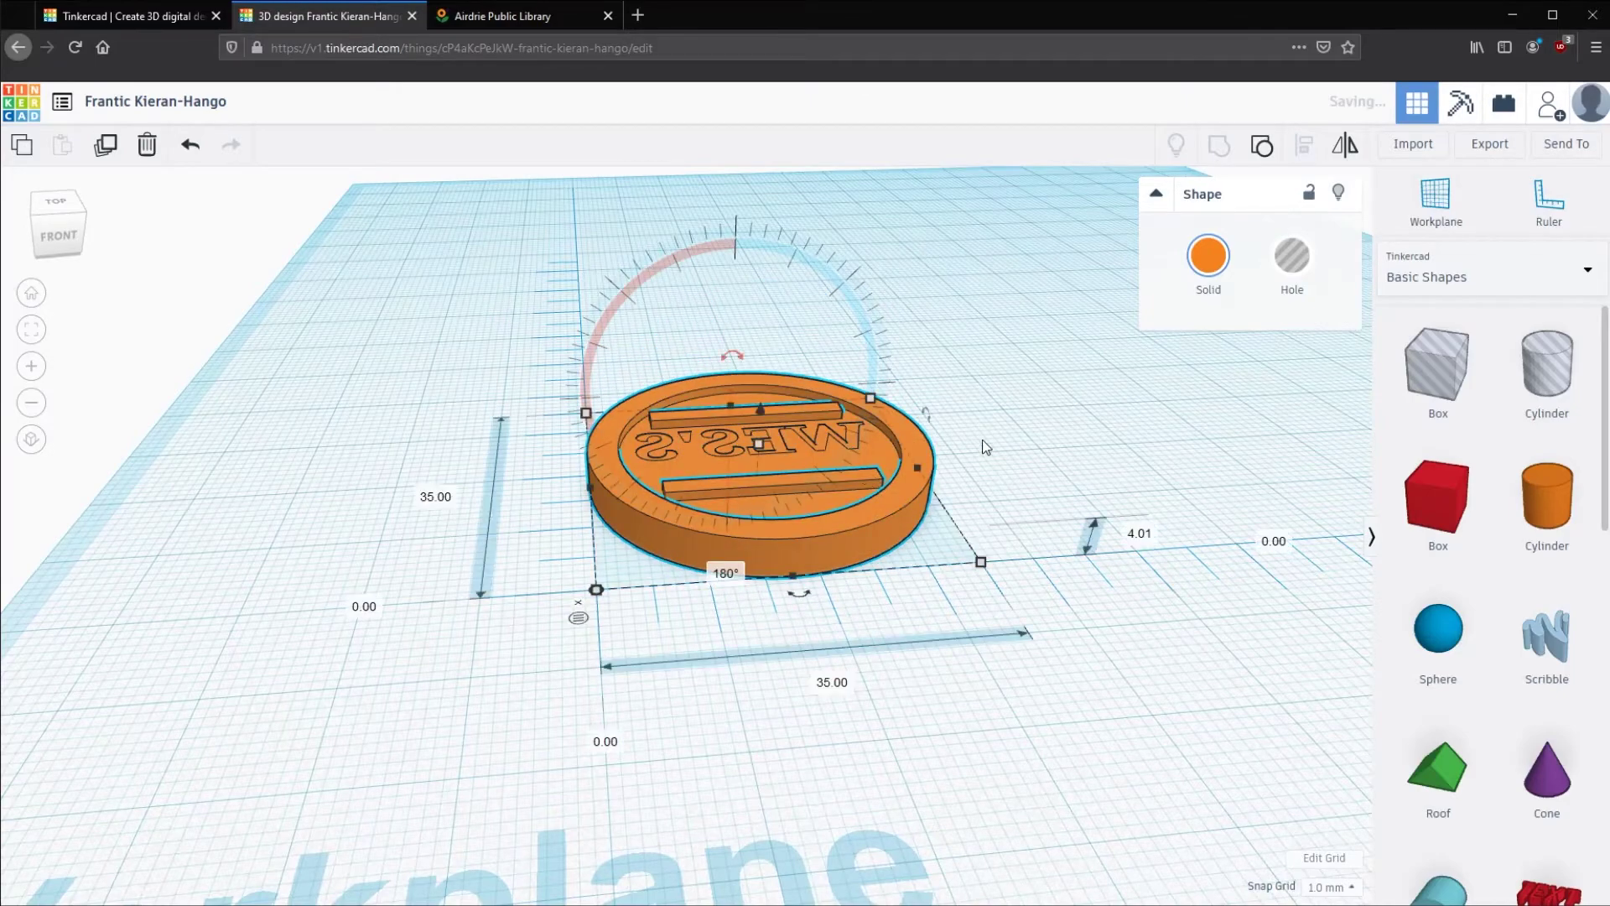
{"action": "right_click_drag", "start_coordinate": [986, 447], "coordinate": [1085, 612]}
{"action": "right_click_drag", "start_coordinate": [1082, 388], "coordinate": [847, 579]}
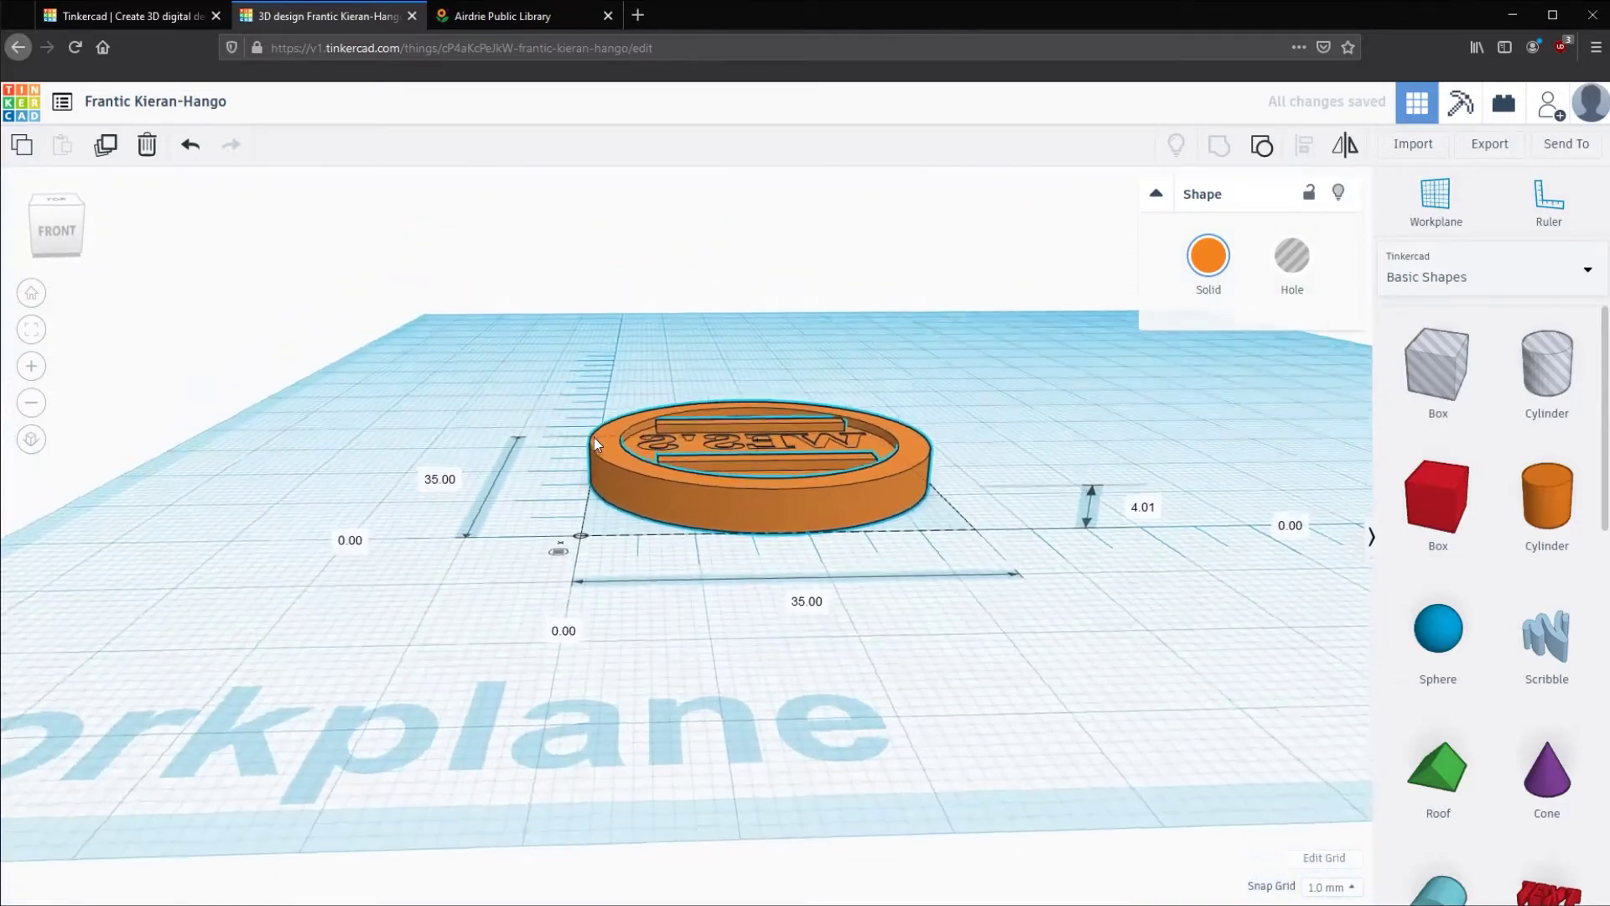
Ungroup the token and reduce both bars' height to about 2 mm so they stay below the back recess.
{"action": "left_click", "coordinate": [1263, 155]}
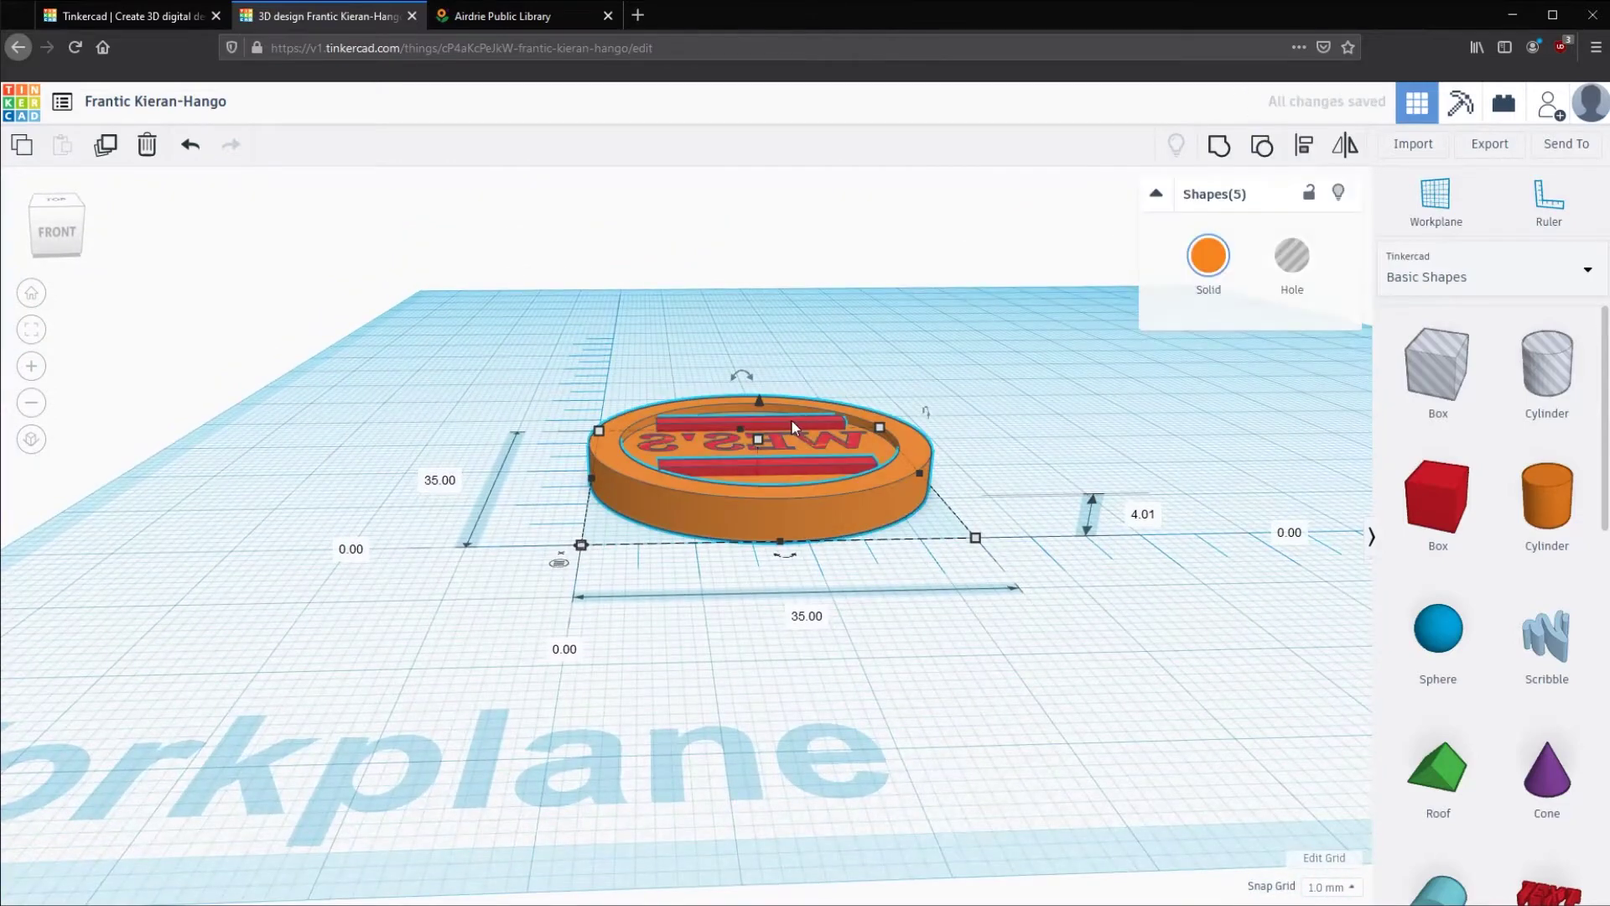
{"action": "mouse_move", "coordinate": [758, 440]}
{"action": "left_mouse_down"}
{"action": "mouse_move", "coordinate": [748, 428]}
{"action": "mouse_move", "coordinate": [763, 460]}
{"action": "left_mouse_up"}
{"action": "key", "text": "ctrl+z"}
{"action": "left_click", "coordinate": [1056, 461]}
{"action": "left_click", "coordinate": [821, 426]}
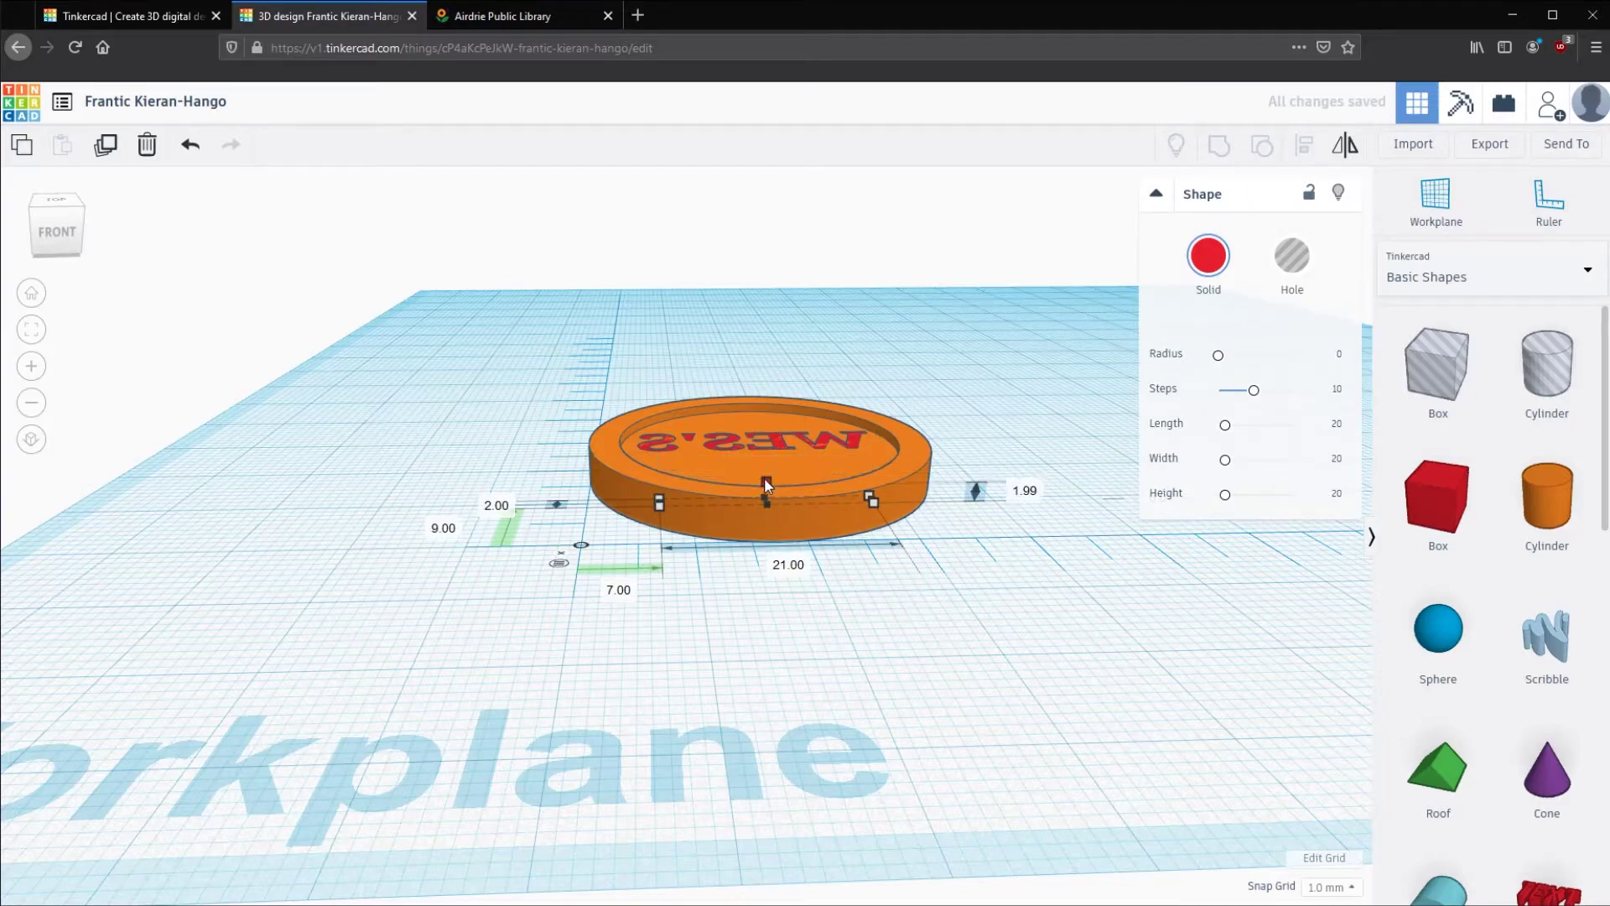
Reduce the height of the WES'S text so it no longer pokes through the back recess.
{"action": "left_click", "coordinate": [779, 438]}
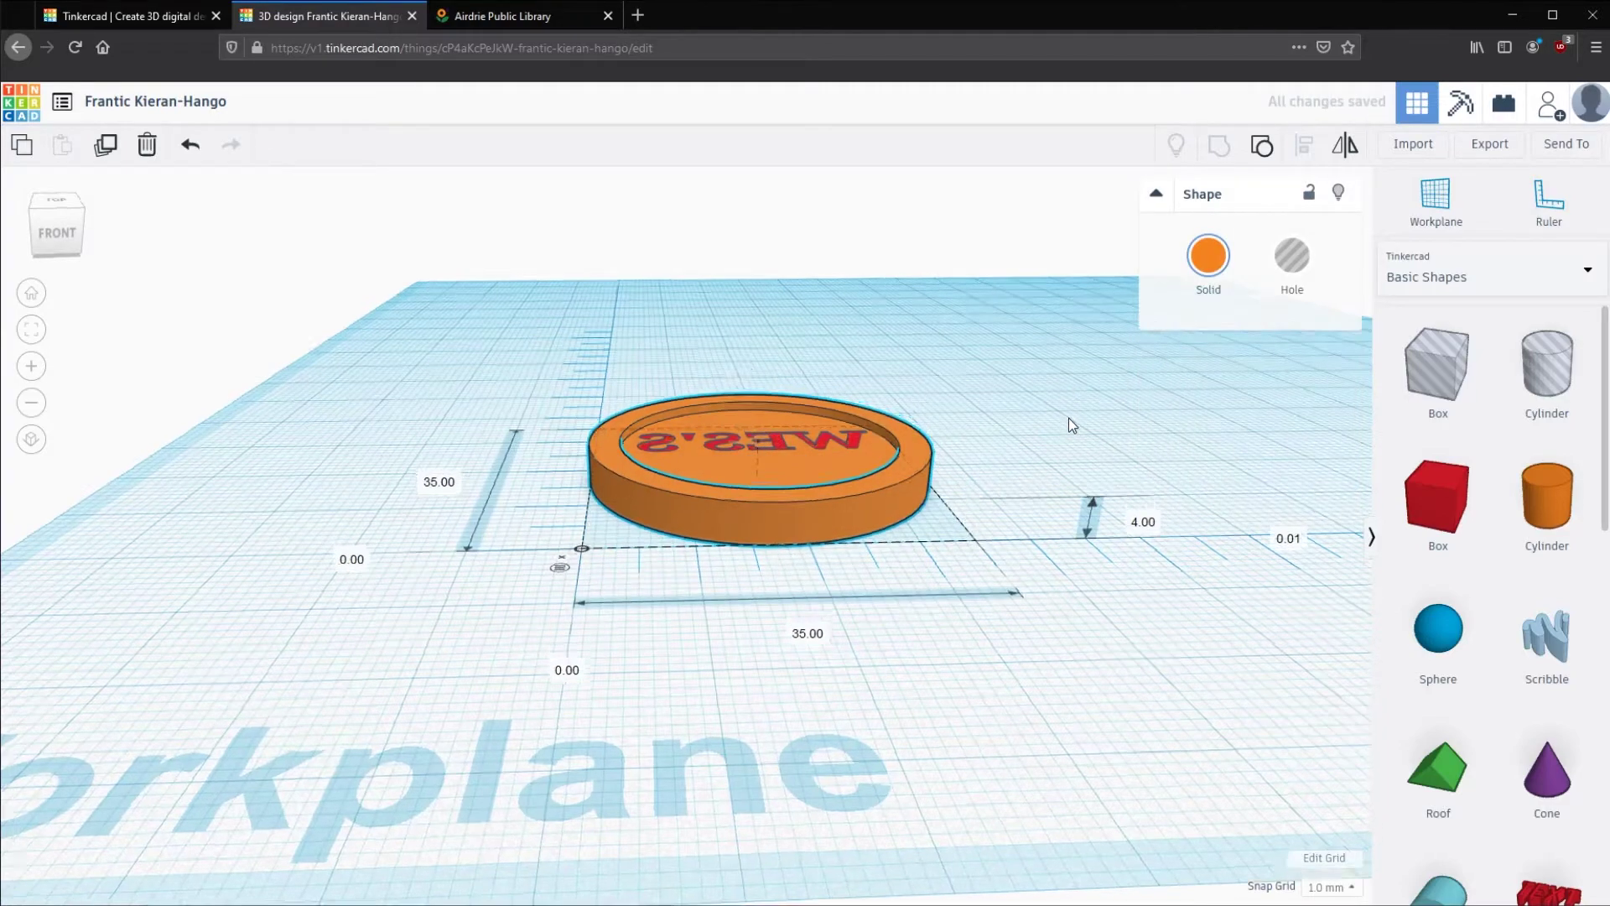
{"action": "right_click_drag", "start_coordinate": [1068, 425], "coordinate": [871, 453]}
{"action": "left_click", "coordinate": [870, 453]}
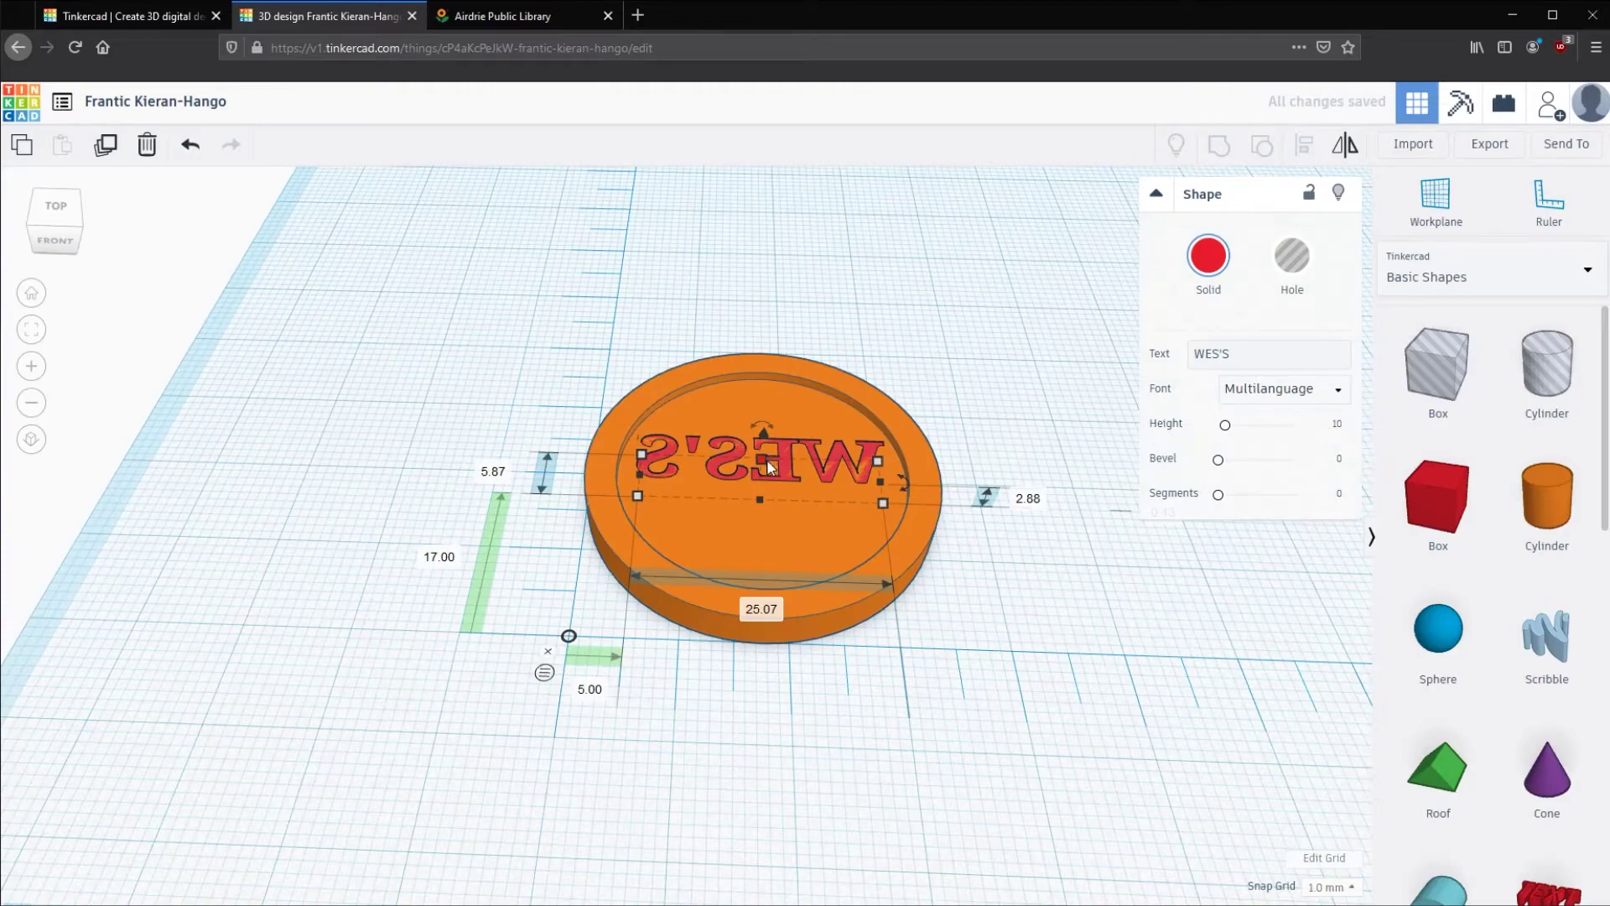
{"action": "left_click_drag", "start_coordinate": [766, 465], "coordinate": [765, 469]}
{"action": "left_click", "coordinate": [1060, 517]}
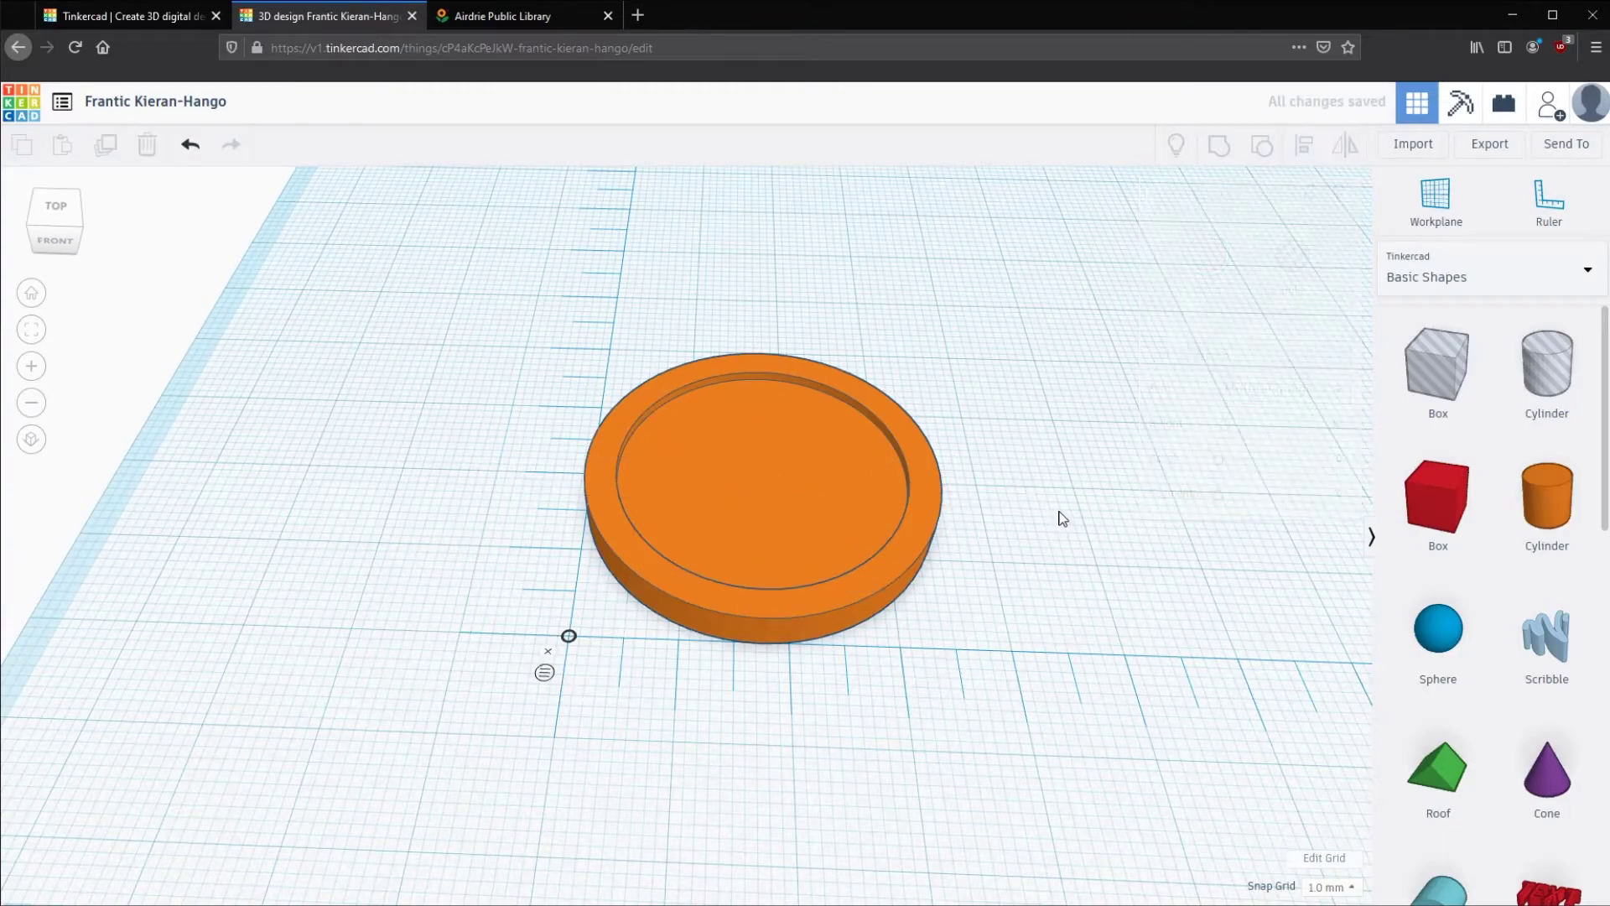
Add a sphere, scale it down to 5 mm and place it near the middle of the back recess.
{"action": "right_click_drag", "start_coordinate": [1059, 517], "coordinate": [957, 565]}
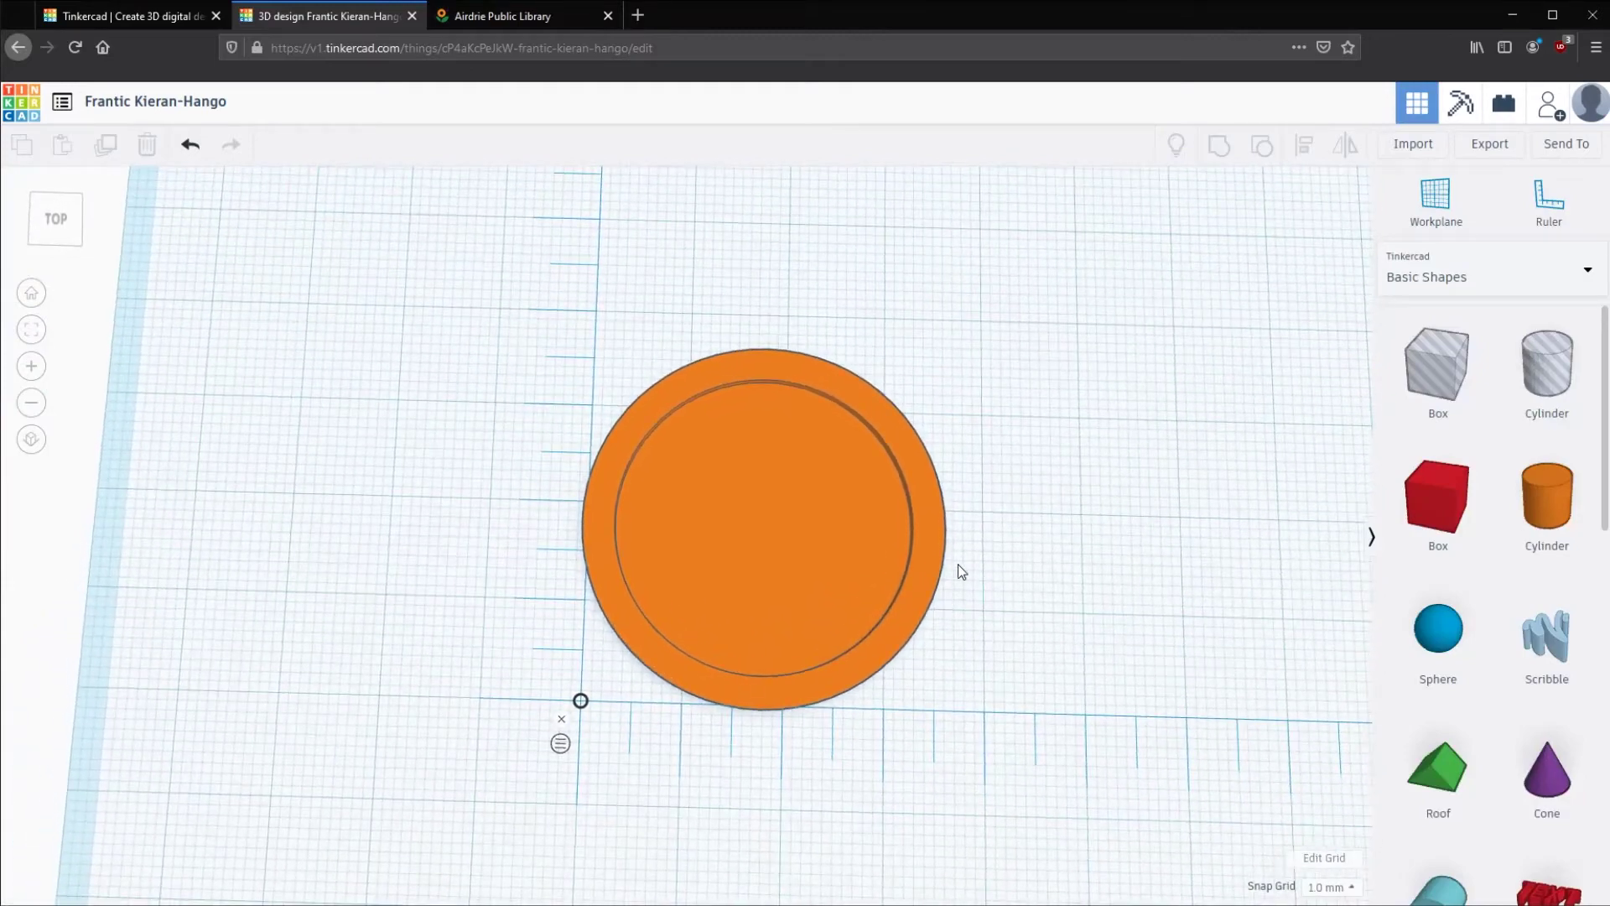
{"action": "left_click_drag", "start_coordinate": [1433, 650], "coordinate": [753, 515]}
{"action": "left_click_drag", "start_coordinate": [840, 436], "coordinate": [725, 544]}
{"action": "mouse_move", "coordinate": [725, 544]}
{"action": "right_mouse_down"}
{"action": "mouse_move", "coordinate": [887, 565]}
{"action": "mouse_move", "coordinate": [726, 528]}
{"action": "right_mouse_up"}
{"action": "left_click_drag", "start_coordinate": [726, 529], "coordinate": [775, 465]}
{"action": "scroll", "coordinate": [852, 530], "scroll_direction": "up", "scroll_amount": 1}
{"action": "scroll", "coordinate": [852, 530], "scroll_direction": "up", "scroll_amount": 3}
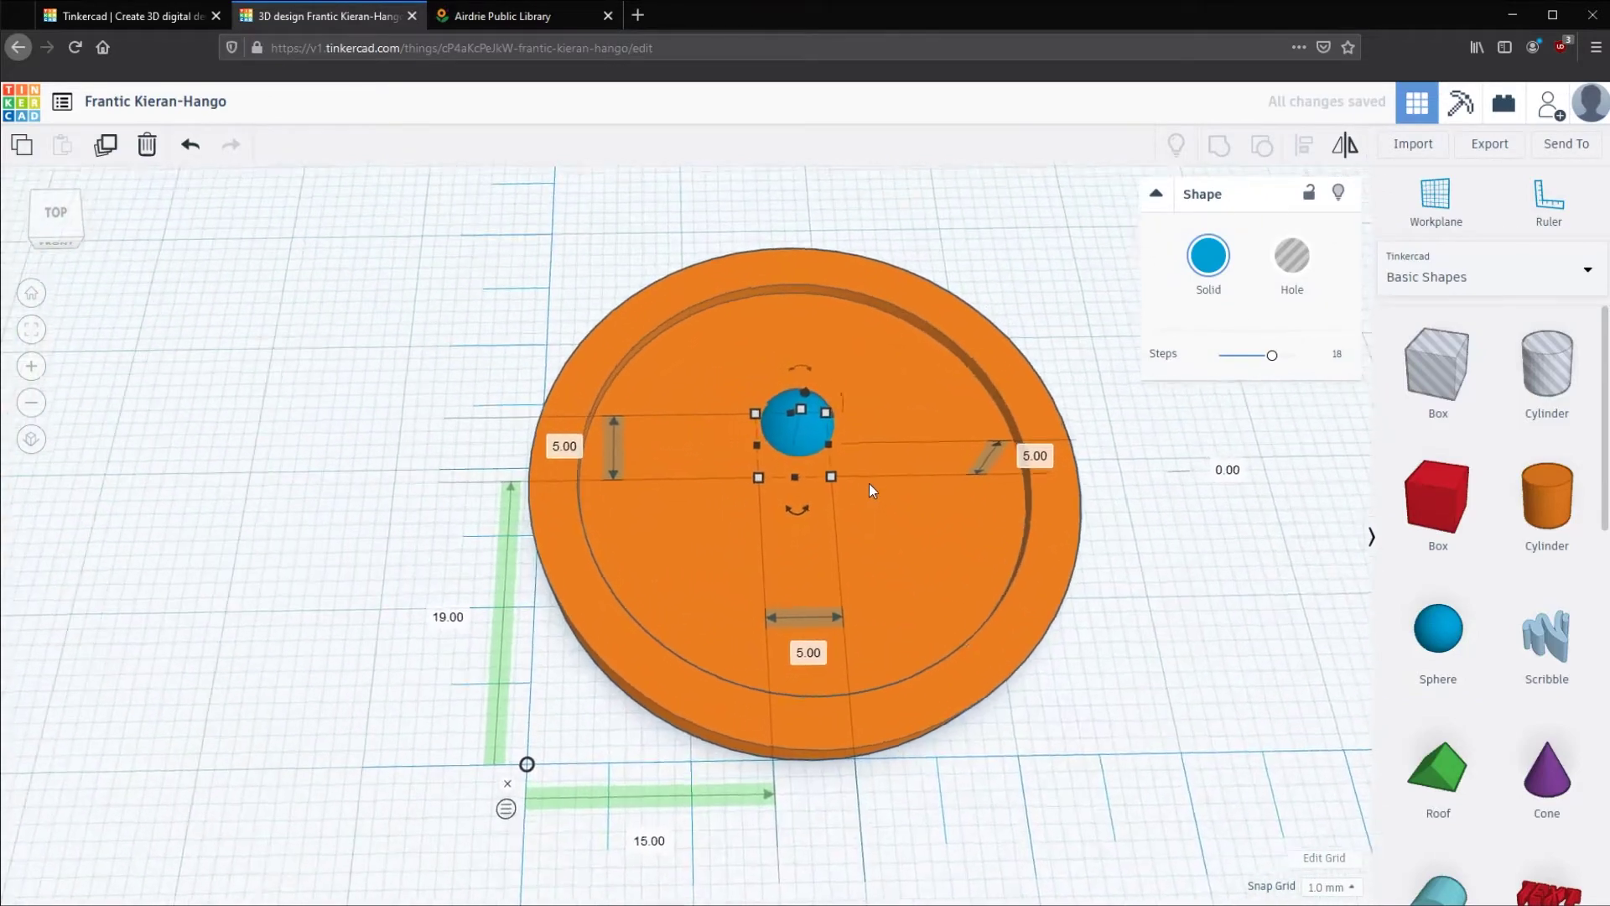
Scale the sphere down to 4 mm and duplicate it into a diagonal row of four touching balls.
{"action": "left_click_drag", "start_coordinate": [736, 453], "coordinate": [778, 520]}
{"action": "key", "text": "ctrl+d"}
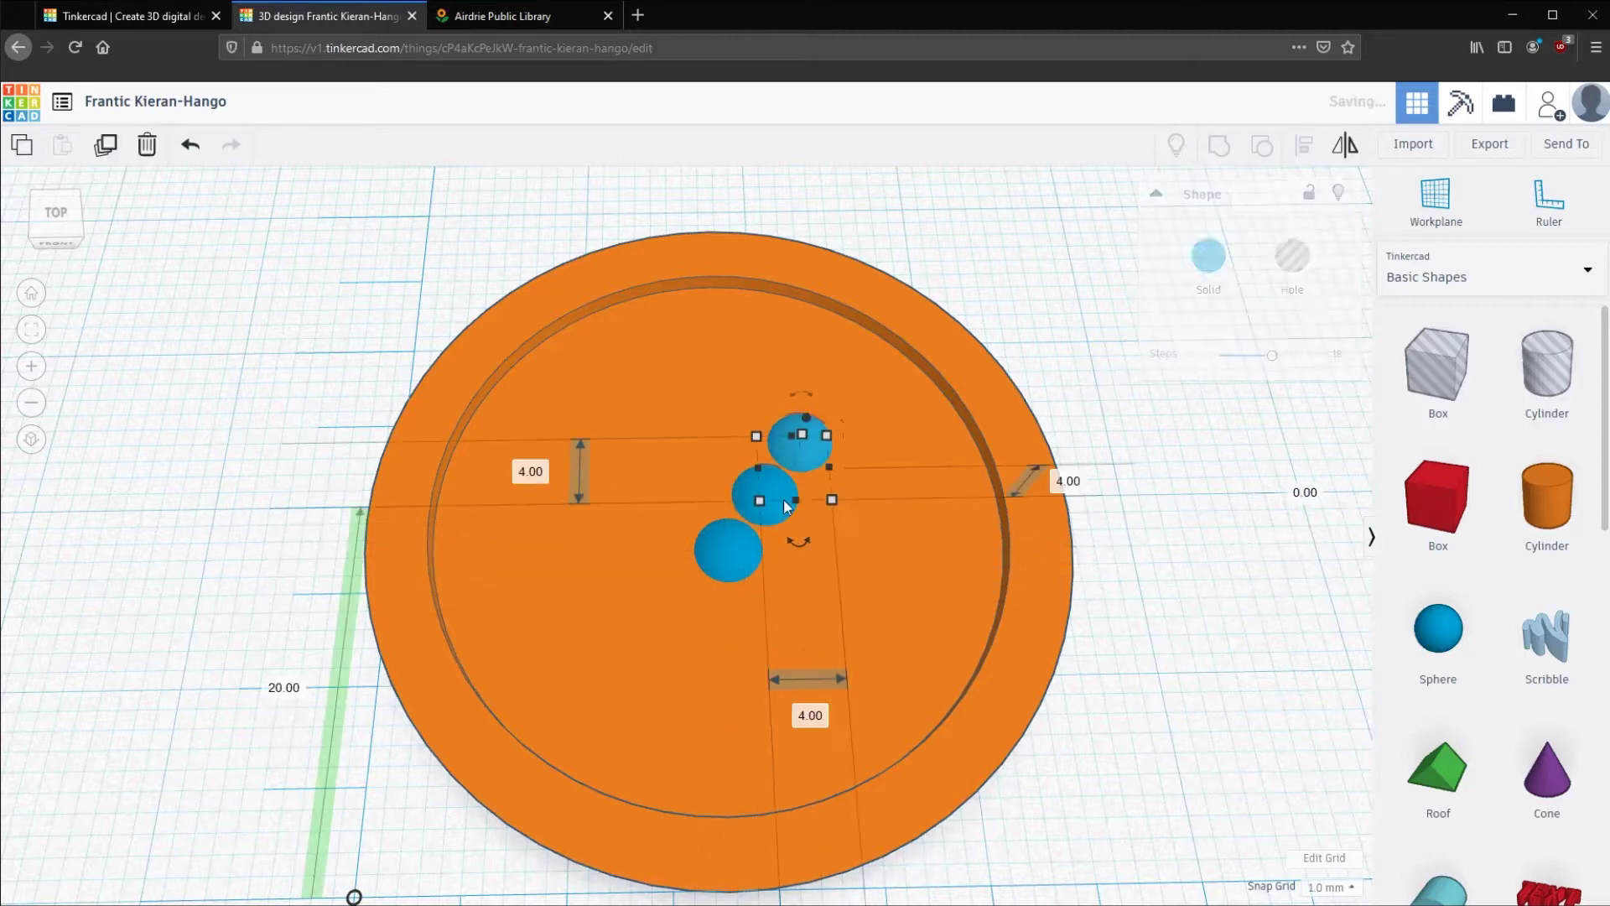
{"action": "key", "text": "ctrl+d"}
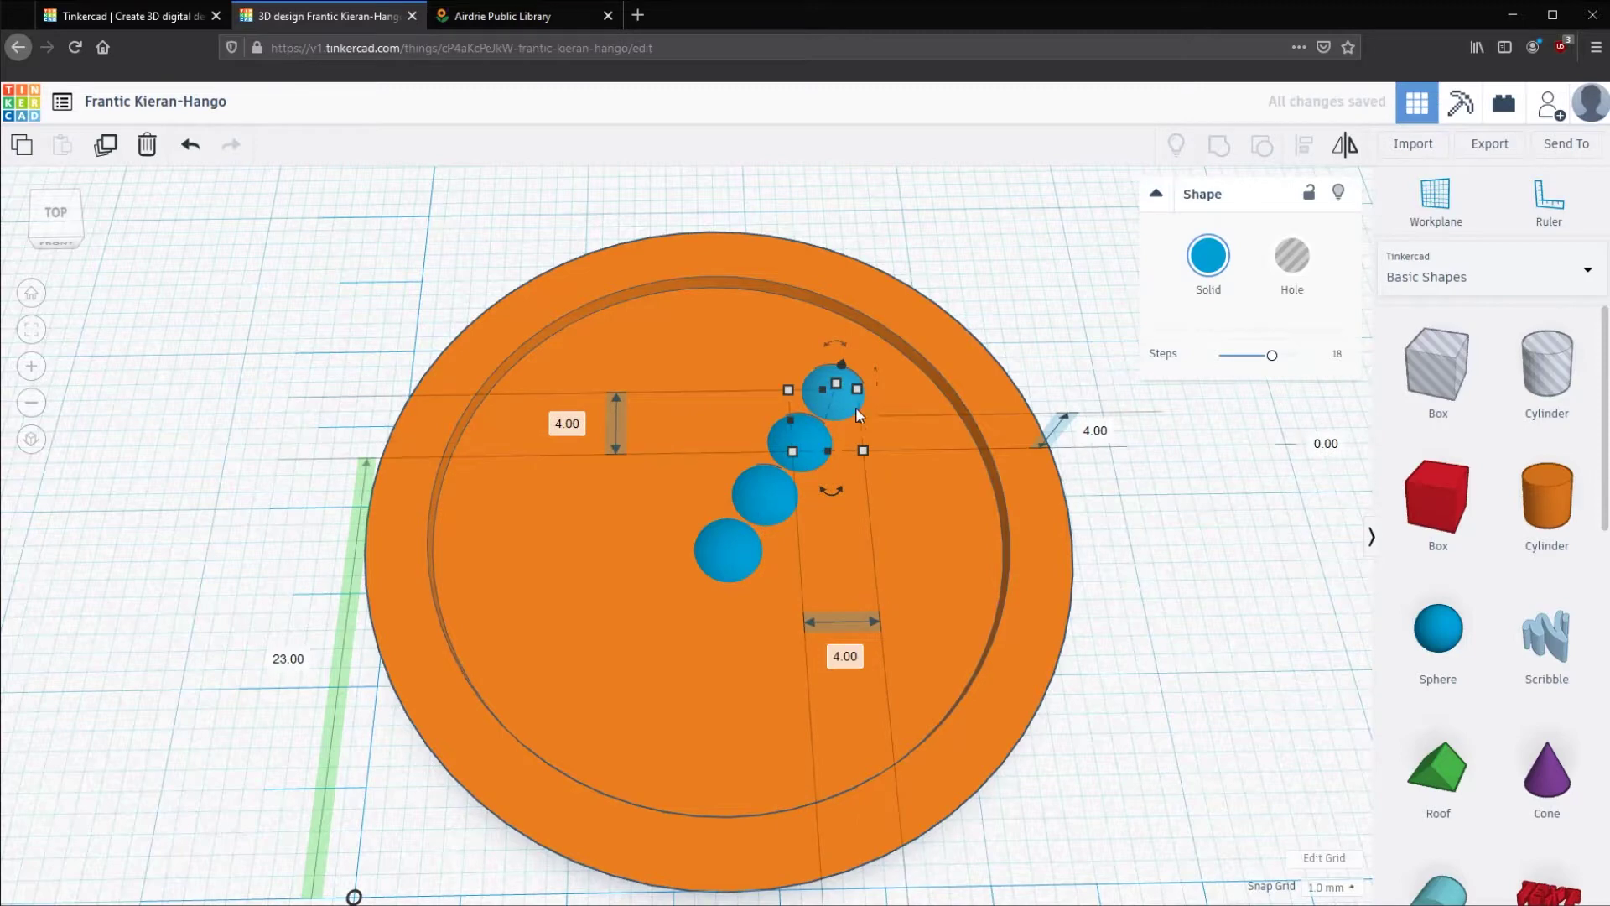
Duplicate more balls to form a second diagonal row of three nested against the first row.
{"action": "key", "text": "ctrl+d"}
{"action": "left_click_drag", "start_coordinate": [843, 361], "coordinate": [686, 500]}
{"action": "key", "text": "ctrl+d"}
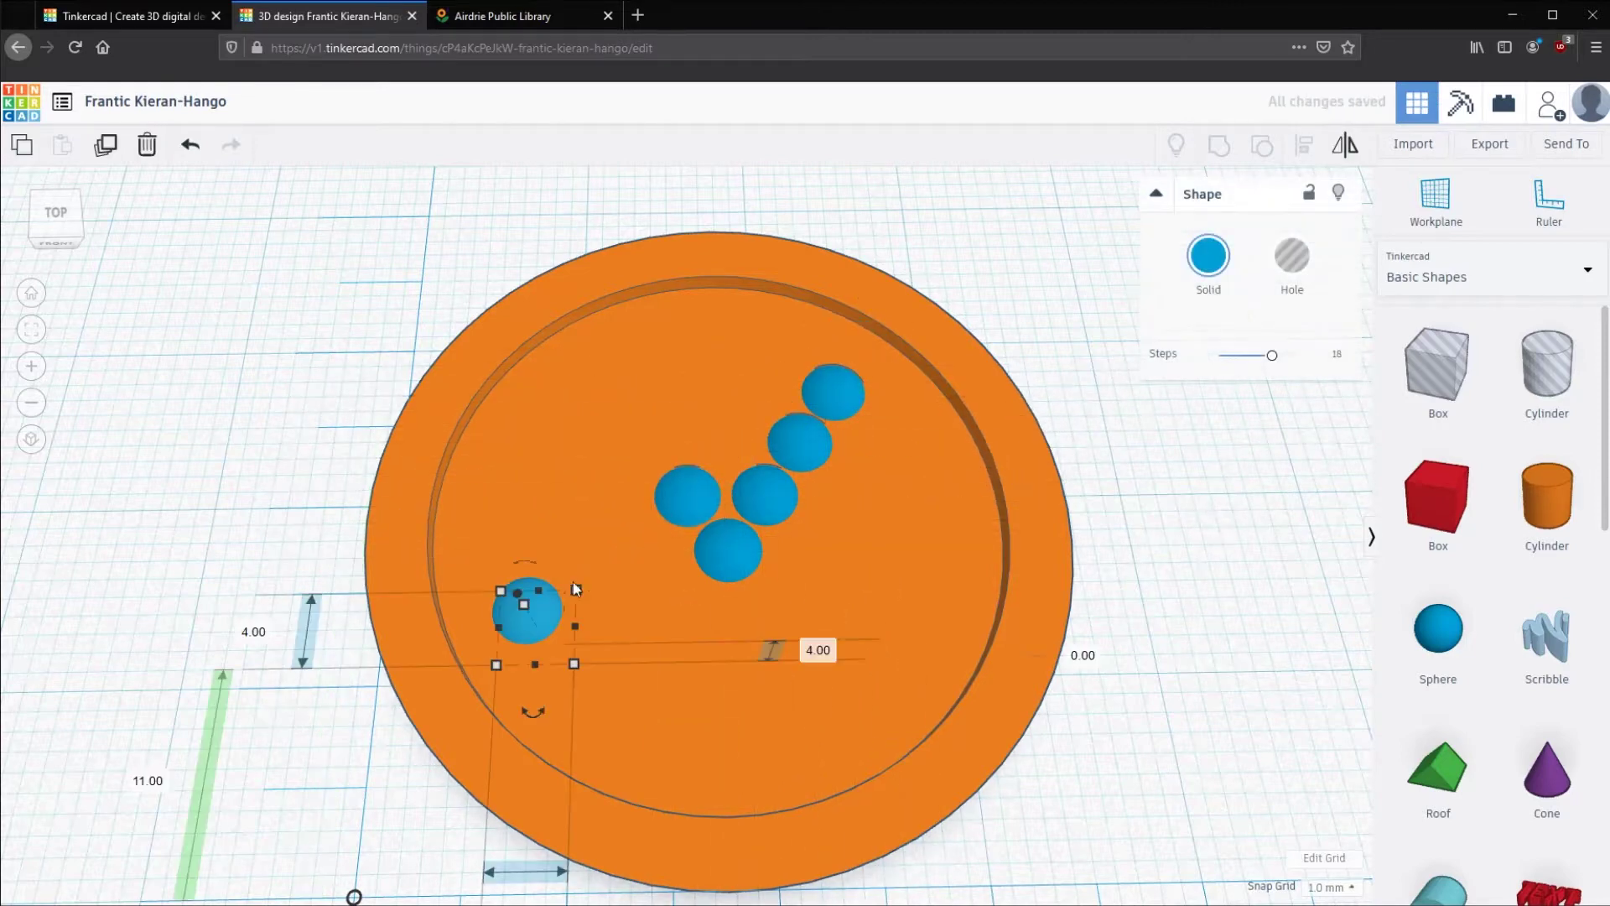
{"action": "left_click_drag", "start_coordinate": [558, 608], "coordinate": [740, 441]}
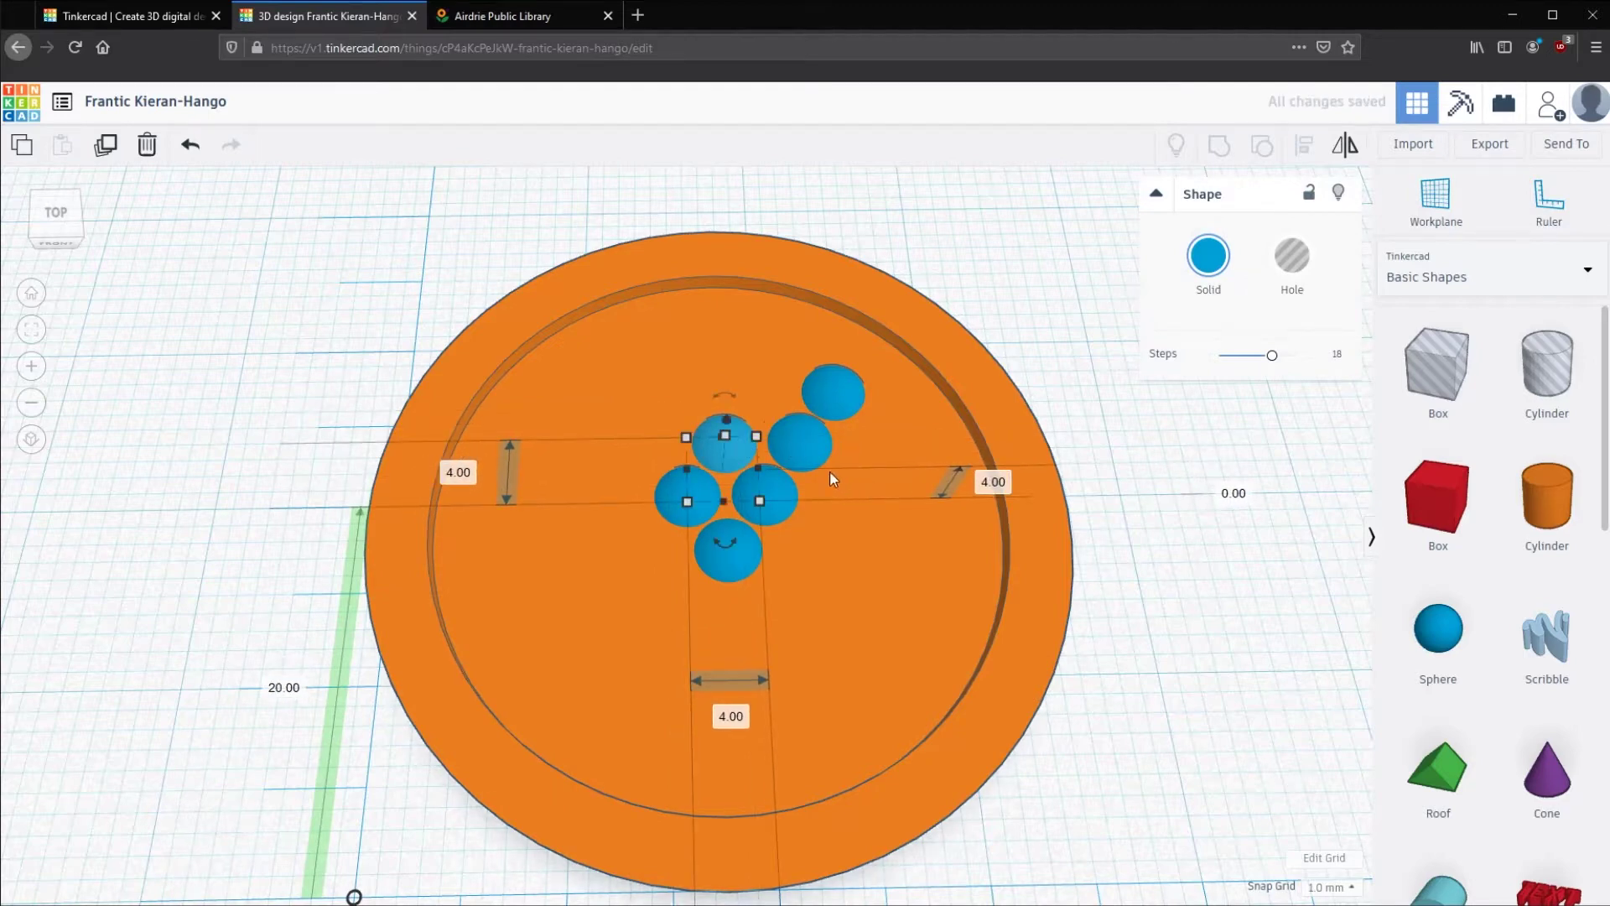
{"action": "key", "text": "ctrl+d"}
Duplicate the remaining balls into place to complete a ten-ball triangle with rows of four, three, two and one.
{"action": "key", "text": "ctrl+d"}
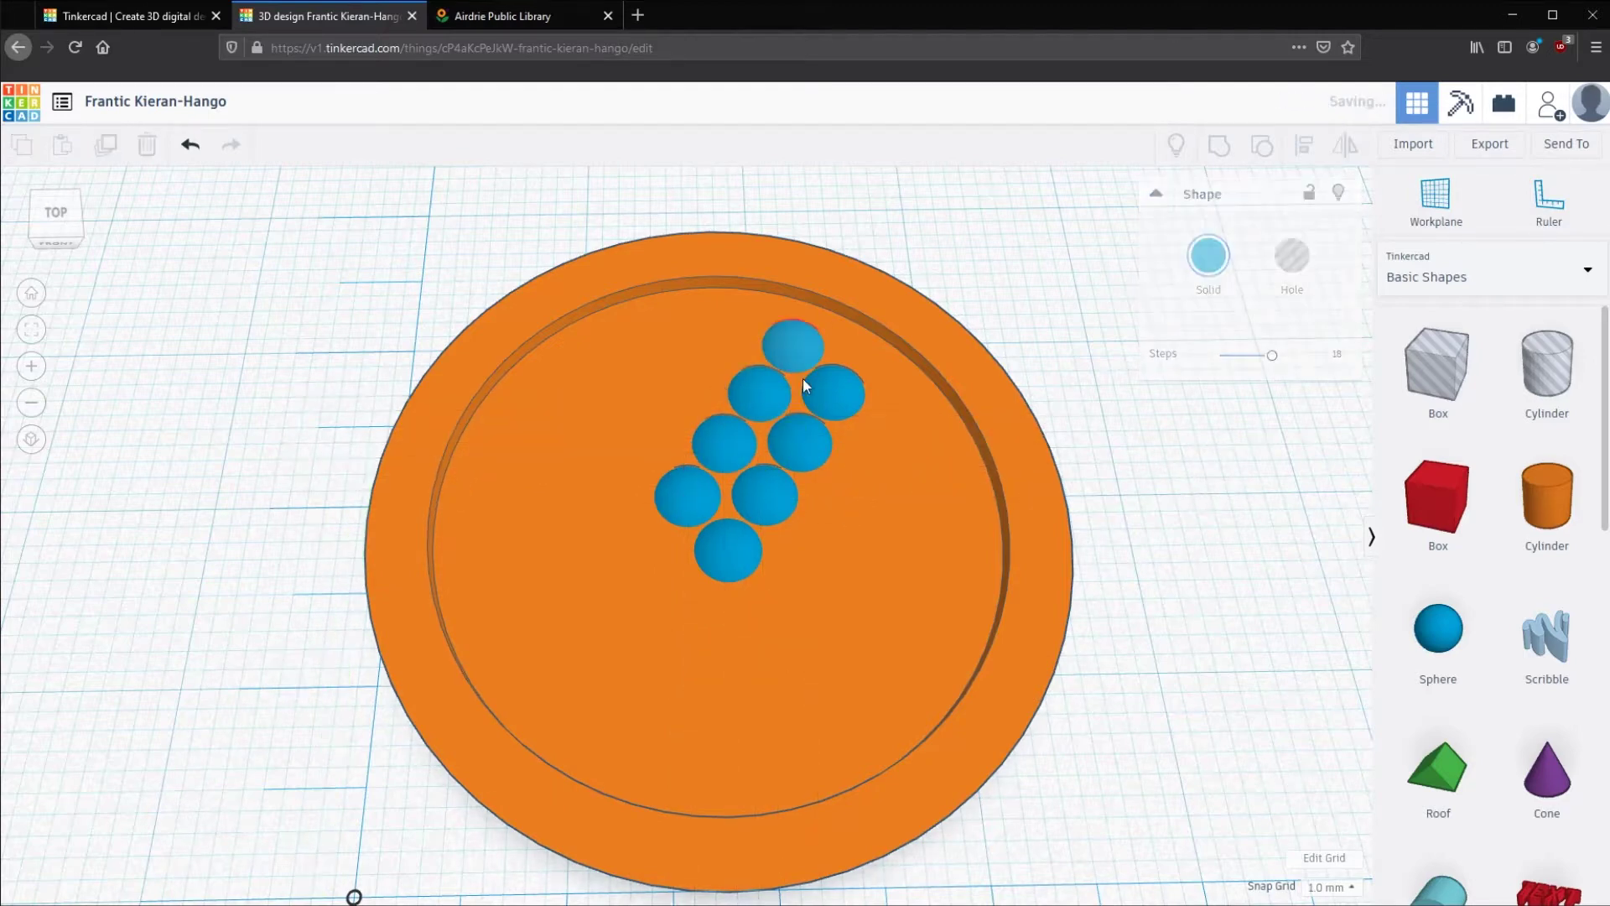
{"action": "left_click_drag", "start_coordinate": [793, 374], "coordinate": [659, 466]}
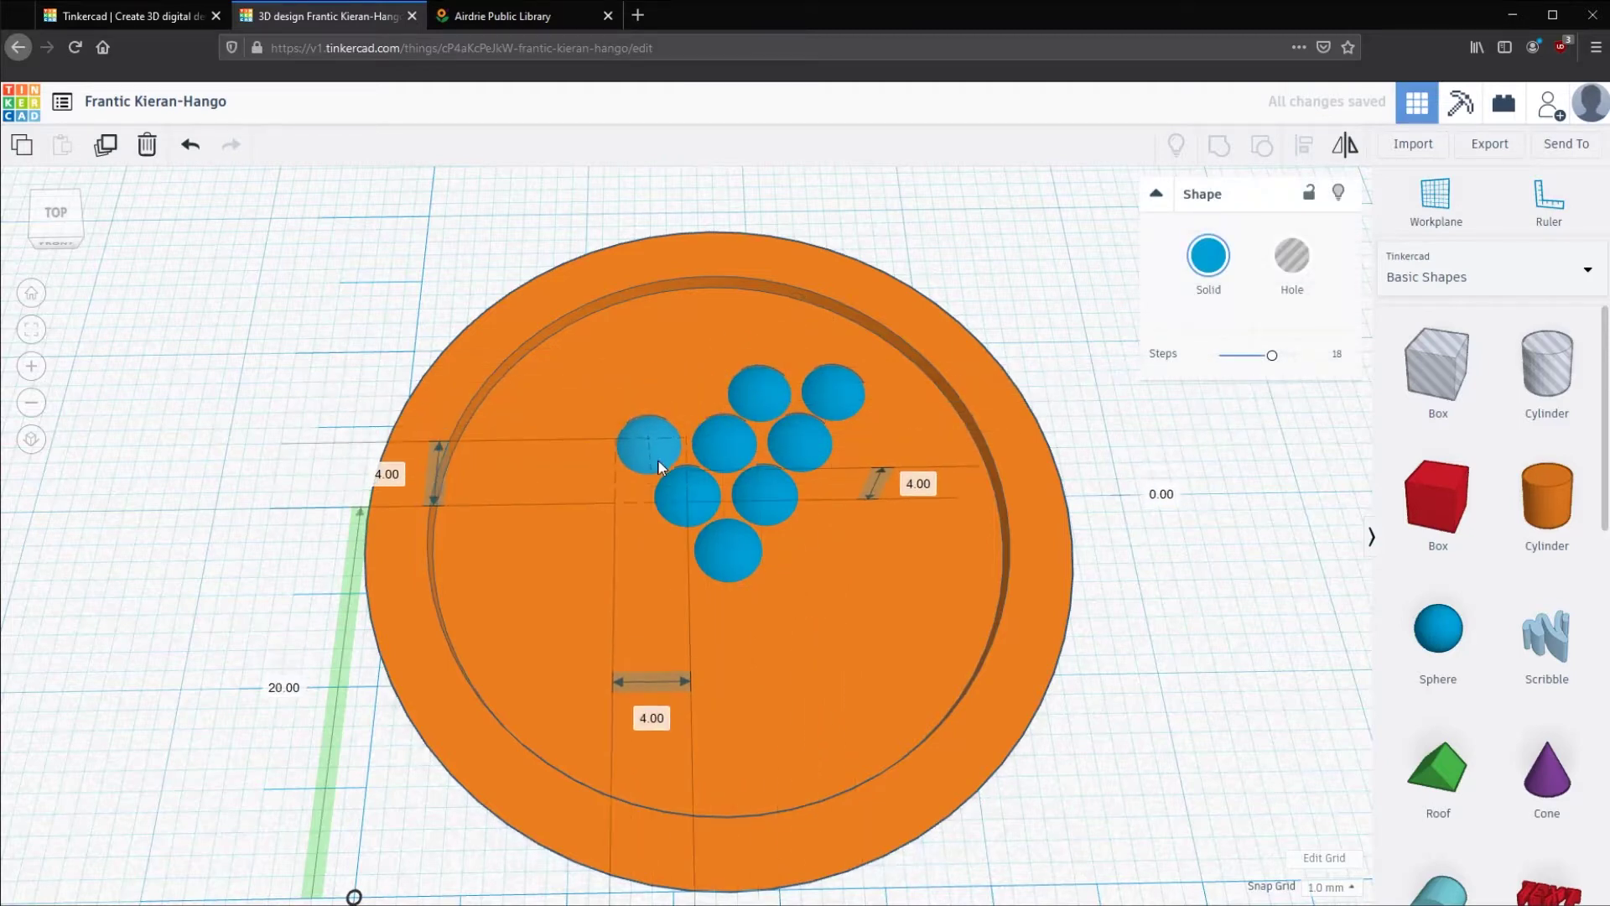
{"action": "key", "text": "ctrl+d"}
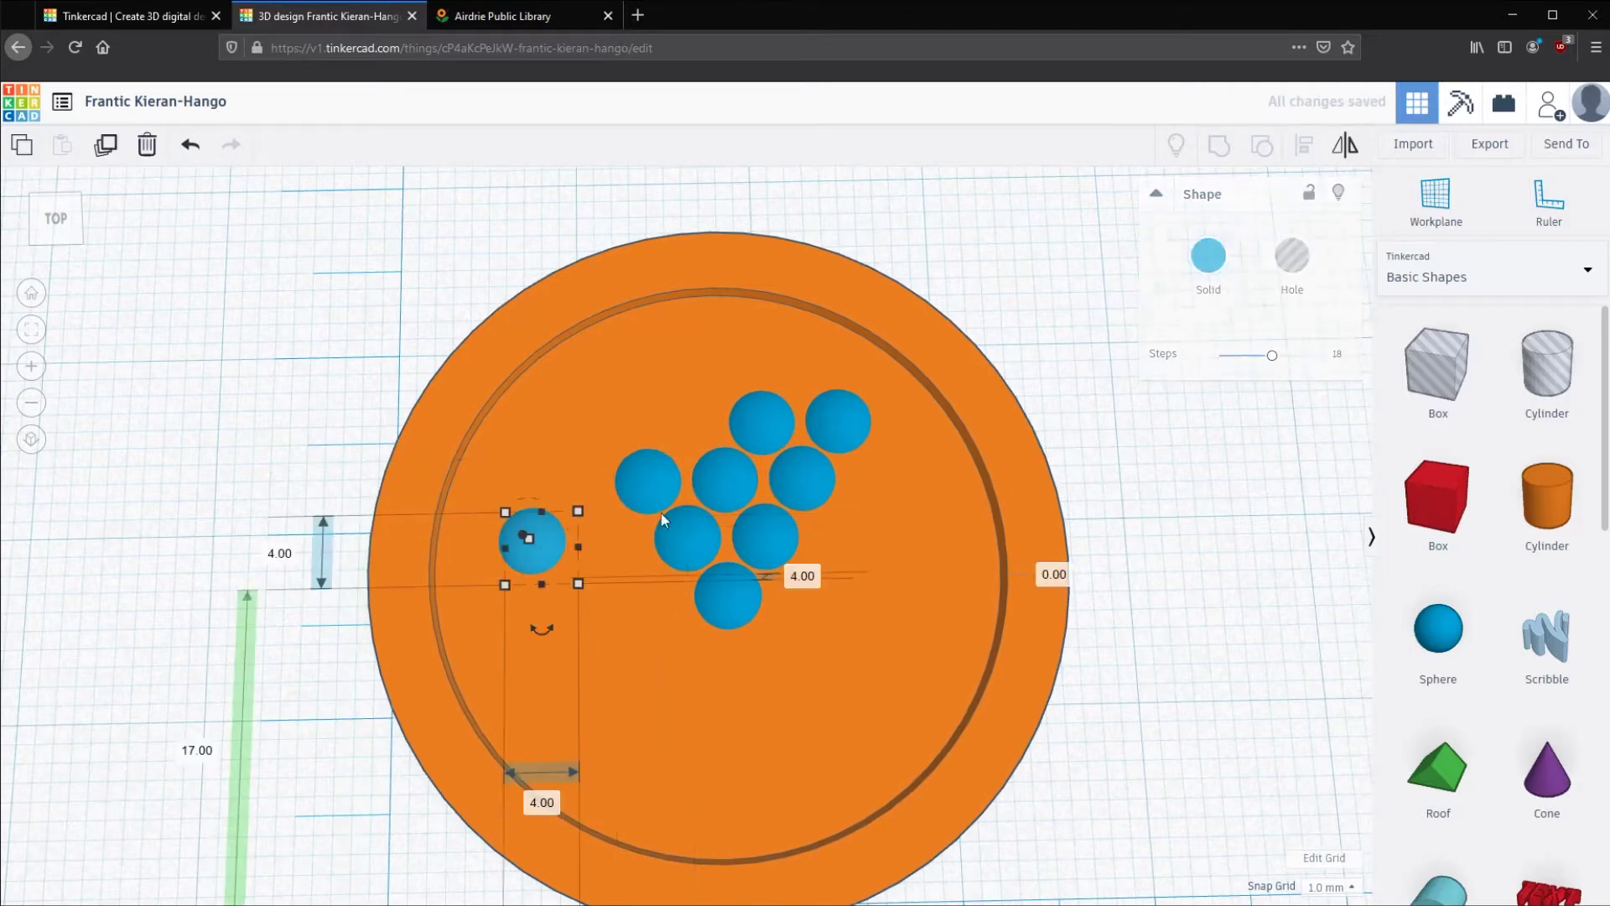
{"action": "left_click_drag", "start_coordinate": [558, 545], "coordinate": [613, 424]}
{"action": "key", "text": "ctrl+d"}
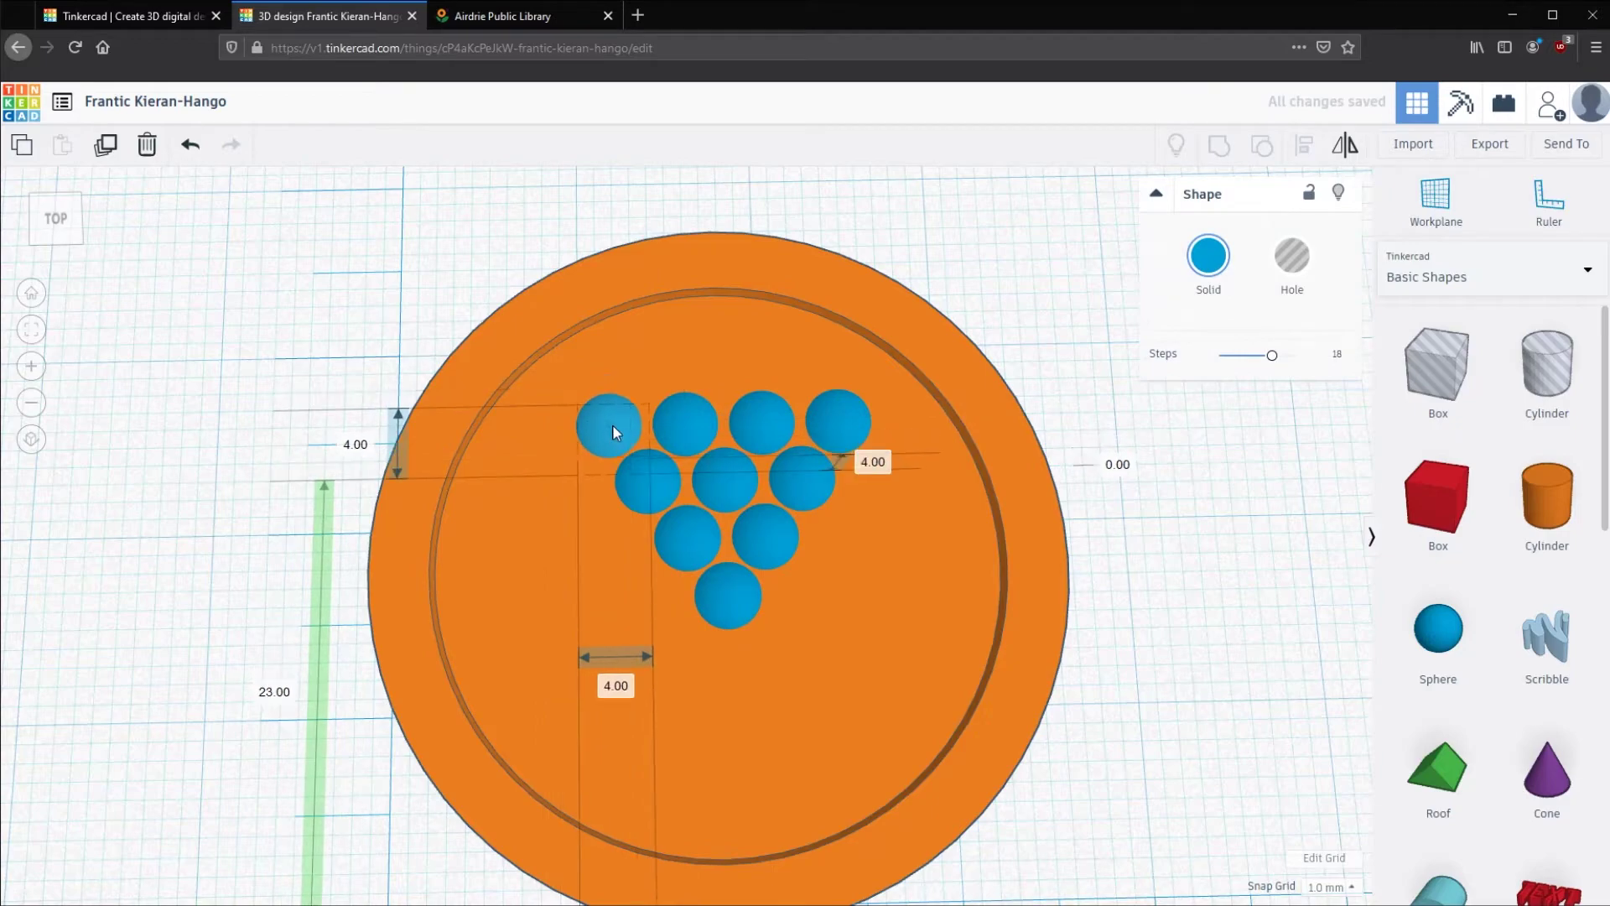
{"action": "right_click_drag", "start_coordinate": [1272, 566], "coordinate": [1245, 511]}
{"action": "left_click", "coordinate": [1186, 453]}
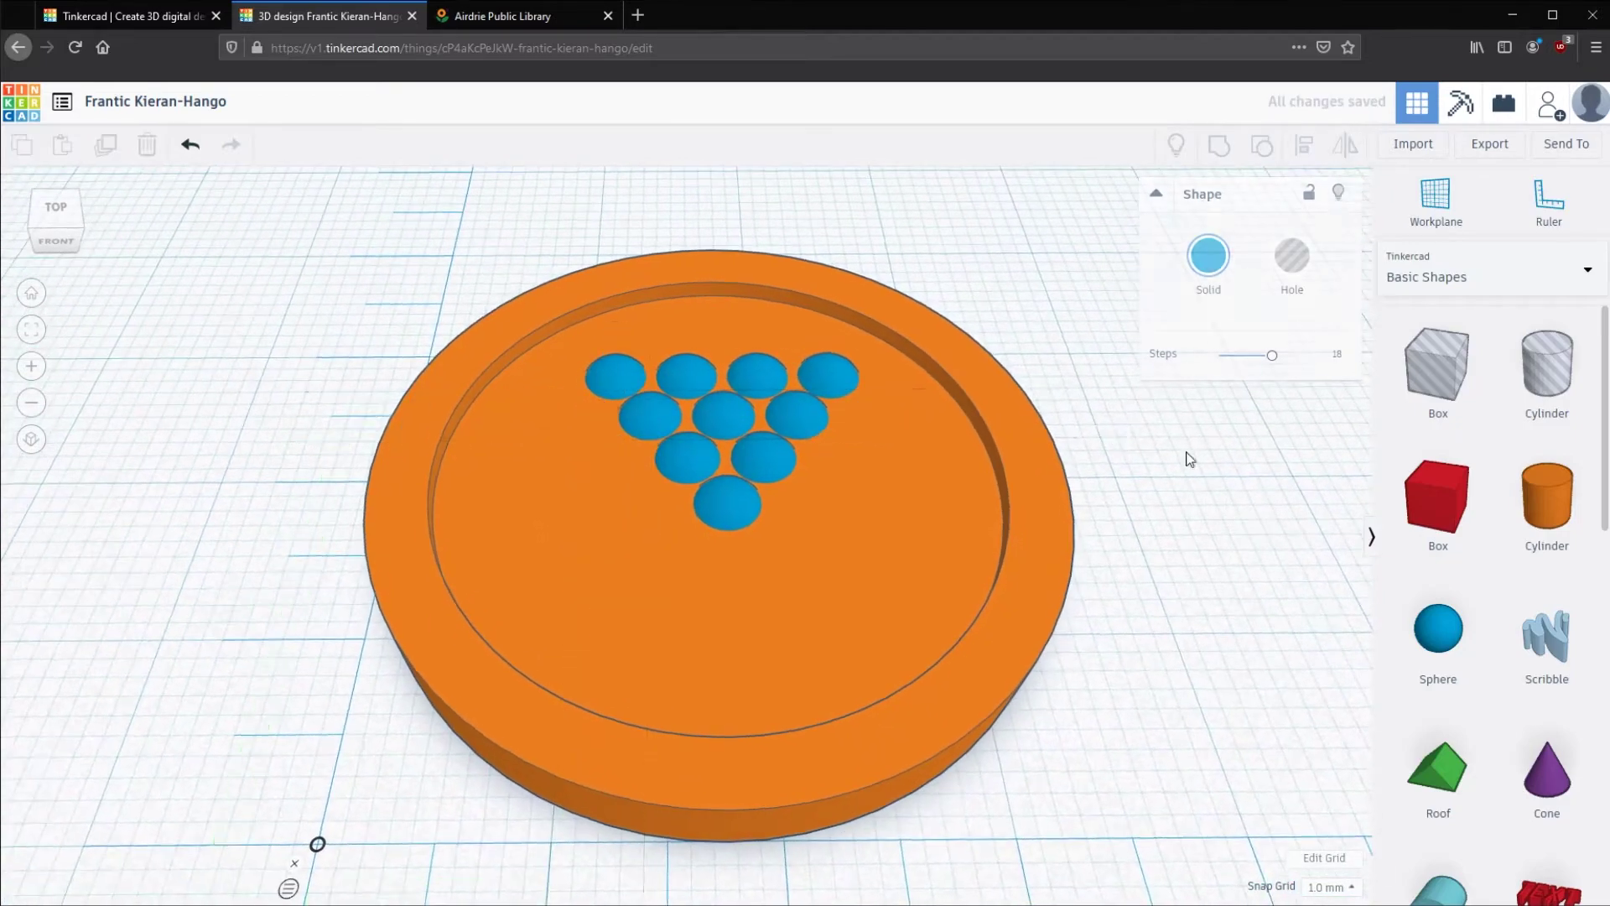
{"action": "right_click_drag", "start_coordinate": [1191, 415], "coordinate": [1187, 471]}
Move all ten balls together 2 mm toward the wide end of the rack, closer to the recess edge.
{"action": "left_click", "coordinate": [838, 409]}
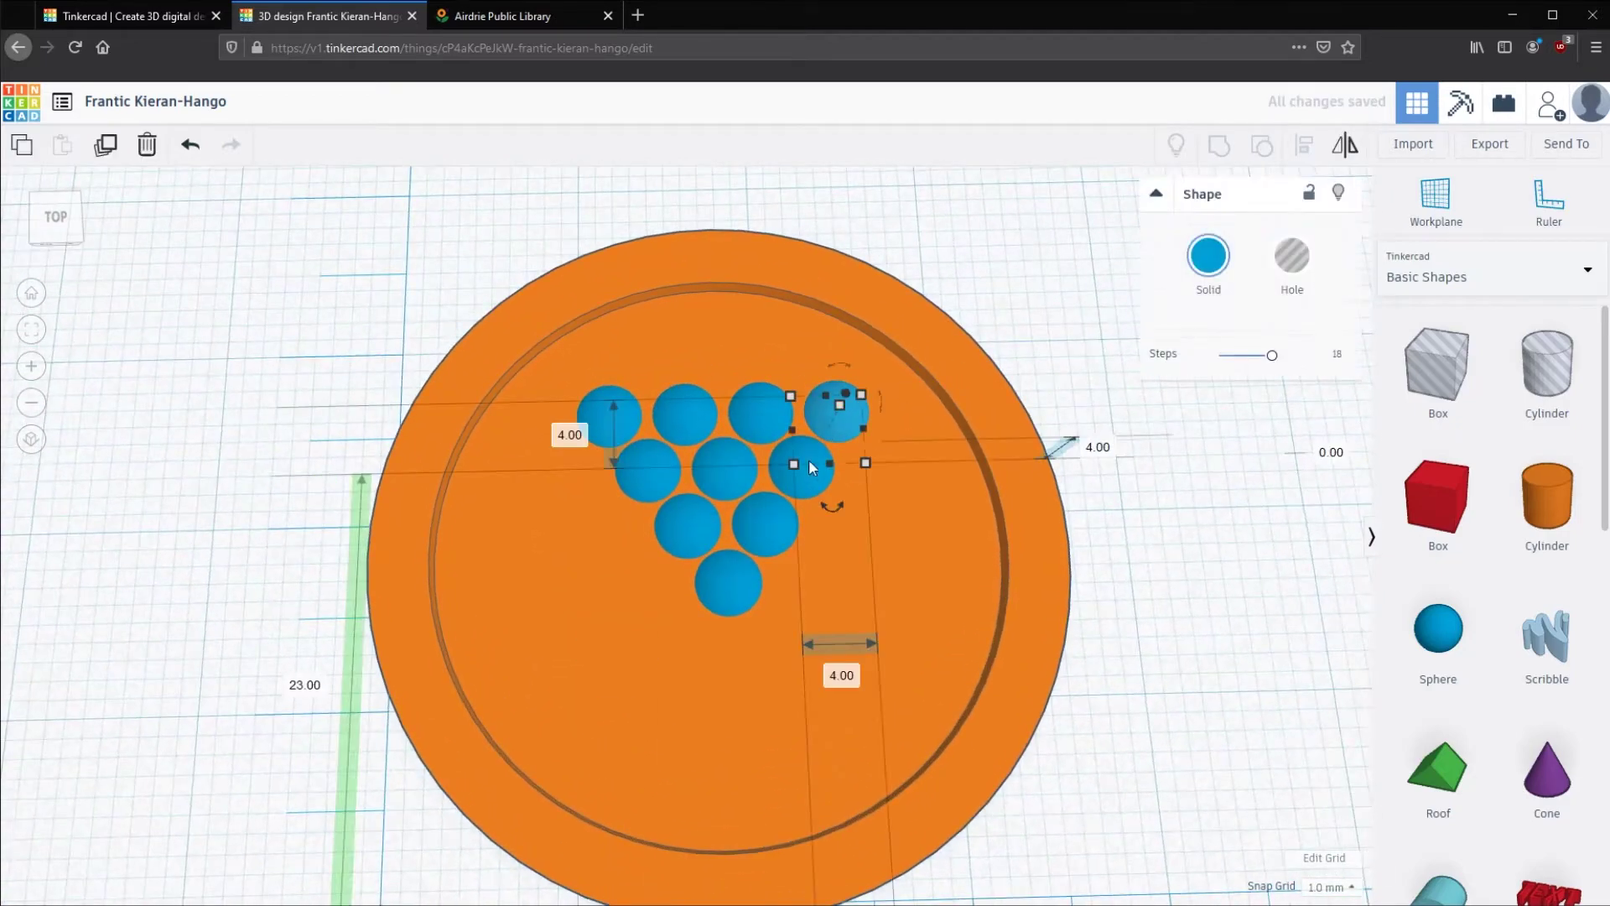
{"action": "left_click", "coordinate": [736, 550]}
{"action": "left_click", "coordinate": [728, 590]}
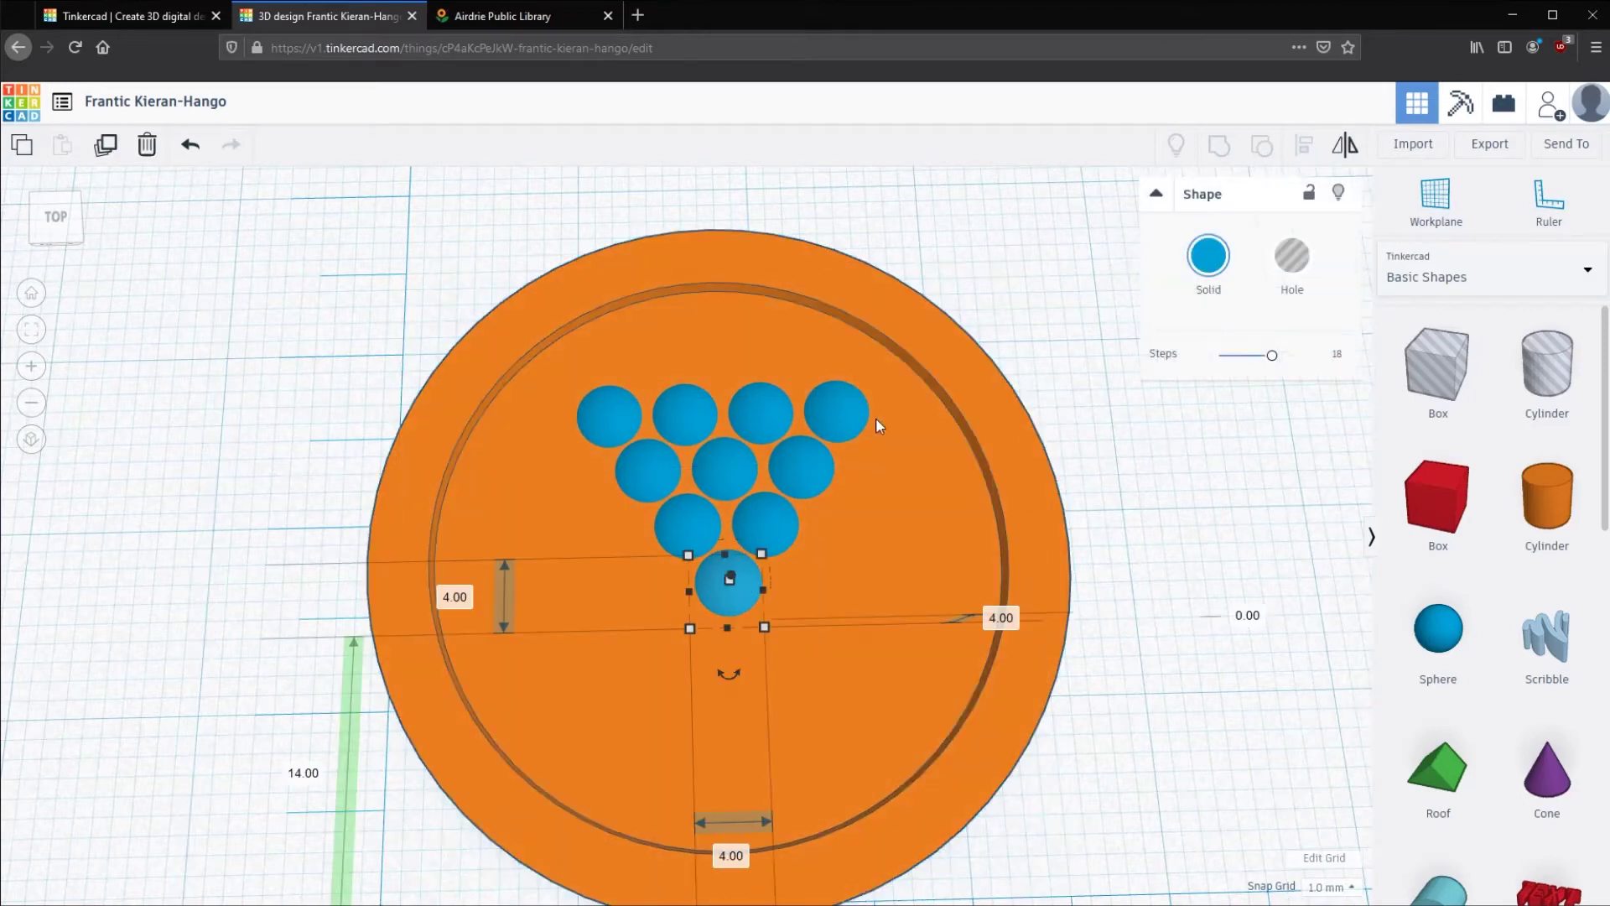
{"action": "left_click", "coordinate": [843, 413]}
{"action": "left_click", "coordinate": [752, 412], "text": "shift"}
{"action": "left_click", "coordinate": [694, 416], "text": "shift"}
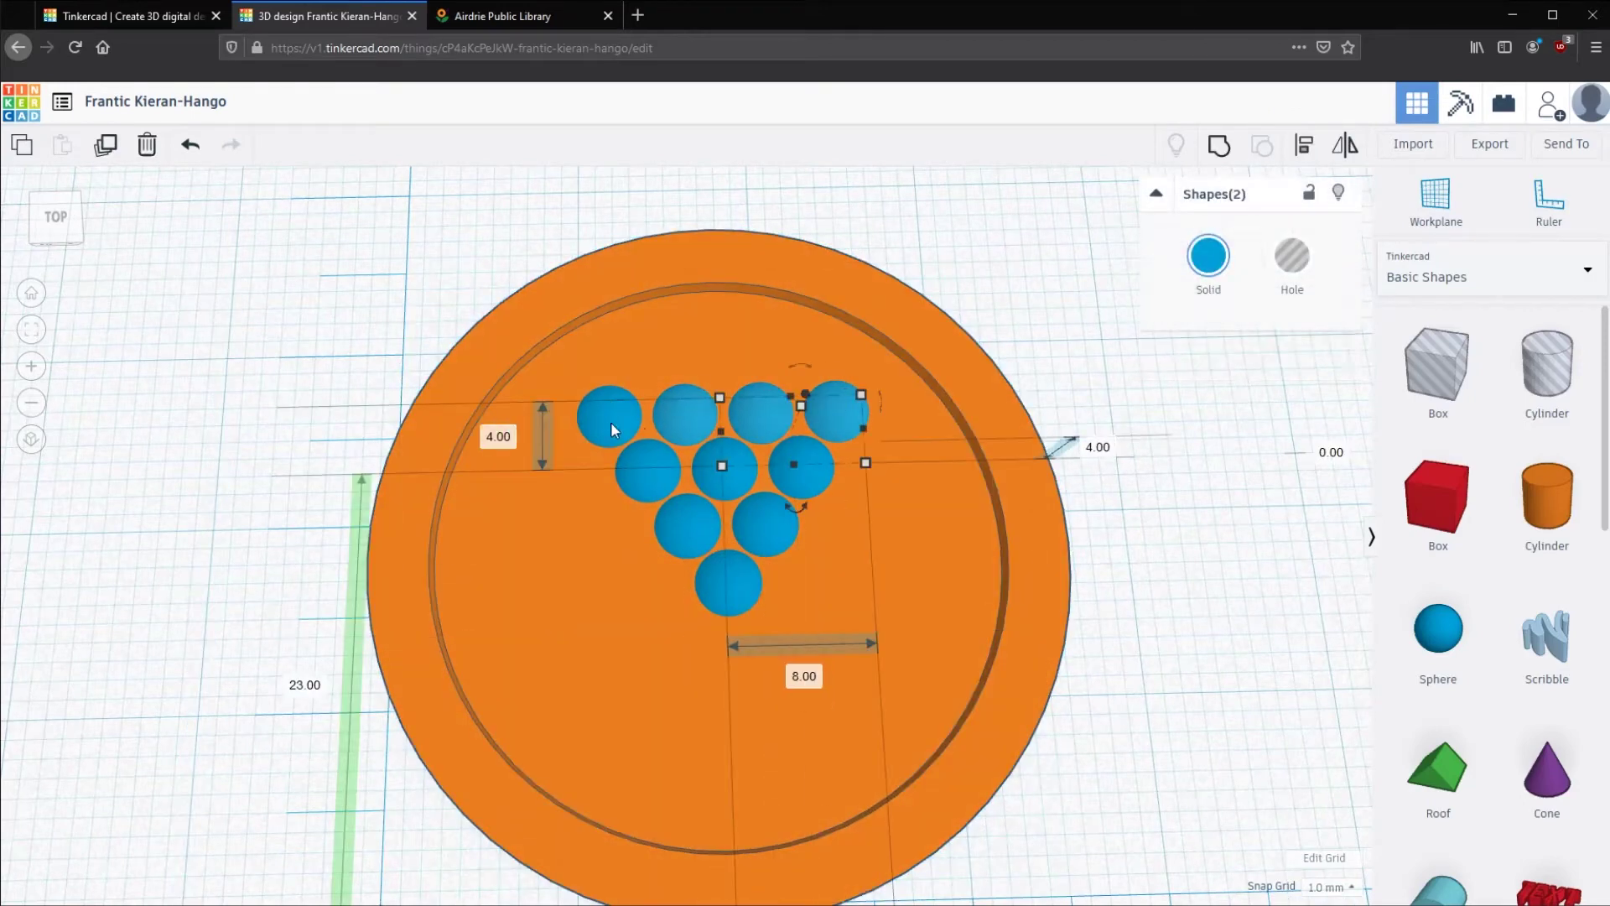
{"action": "left_click", "coordinate": [611, 421], "text": "shift"}
{"action": "left_click", "coordinate": [627, 476], "text": "shift"}
{"action": "left_click", "coordinate": [726, 467], "text": "shift"}
{"action": "left_click", "coordinate": [799, 471], "text": "shift"}
{"action": "left_click", "coordinate": [765, 524], "text": "shift"}
{"action": "left_click", "coordinate": [701, 535], "text": "shift"}
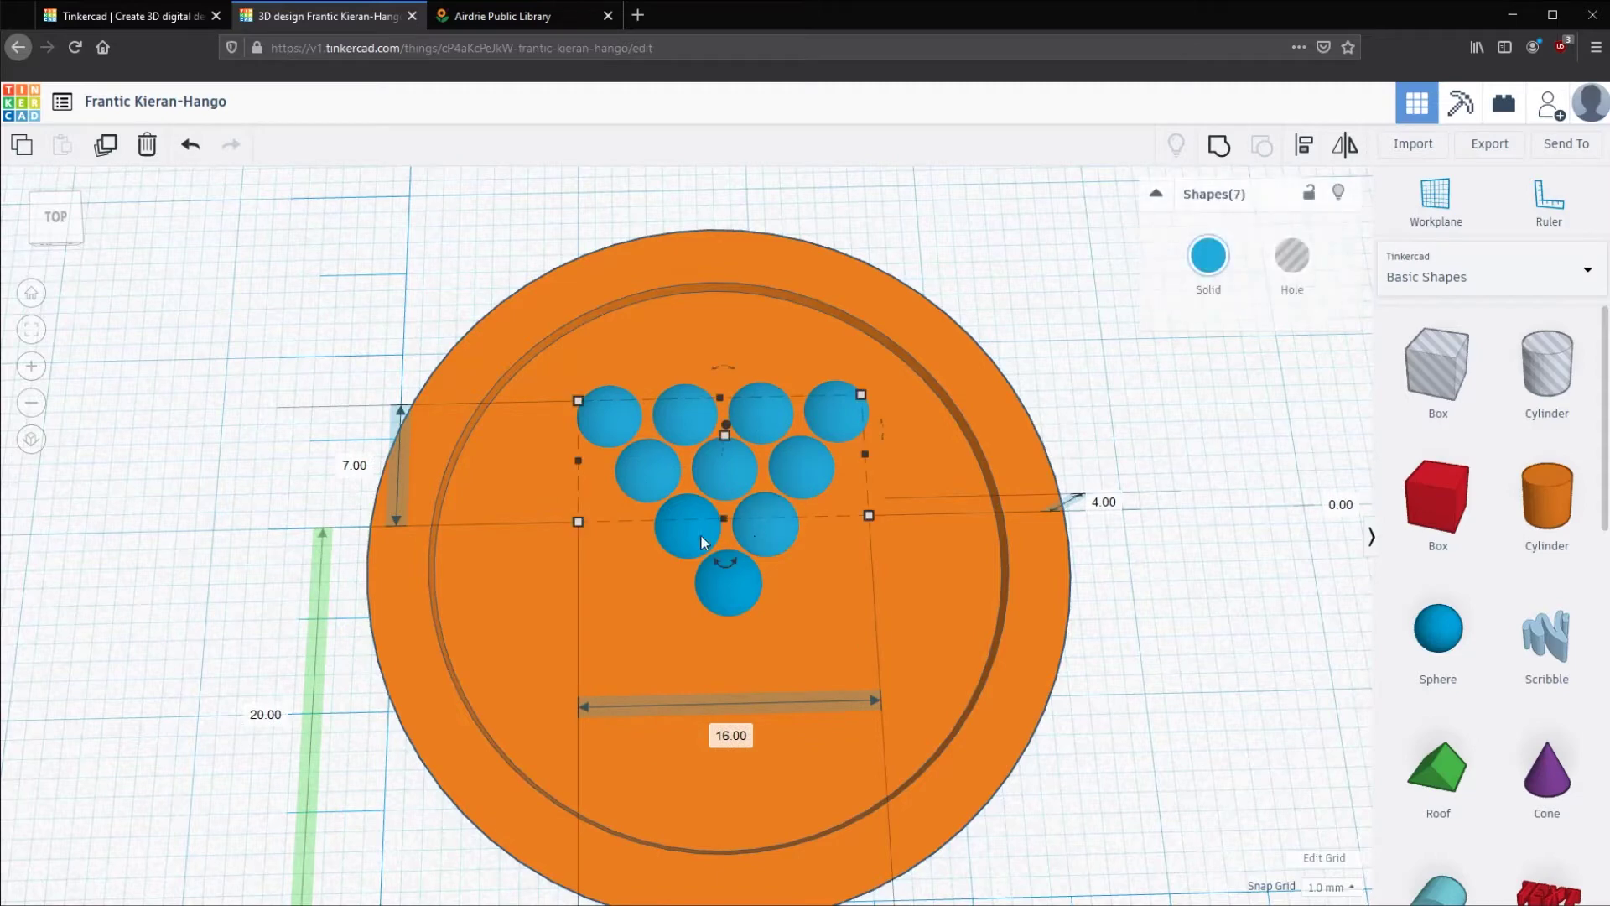
{"action": "left_click", "coordinate": [715, 573], "text": "shift"}
{"action": "left_click", "coordinate": [742, 586], "text": "shift"}
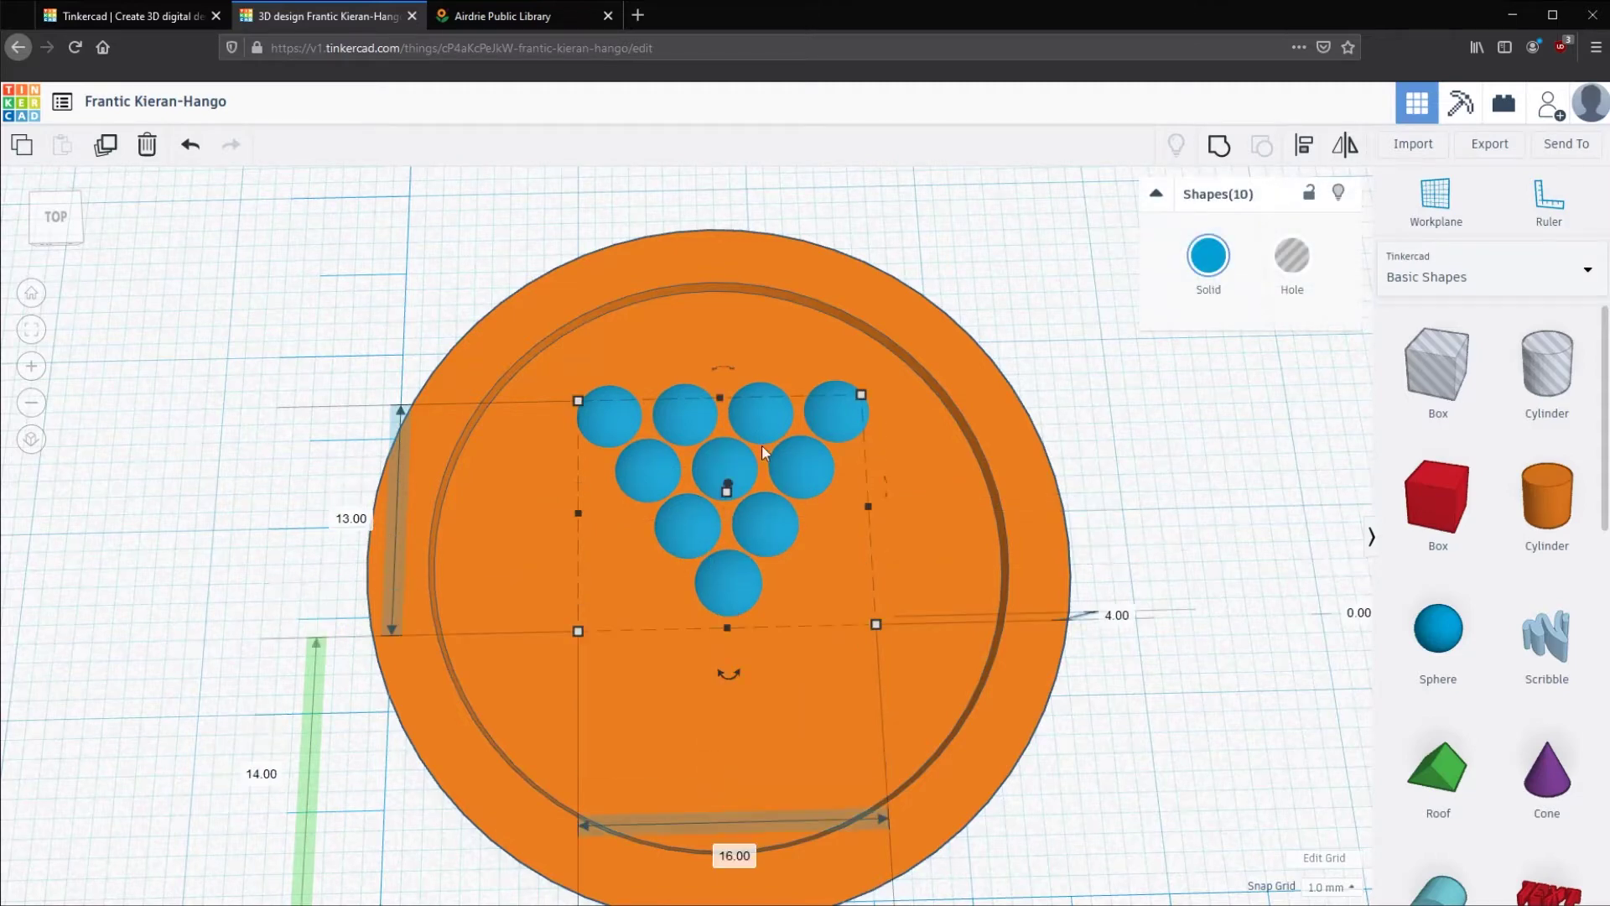
{"action": "left_click_drag", "start_coordinate": [764, 454], "coordinate": [766, 383]}
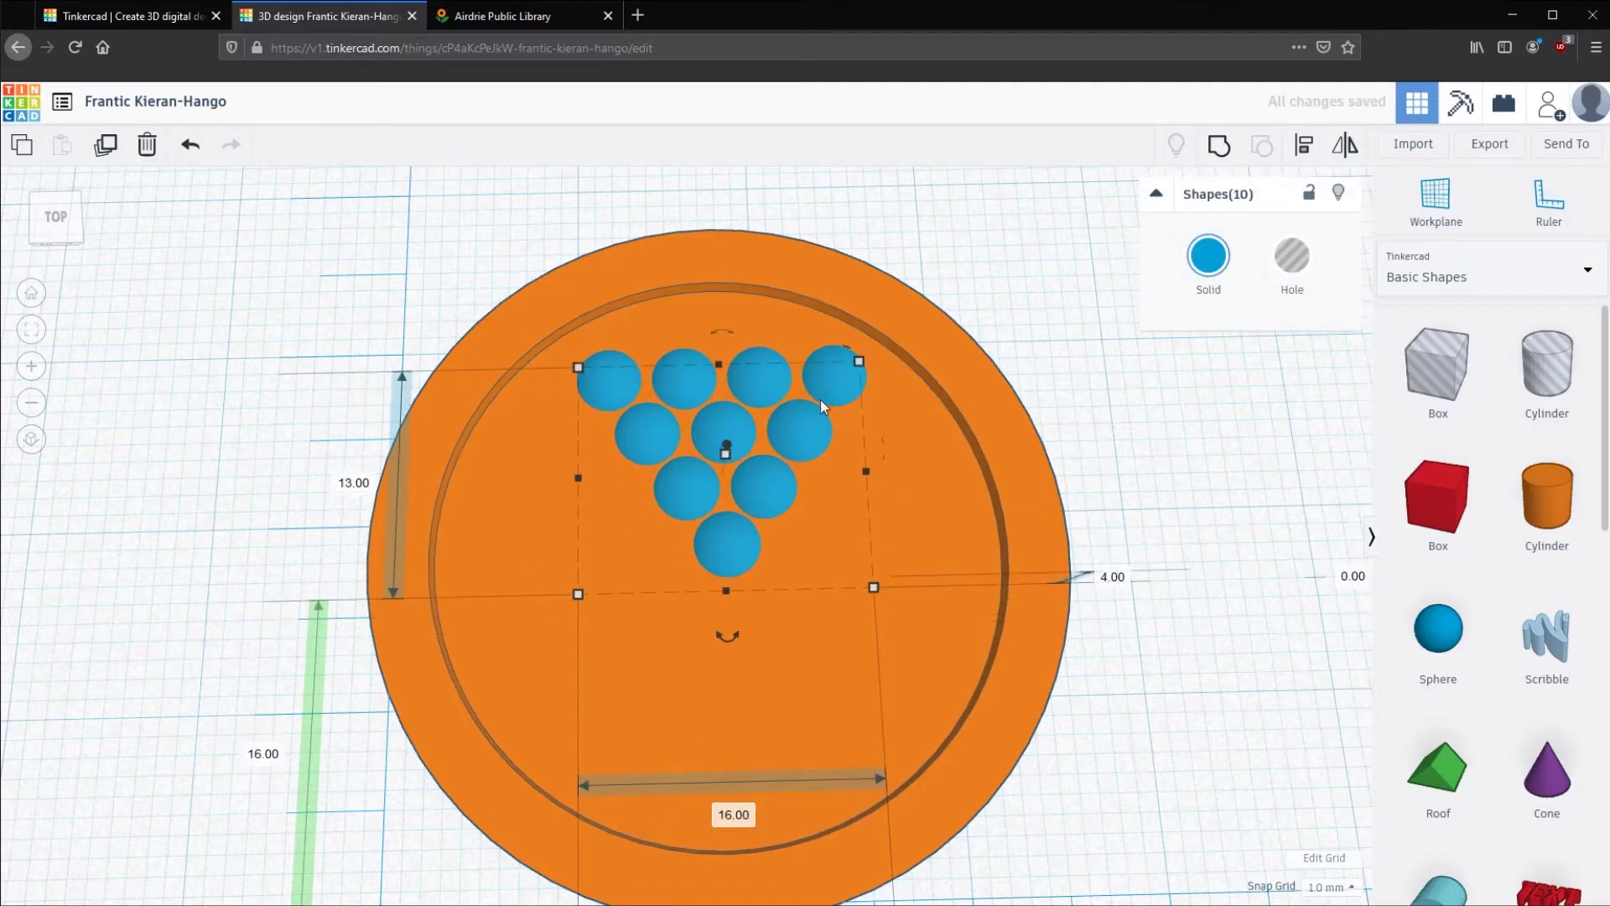
{"action": "left_click", "coordinate": [1043, 439]}
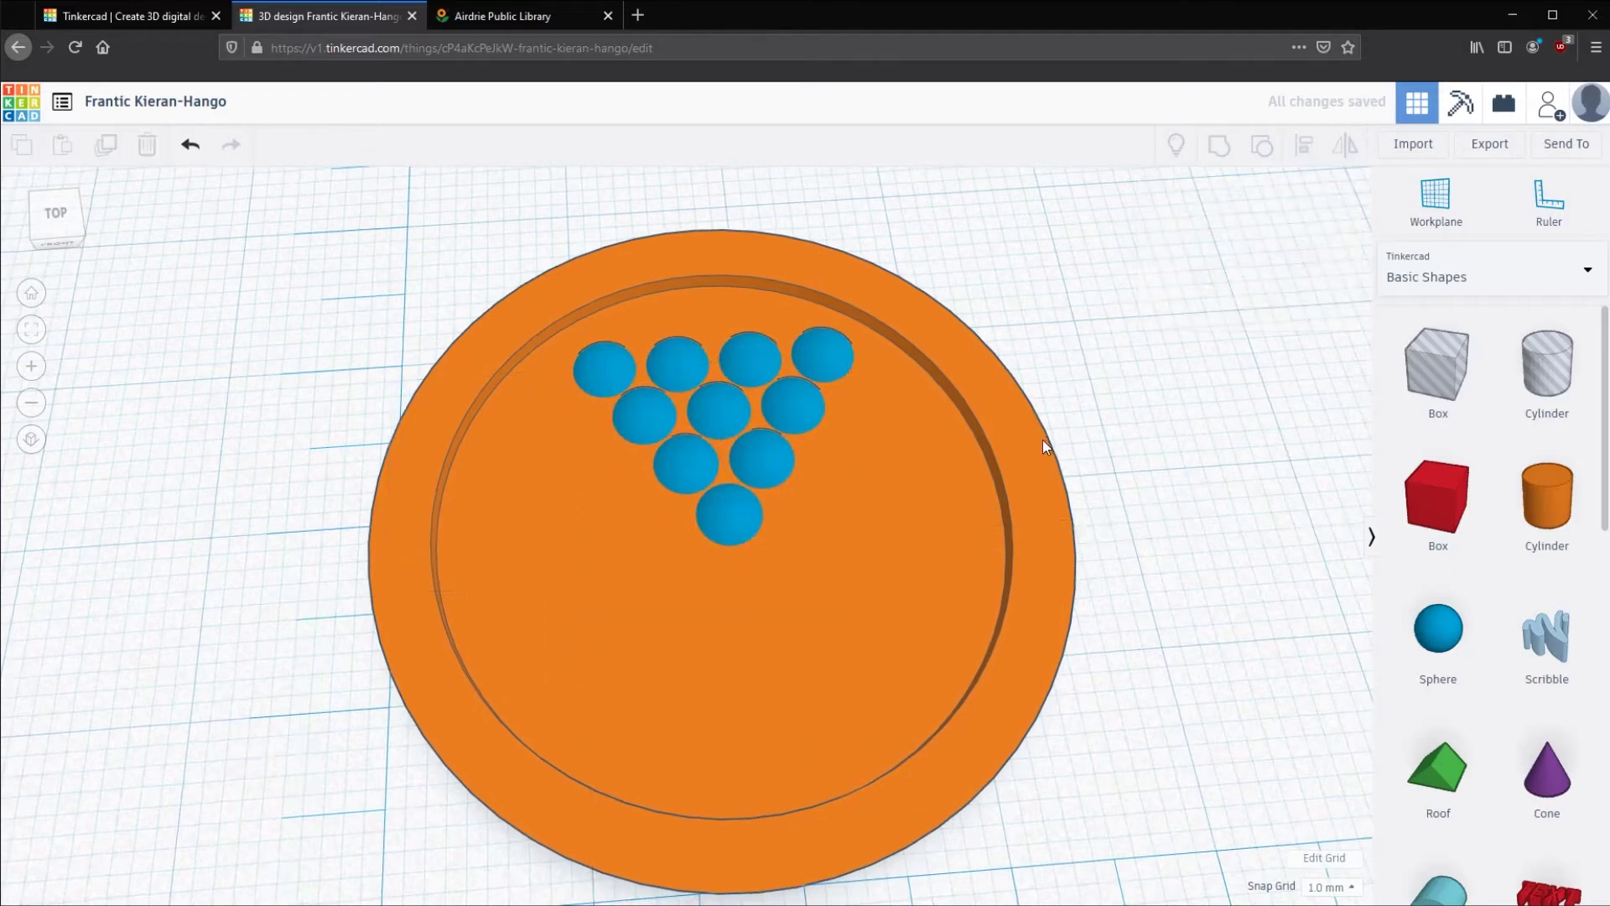
Shift the two-ball row and the tip ball together 2 mm away from the three-ball row.
{"action": "left_click", "coordinate": [658, 415]}
{"action": "left_click", "coordinate": [714, 406], "text": "shift"}
{"action": "left_click", "coordinate": [797, 406], "text": "shift"}
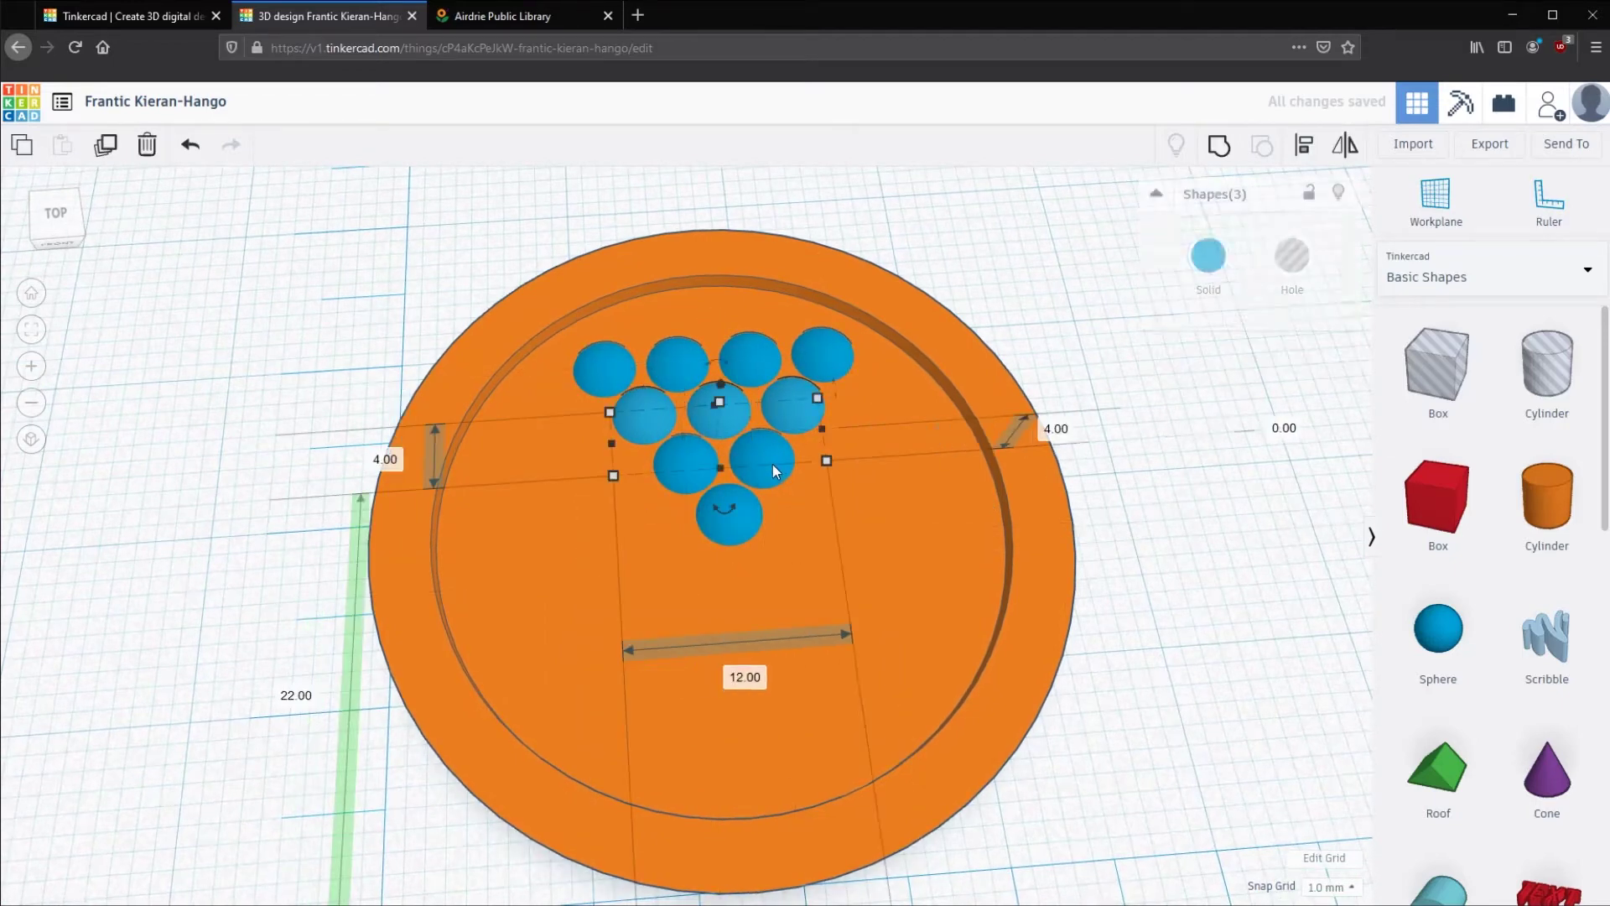
{"action": "left_click", "coordinate": [1126, 459]}
{"action": "left_click", "coordinate": [675, 457]}
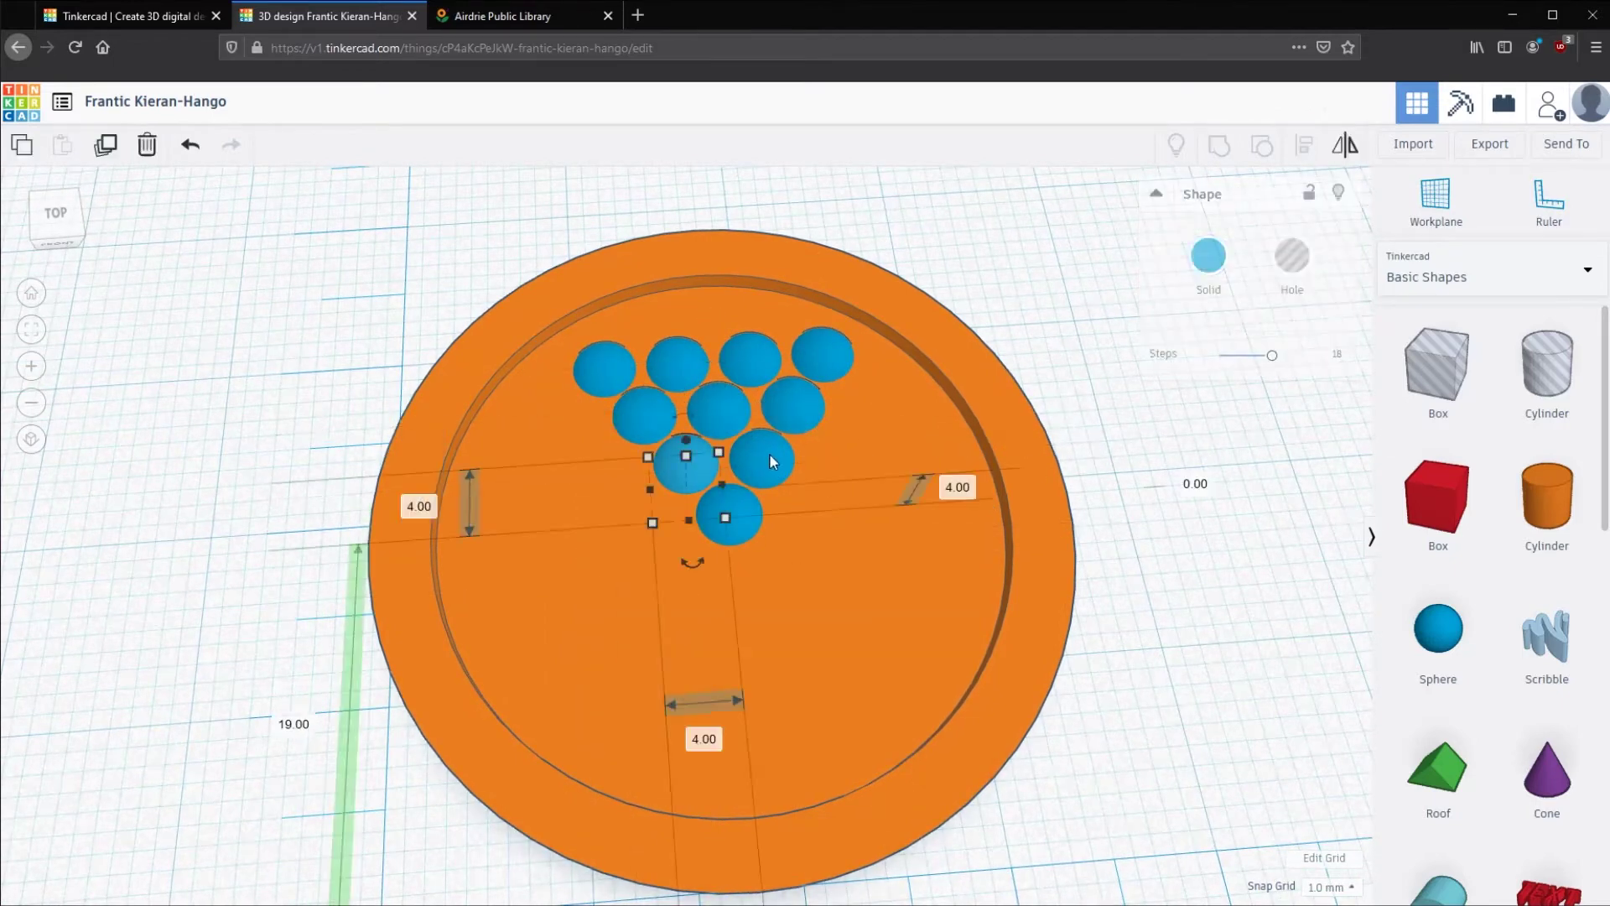
{"action": "left_click", "coordinate": [762, 481], "text": "shift"}
{"action": "key", "text": "Down"}
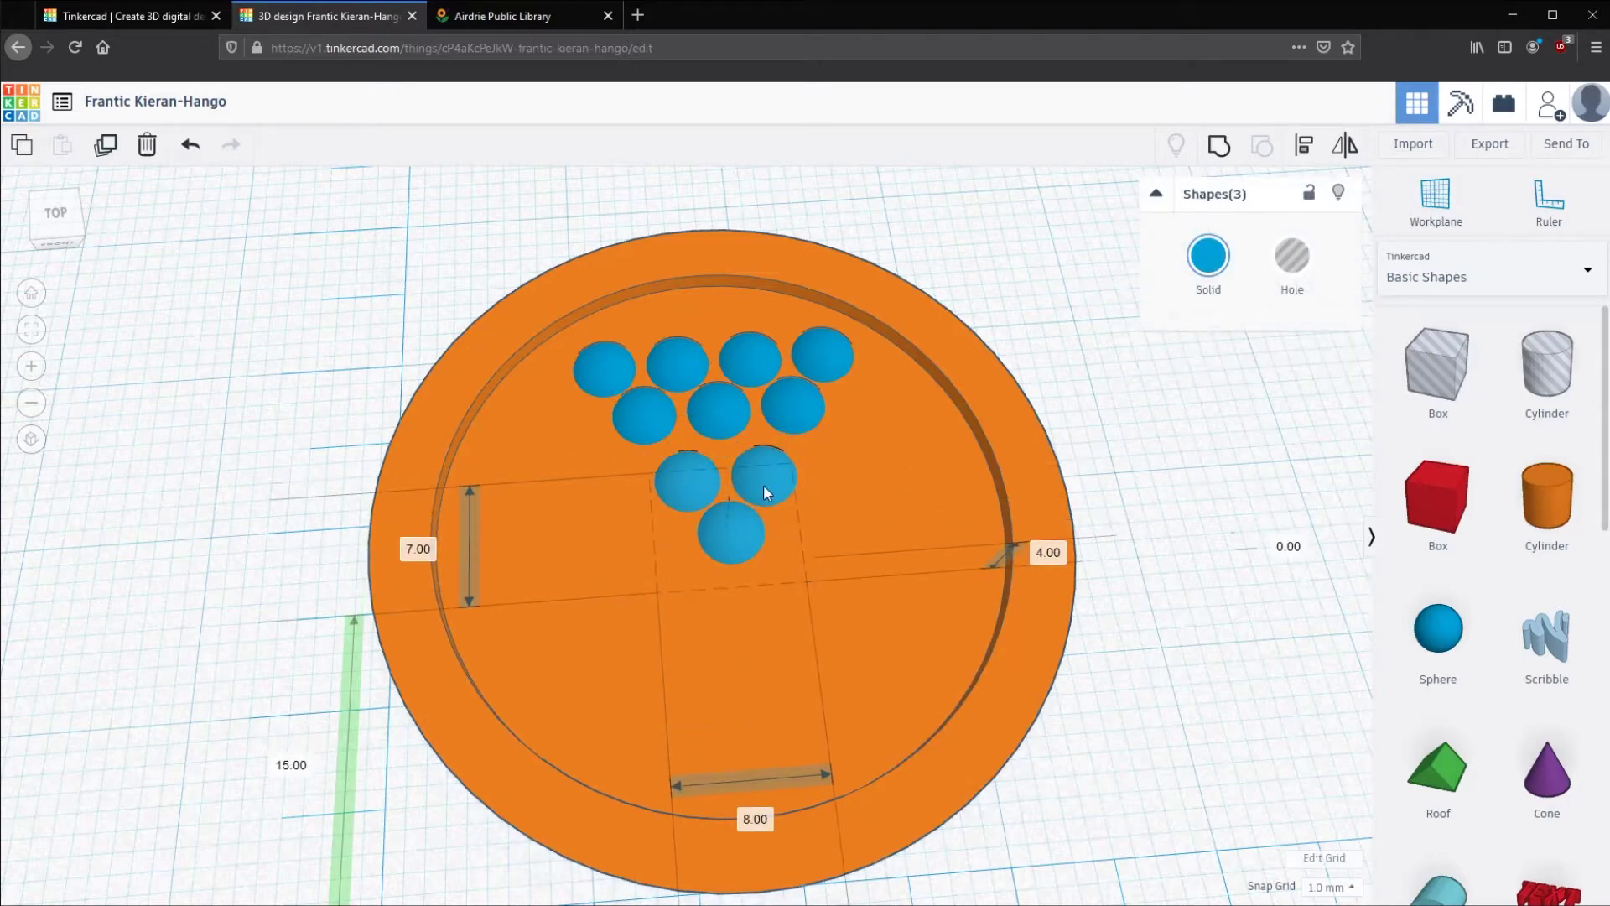
{"action": "key", "text": "Down"}
Set the snap grid to 0.25 mm and nudge the three-ball row 0.25 mm away from the four-ball row.
{"action": "left_click", "coordinate": [647, 414]}
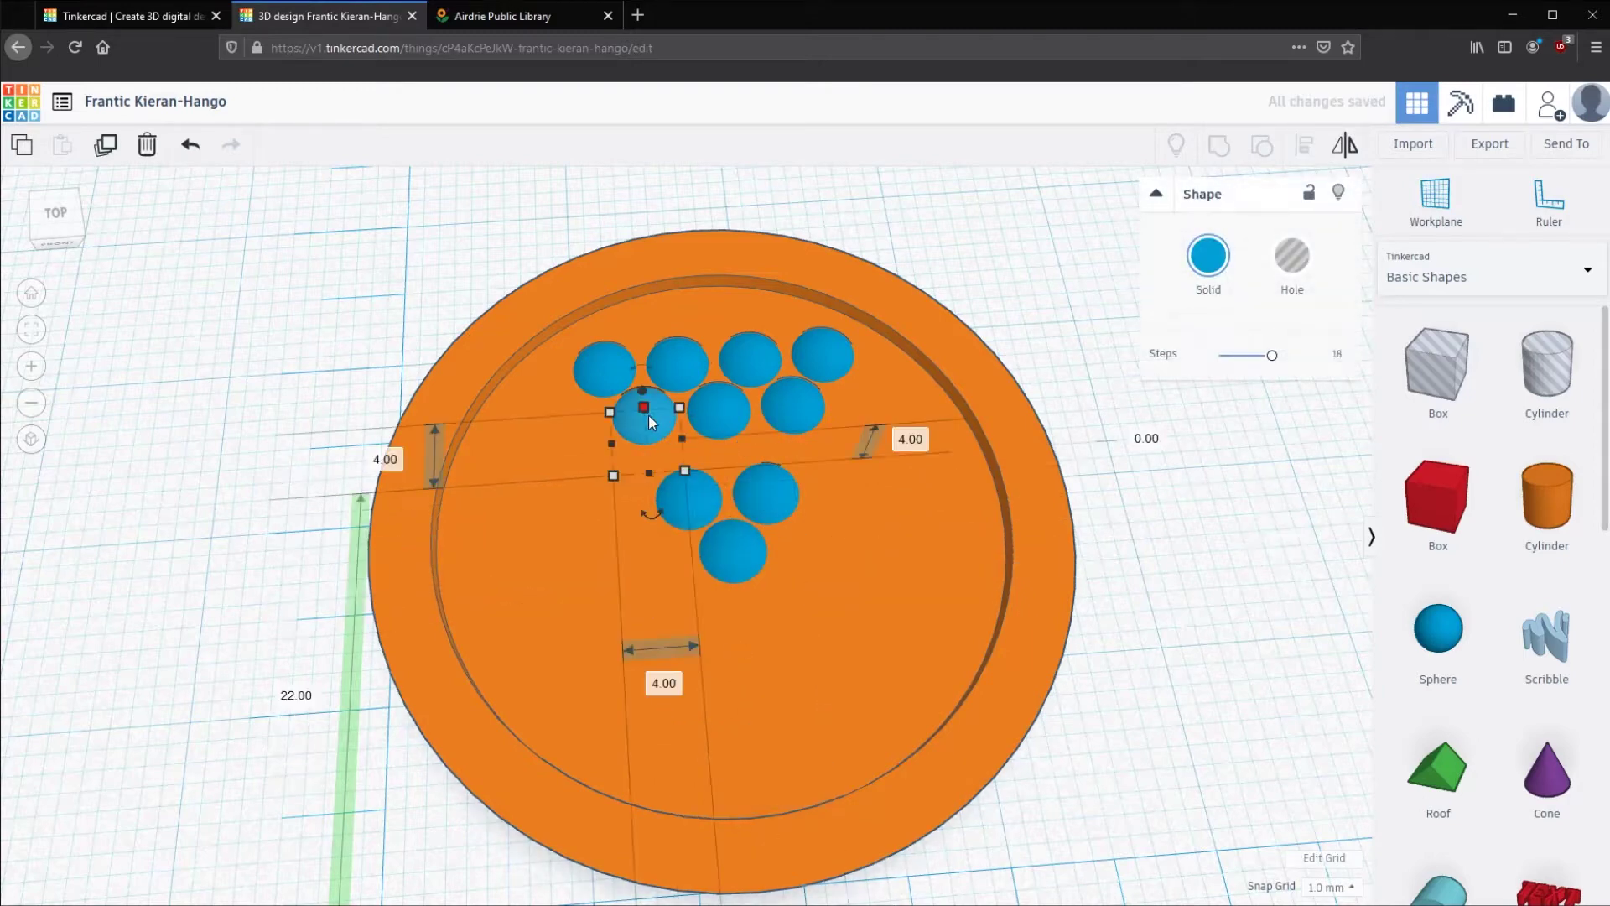
{"action": "left_click", "coordinate": [711, 410]}
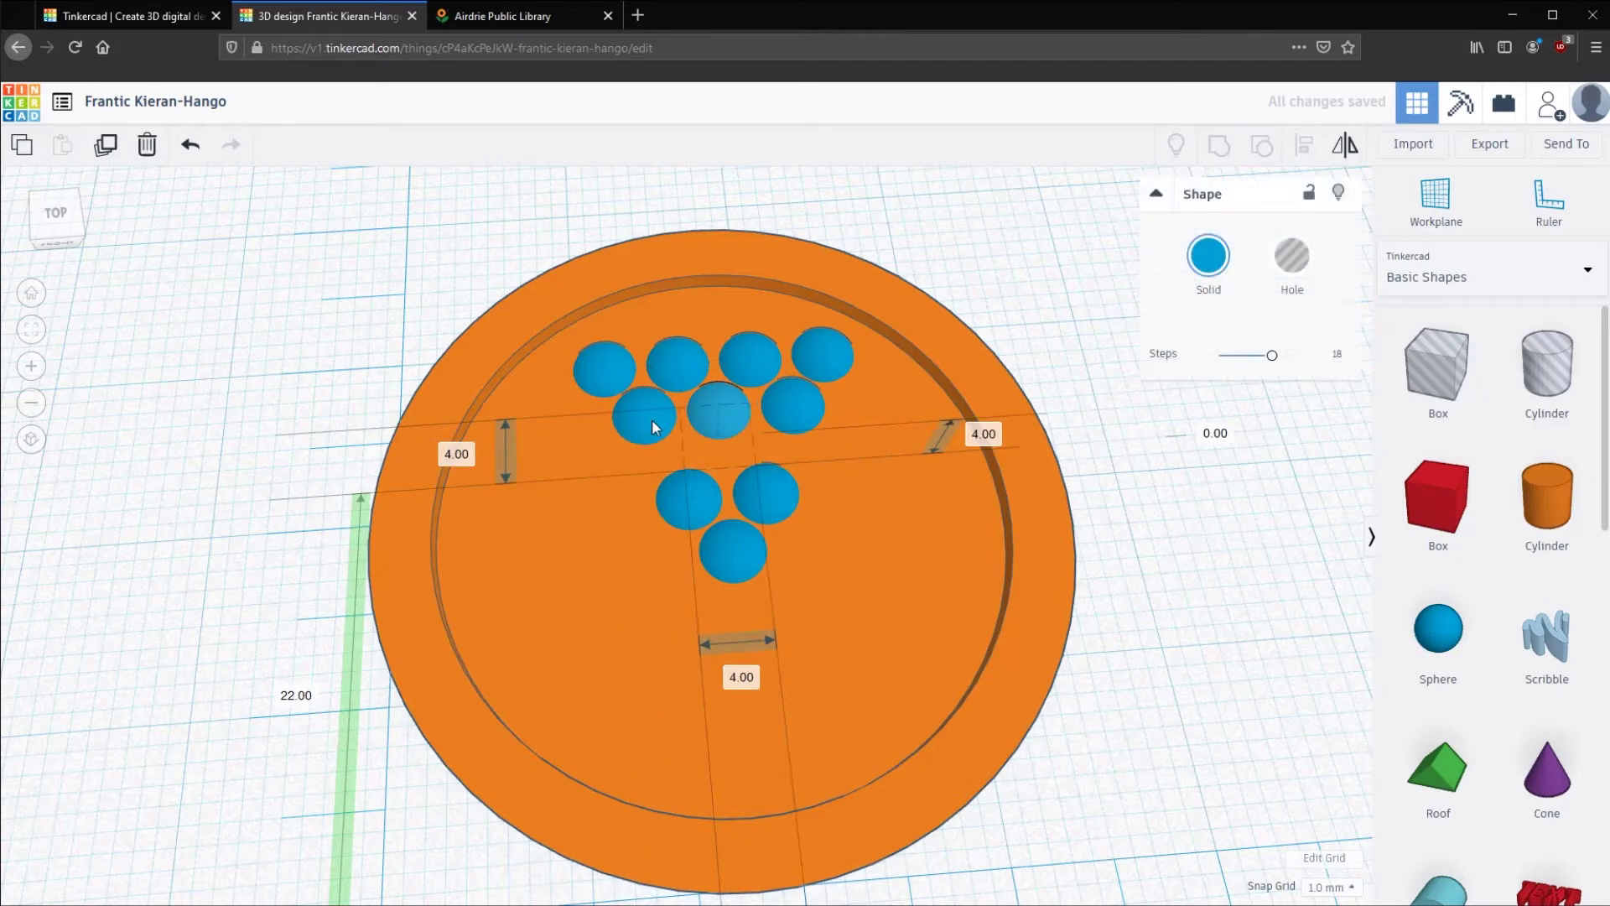
{"action": "left_click", "coordinate": [644, 415]}
{"action": "left_click", "coordinate": [717, 409], "text": "shift"}
{"action": "left_click", "coordinate": [808, 401], "text": "shift"}
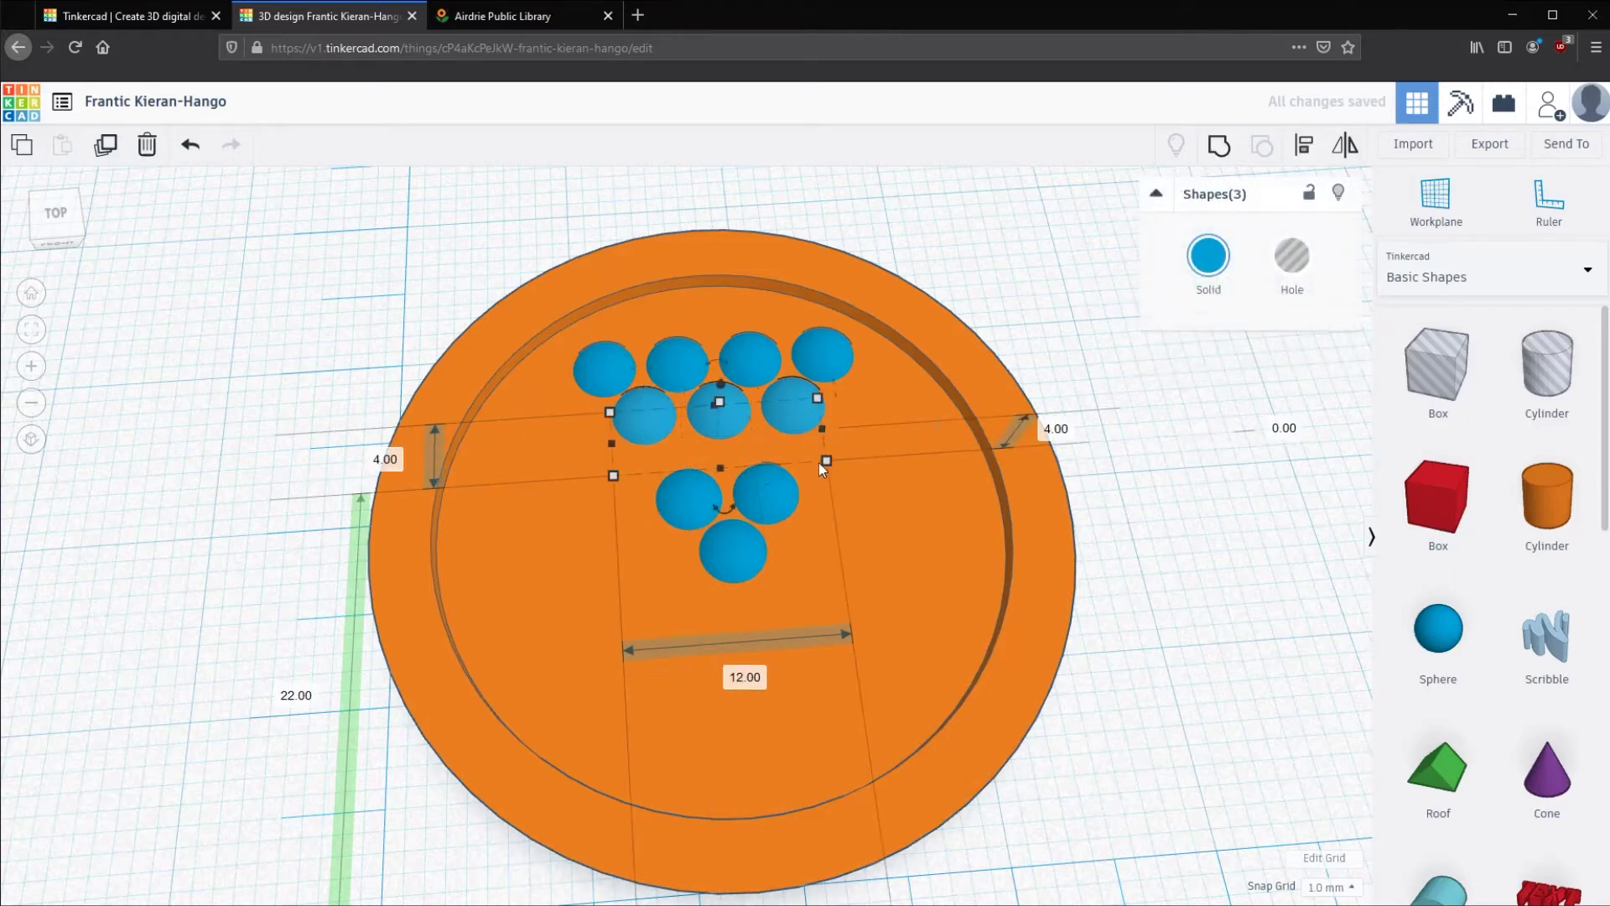
{"action": "left_click_drag", "start_coordinate": [826, 465], "coordinate": [824, 466], "text": "shift"}
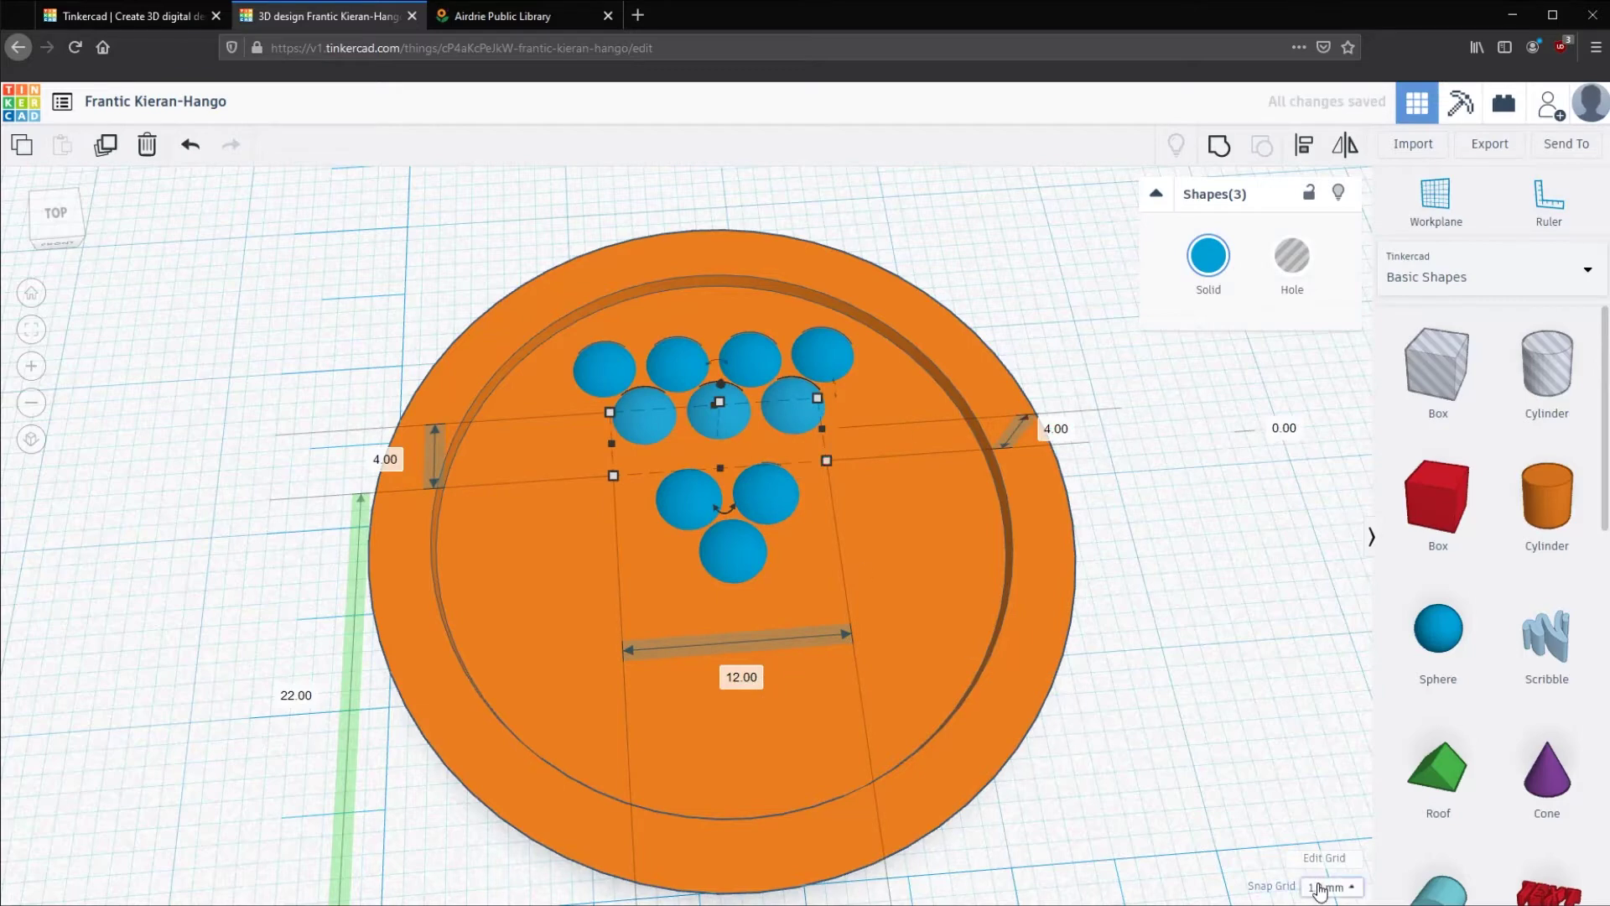
{"action": "left_click", "coordinate": [1346, 888]}
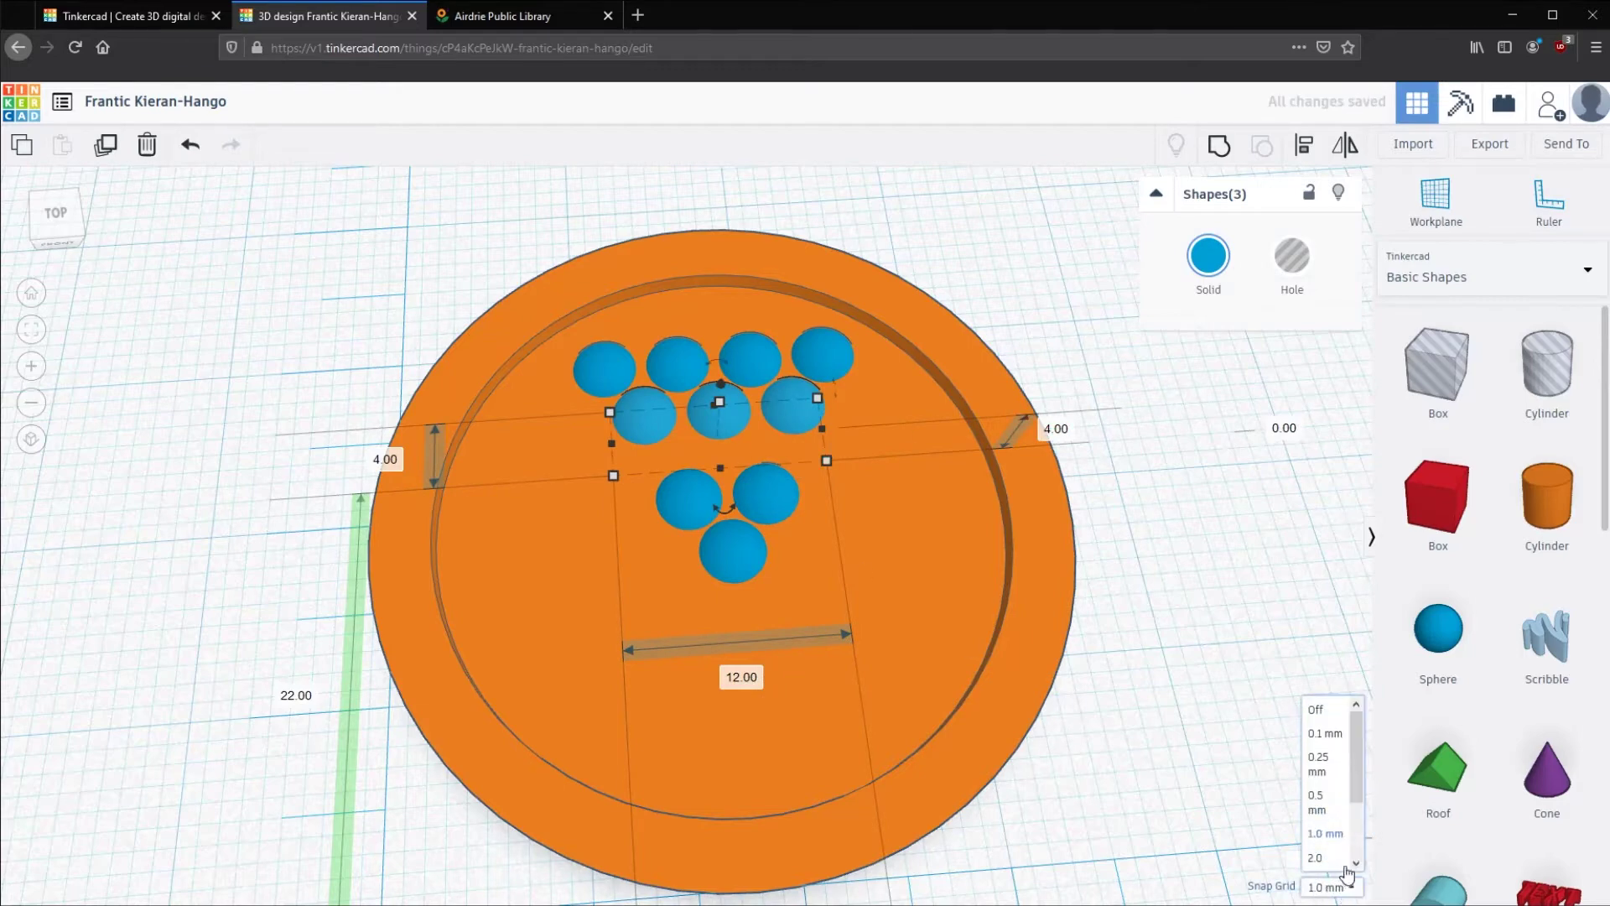
{"action": "left_click", "coordinate": [1335, 767]}
{"action": "mouse_move", "coordinate": [830, 461]}
{"action": "left_mouse_down"}
{"action": "mouse_move", "coordinate": [833, 475]}
{"action": "mouse_move", "coordinate": [820, 456]}
{"action": "left_mouse_up"}
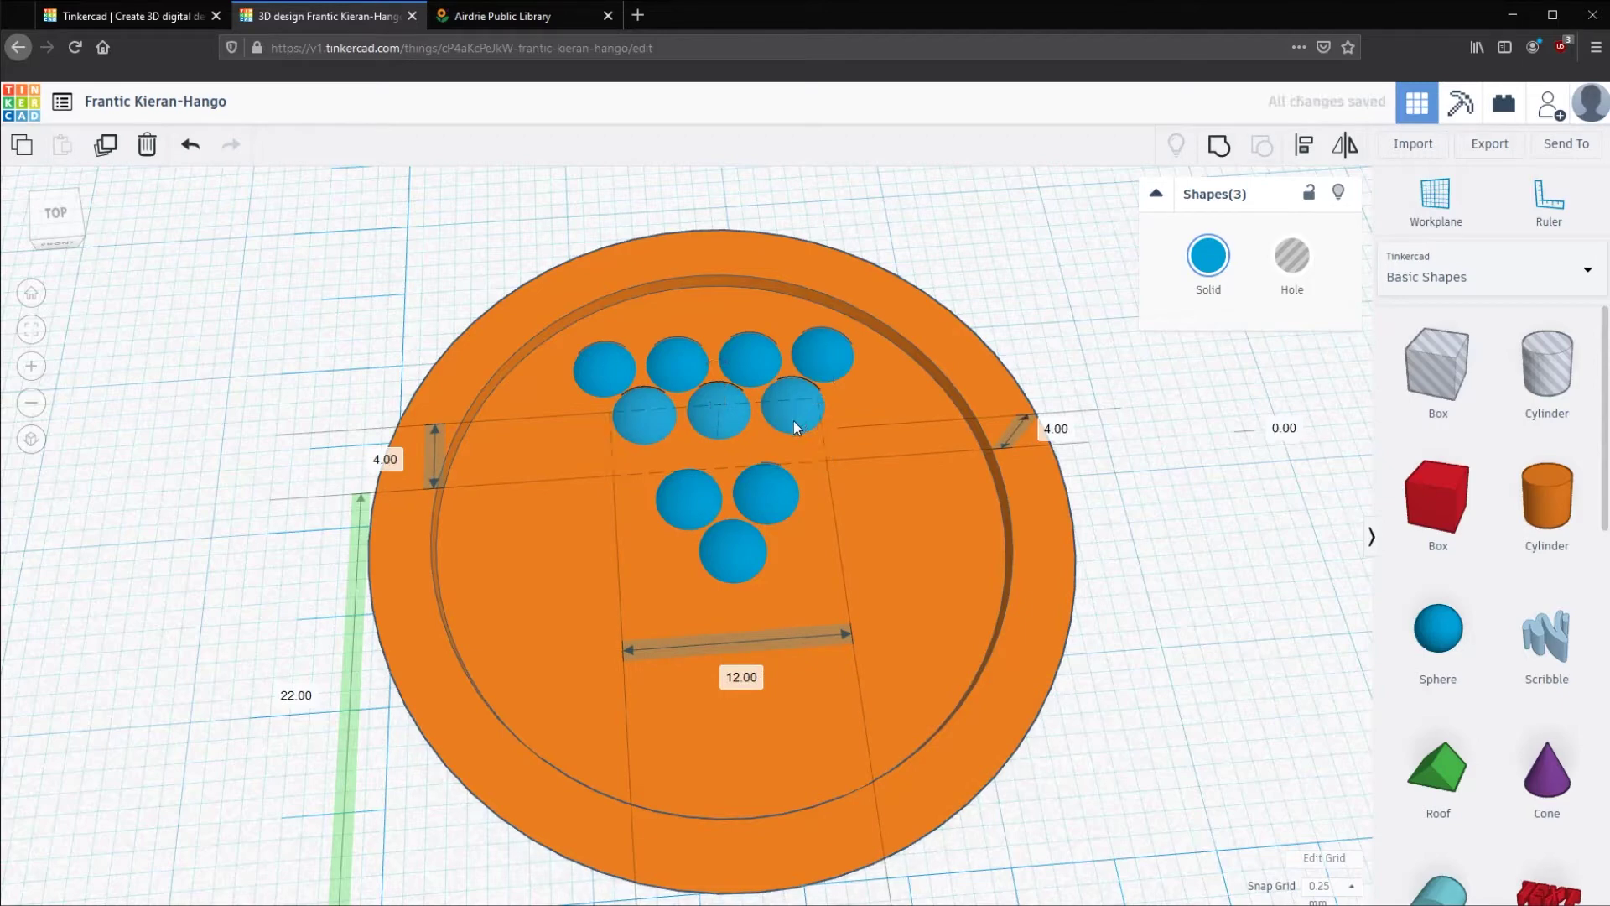
{"action": "key", "text": "Down"}
{"action": "key", "text": "Right"}
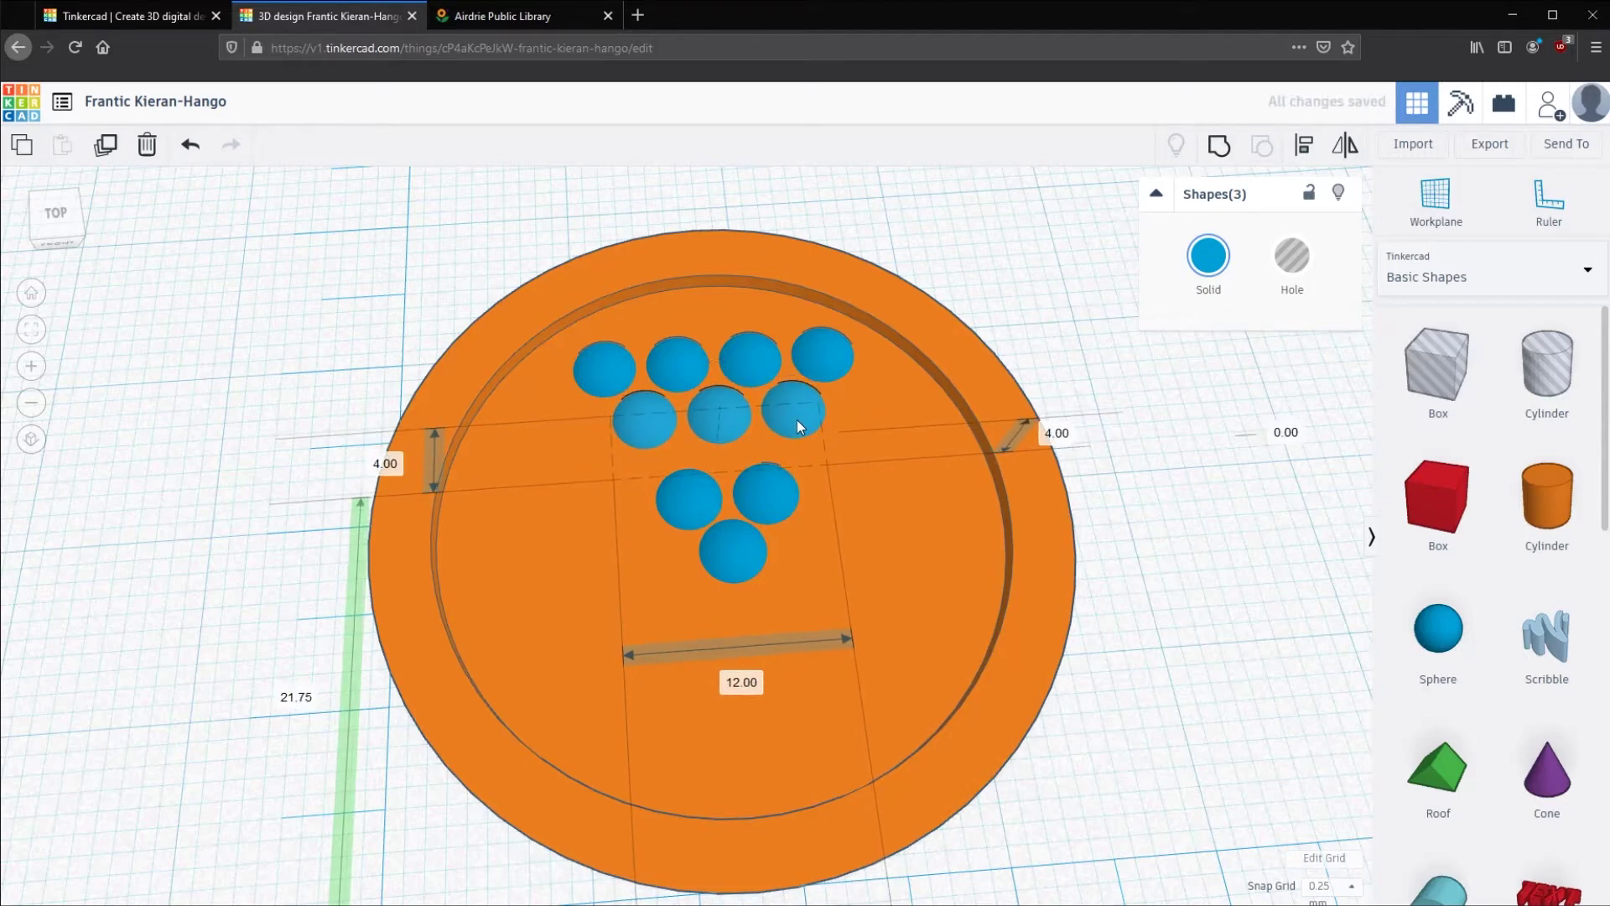
{"action": "left_click", "coordinate": [1219, 571]}
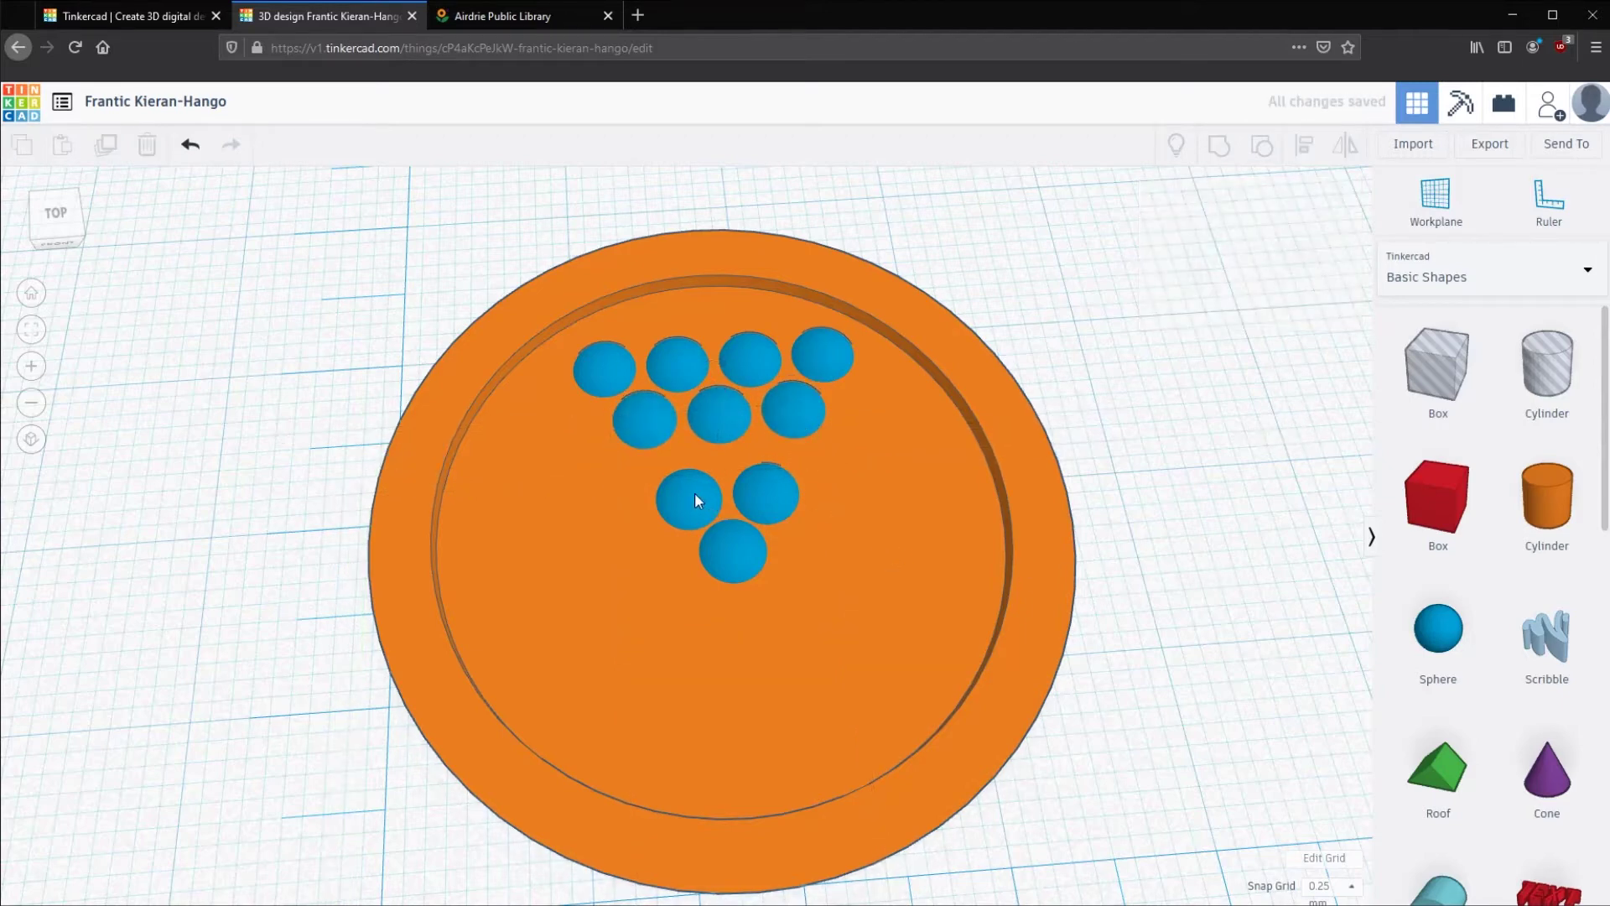
Try to scale the two-ball row up to 9 mm wide with 4.5 mm balls, and undo the change.
{"action": "left_click", "coordinate": [694, 501]}
{"action": "left_click", "coordinate": [788, 505], "text": "shift"}
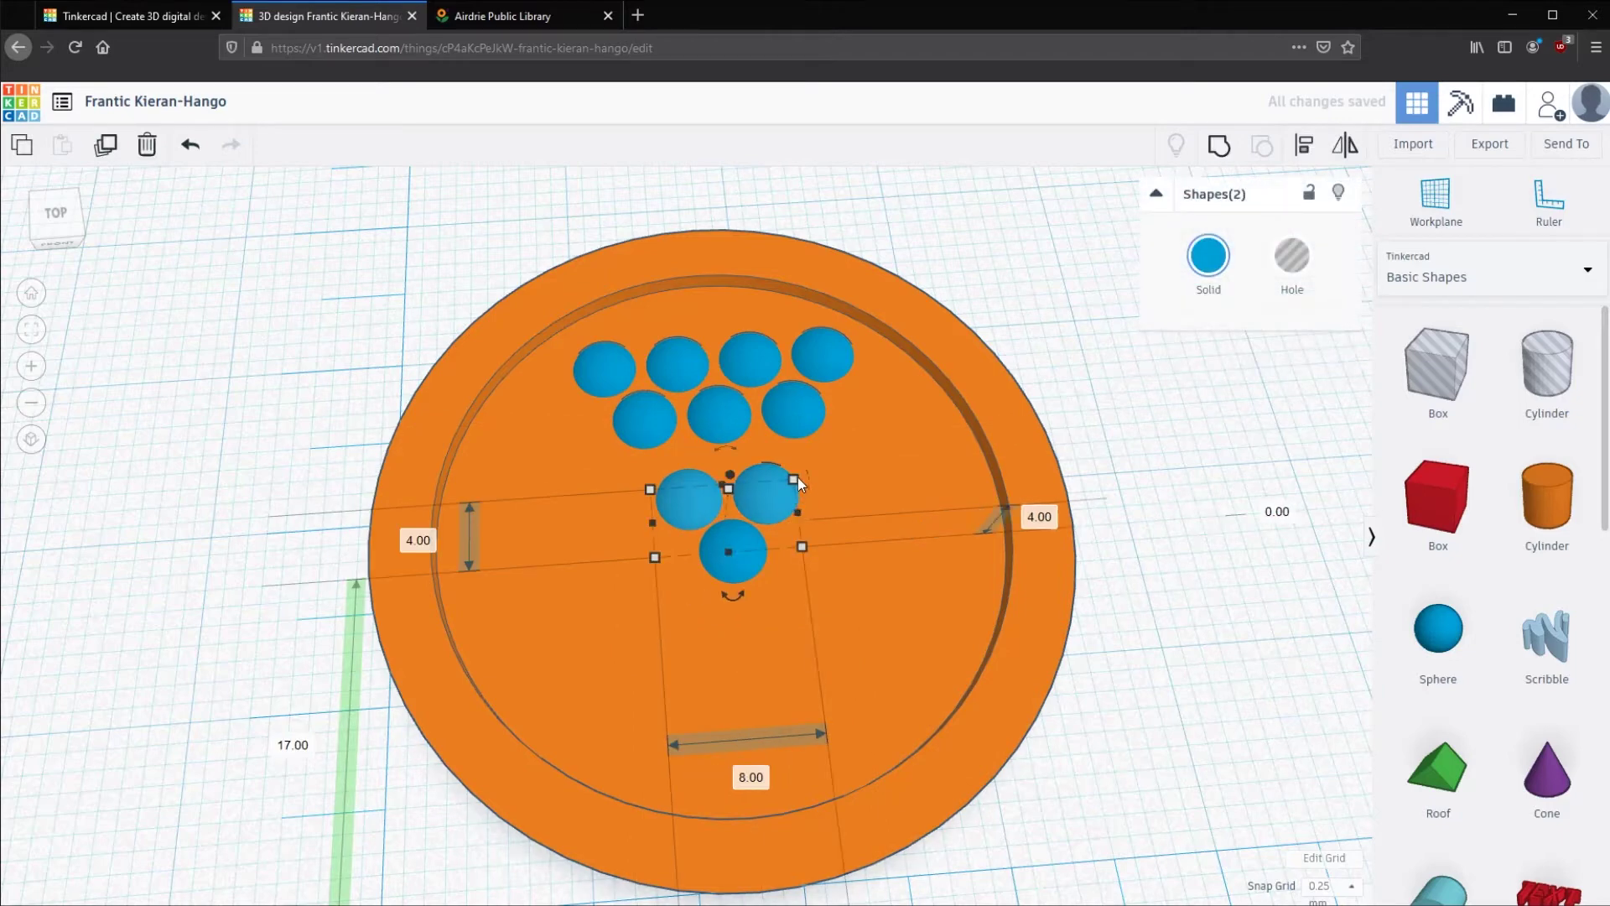
{"action": "left_click_drag", "start_coordinate": [797, 476], "coordinate": [782, 488]}
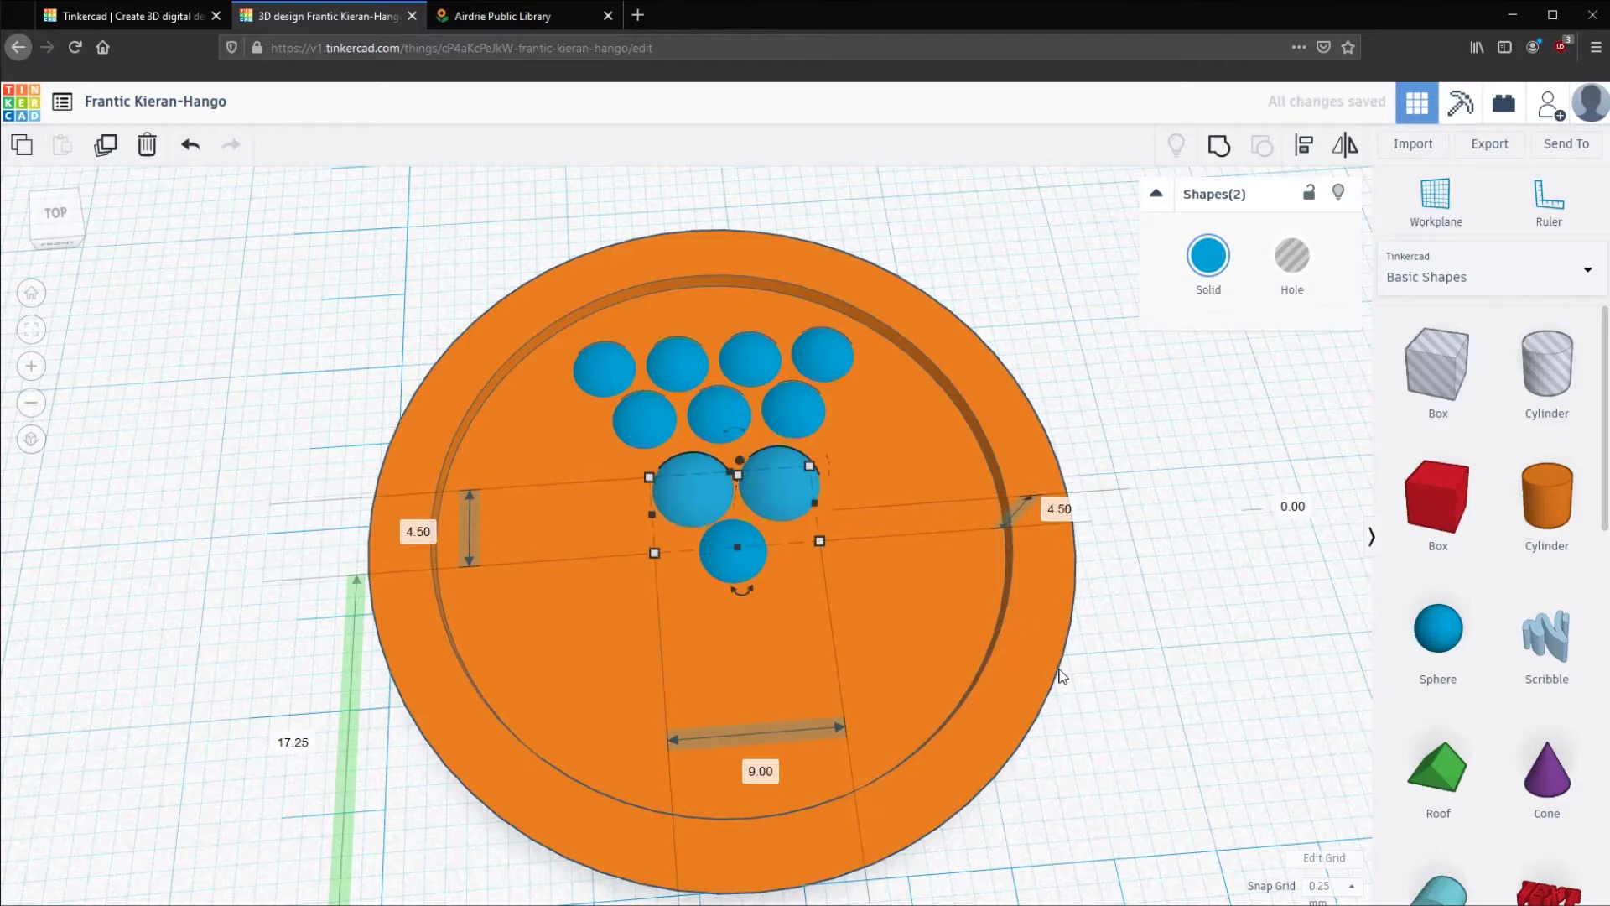
{"action": "key", "text": "ctrl+z"}
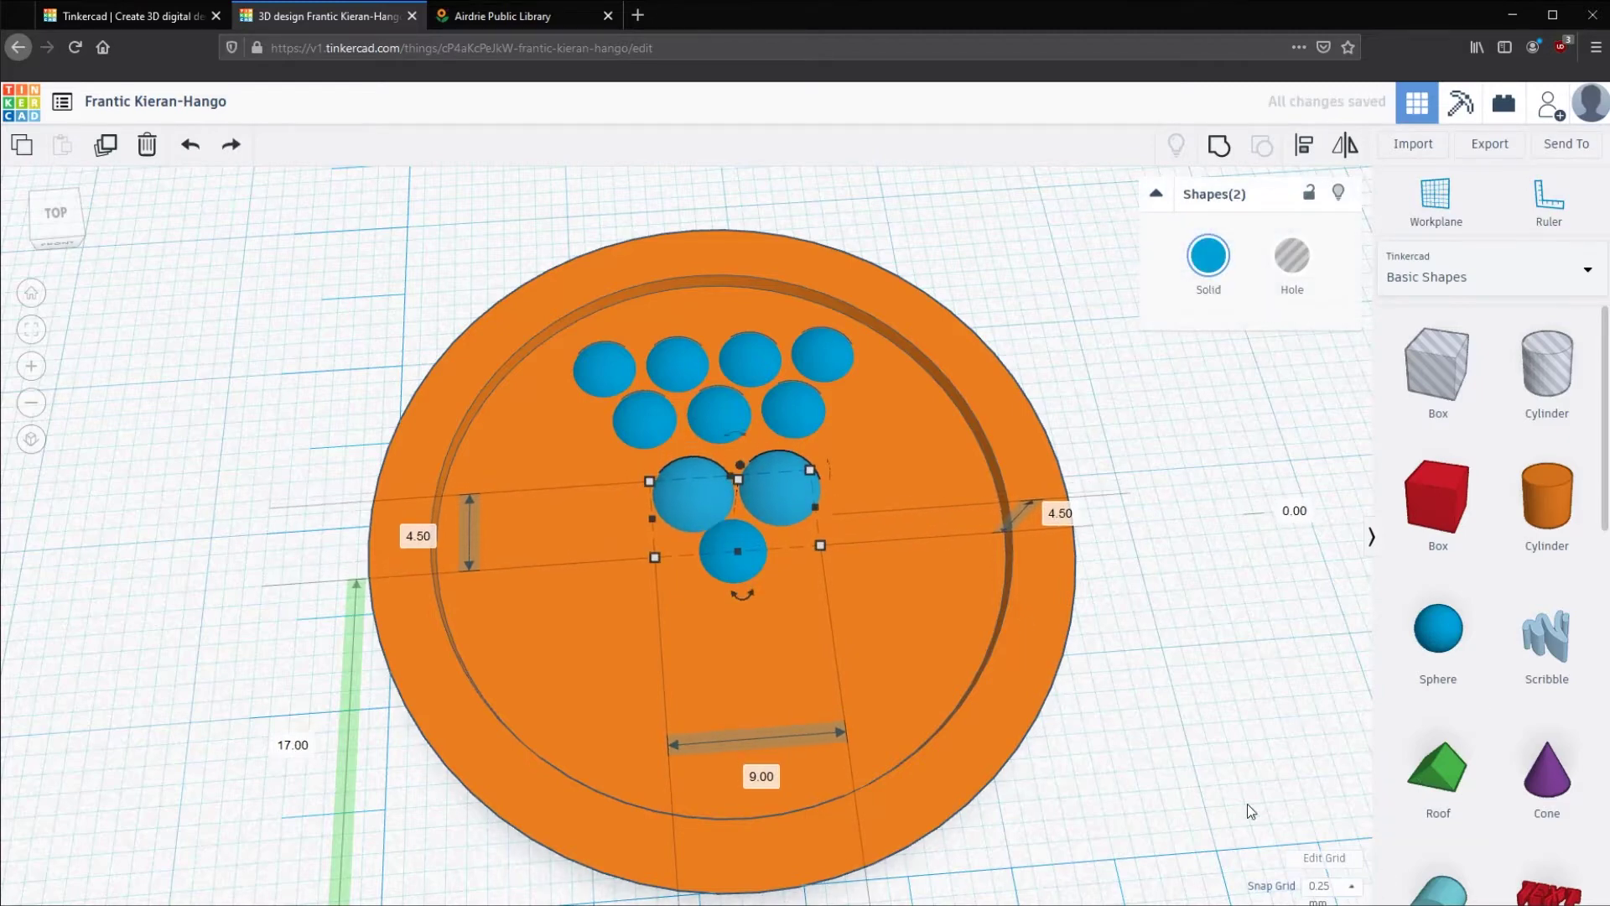
{"action": "key", "text": "ctrl+z"}
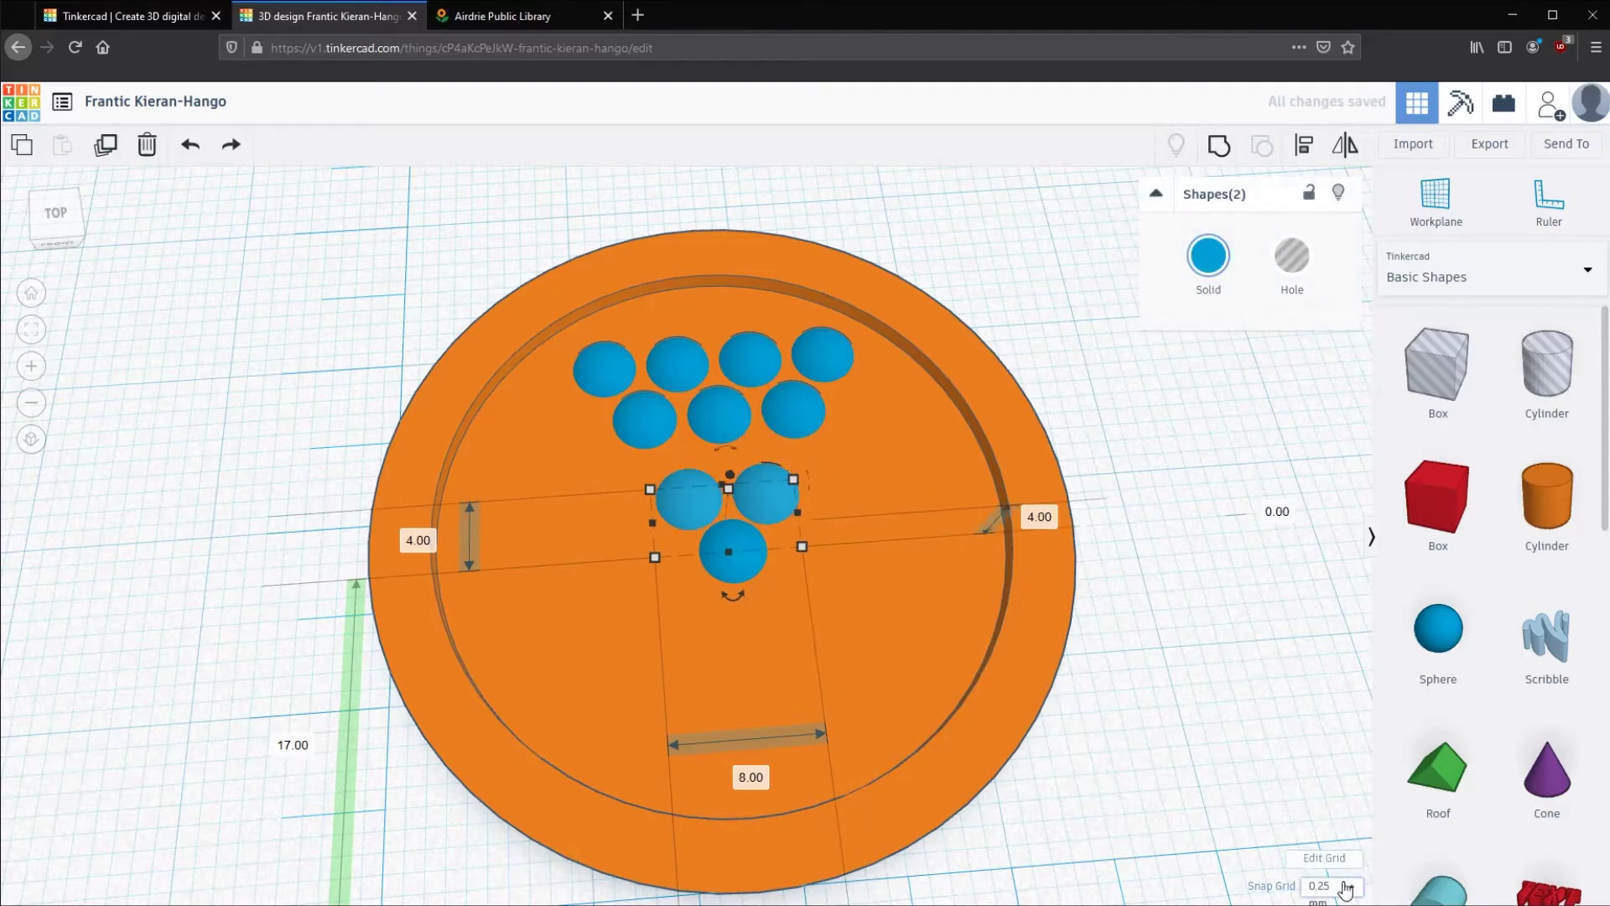
Set the snap grid to 0.1 mm and scale the three-ball row to 12.4 mm wide with balls about 4.13 mm.
{"action": "left_click", "coordinate": [1346, 888]}
{"action": "left_click", "coordinate": [1329, 731]}
{"action": "left_click", "coordinate": [1245, 537]}
{"action": "left_click", "coordinate": [631, 423]}
{"action": "left_click", "coordinate": [719, 411], "text": "shift"}
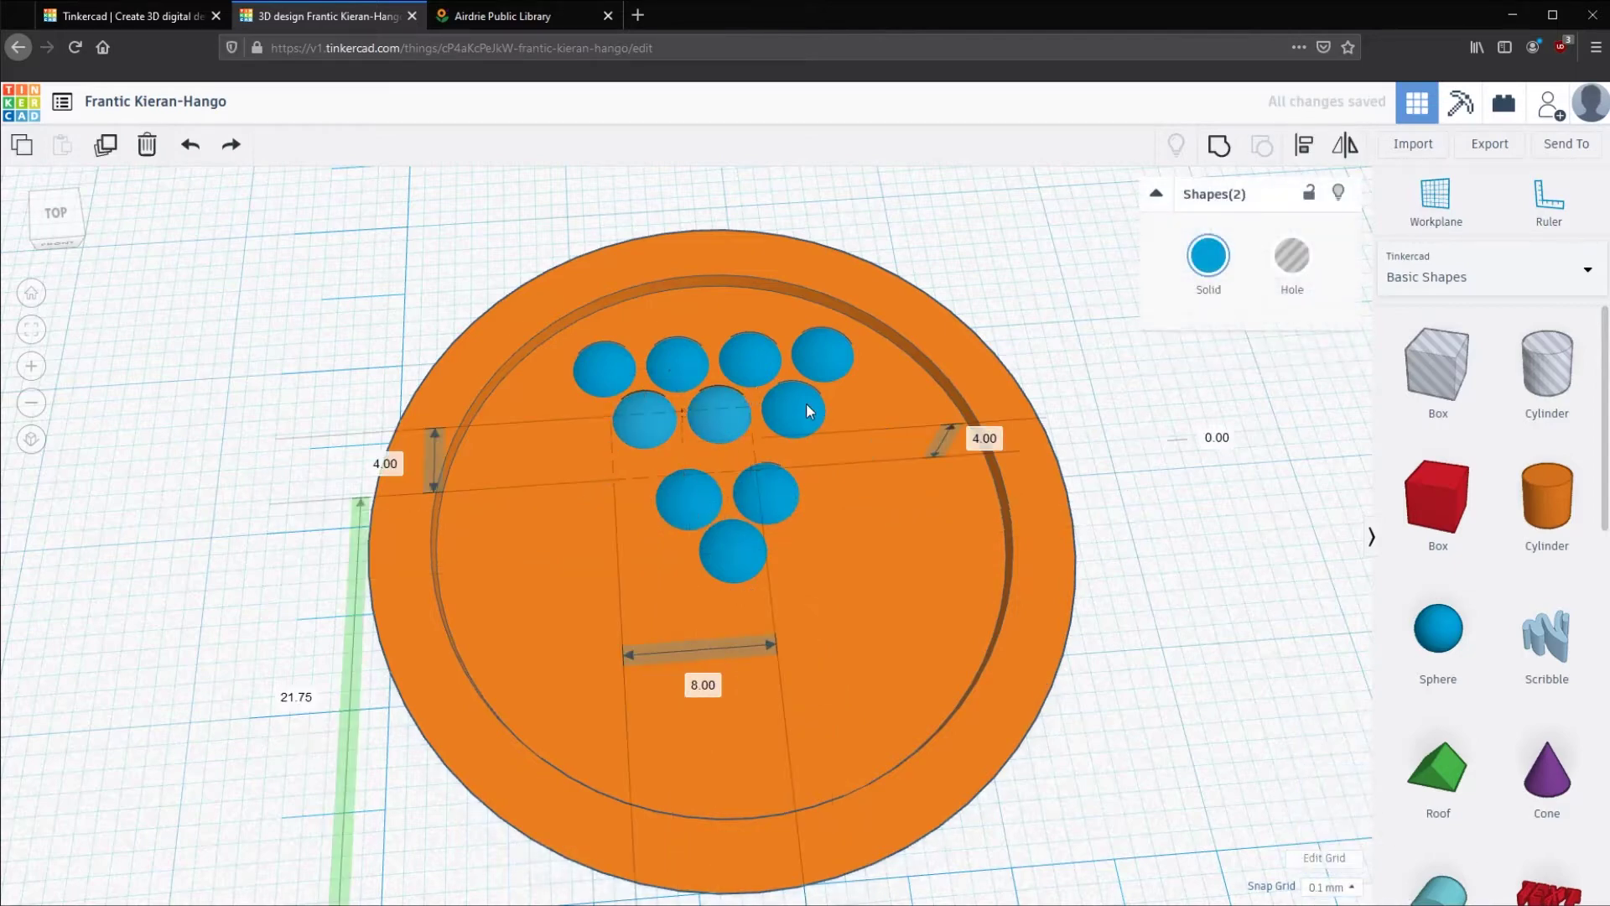
{"action": "left_click", "coordinate": [807, 409], "text": "shift"}
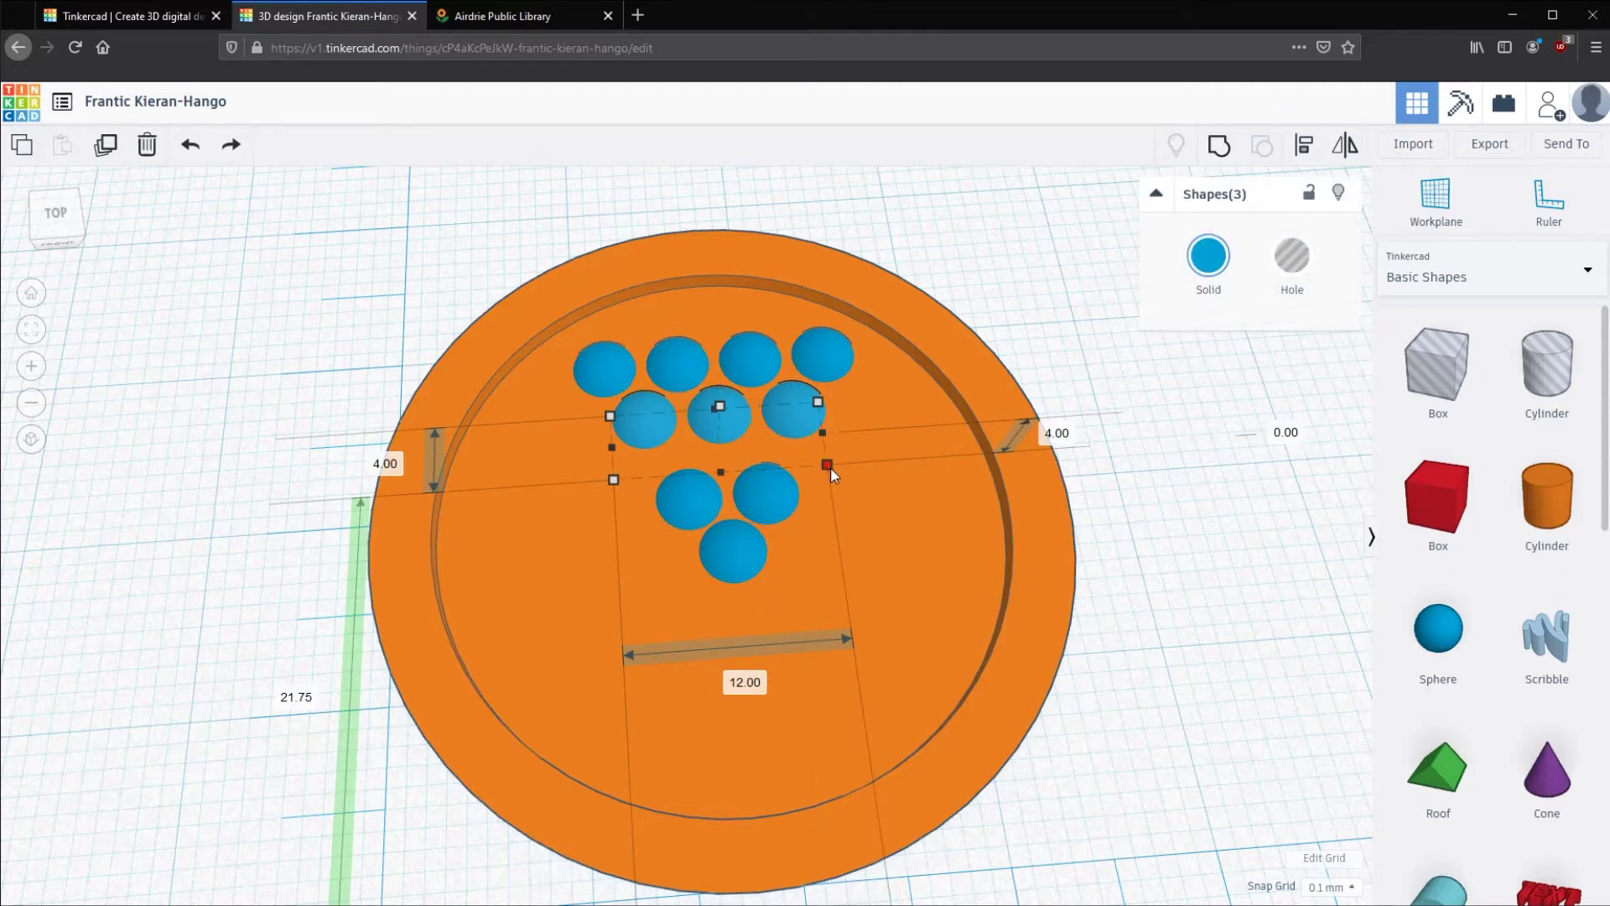
{"action": "left_click_drag", "start_coordinate": [831, 467], "coordinate": [803, 425]}
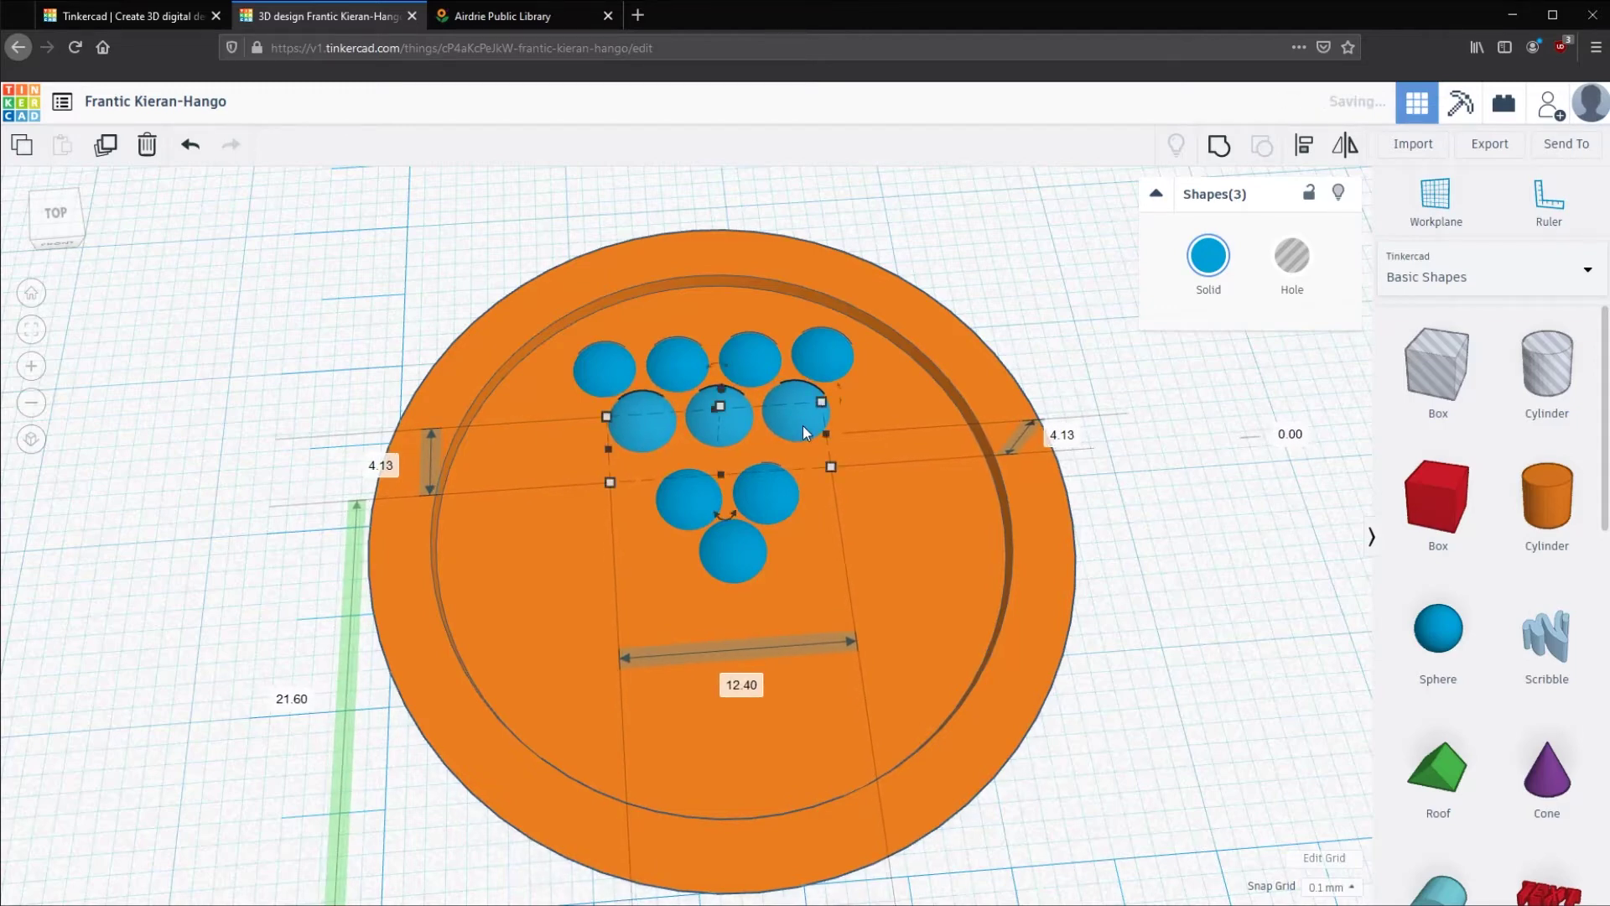
Scale the two-ball row to 8.4 mm wide with 4.2 mm balls and move it up close to the three-ball row.
{"action": "left_click", "coordinate": [782, 503]}
{"action": "left_click", "coordinate": [701, 500], "text": "shift"}
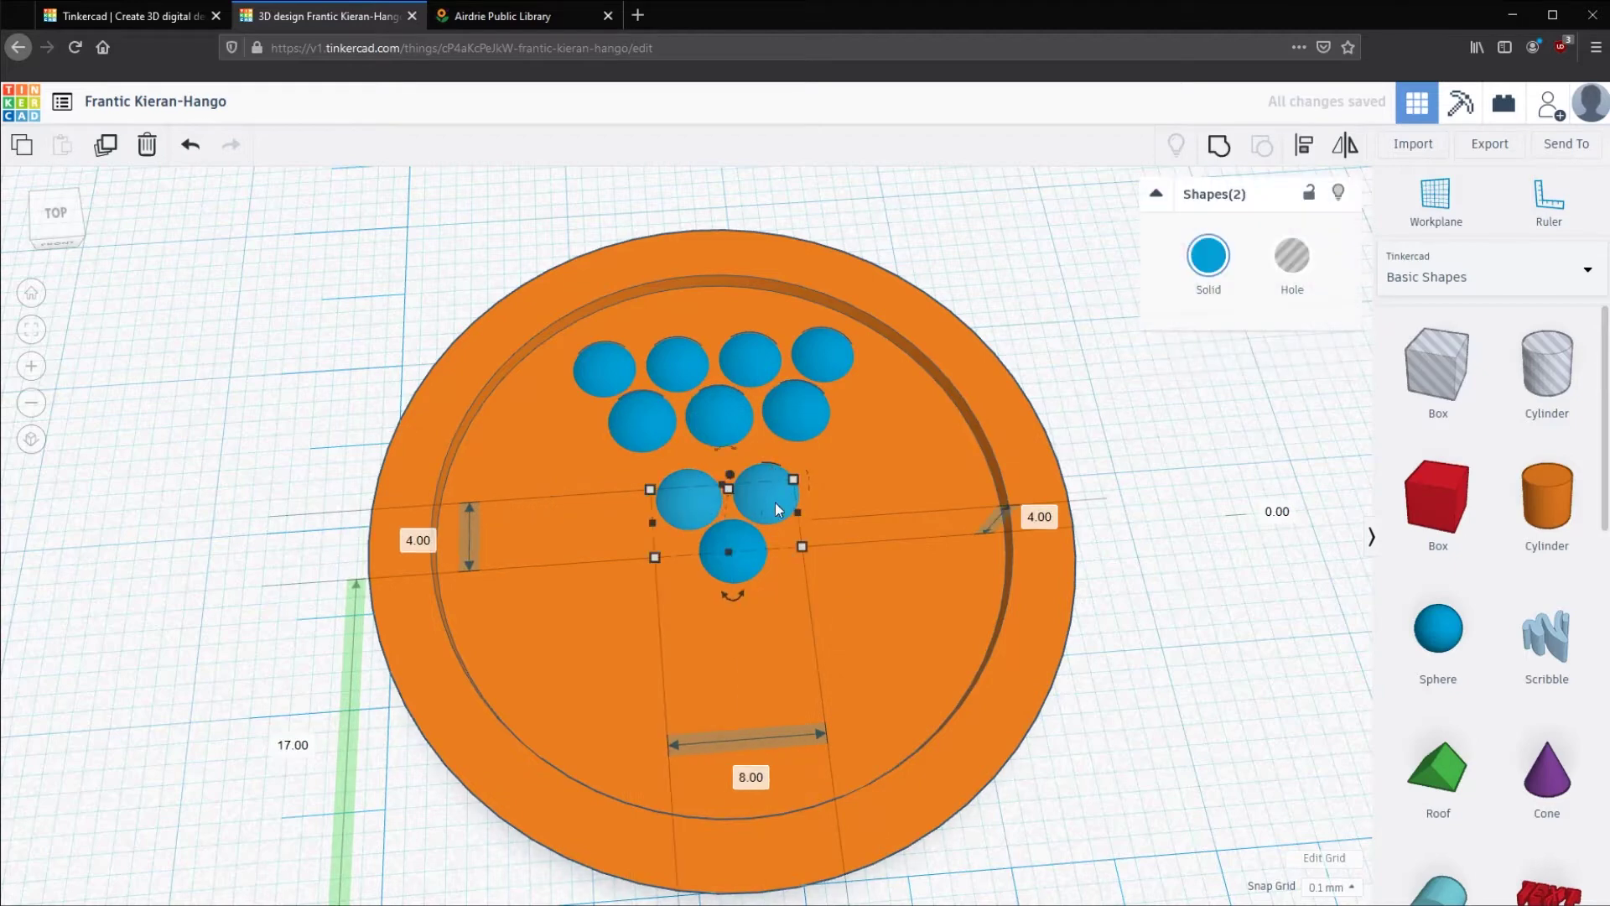
{"action": "mouse_move", "coordinate": [776, 503]}
{"action": "left_mouse_down"}
{"action": "mouse_move", "coordinate": [776, 481]}
{"action": "mouse_move", "coordinate": [822, 530]}
{"action": "mouse_move", "coordinate": [771, 486]}
{"action": "left_mouse_up"}
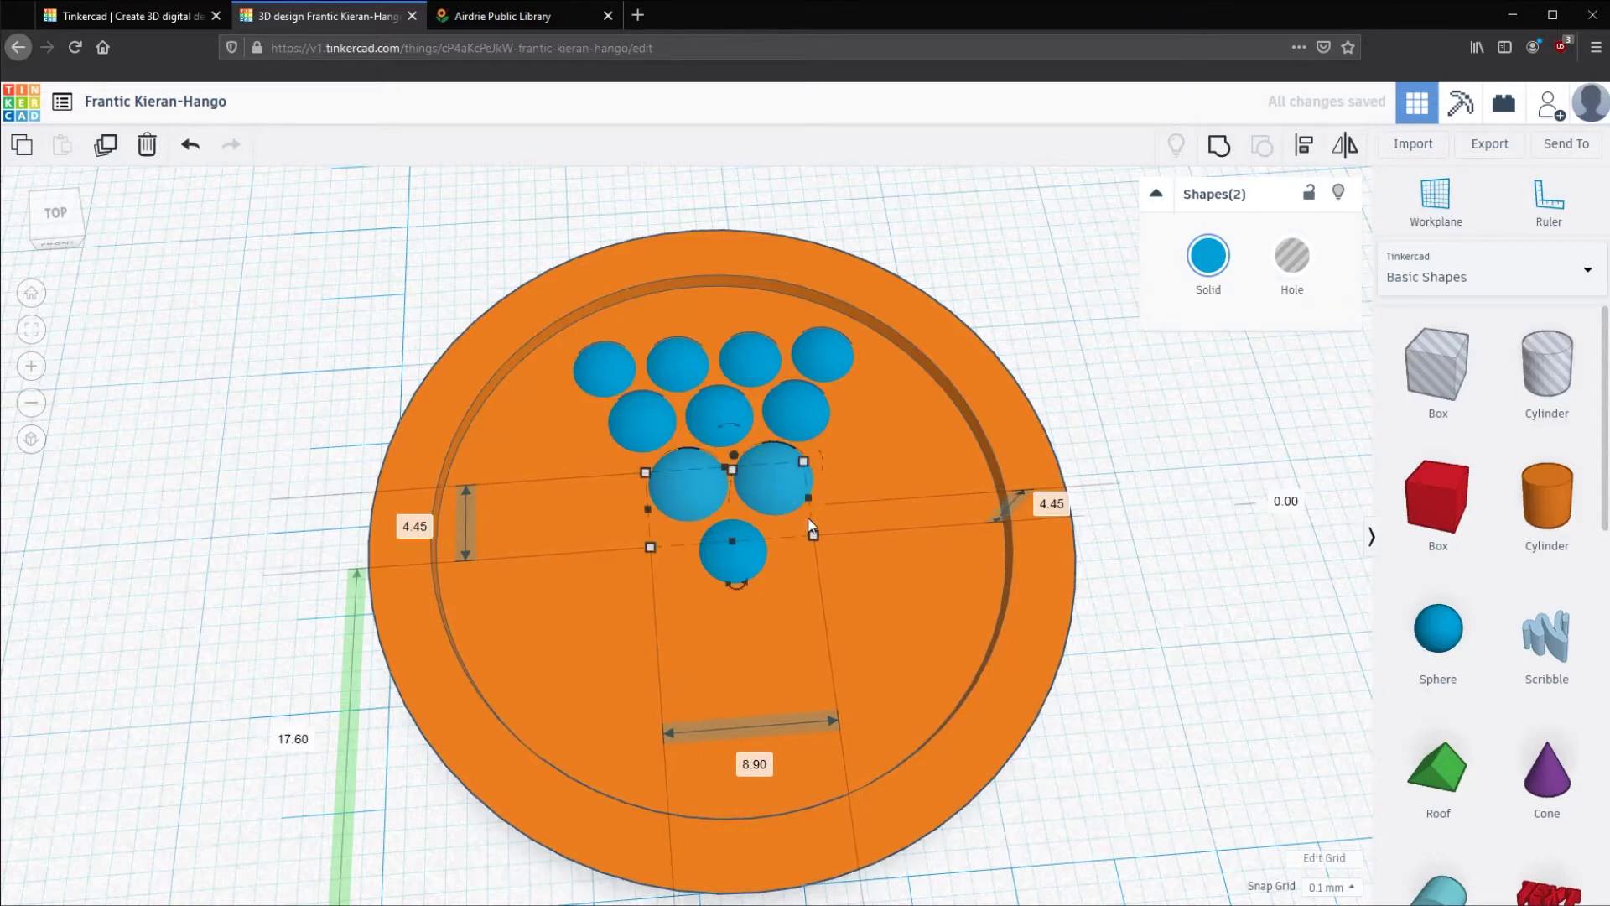
{"action": "left_click", "coordinate": [737, 555]}
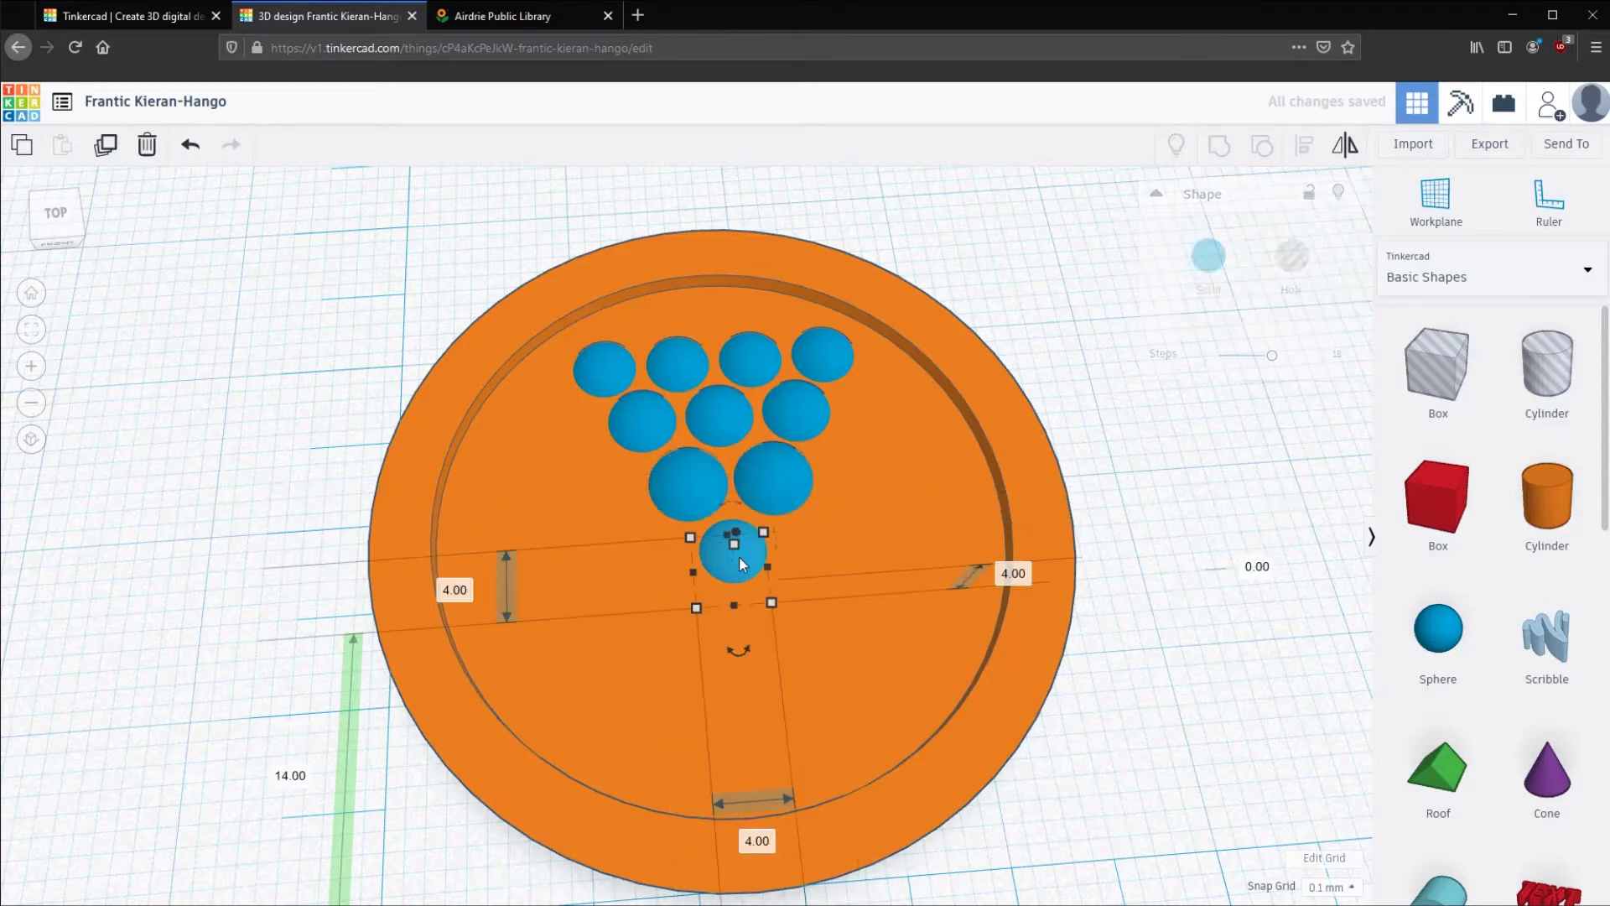
{"action": "left_click", "coordinate": [783, 480]}
{"action": "left_click", "coordinate": [671, 491], "text": "shift"}
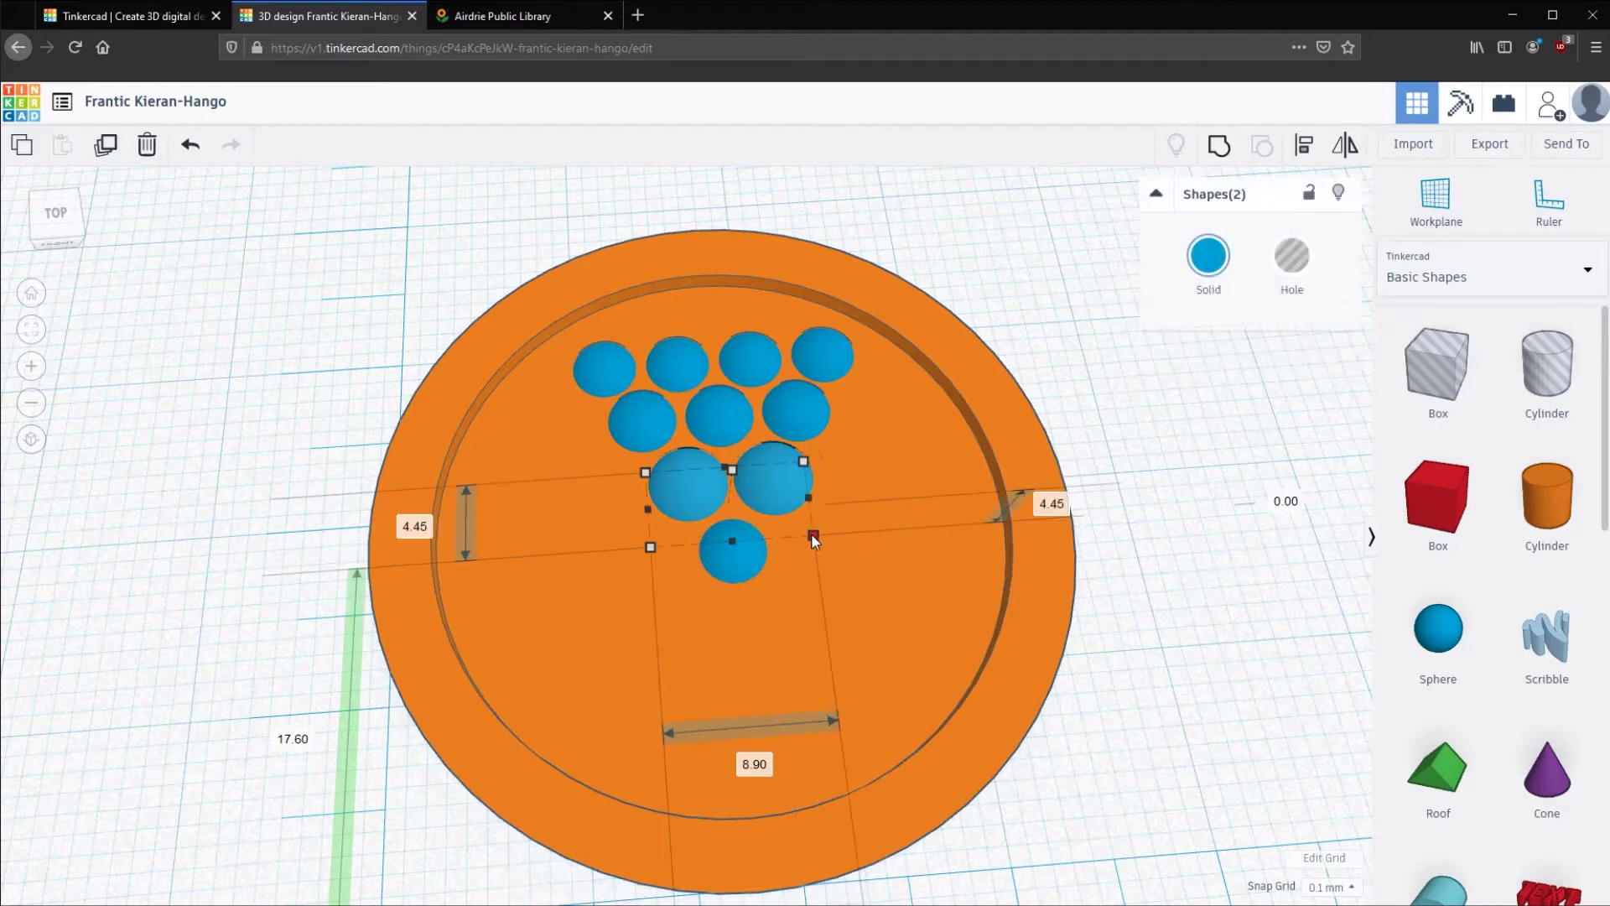
{"action": "left_click_drag", "start_coordinate": [812, 536], "coordinate": [804, 533]}
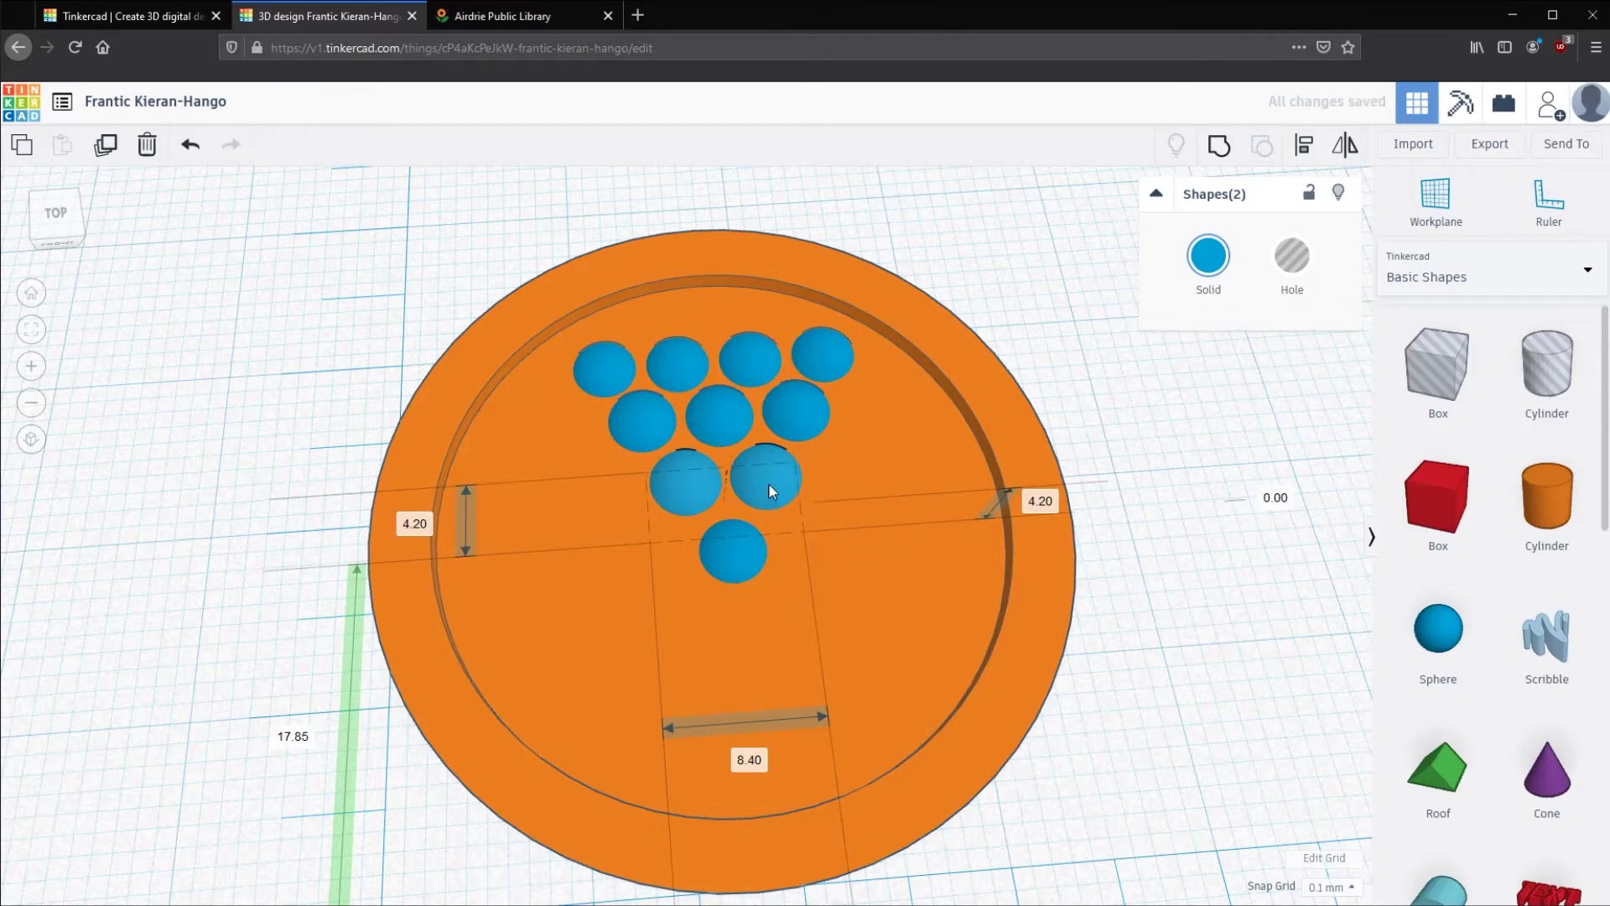
Nudge the two-ball row closer to the three-ball row, then scale the single ball to 4.3 mm and close it up behind them.
{"action": "left_click_drag", "start_coordinate": [771, 494], "coordinate": [771, 486]}
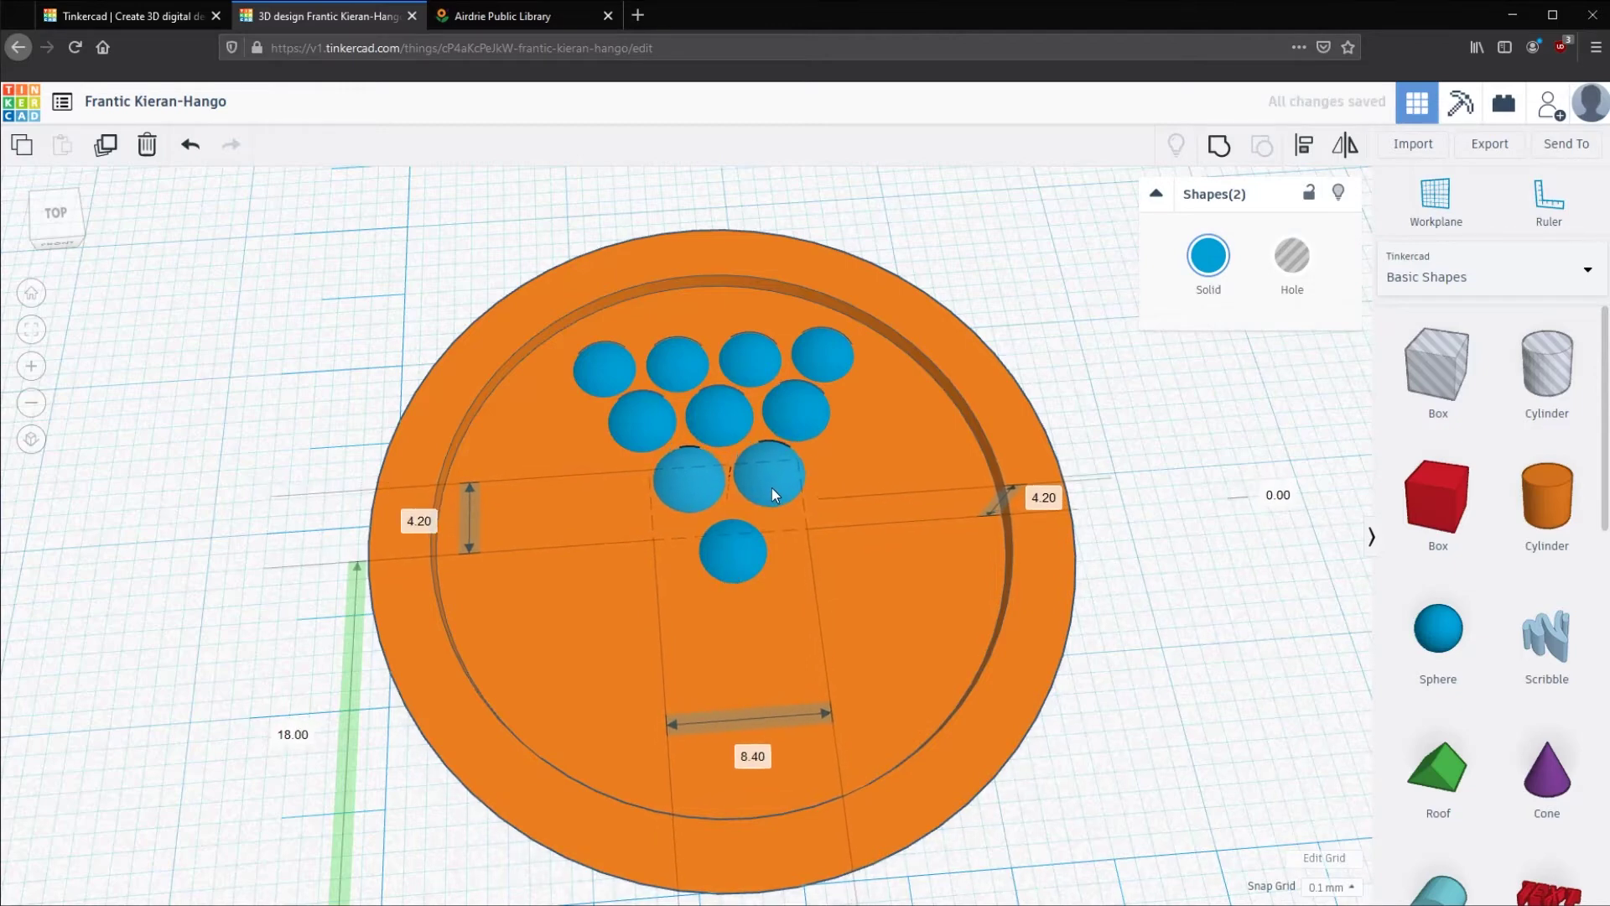
{"action": "left_click", "coordinate": [752, 567]}
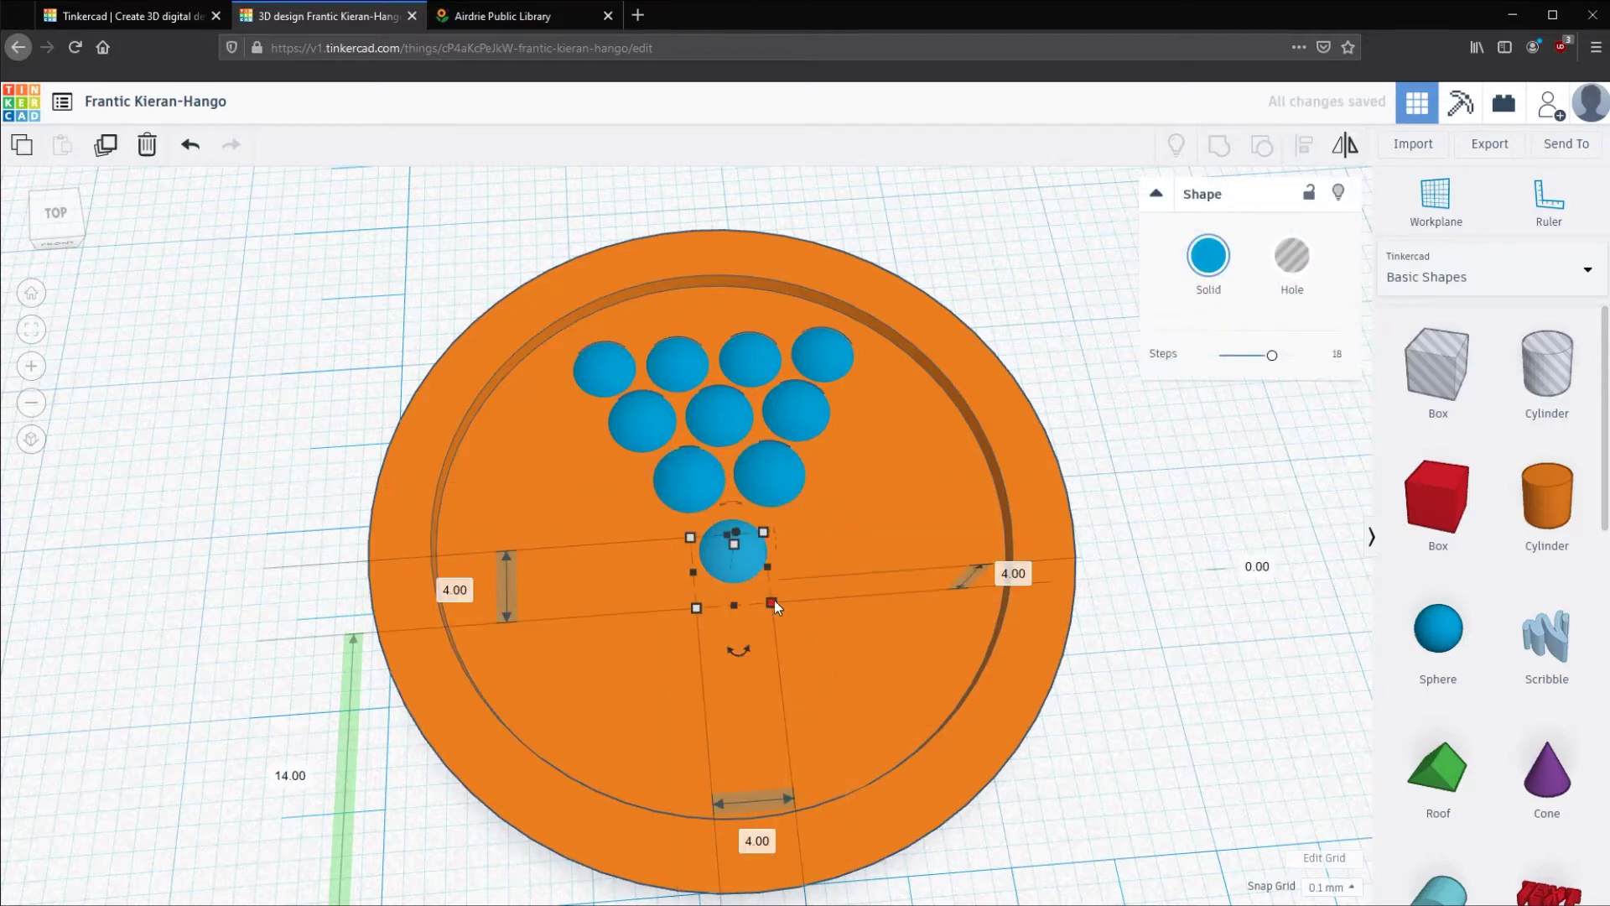
{"action": "left_click_drag", "start_coordinate": [772, 602], "coordinate": [751, 557]}
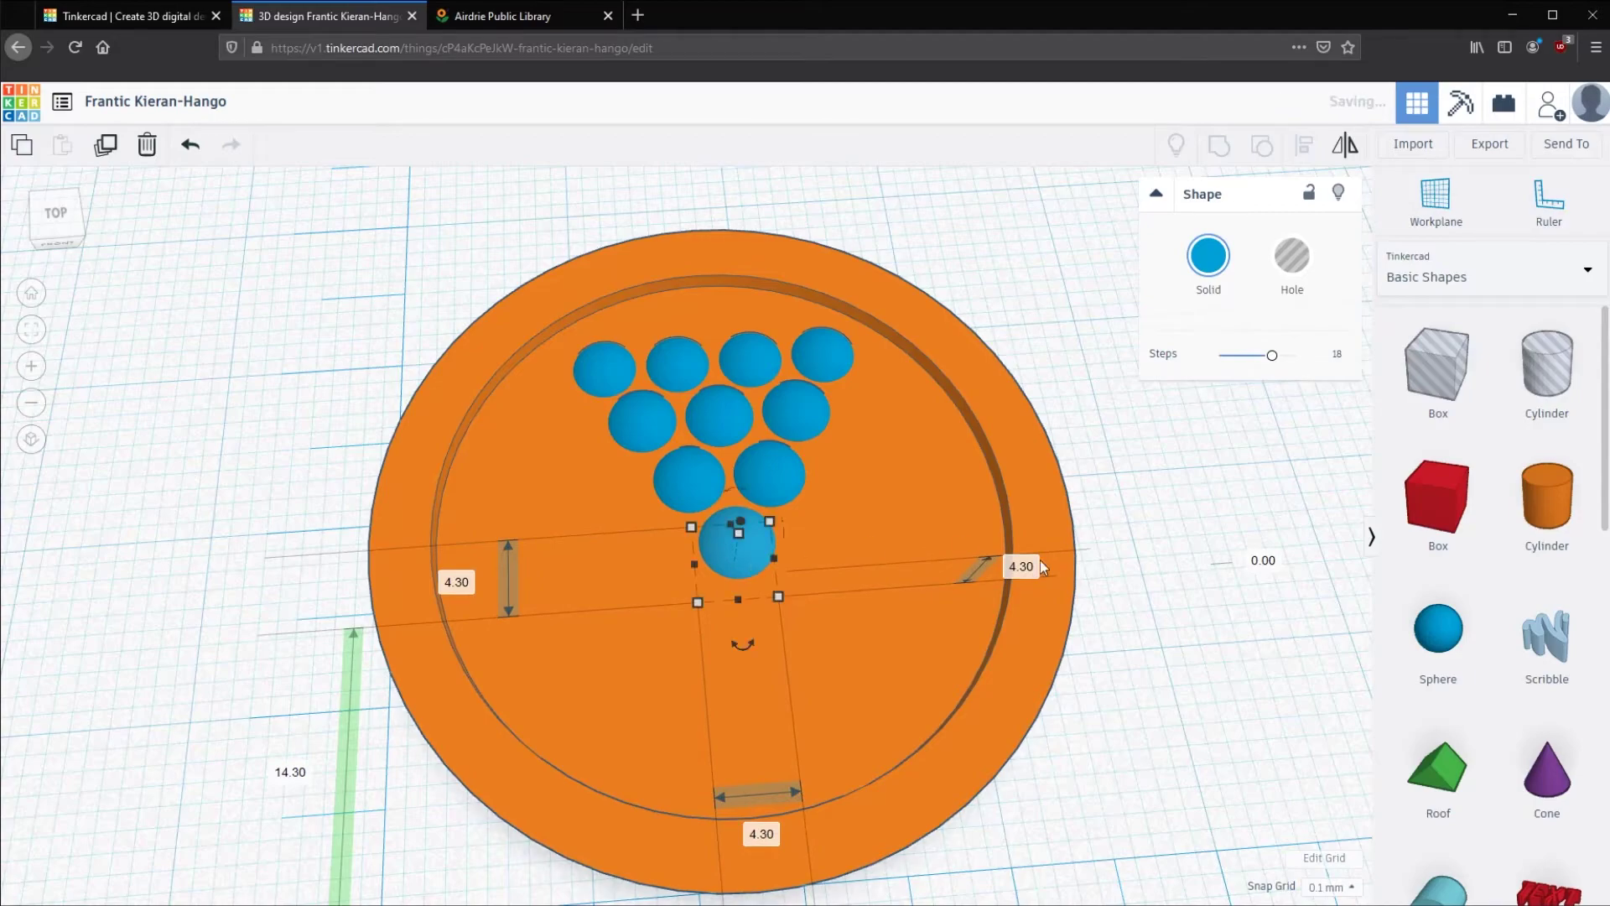
{"action": "left_click", "coordinate": [1176, 676]}
{"action": "right_click_drag", "start_coordinate": [1176, 676], "coordinate": [1109, 663]}
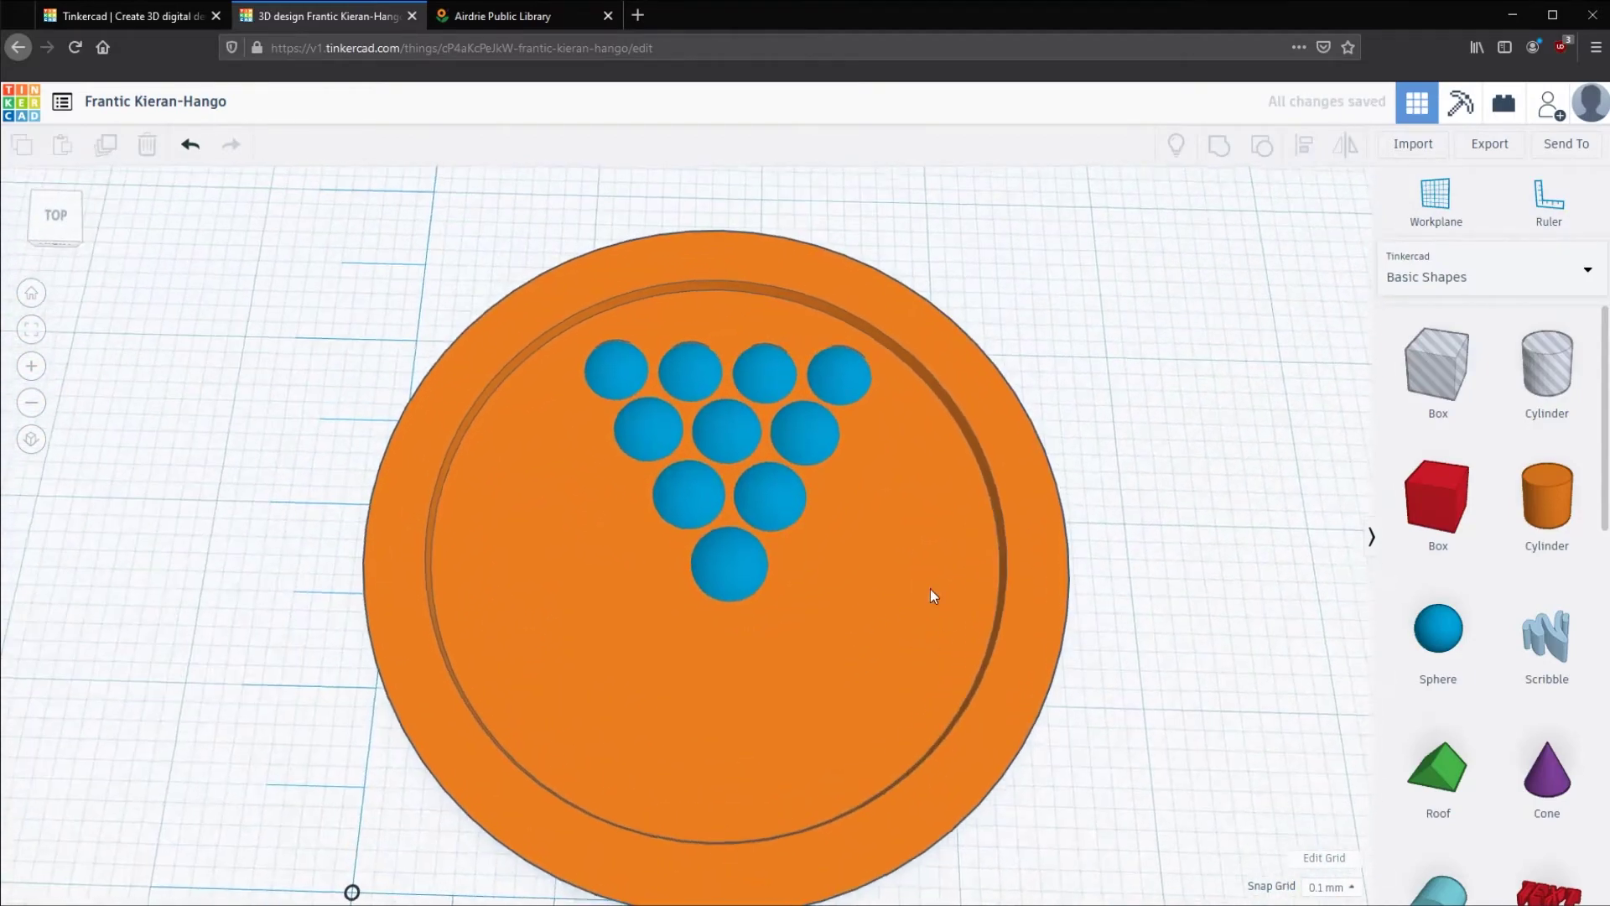
{"action": "left_click", "coordinate": [732, 564]}
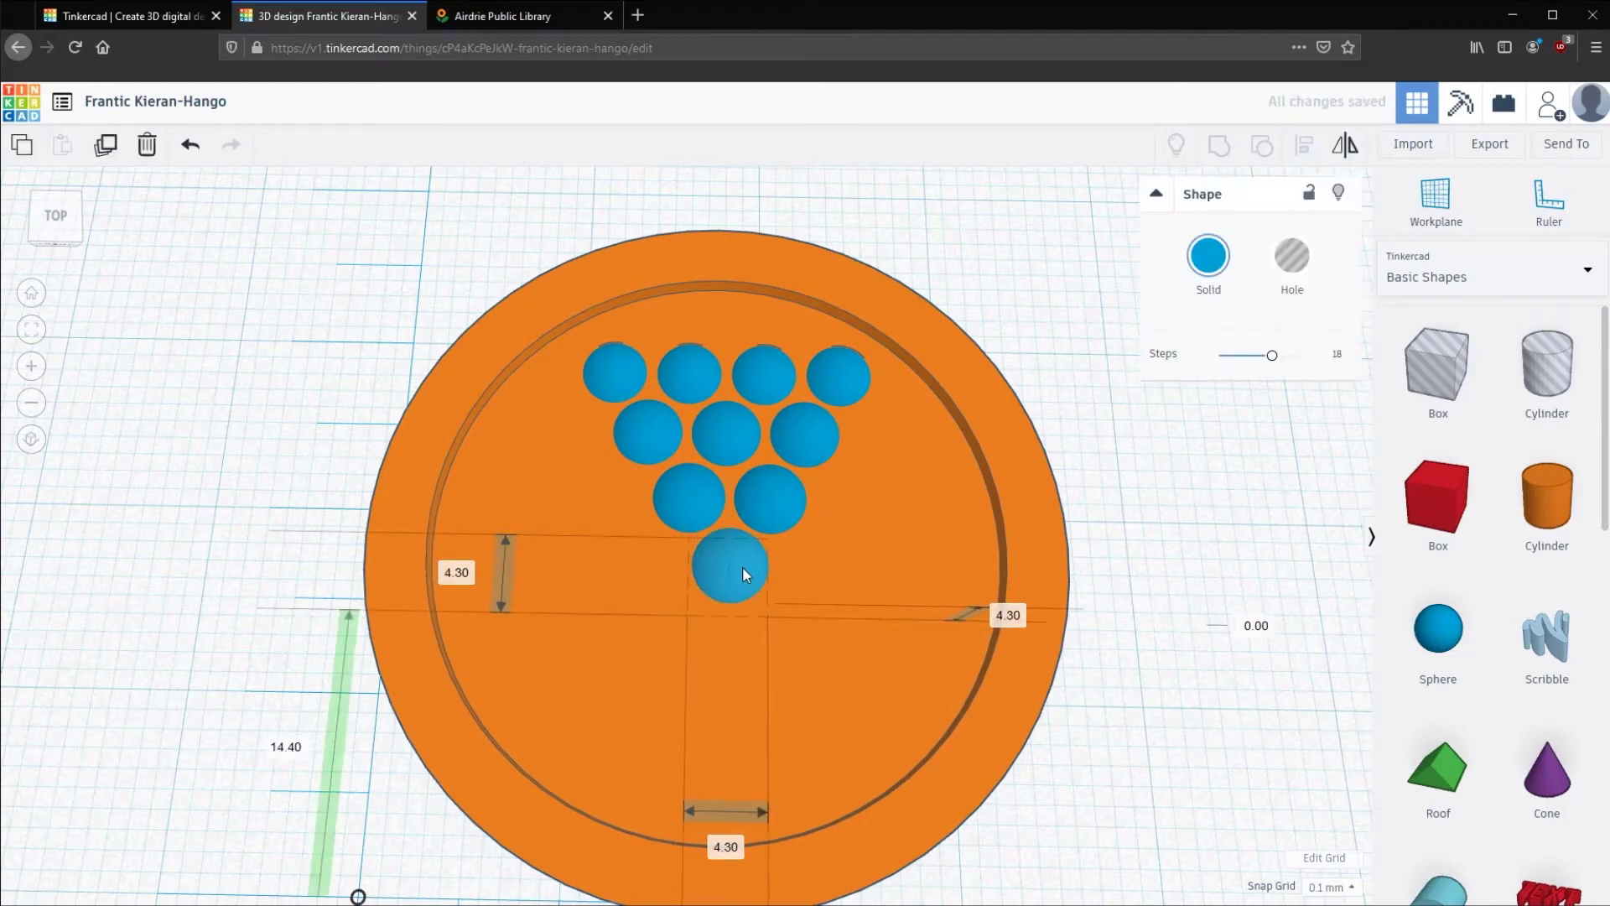
{"action": "left_click", "coordinate": [1114, 628]}
{"action": "right_click_drag", "start_coordinate": [1114, 627], "coordinate": [1459, 495]}
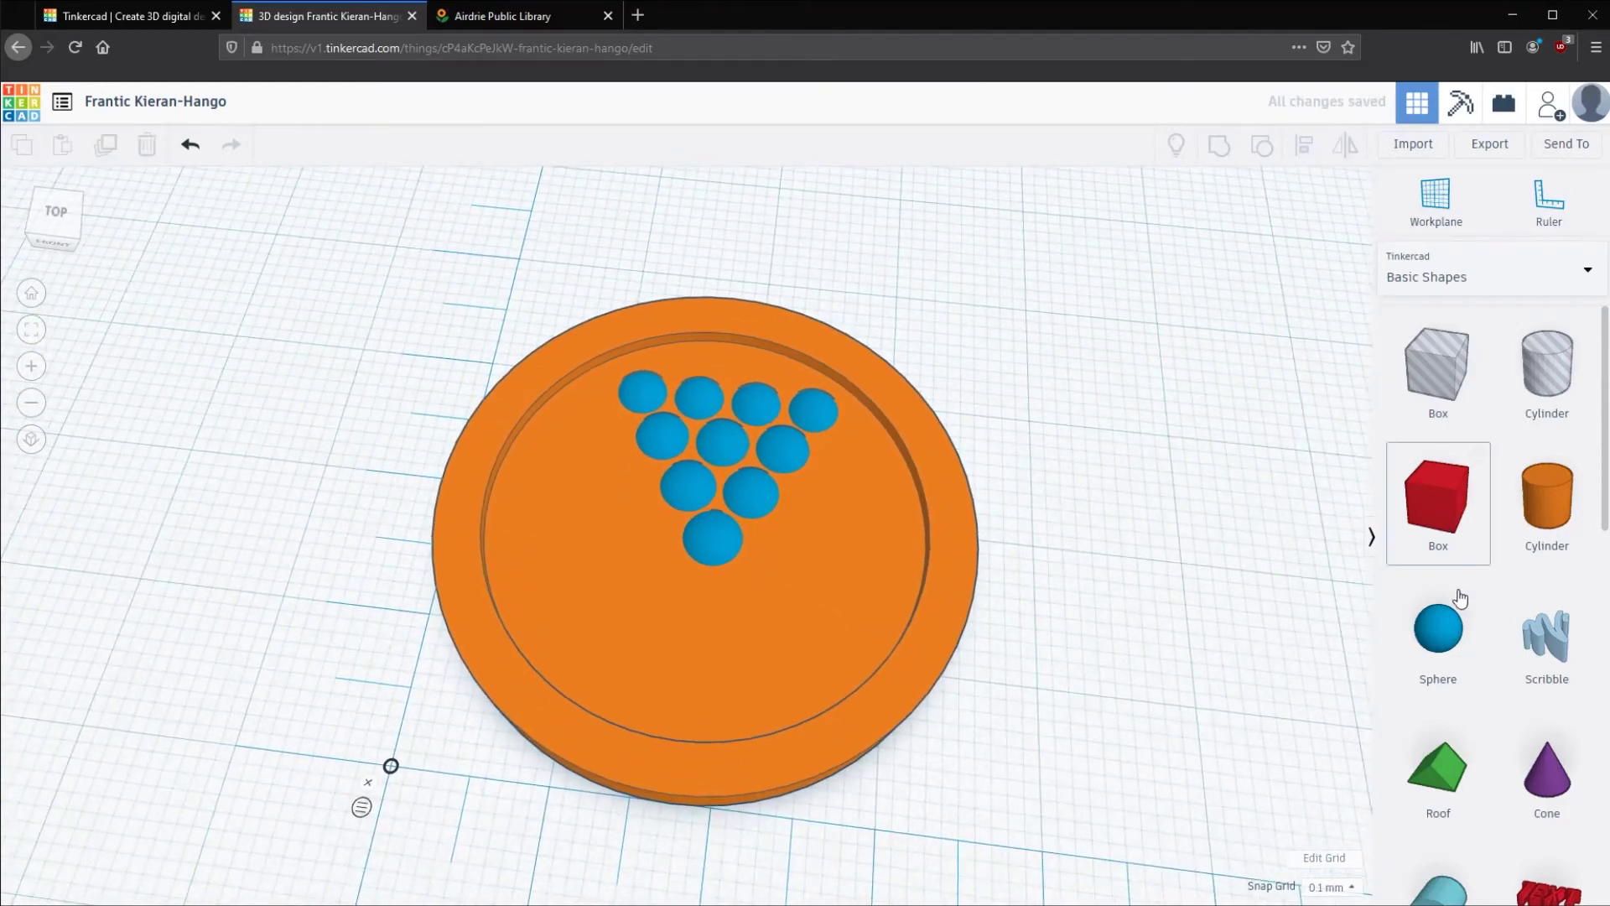
Add a 20 mm solid cylinder beside the token and rotate it 90° so it lies on its side.
{"action": "scroll", "coordinate": [1491, 462], "scroll_direction": "down", "scroll_amount": 2}
{"action": "left_click_drag", "start_coordinate": [1547, 352], "coordinate": [481, 533]}
{"action": "scroll", "coordinate": [651, 625], "scroll_direction": "down", "scroll_amount": 3}
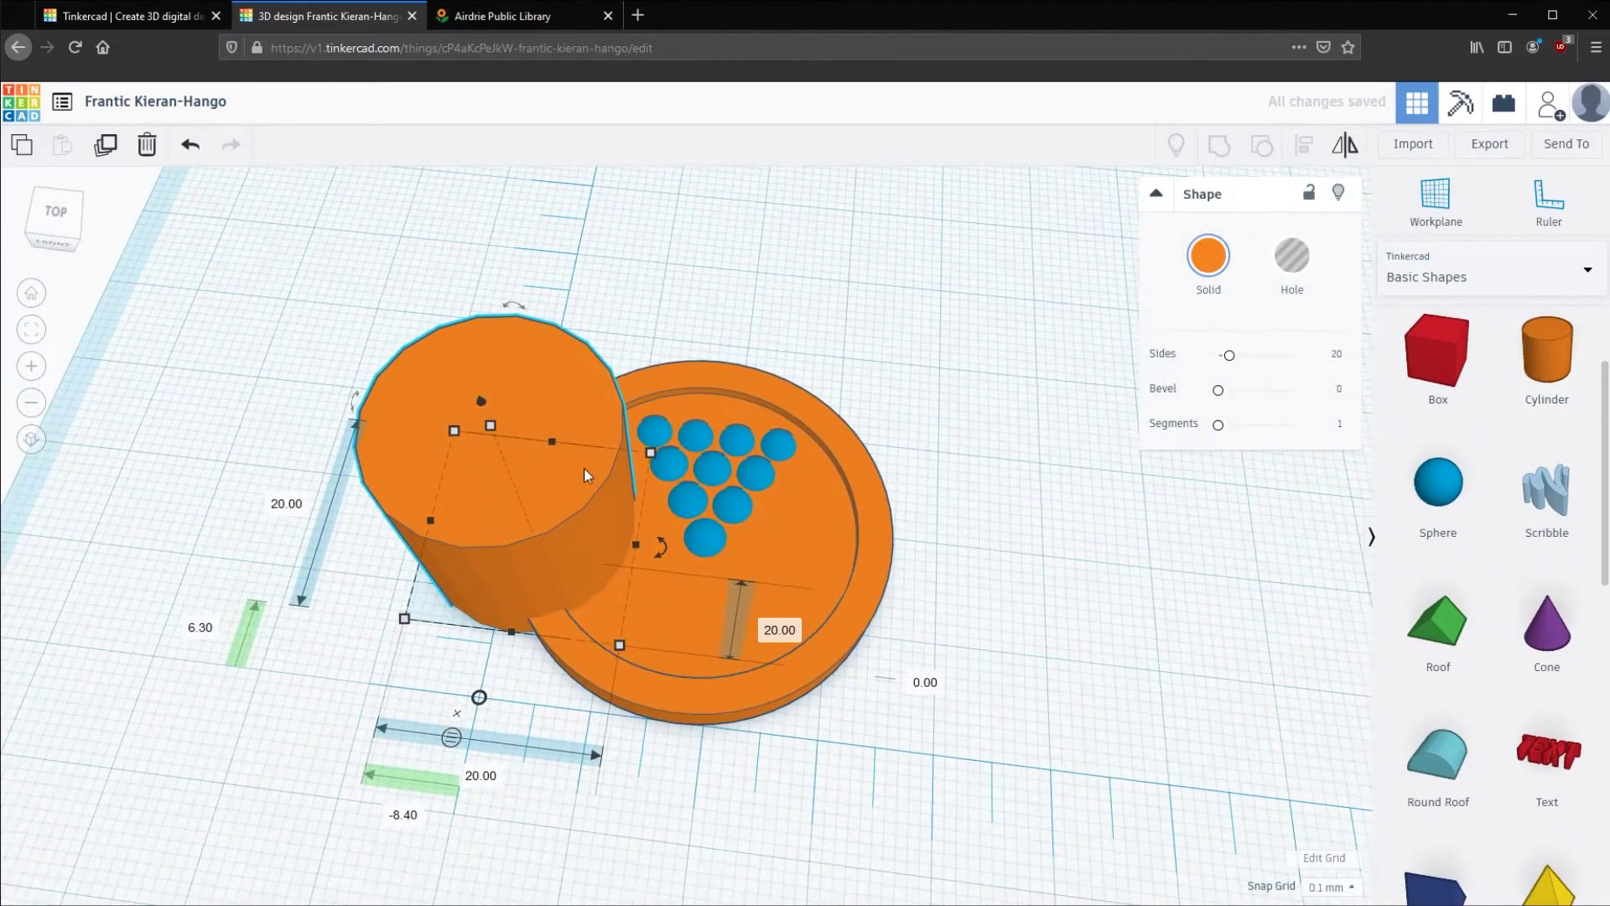
{"action": "right_click_drag", "start_coordinate": [753, 554], "coordinate": [746, 514]}
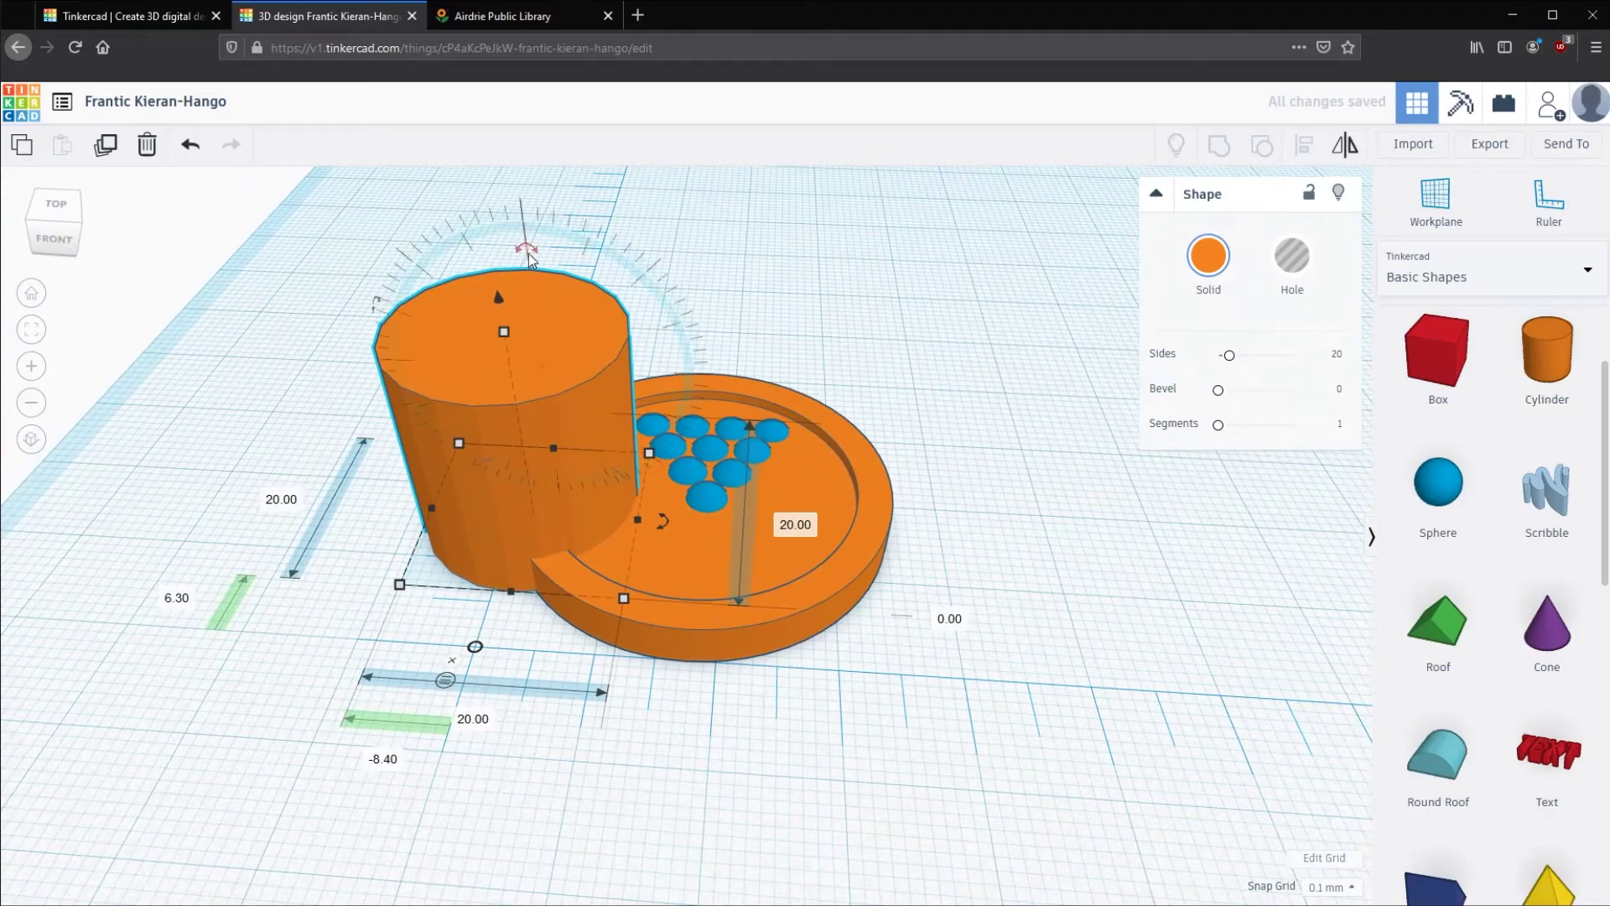
{"action": "left_click_drag", "start_coordinate": [527, 249], "coordinate": [683, 367]}
{"action": "right_click_drag", "start_coordinate": [656, 404], "coordinate": [741, 560]}
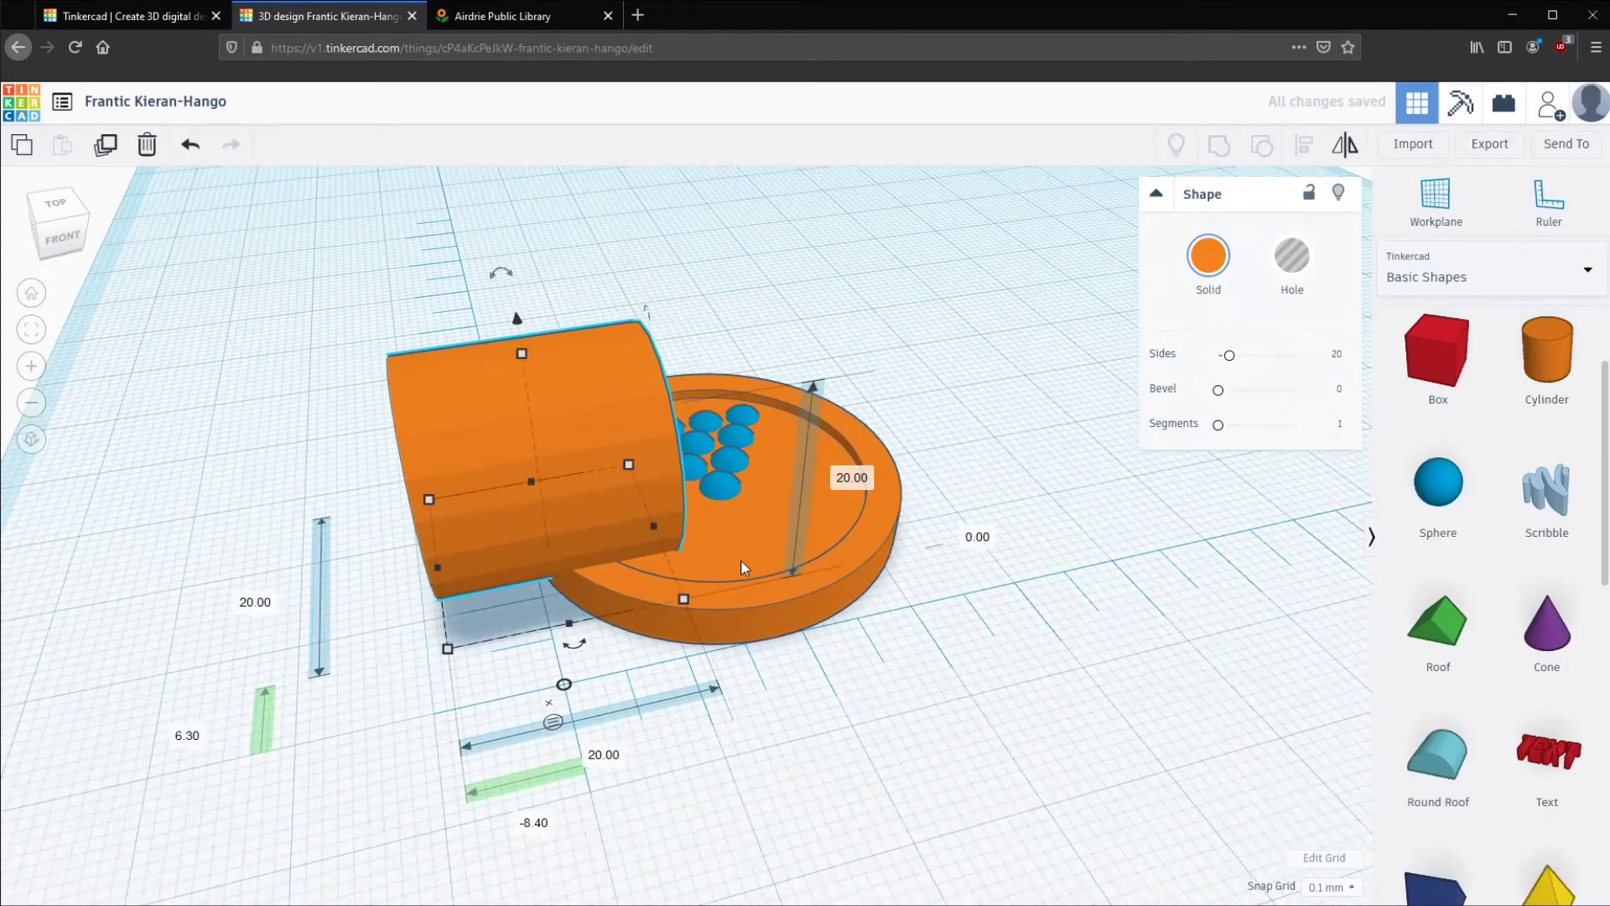
Resize the lying cylinder into a rod 26.2 mm long and 2.9 mm thick, and place it in front of the token.
{"action": "left_click_drag", "start_coordinate": [684, 600], "coordinate": [462, 509]}
{"action": "left_click_drag", "start_coordinate": [760, 454], "coordinate": [695, 470]}
{"action": "left_click_drag", "start_coordinate": [487, 493], "coordinate": [838, 650]}
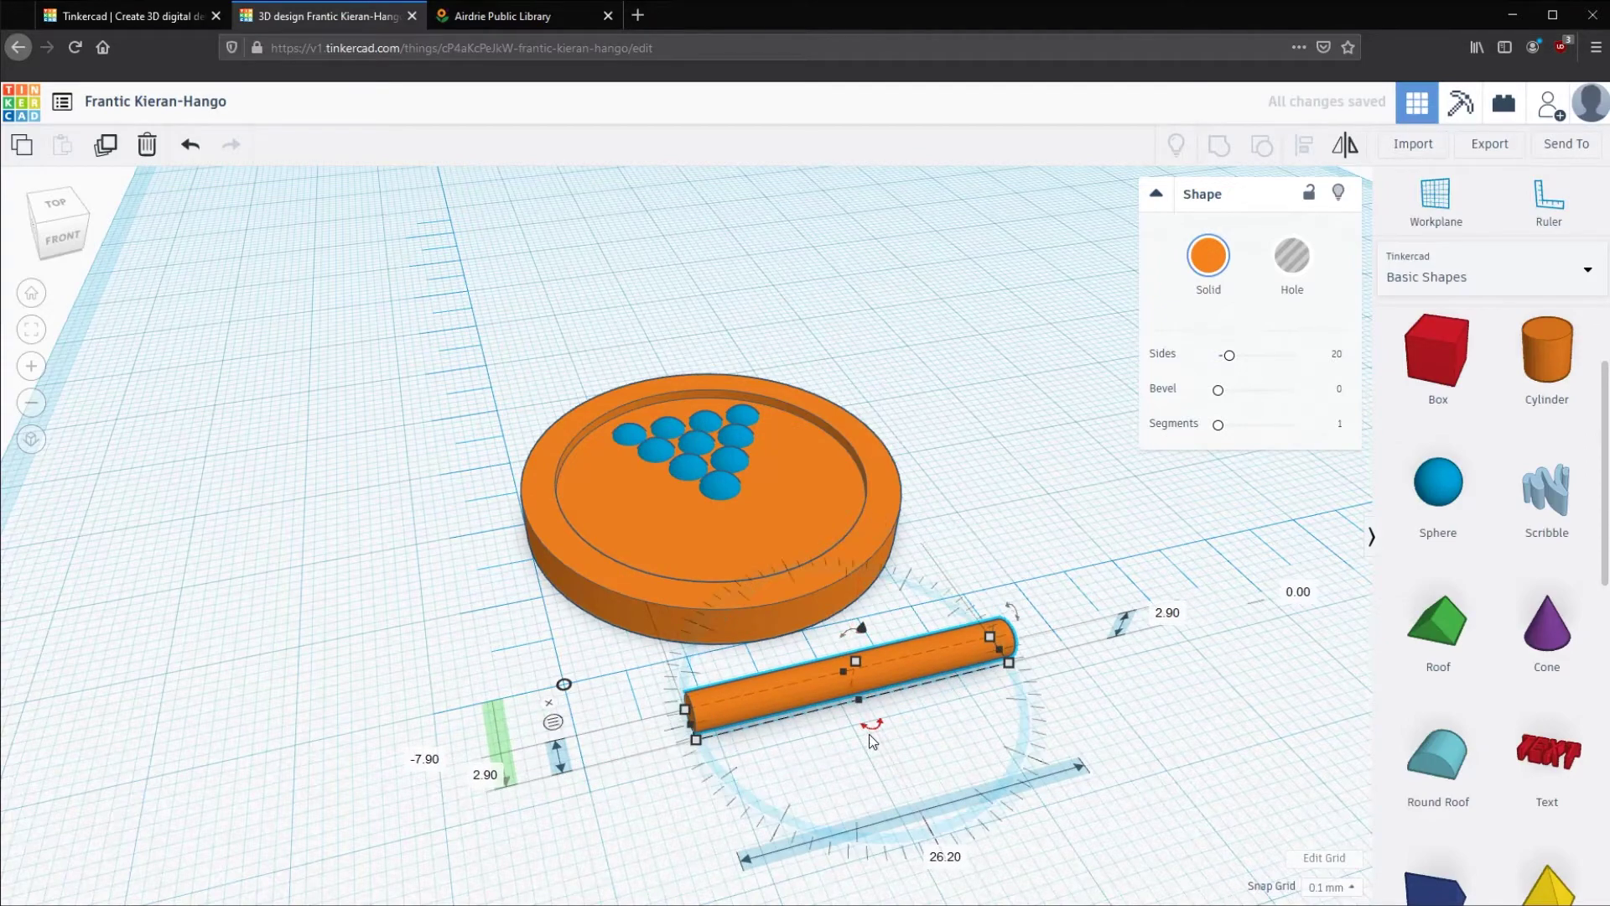
Try to fit the 2.9 mm thick rod diagonally in the recess beside the balls by rotating, moving and shrinking it.
{"action": "left_click_drag", "start_coordinate": [869, 733], "coordinate": [741, 456]}
{"action": "scroll", "coordinate": [839, 470], "scroll_direction": "up", "scroll_amount": 2}
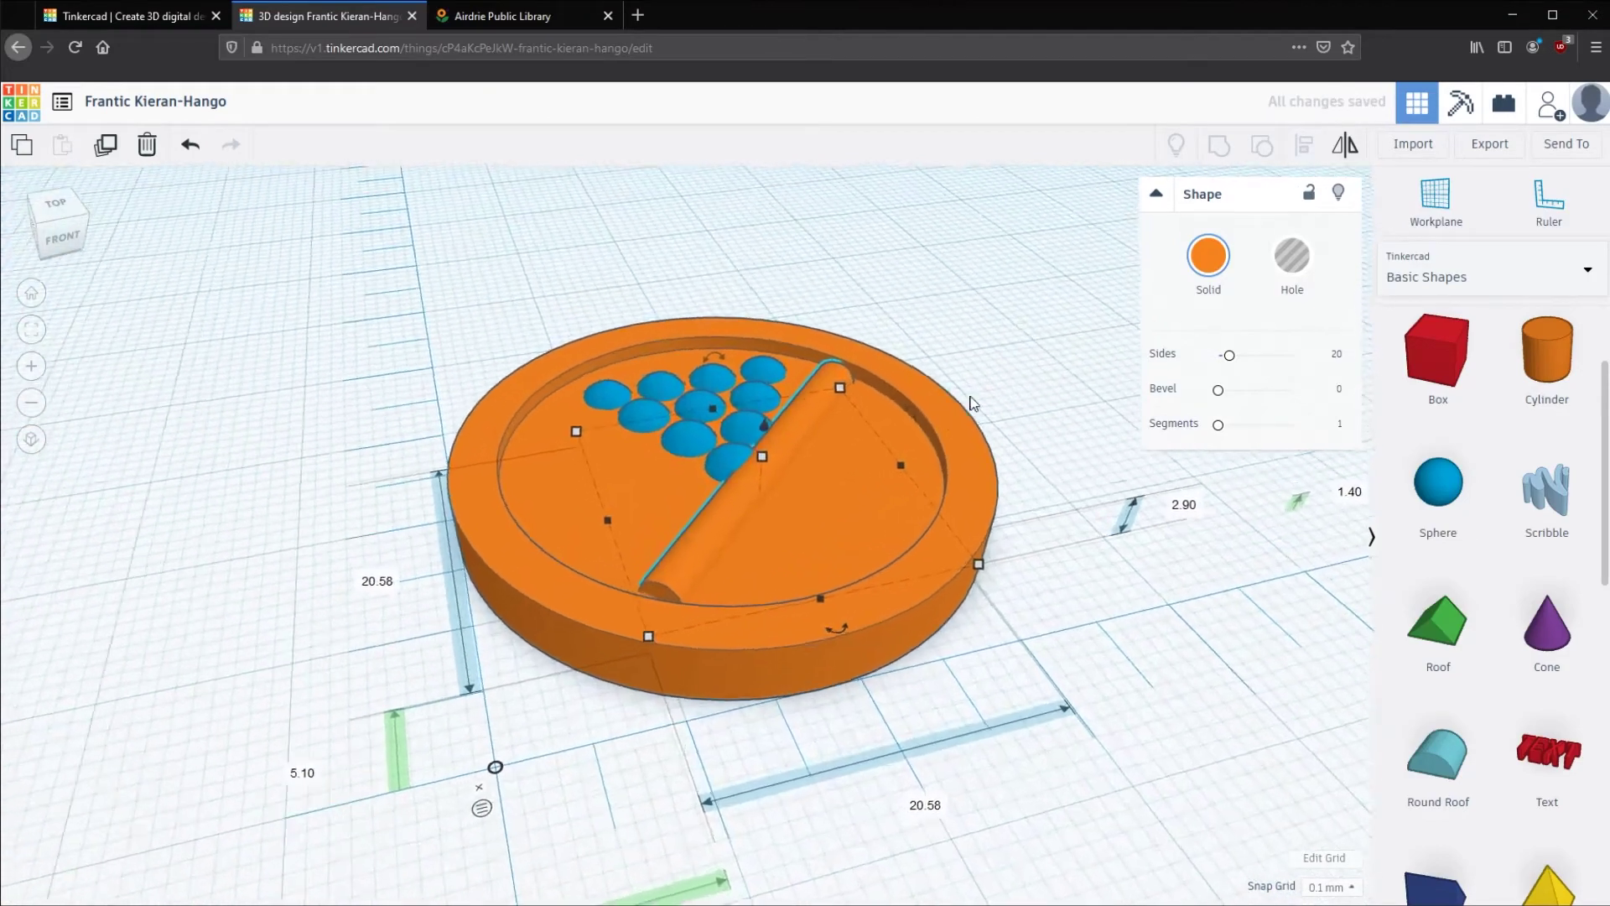
{"action": "scroll", "coordinate": [964, 503], "scroll_direction": "down", "scroll_amount": 2}
{"action": "scroll", "coordinate": [884, 521], "scroll_direction": "up", "scroll_amount": 4}
{"action": "mouse_move", "coordinate": [884, 521]}
{"action": "right_mouse_down"}
{"action": "mouse_move", "coordinate": [852, 587]}
{"action": "mouse_move", "coordinate": [892, 520]}
{"action": "mouse_move", "coordinate": [878, 526]}
{"action": "right_mouse_up"}
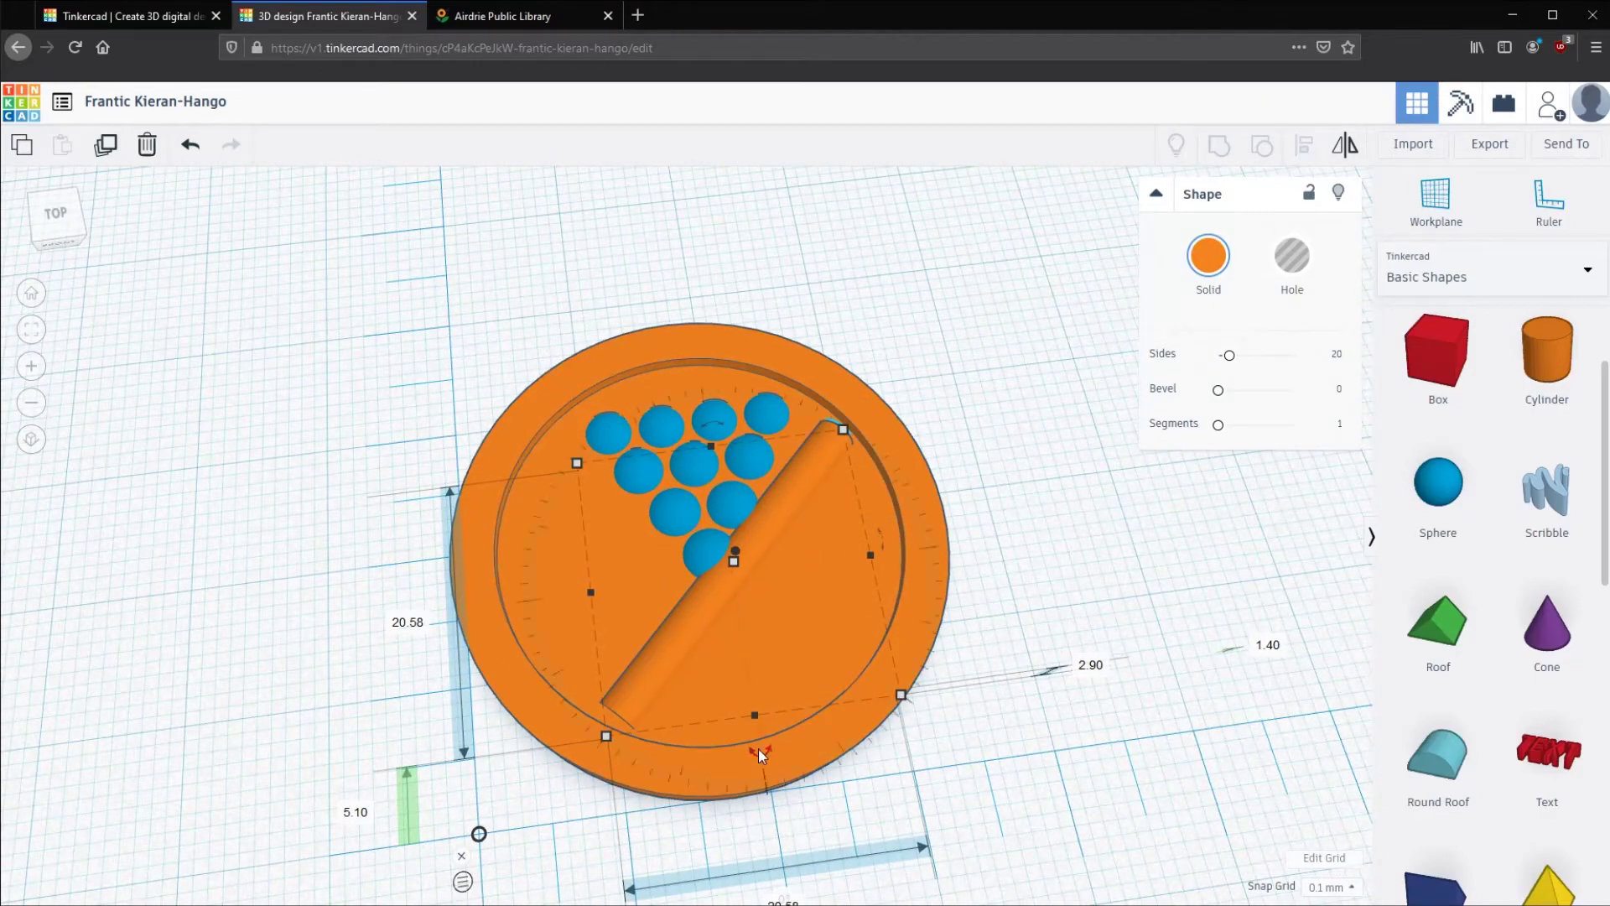
{"action": "left_click_drag", "start_coordinate": [758, 748], "coordinate": [864, 801]}
{"action": "left_click_drag", "start_coordinate": [714, 666], "coordinate": [765, 655]}
{"action": "left_click_drag", "start_coordinate": [813, 431], "coordinate": [842, 587]}
{"action": "left_click_drag", "start_coordinate": [818, 474], "coordinate": [782, 534]}
Undo the rod's rotation, placement and resizing in the recess so it lies in front of the token again.
{"action": "key", "text": "ctrl+z"}
{"action": "key", "text": "ctrl+z"}
{"action": "key", "text": "ctrl+z"}
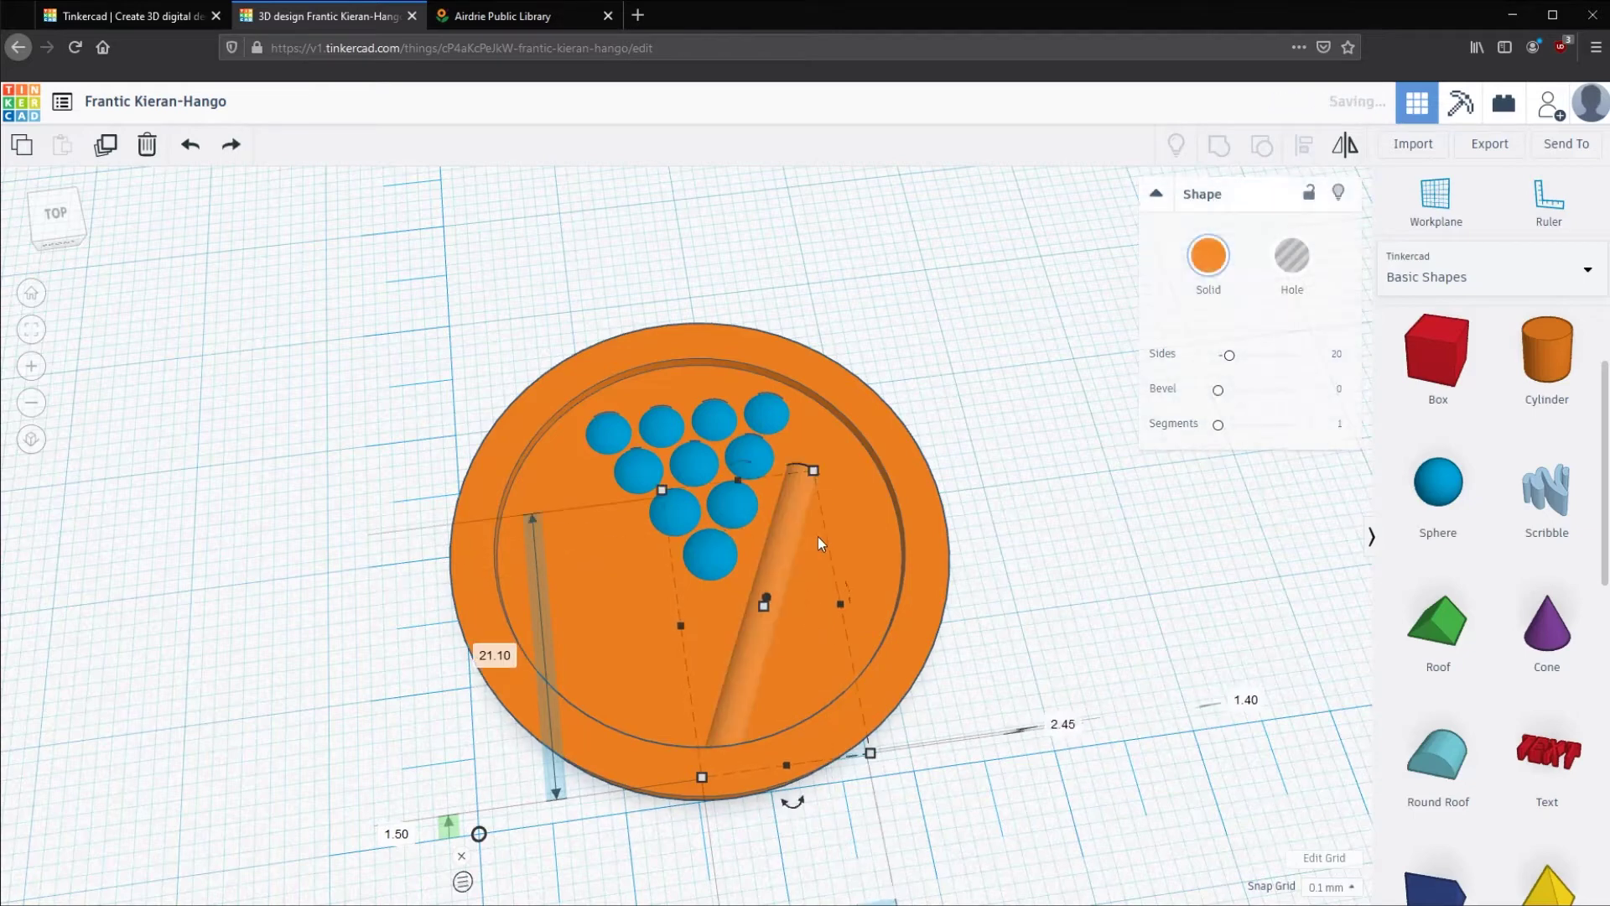
{"action": "key", "text": "ctrl+z"}
{"action": "key", "text": "ctrl+z"}
{"action": "key", "text": "ctrl+z"}
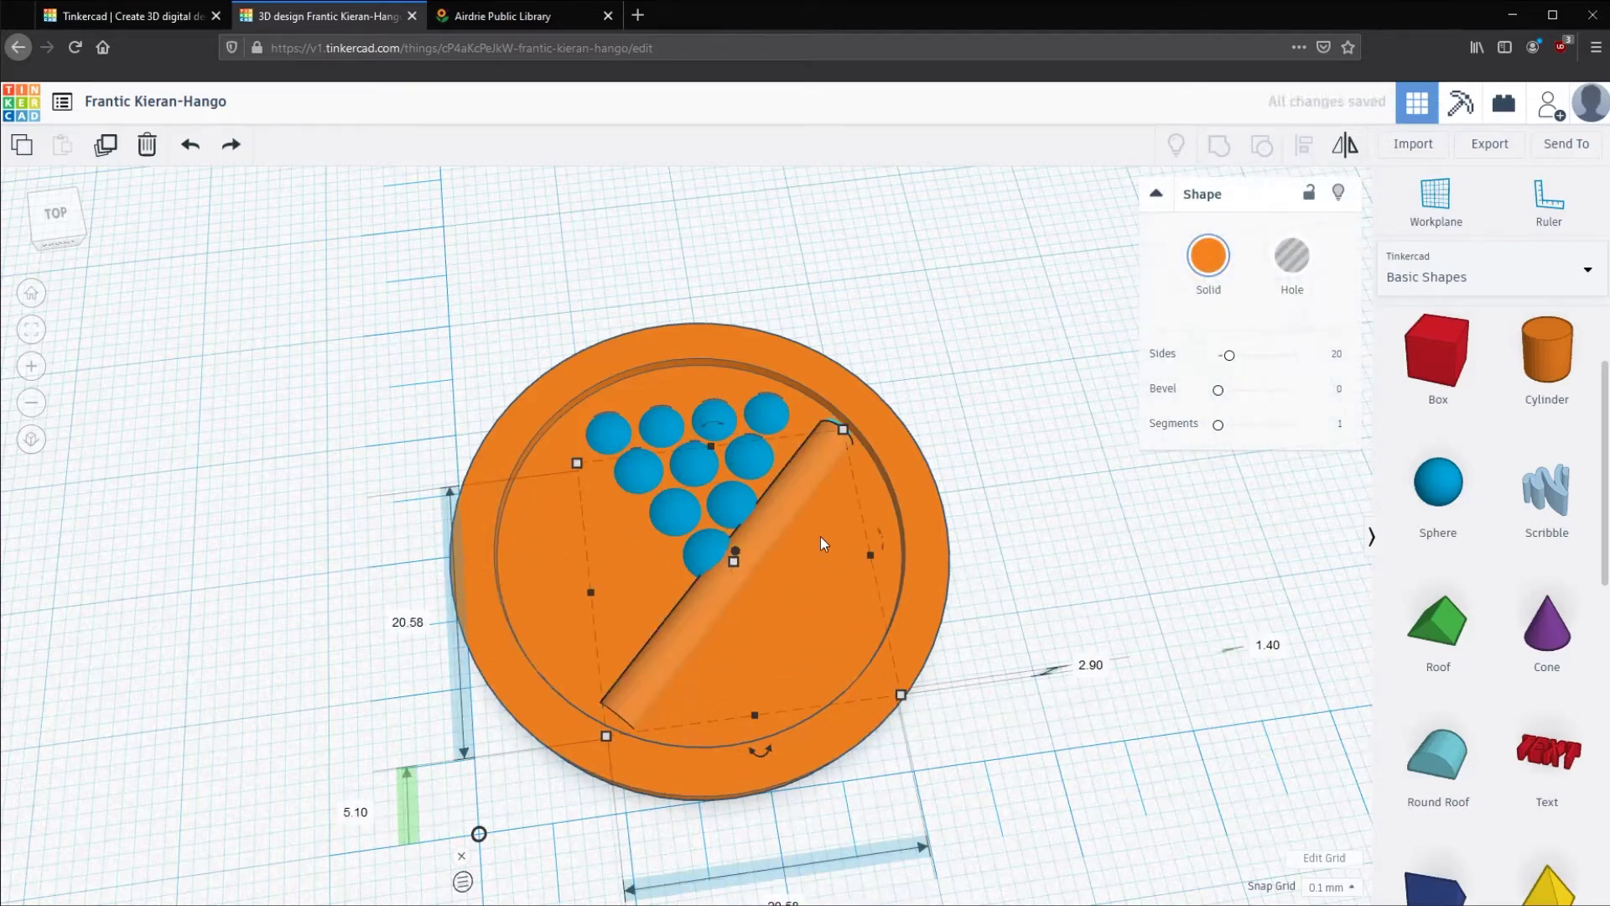
{"action": "key", "text": "ctrl+z"}
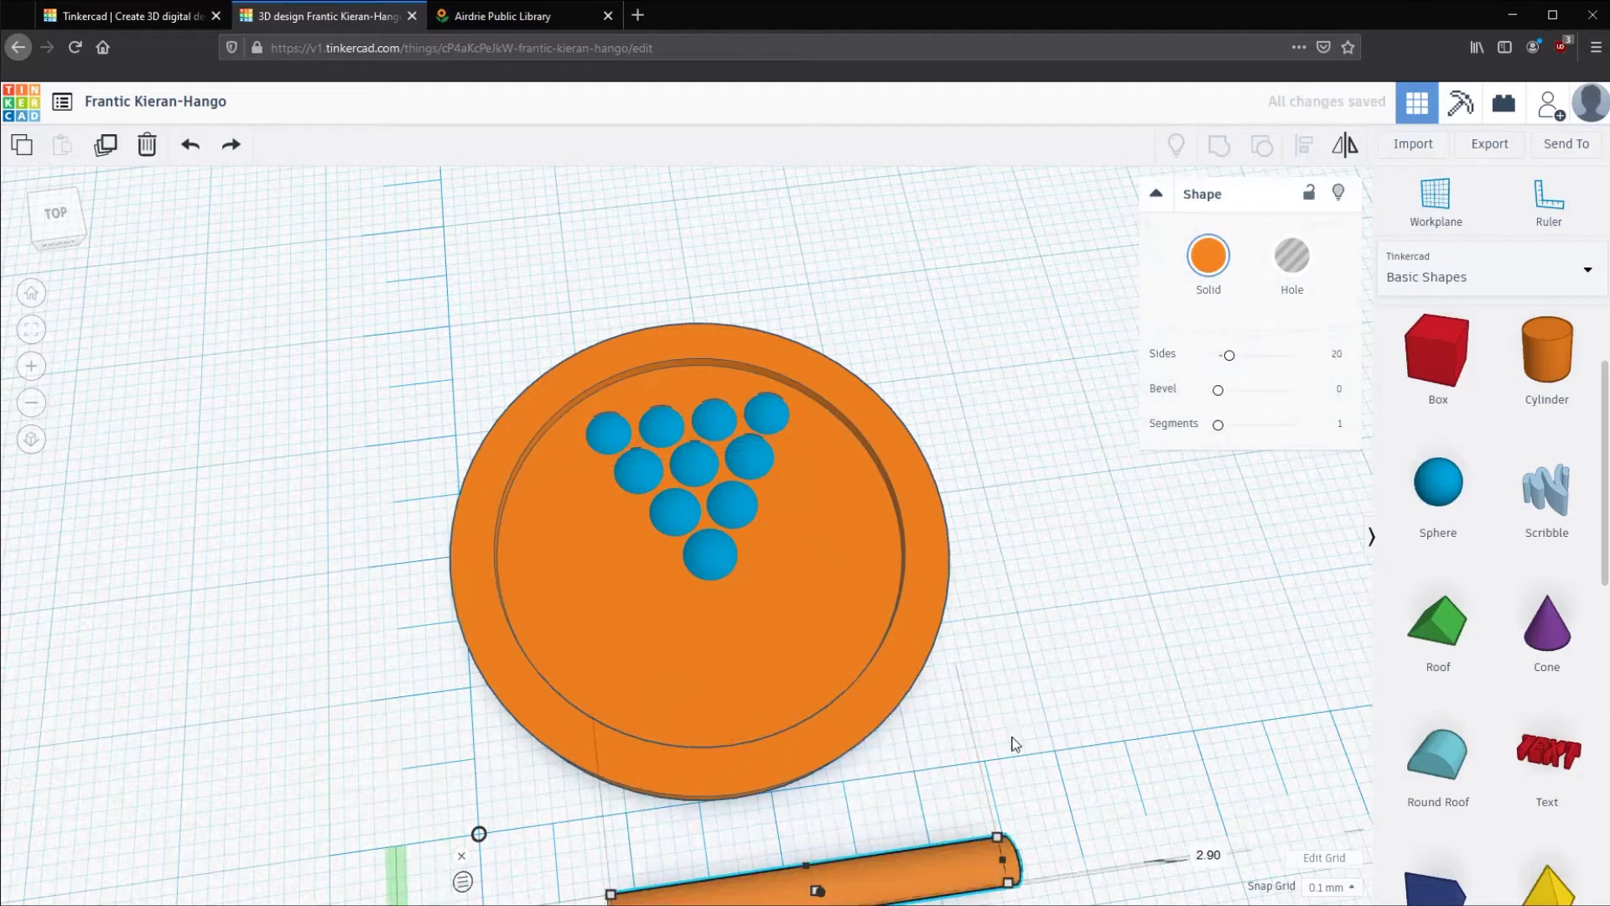
Resize the rod in front of the token to 31.7 mm long and 1.04 mm thick.
{"action": "middle_click_drag", "start_coordinate": [1017, 745], "coordinate": [1000, 574]}
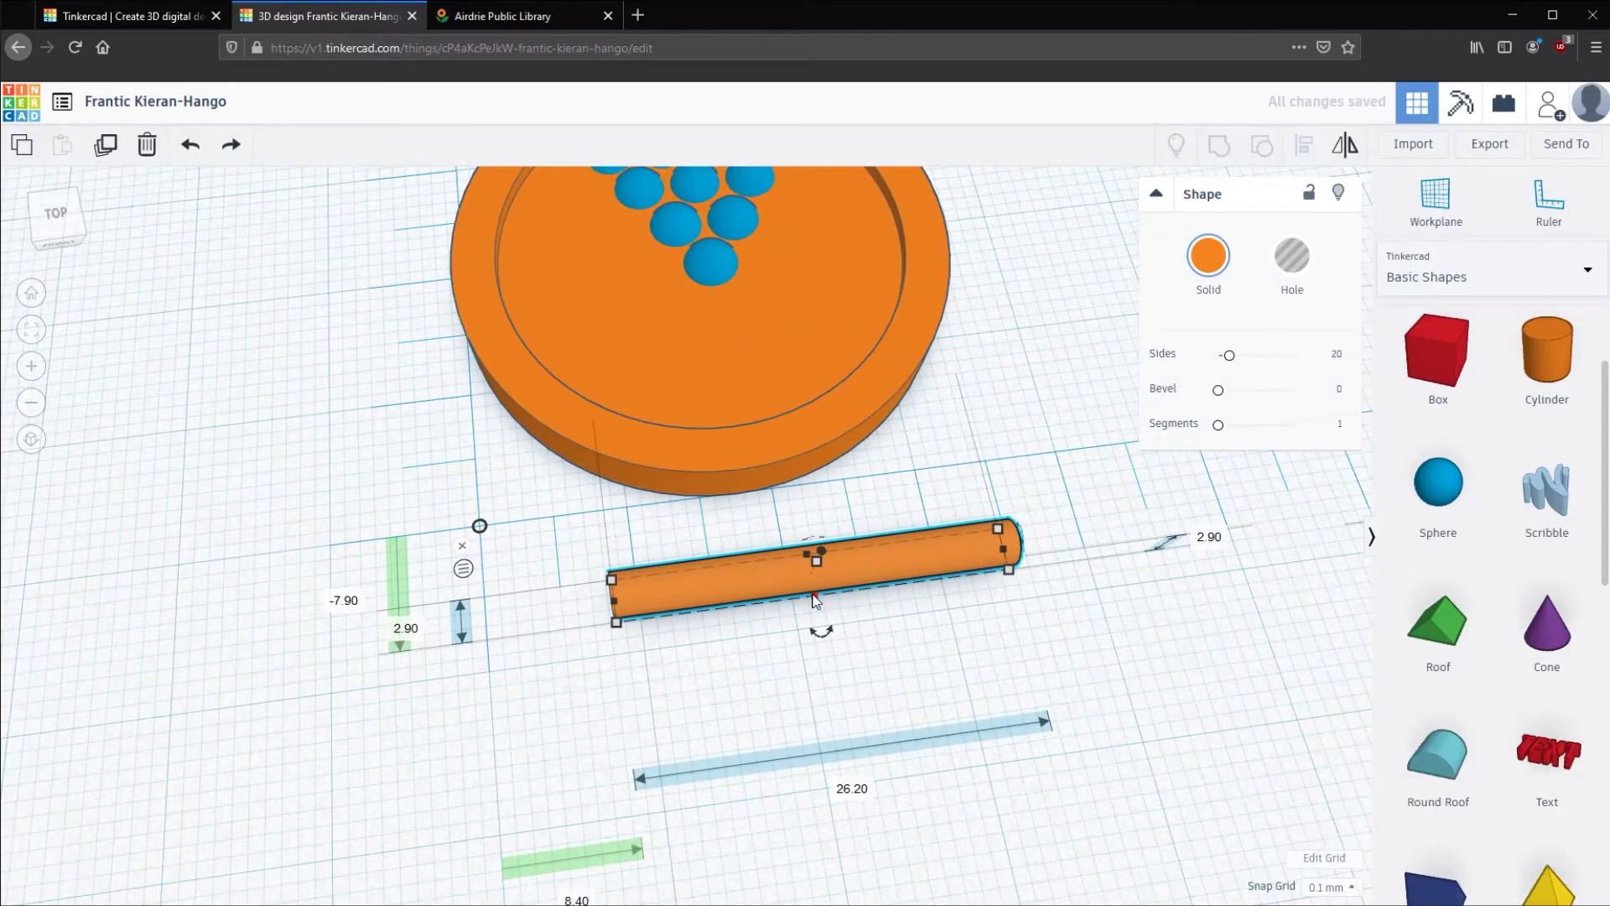
{"action": "left_click_drag", "start_coordinate": [1009, 569], "coordinate": [1226, 531], "text": "shift"}
{"action": "scroll", "coordinate": [777, 576], "scroll_direction": "up", "scroll_amount": 3}
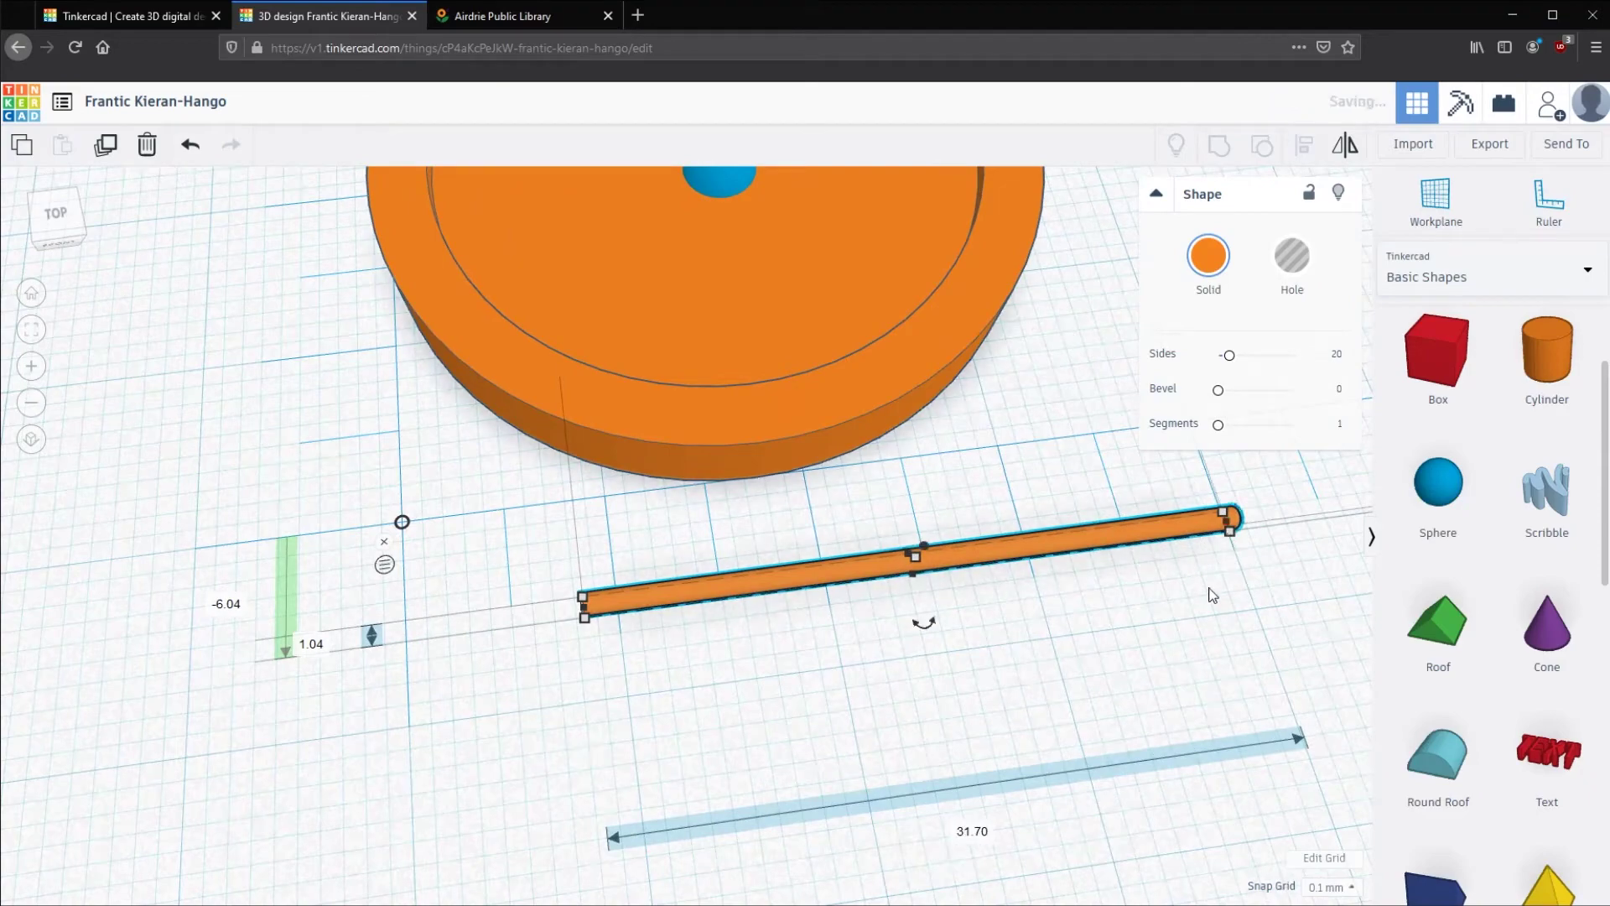
{"action": "scroll", "coordinate": [989, 486], "scroll_direction": "down", "scroll_amount": 3}
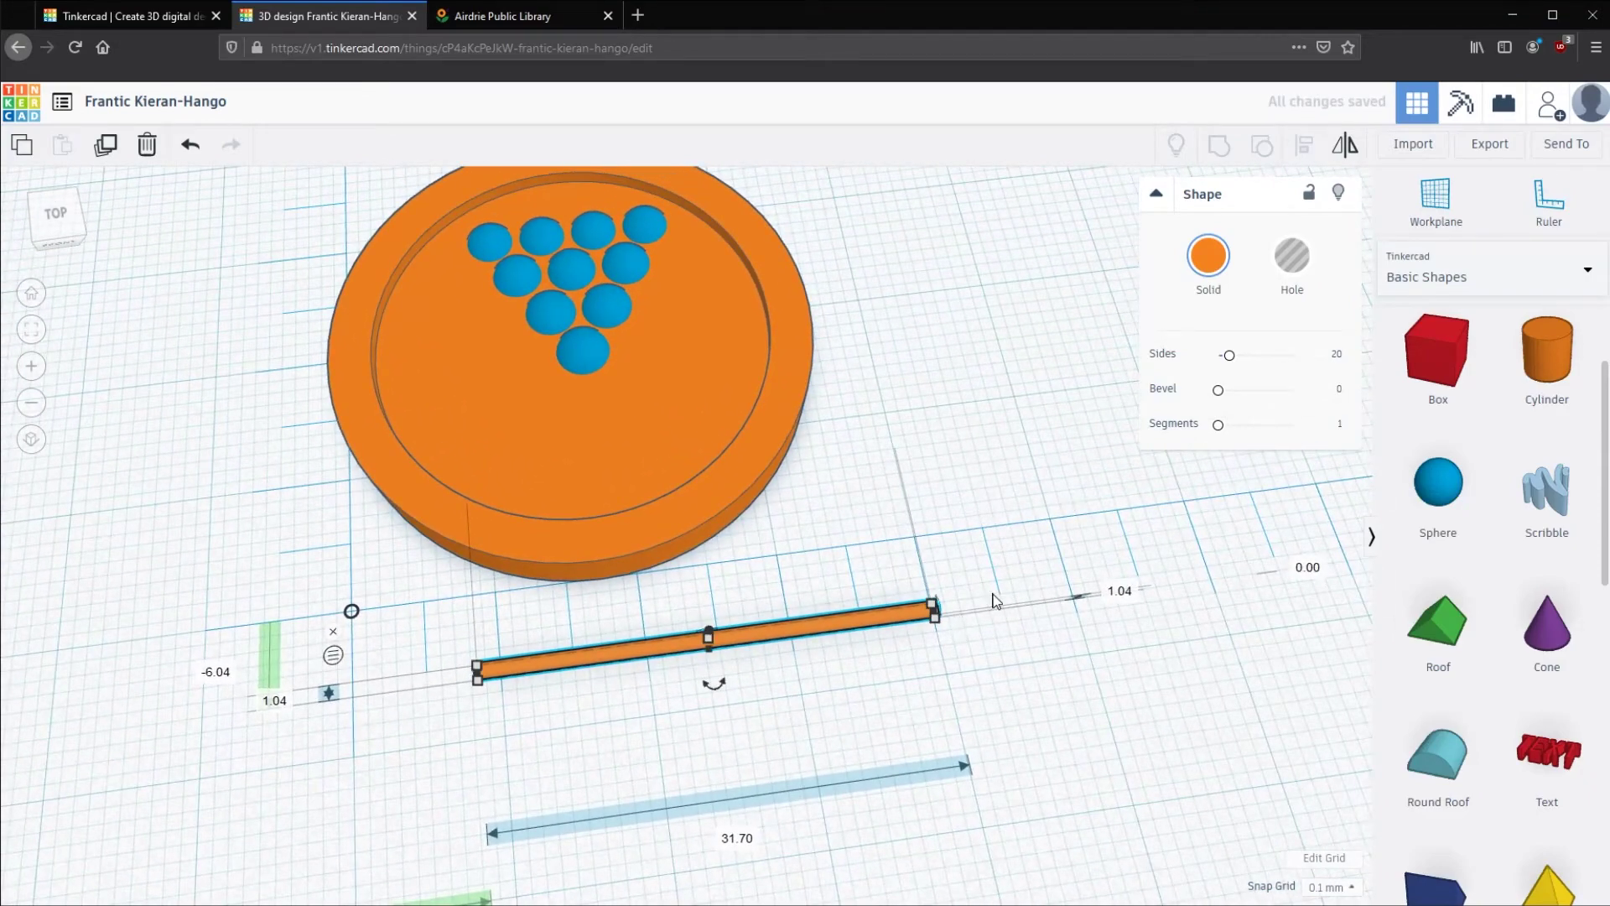
Turn the rod 45°, place it in the recess beside the ball rack and scale it down to 0.85 mm thick.
{"action": "left_click_drag", "start_coordinate": [715, 684], "coordinate": [620, 320]}
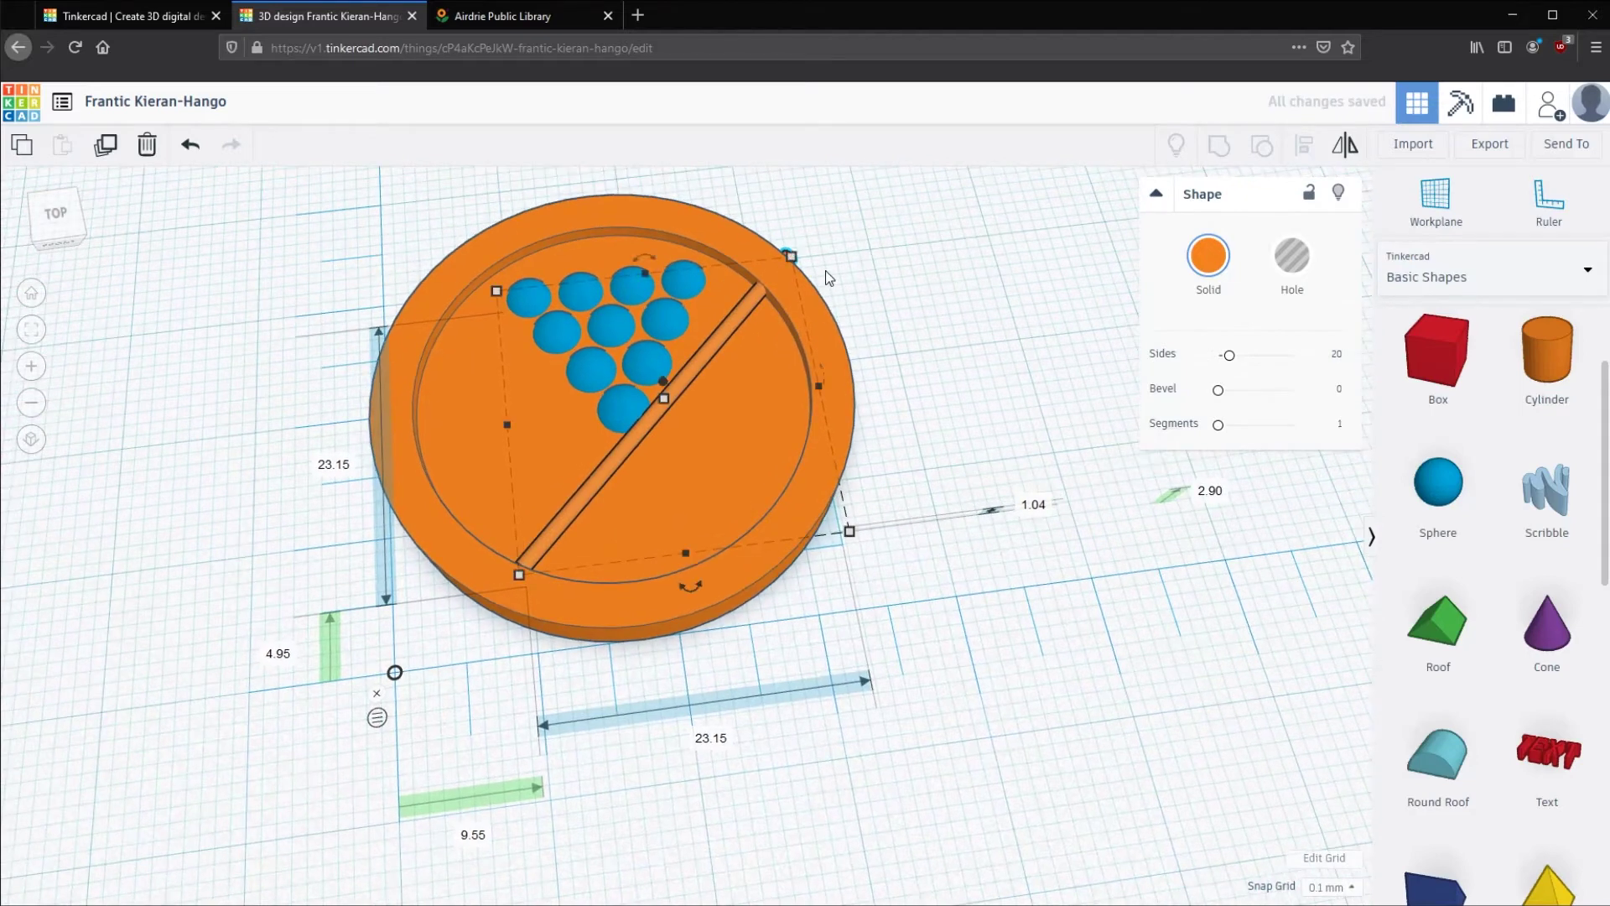
{"action": "left_click_drag", "start_coordinate": [790, 257], "coordinate": [746, 306]}
{"action": "left_click_drag", "start_coordinate": [697, 379], "coordinate": [727, 384]}
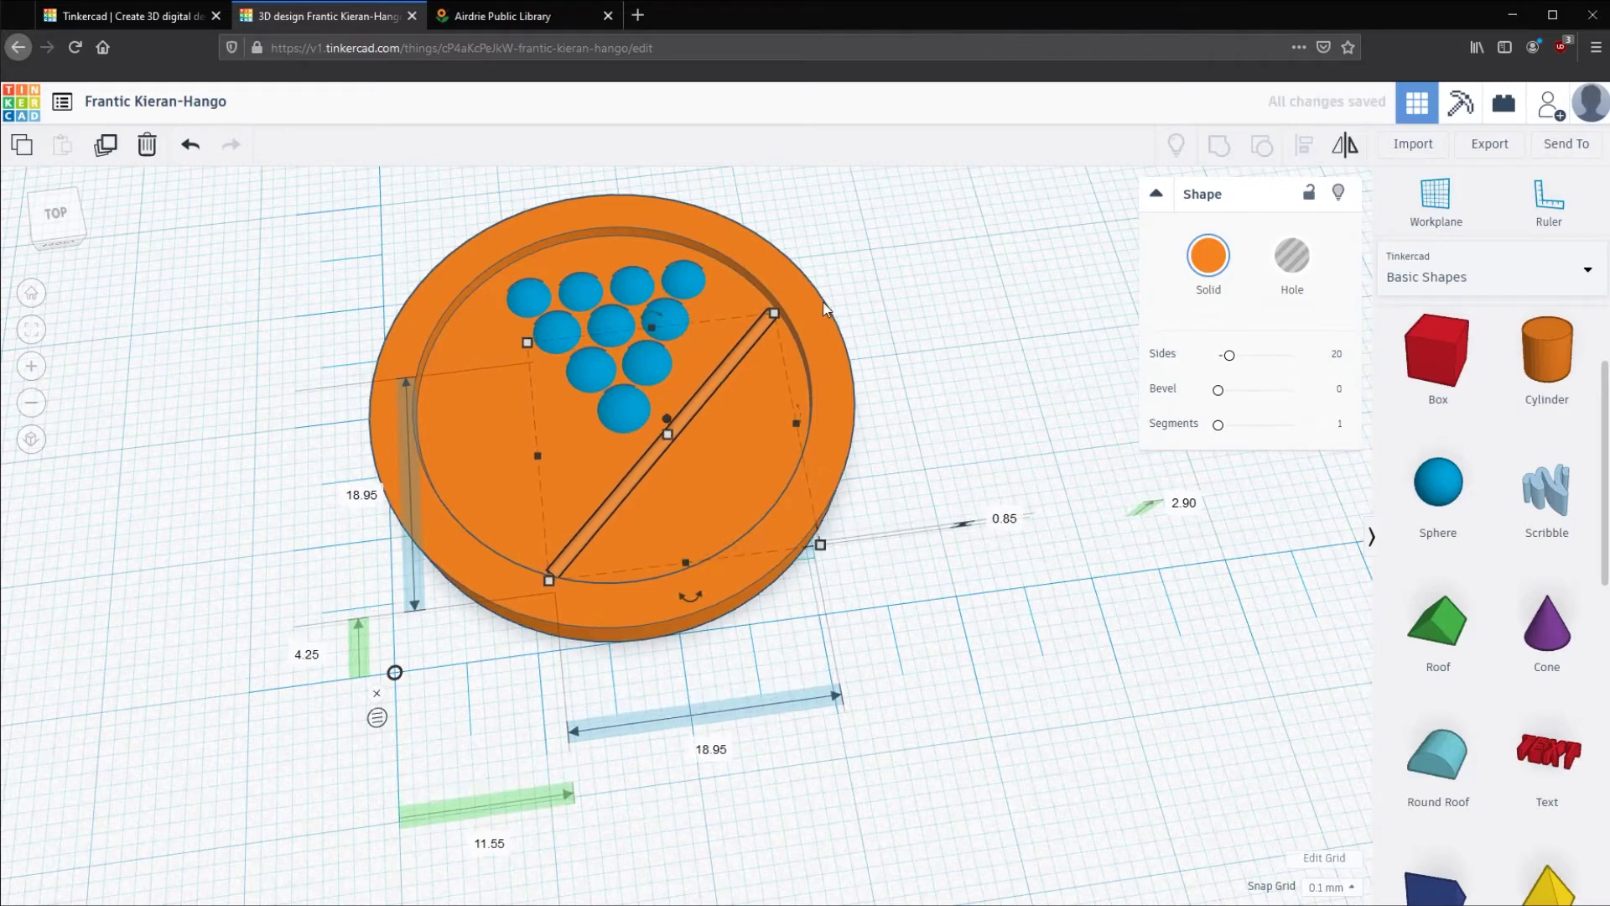
Rotate the rod steeper to follow the edge of the ball rack, and move it close alongside the balls at 2.6 mm height.
{"action": "left_click_drag", "start_coordinate": [691, 596], "coordinate": [726, 591]}
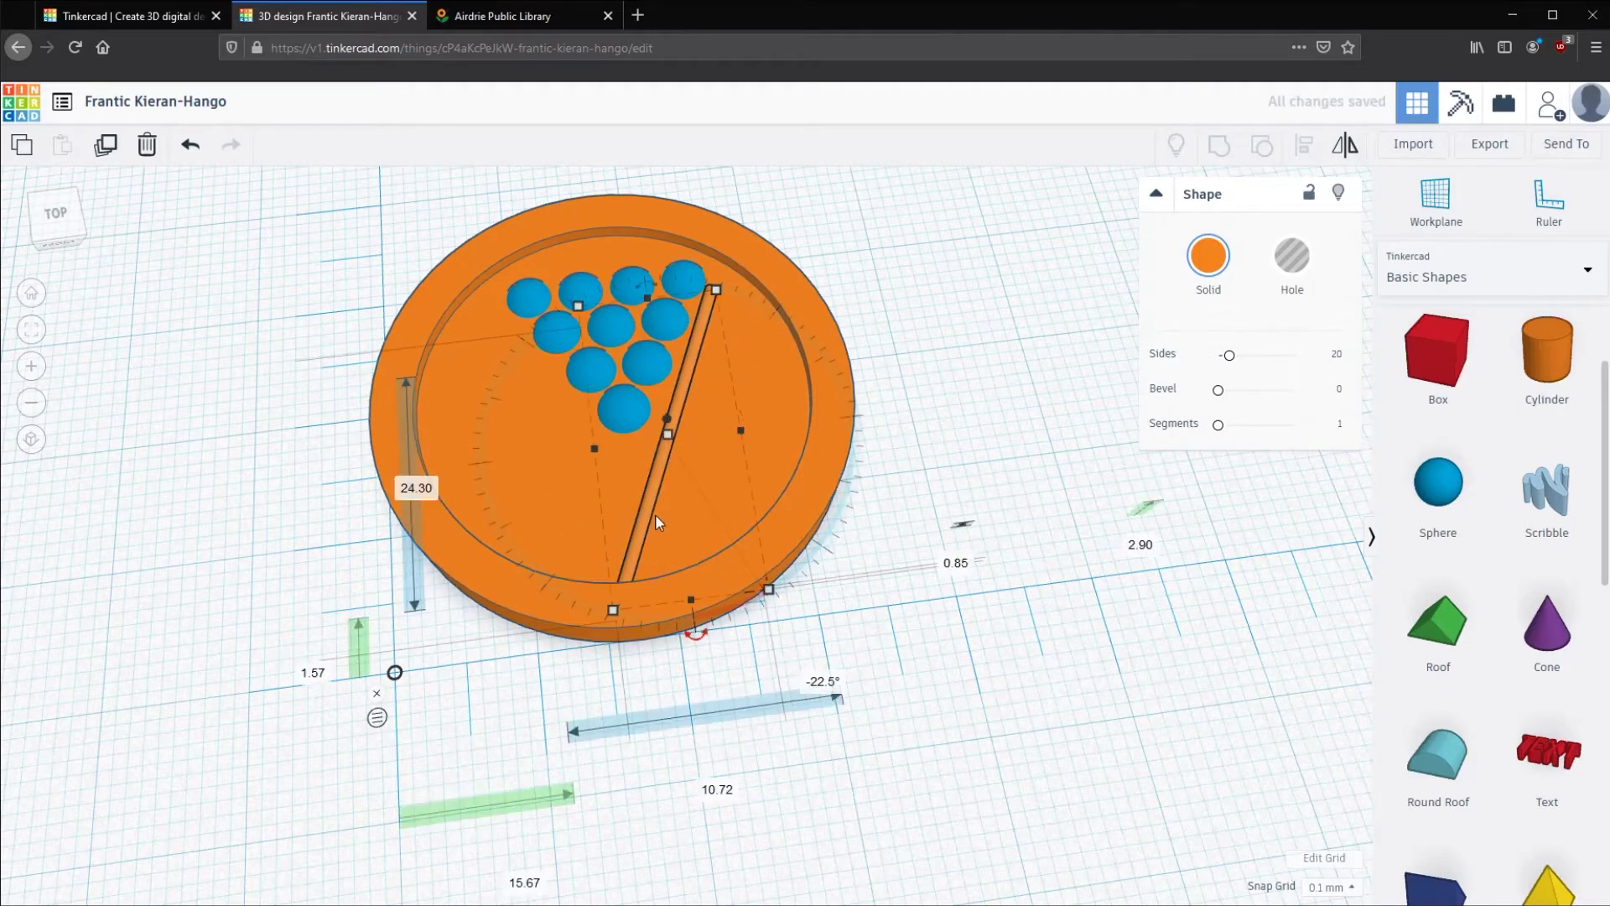
{"action": "left_click_drag", "start_coordinate": [663, 497], "coordinate": [661, 486]}
{"action": "left_click_drag", "start_coordinate": [726, 620], "coordinate": [758, 527]}
{"action": "mouse_move", "coordinate": [758, 526]}
{"action": "right_mouse_down"}
{"action": "mouse_move", "coordinate": [941, 481]}
{"action": "mouse_move", "coordinate": [1019, 530]}
{"action": "mouse_move", "coordinate": [971, 420]}
{"action": "mouse_move", "coordinate": [975, 376]}
{"action": "mouse_move", "coordinate": [771, 514]}
{"action": "right_mouse_up"}
{"action": "left_click_drag", "start_coordinate": [776, 488], "coordinate": [778, 490]}
{"action": "right_click_drag", "start_coordinate": [792, 494], "coordinate": [797, 536]}
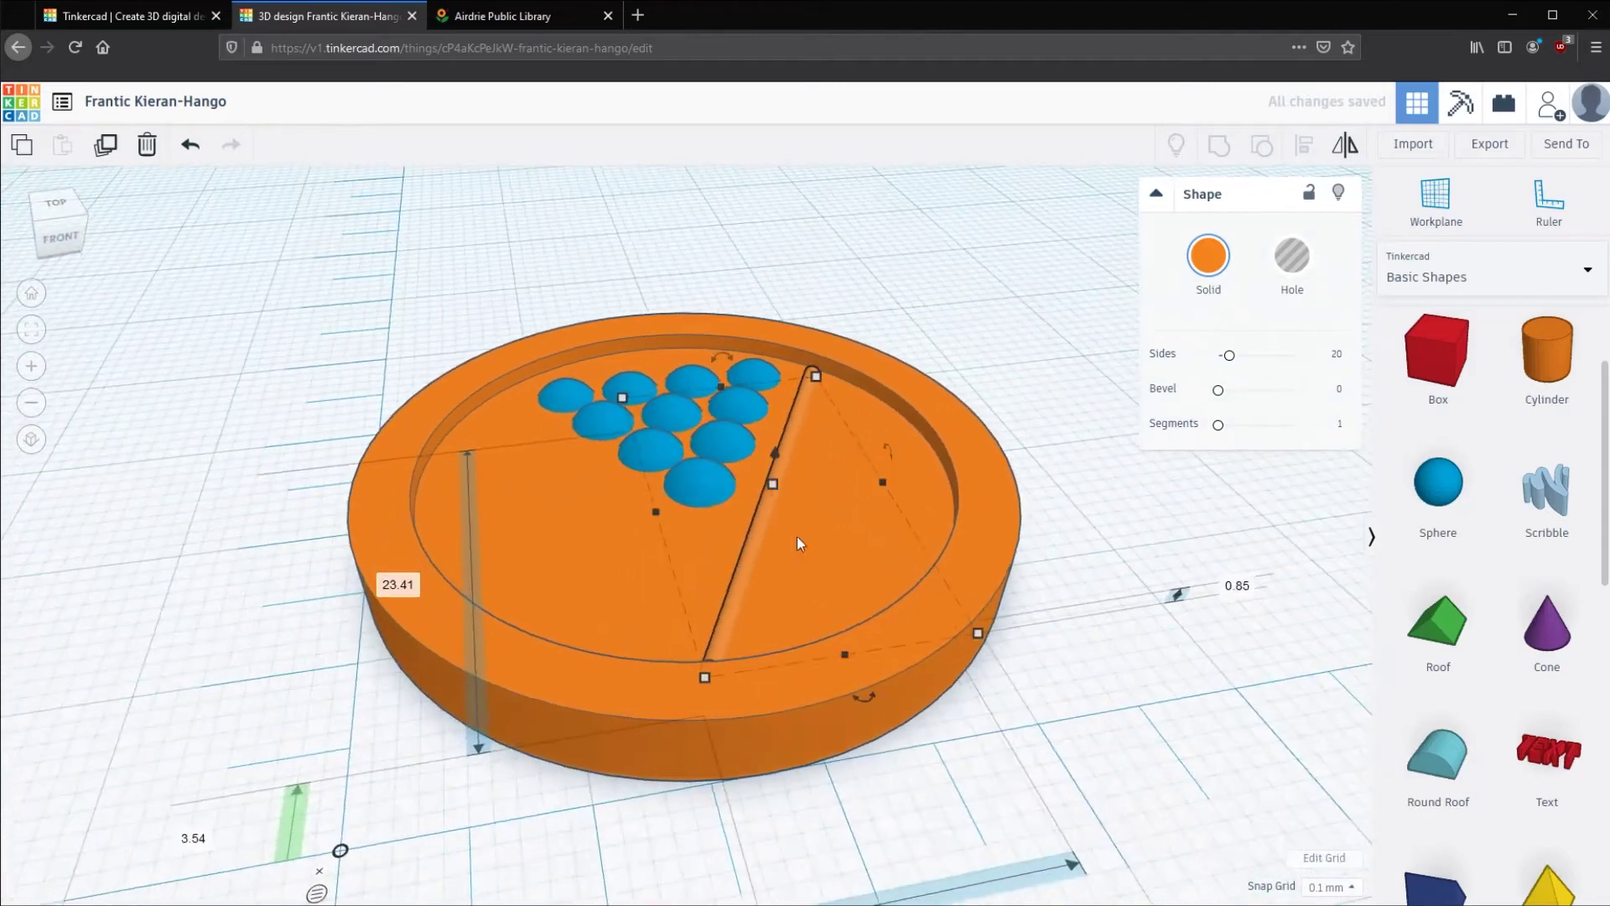
{"action": "left_click_drag", "start_coordinate": [752, 551], "coordinate": [744, 550]}
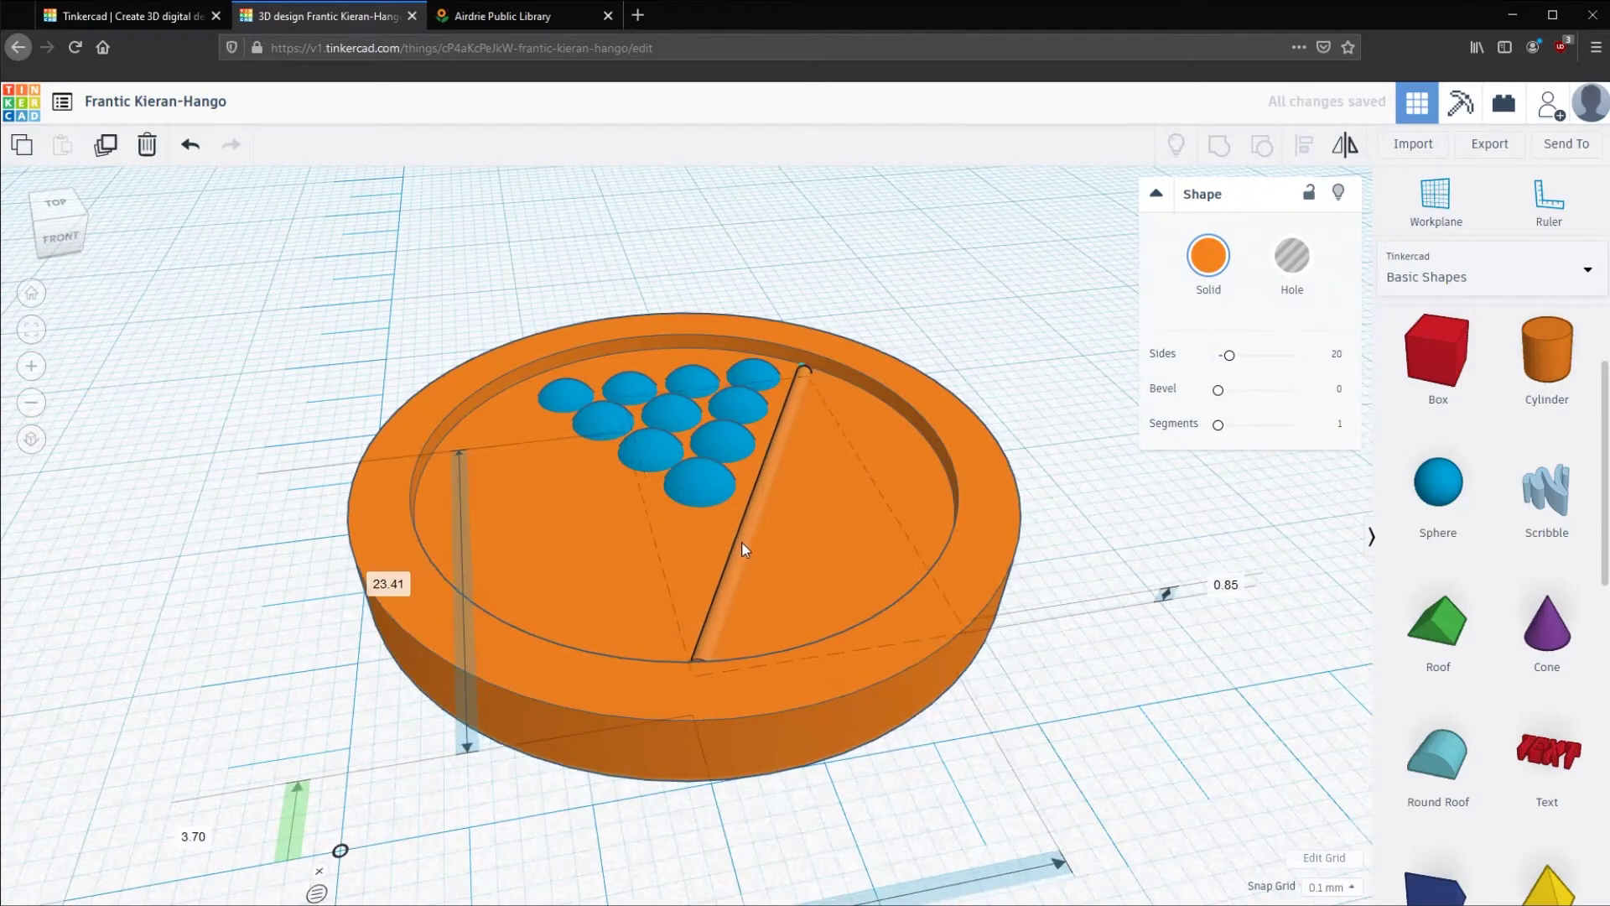
{"action": "scroll", "coordinate": [1024, 478], "scroll_direction": "down", "scroll_amount": 2}
{"action": "scroll", "coordinate": [1009, 478], "scroll_direction": "up", "scroll_amount": 4}
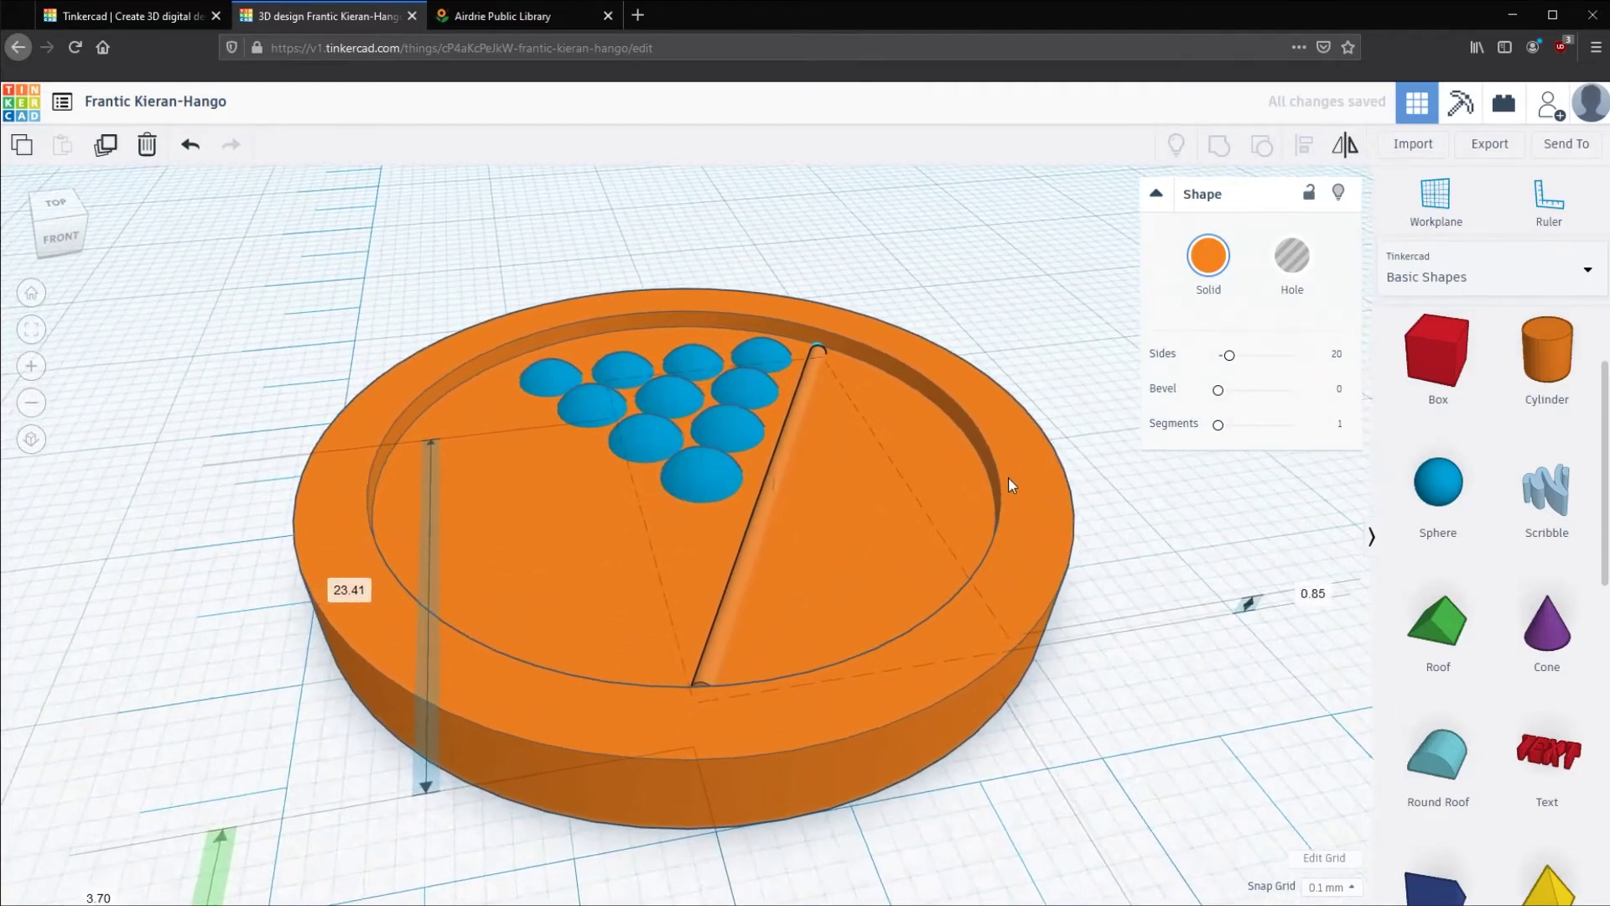
Duplicate the rod, turn the copy to the opposite slant and place it along the other side of the rack, crossing the first.
{"action": "right_click_drag", "start_coordinate": [932, 522], "coordinate": [825, 490]}
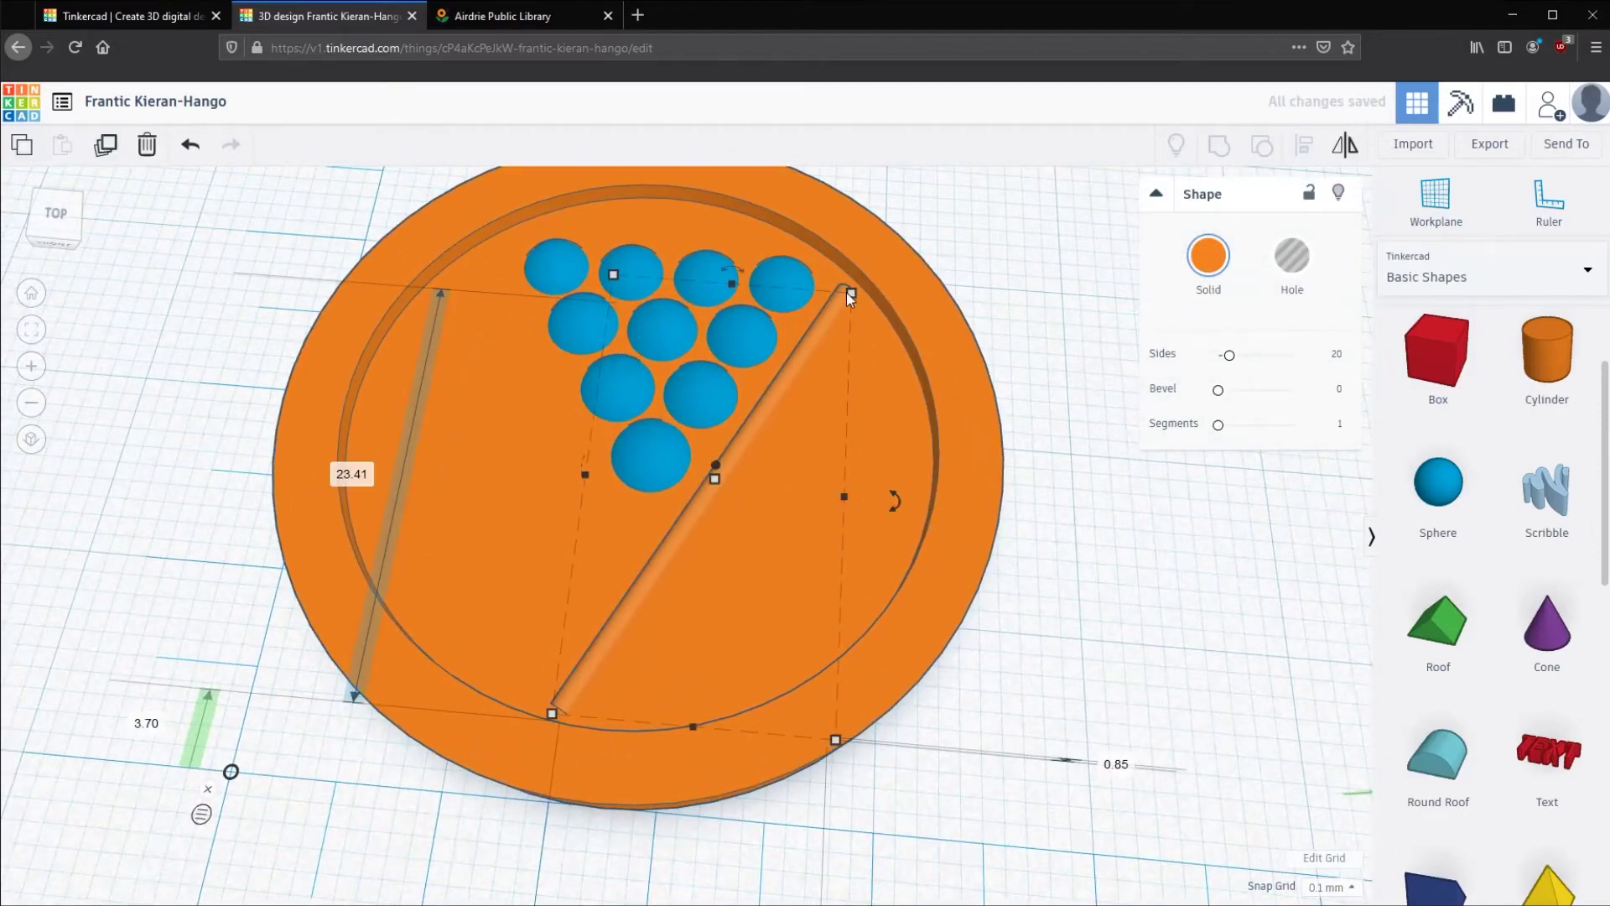
{"action": "left_click_drag", "start_coordinate": [897, 498], "coordinate": [797, 376]}
{"action": "left_click_drag", "start_coordinate": [757, 507], "coordinate": [621, 495]}
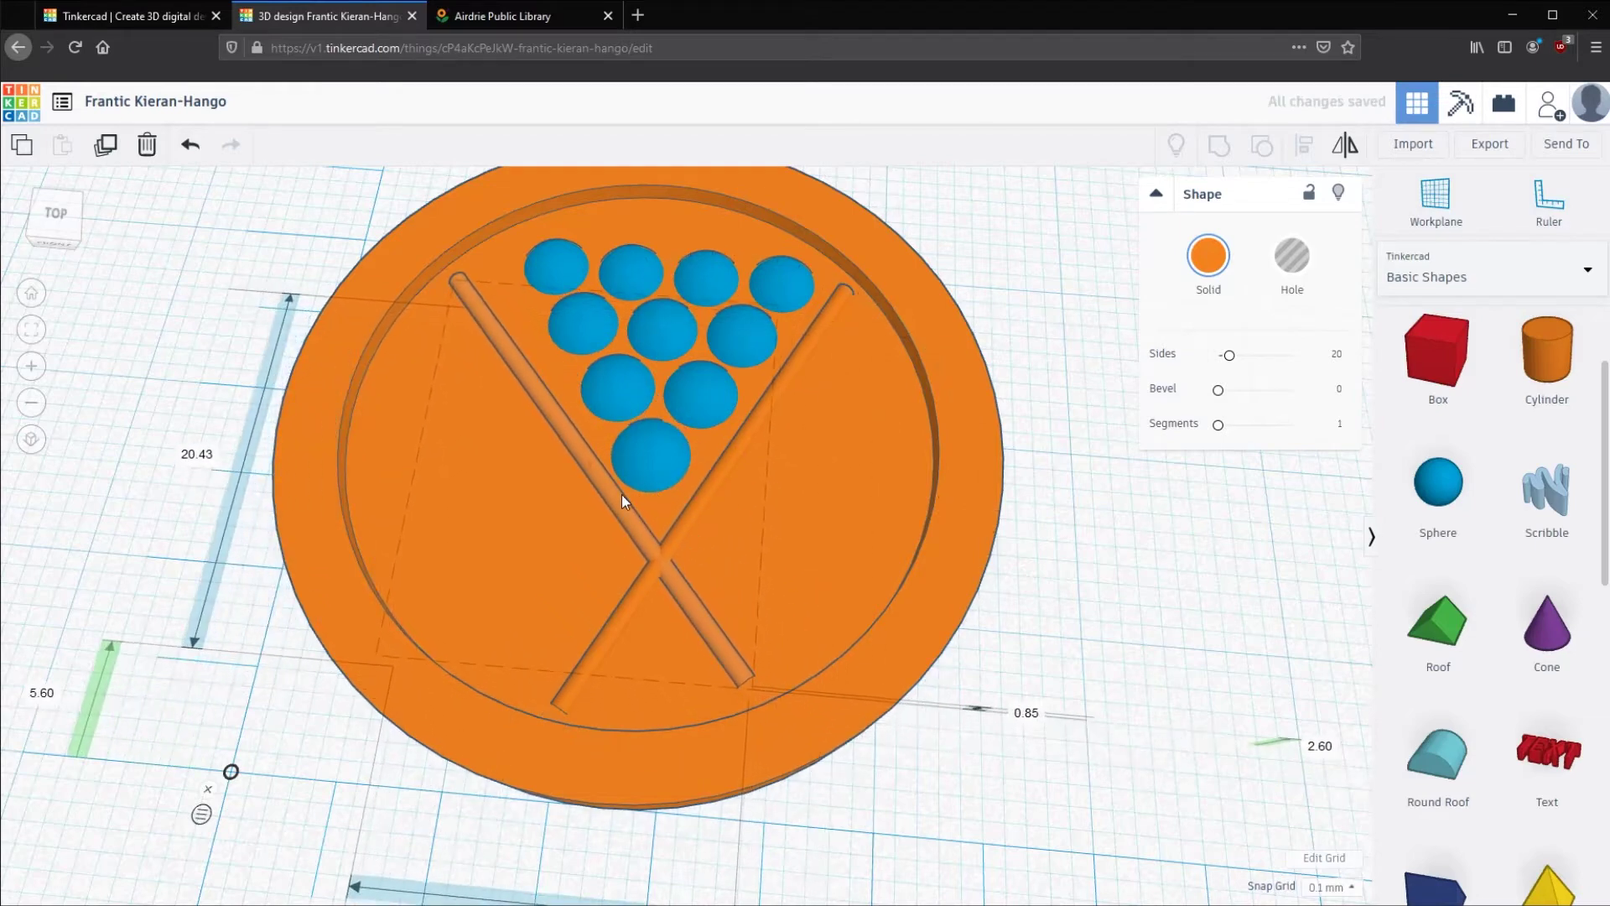
Fine-tune the copied rod's angle and position so the two cues cross just below the single ball.
{"action": "left_click_drag", "start_coordinate": [811, 477], "coordinate": [875, 523]}
{"action": "right_click_drag", "start_coordinate": [857, 501], "coordinate": [822, 442]}
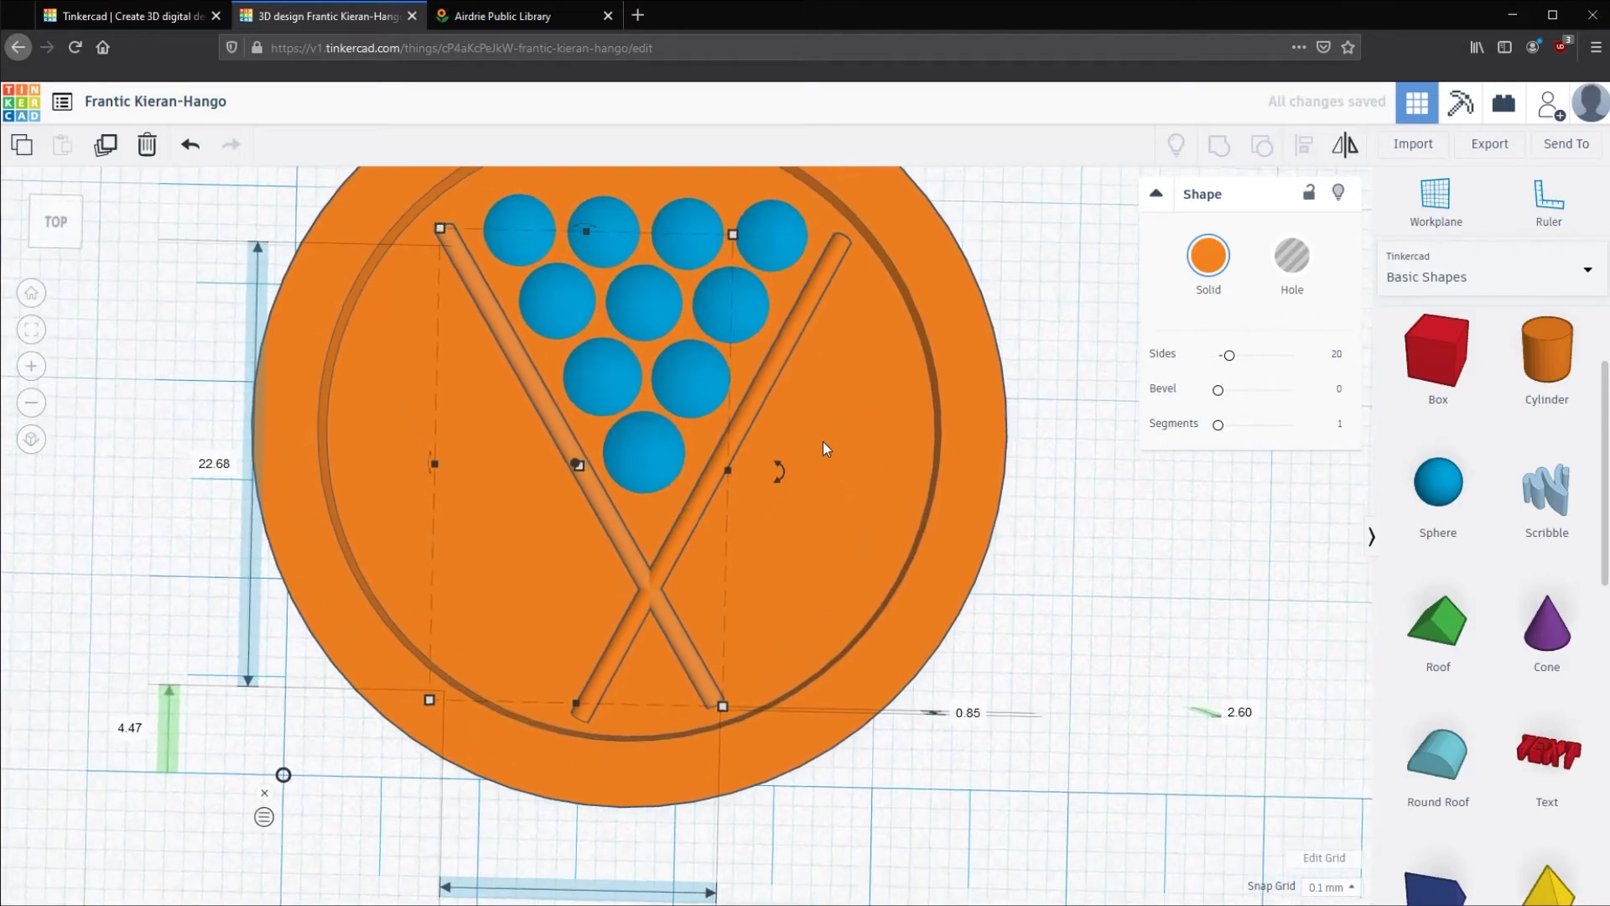
{"action": "scroll", "coordinate": [836, 421], "scroll_direction": "down", "scroll_amount": 3}
{"action": "middle_click_drag", "start_coordinate": [835, 426], "coordinate": [922, 431]}
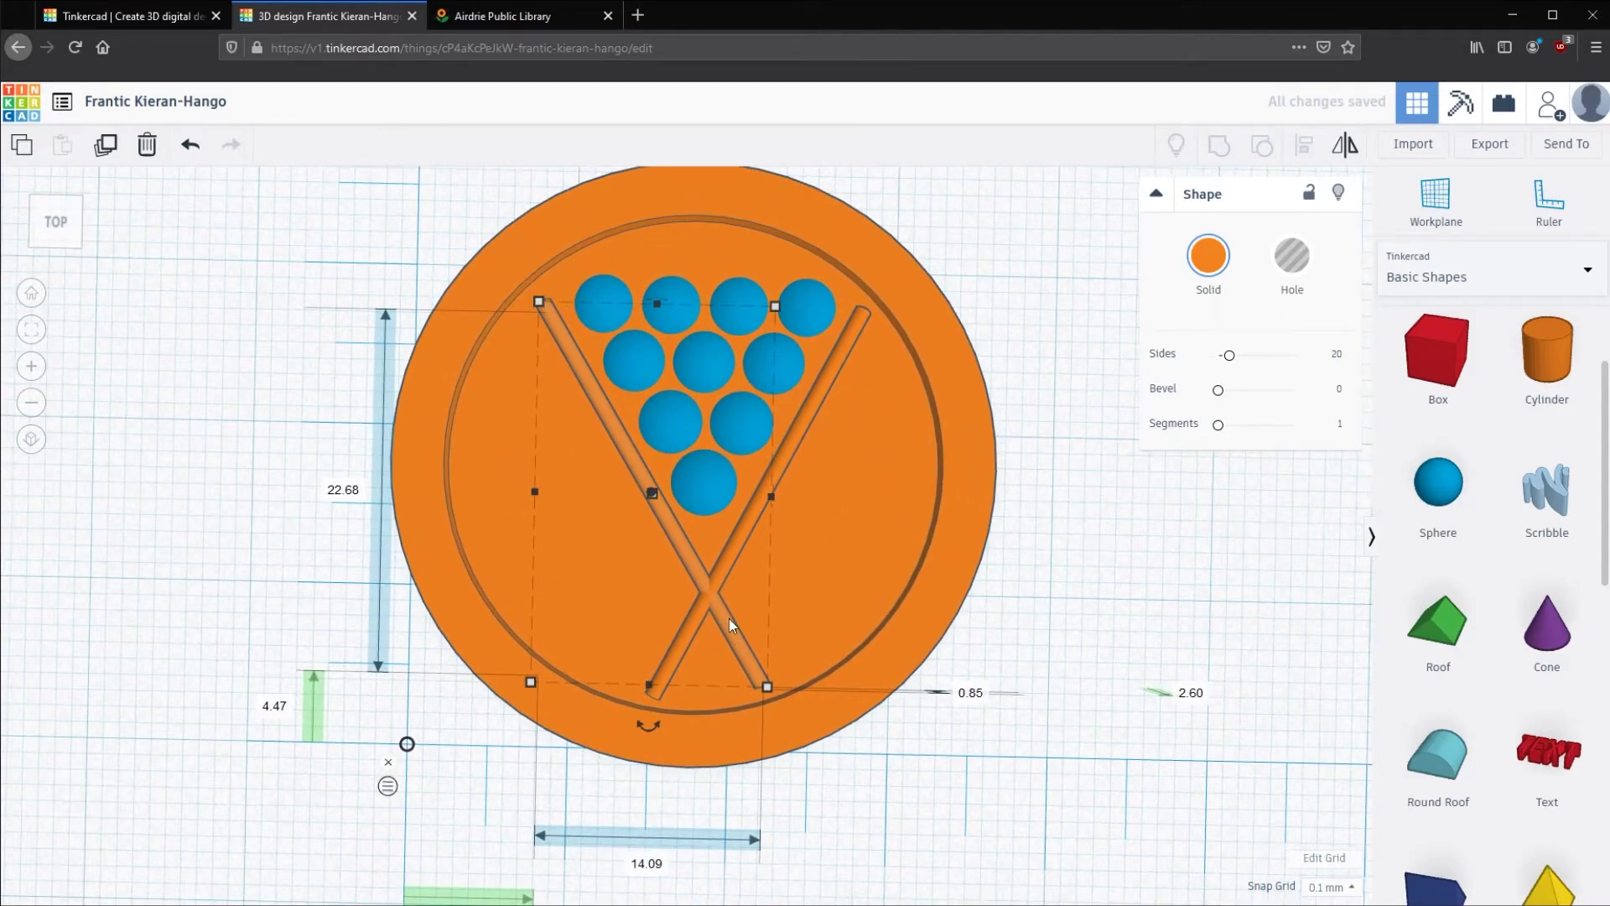
{"action": "left_click_drag", "start_coordinate": [725, 621], "coordinate": [721, 630]}
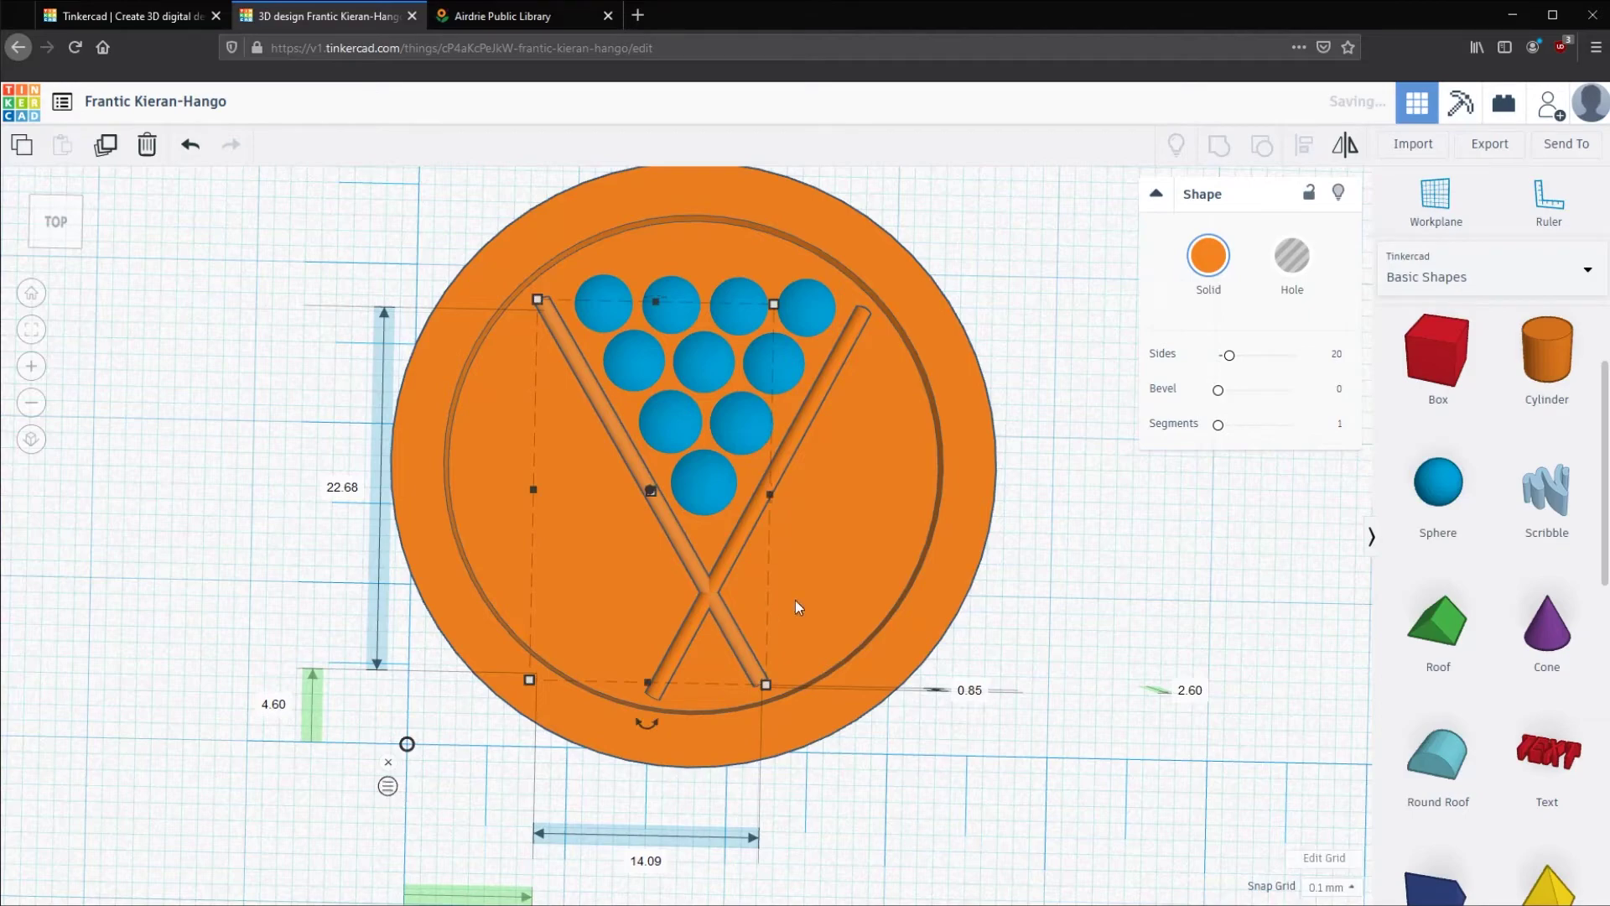
Deselect the copied cue and shift the ruler's origin slightly at the token's corner.
{"action": "right_click_drag", "start_coordinate": [795, 600], "coordinate": [987, 525]}
{"action": "scroll", "coordinate": [988, 525], "scroll_direction": "down", "scroll_amount": 3}
{"action": "left_click", "coordinate": [996, 476]}
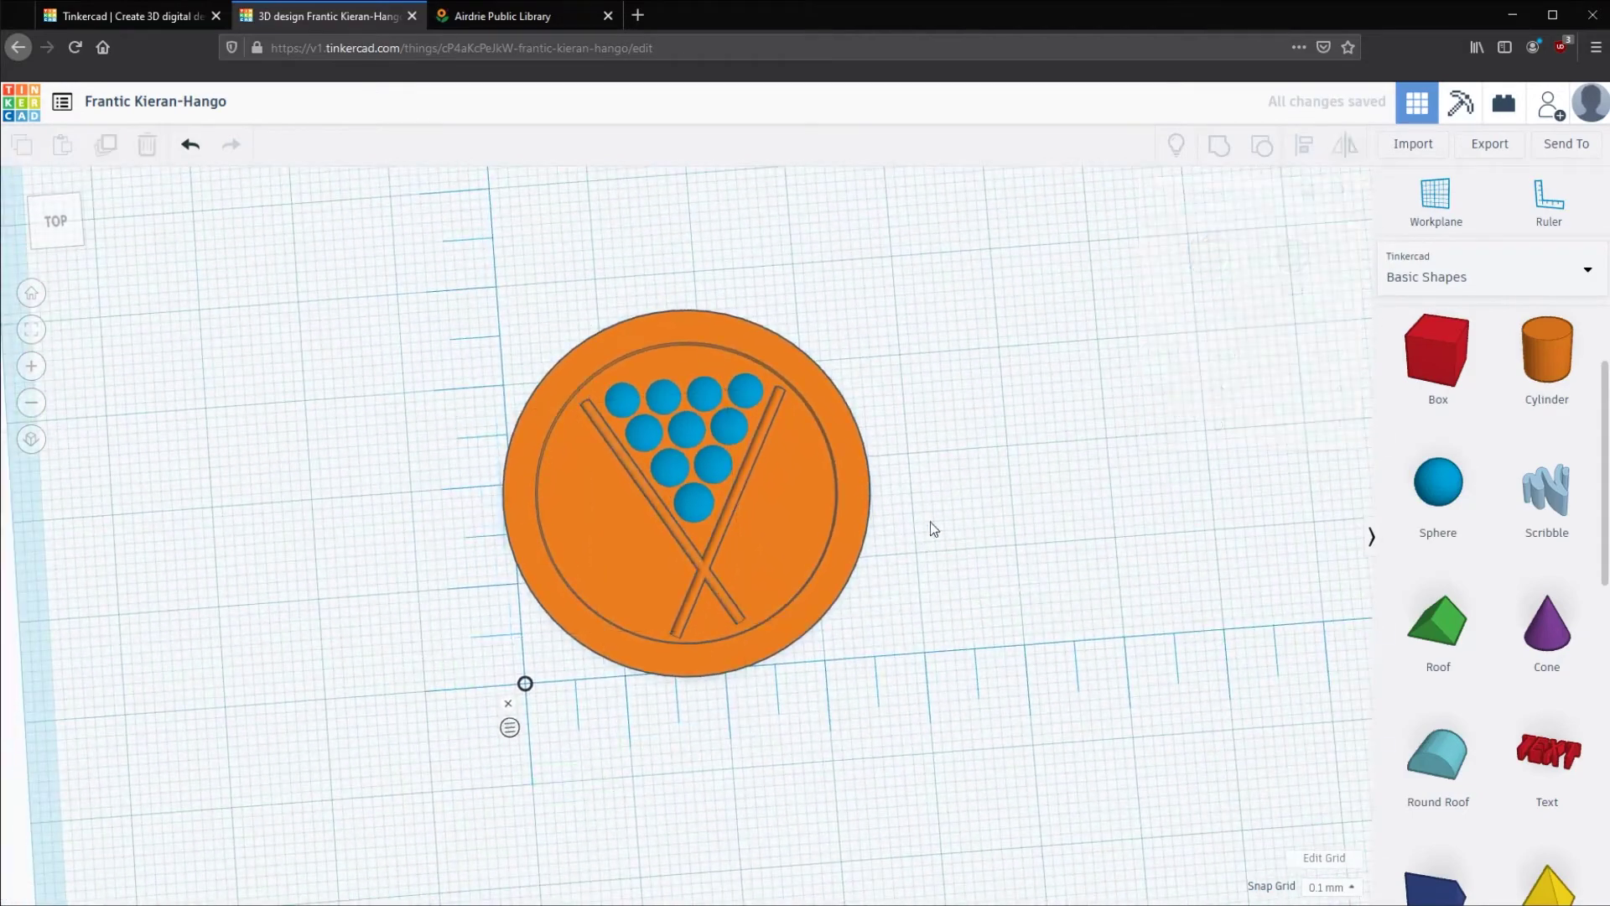
{"action": "middle_click_drag", "start_coordinate": [929, 522], "coordinate": [967, 467]}
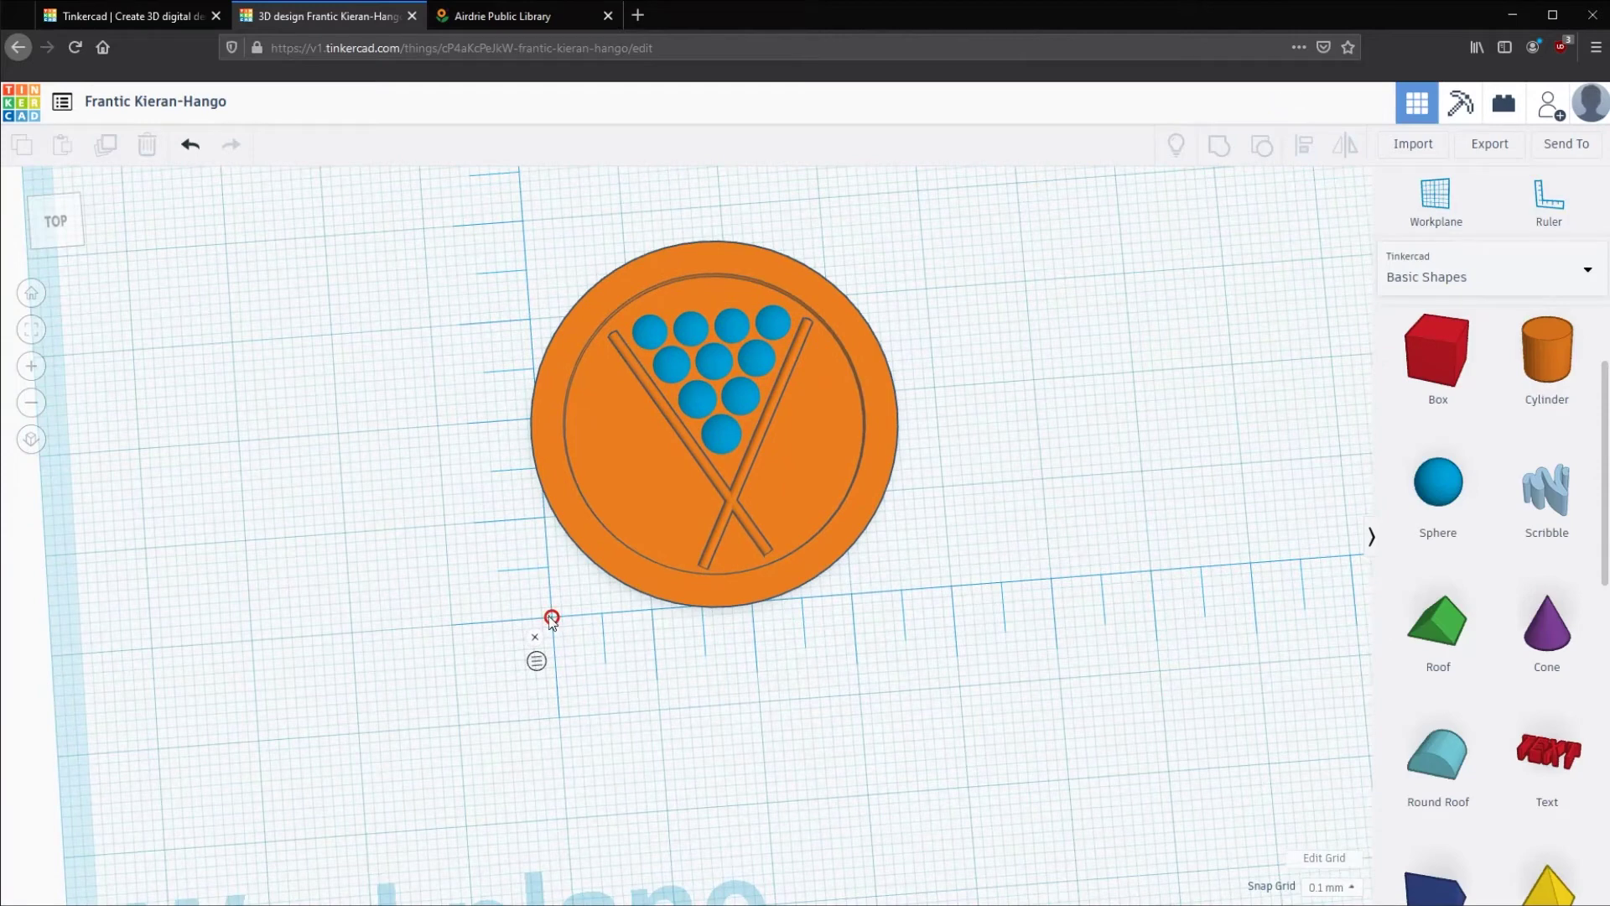
{"action": "mouse_move", "coordinate": [551, 617]}
{"action": "left_mouse_down"}
{"action": "mouse_move", "coordinate": [726, 609]}
{"action": "mouse_move", "coordinate": [748, 695]}
{"action": "mouse_move", "coordinate": [745, 639]}
{"action": "mouse_move", "coordinate": [544, 621]}
{"action": "mouse_move", "coordinate": [559, 625]}
{"action": "left_mouse_up"}
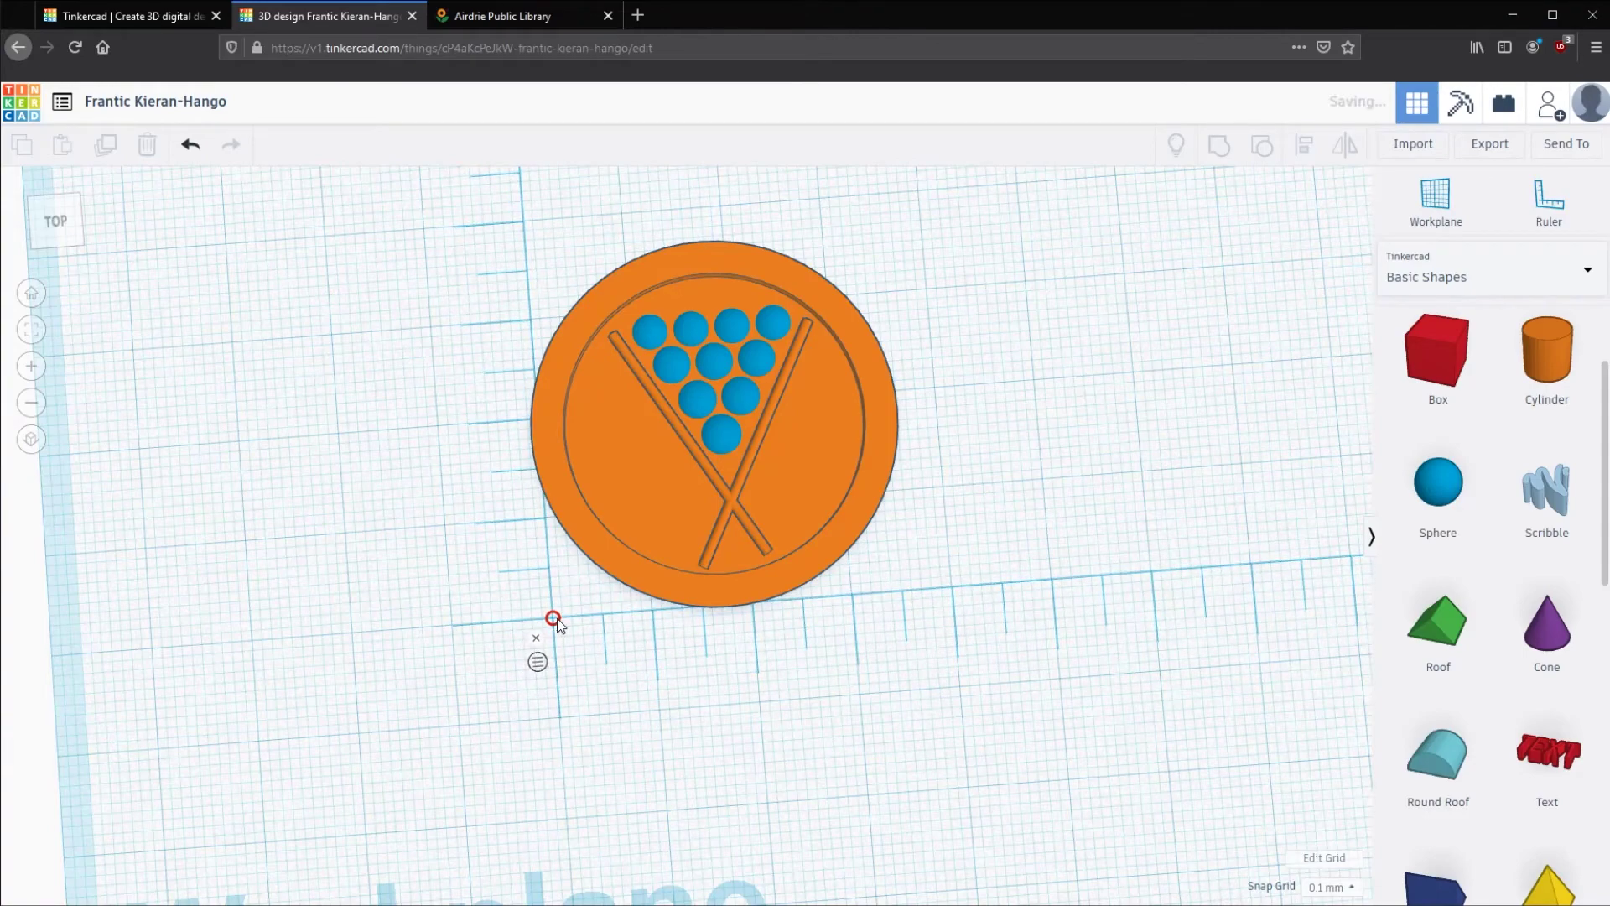
Select all the token's shapes and move them together to a 0.00 offset from the ruler's origin in both directions.
{"action": "scroll", "coordinate": [584, 649], "scroll_direction": "up", "scroll_amount": 2}
{"action": "scroll", "coordinate": [852, 588], "scroll_direction": "down", "scroll_amount": 2}
{"action": "left_click_drag", "start_coordinate": [1103, 582], "coordinate": [327, 195]}
{"action": "left_click_drag", "start_coordinate": [815, 502], "coordinate": [817, 505]}
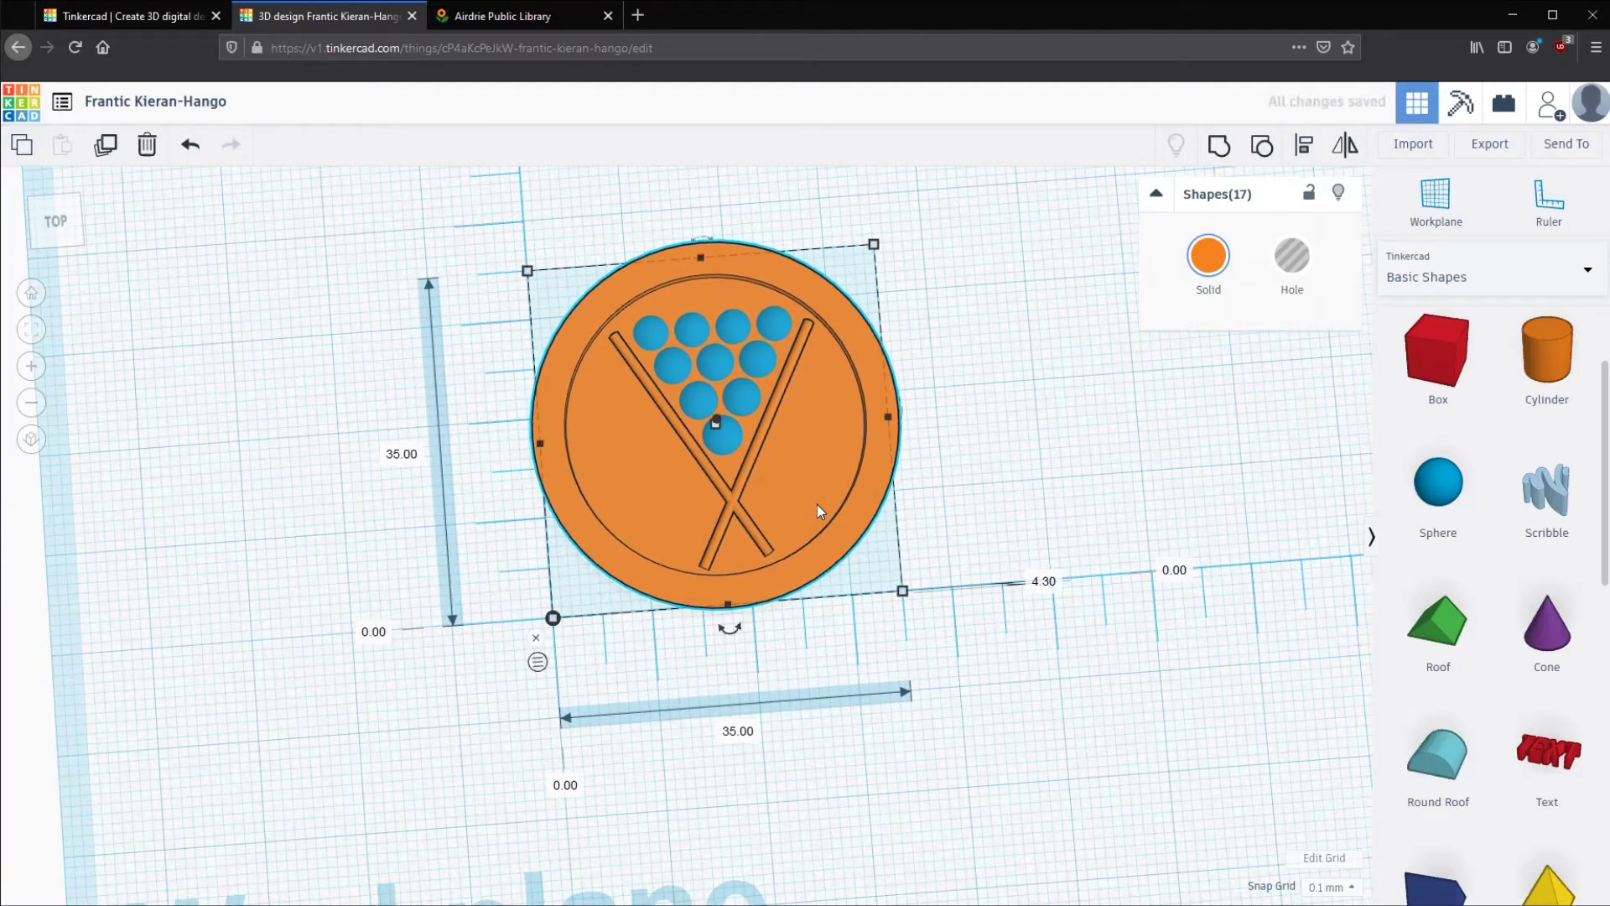
{"action": "scroll", "coordinate": [1175, 410], "scroll_direction": "up", "scroll_amount": 3}
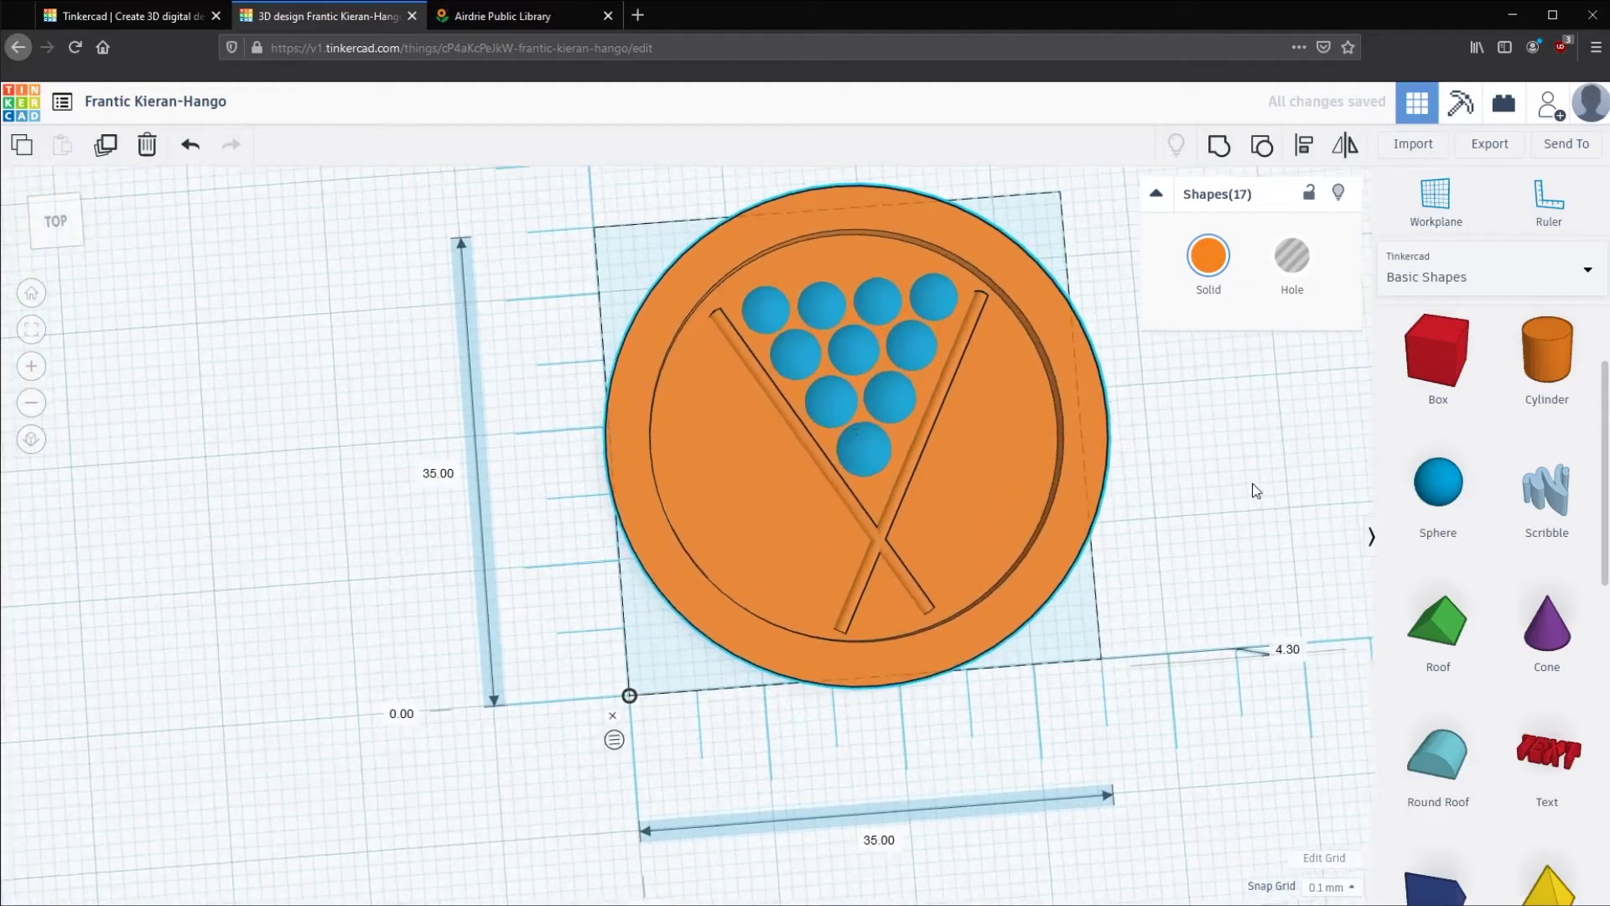
{"action": "right_click_drag", "start_coordinate": [1225, 445], "coordinate": [1185, 545]}
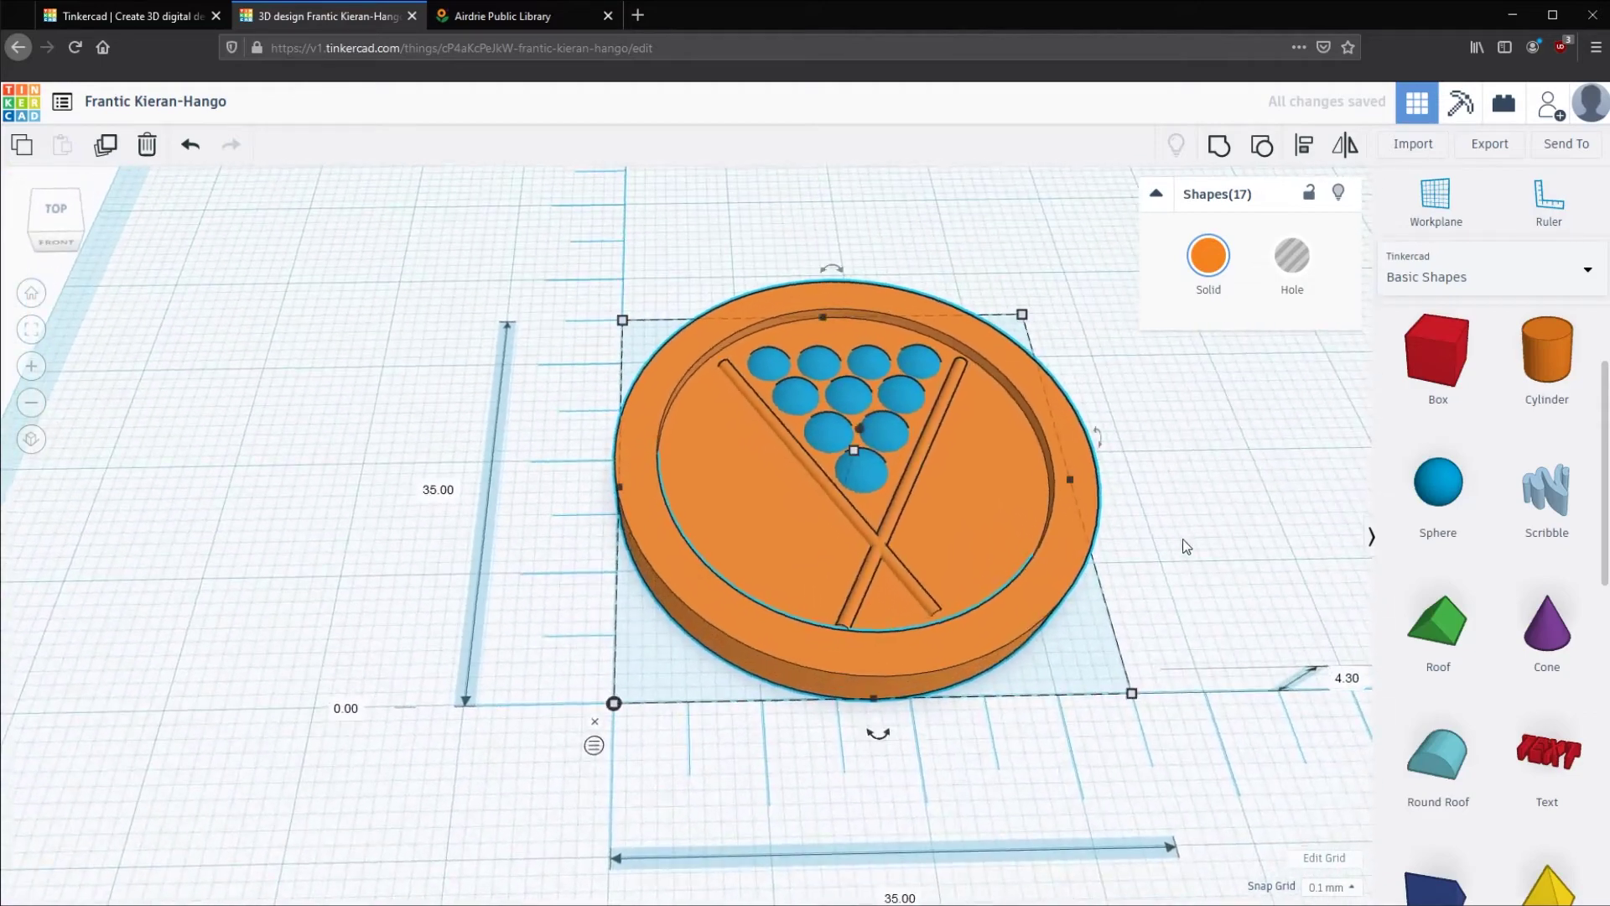
Deselect all of the token's shapes.
{"action": "middle_click_drag", "start_coordinate": [1182, 538], "coordinate": [1239, 520]}
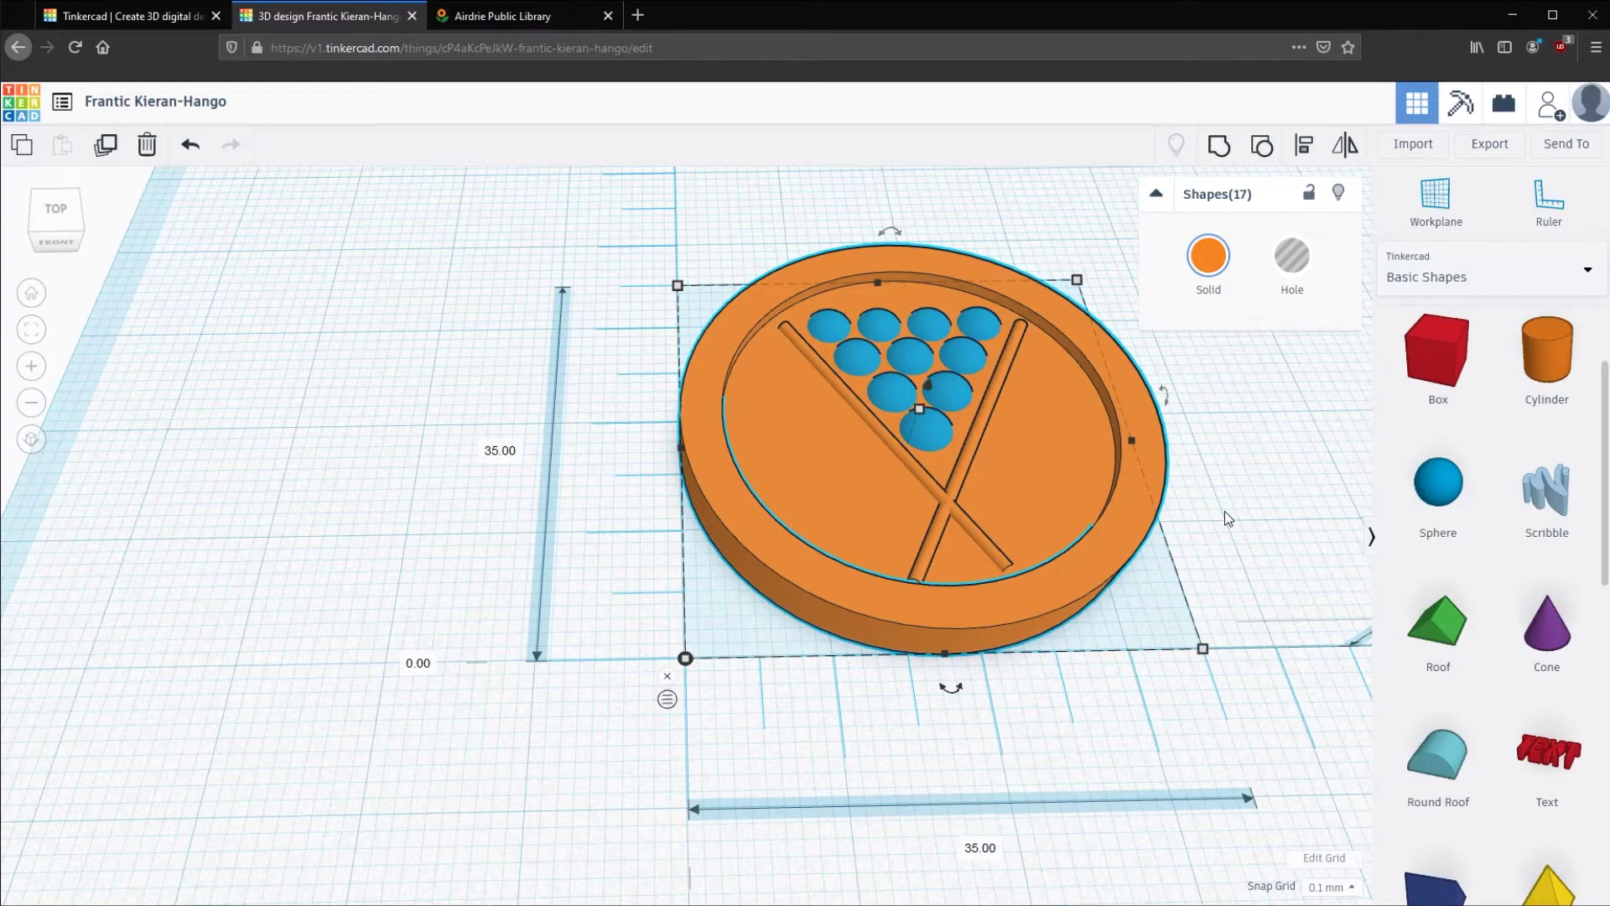
{"action": "middle_click_drag", "start_coordinate": [1134, 470], "coordinate": [1033, 551]}
{"action": "scroll", "coordinate": [815, 518], "scroll_direction": "down", "scroll_amount": 2}
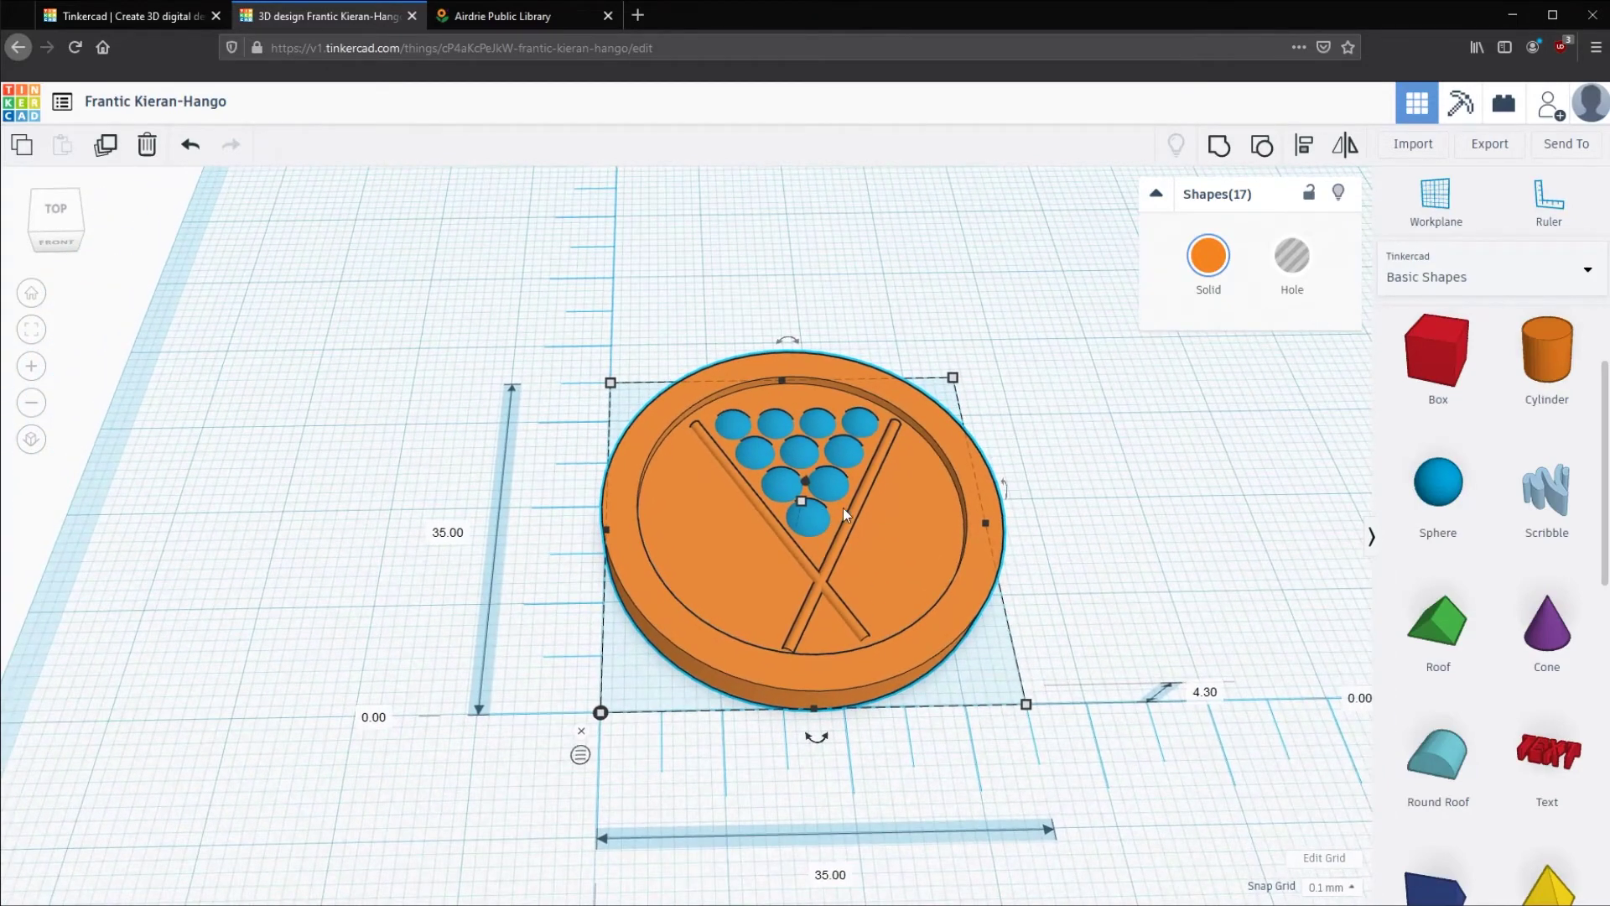
{"action": "left_click", "coordinate": [1174, 558]}
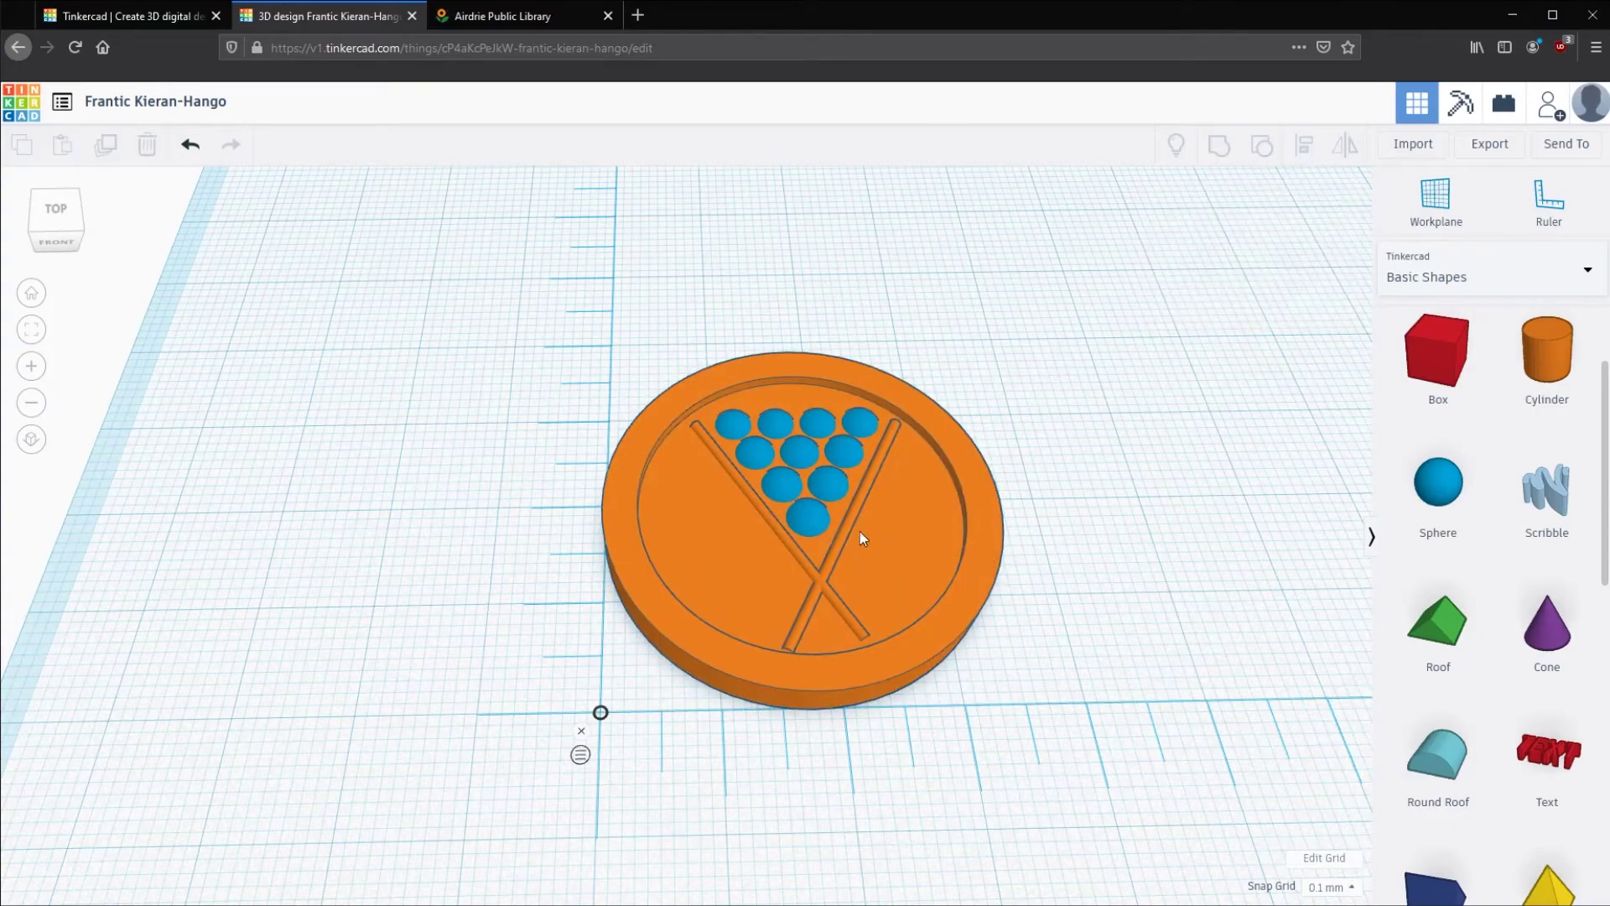
Select the racked balls one after another and try to shift them together slightly sideways.
{"action": "left_click", "coordinate": [813, 510]}
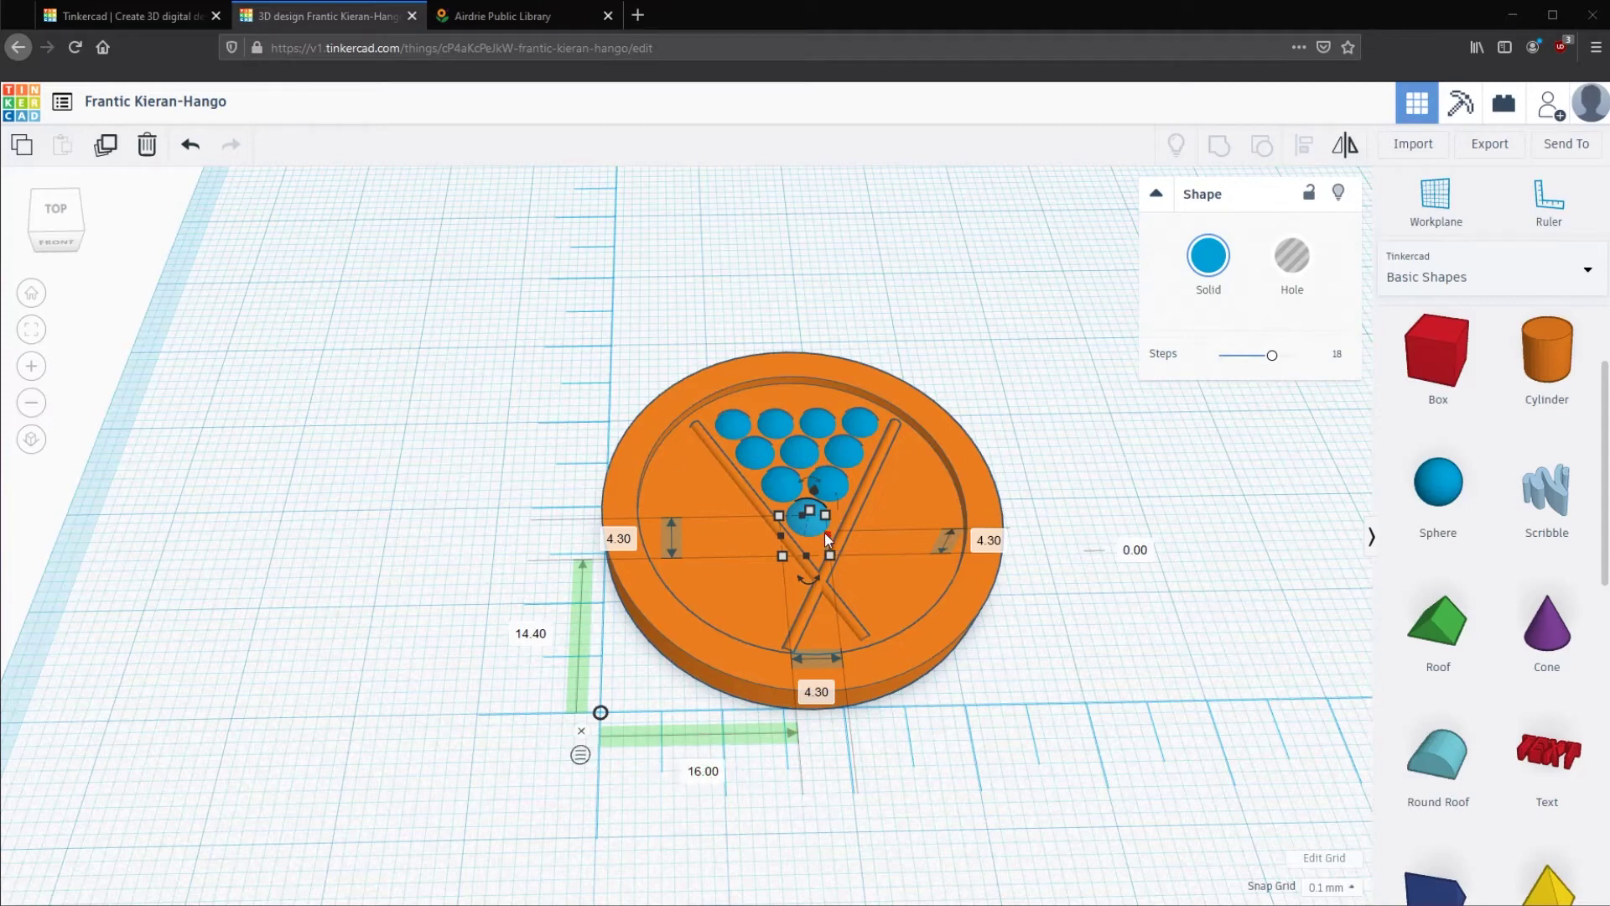
{"action": "scroll", "coordinate": [887, 503], "scroll_direction": "down", "scroll_amount": 2}
{"action": "scroll", "coordinate": [1090, 486], "scroll_direction": "up", "scroll_amount": 3}
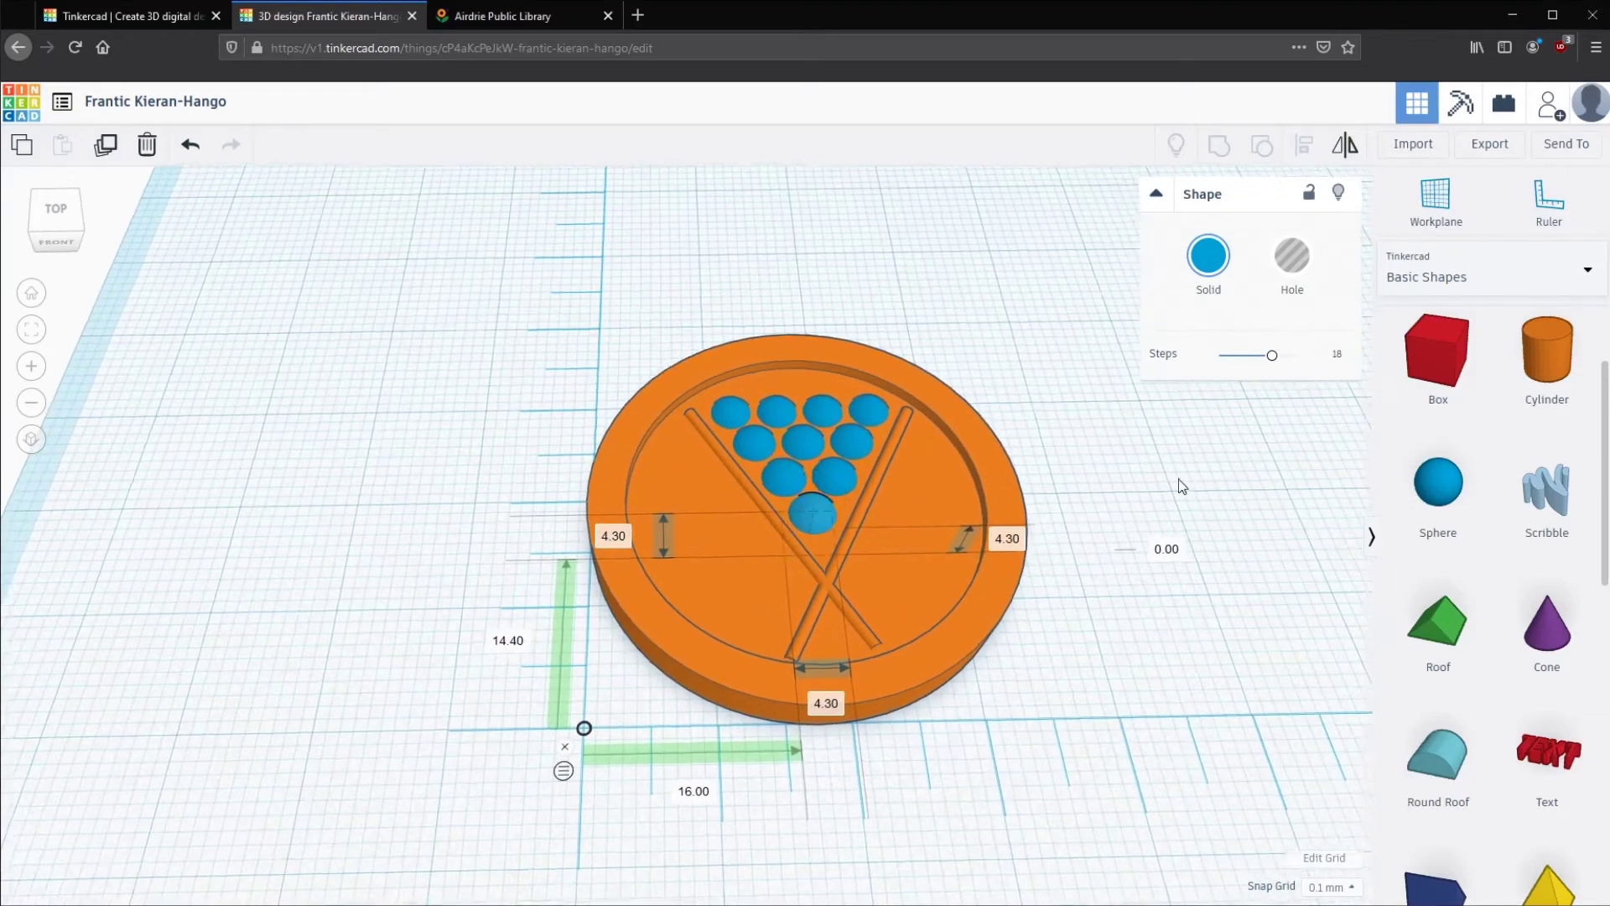
{"action": "middle_click_drag", "start_coordinate": [1179, 486], "coordinate": [1136, 545]}
{"action": "left_click", "coordinate": [746, 529], "text": "shift"}
{"action": "left_click", "coordinate": [714, 493], "text": "shift"}
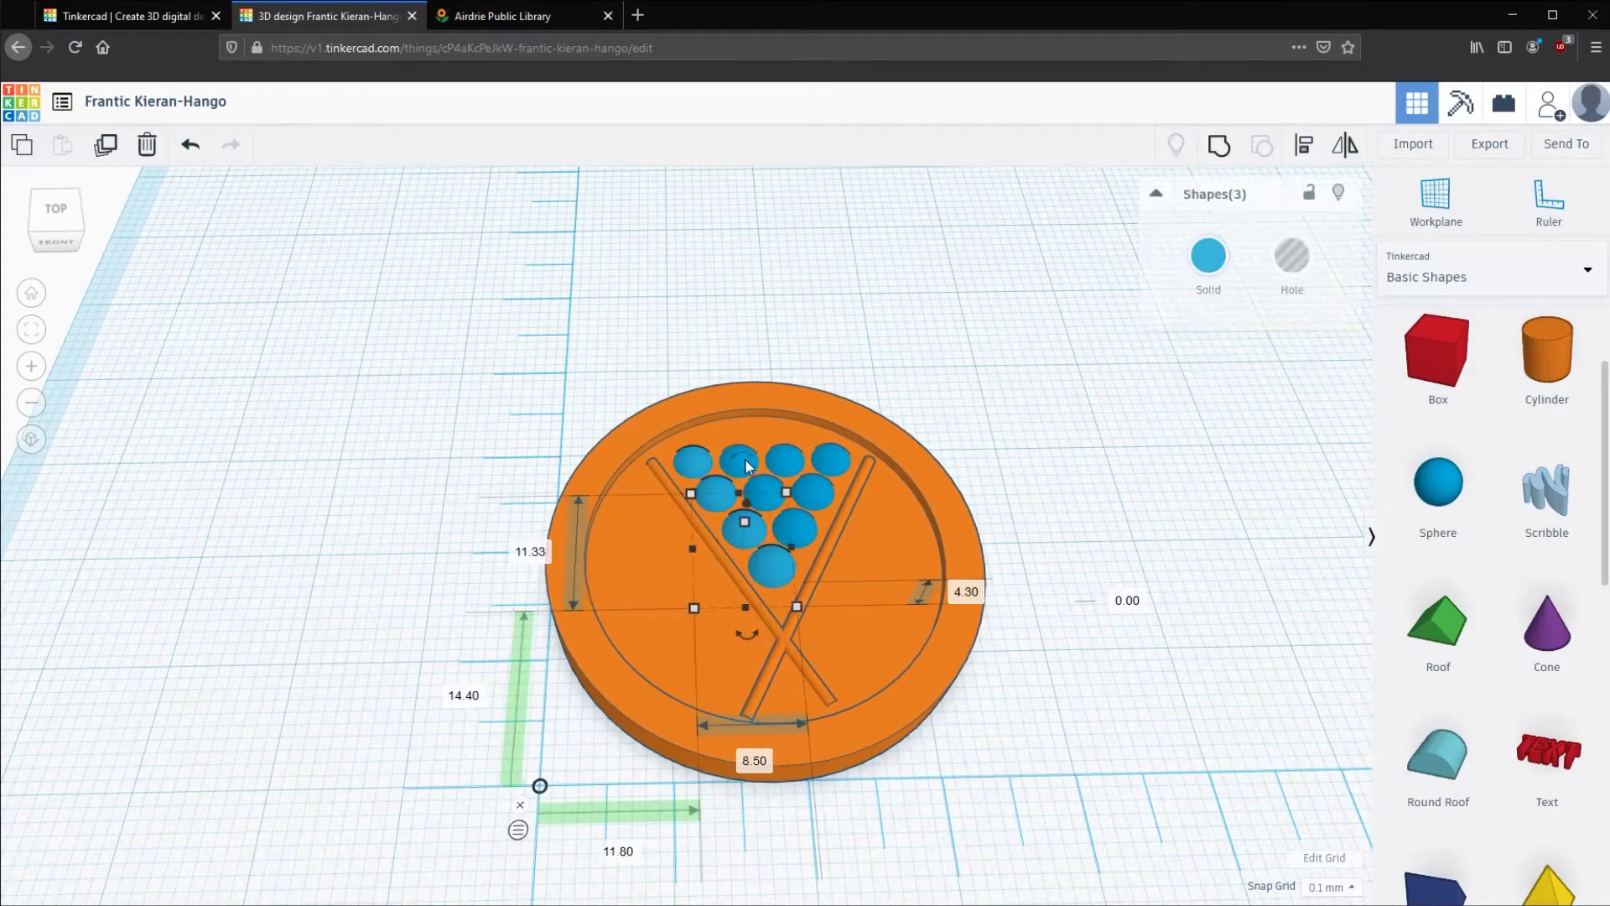
{"action": "left_click", "coordinate": [693, 460], "text": "shift"}
{"action": "left_click", "coordinate": [799, 458], "text": "shift"}
{"action": "left_click", "coordinate": [813, 493], "text": "shift"}
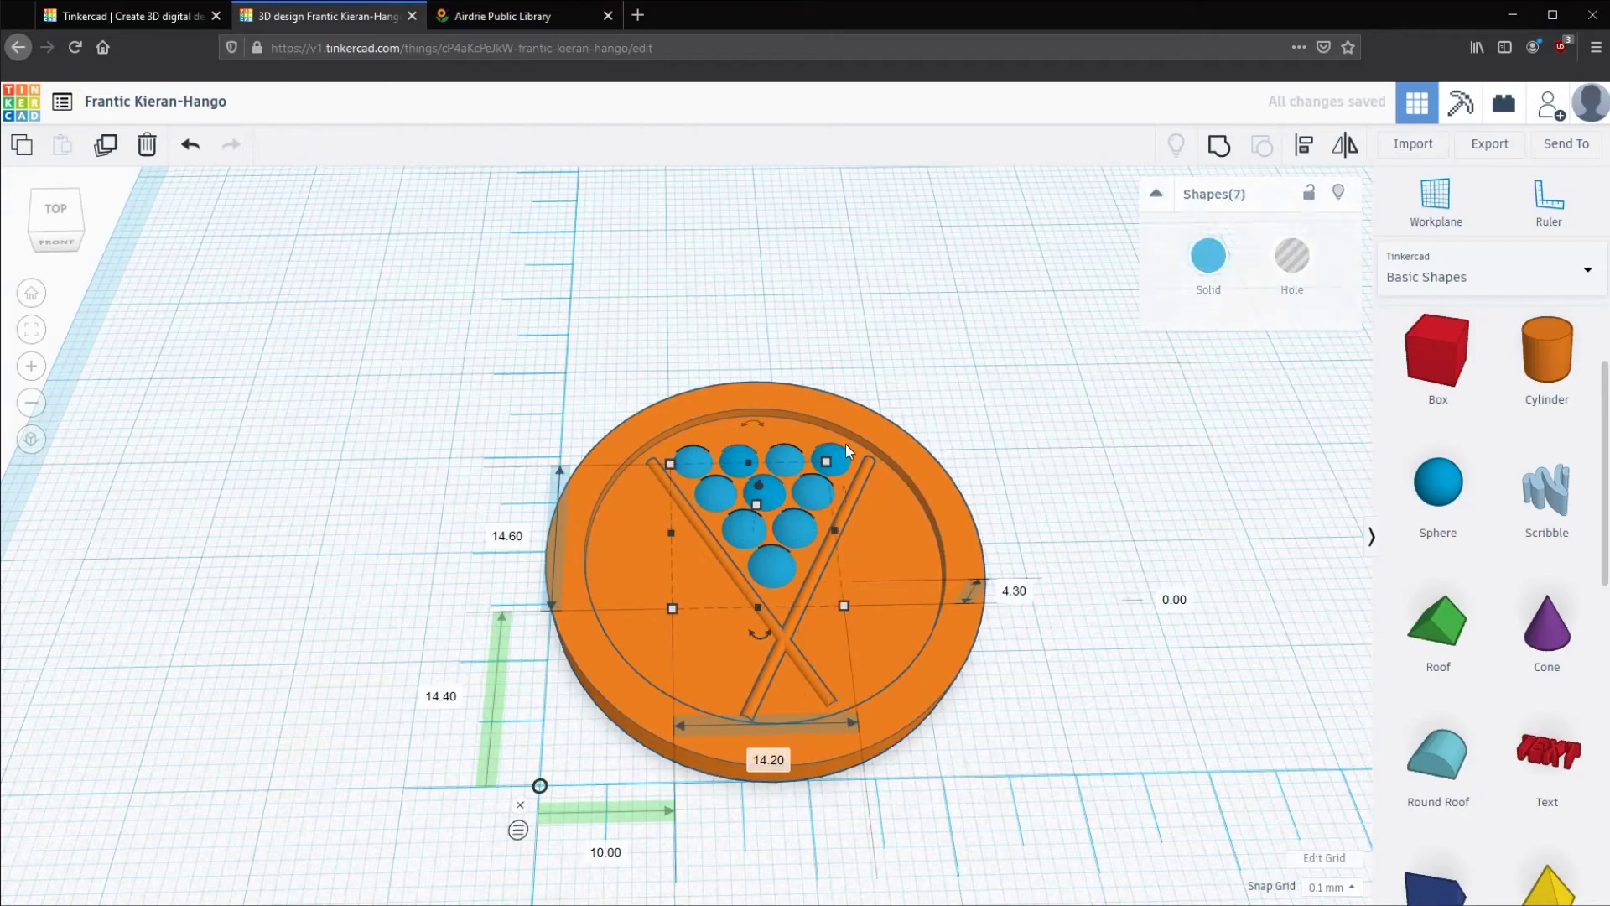
{"action": "left_click", "coordinate": [838, 466], "text": "shift"}
{"action": "left_click", "coordinate": [838, 466], "text": "shift"}
{"action": "left_click_drag", "start_coordinate": [776, 561], "coordinate": [783, 560]}
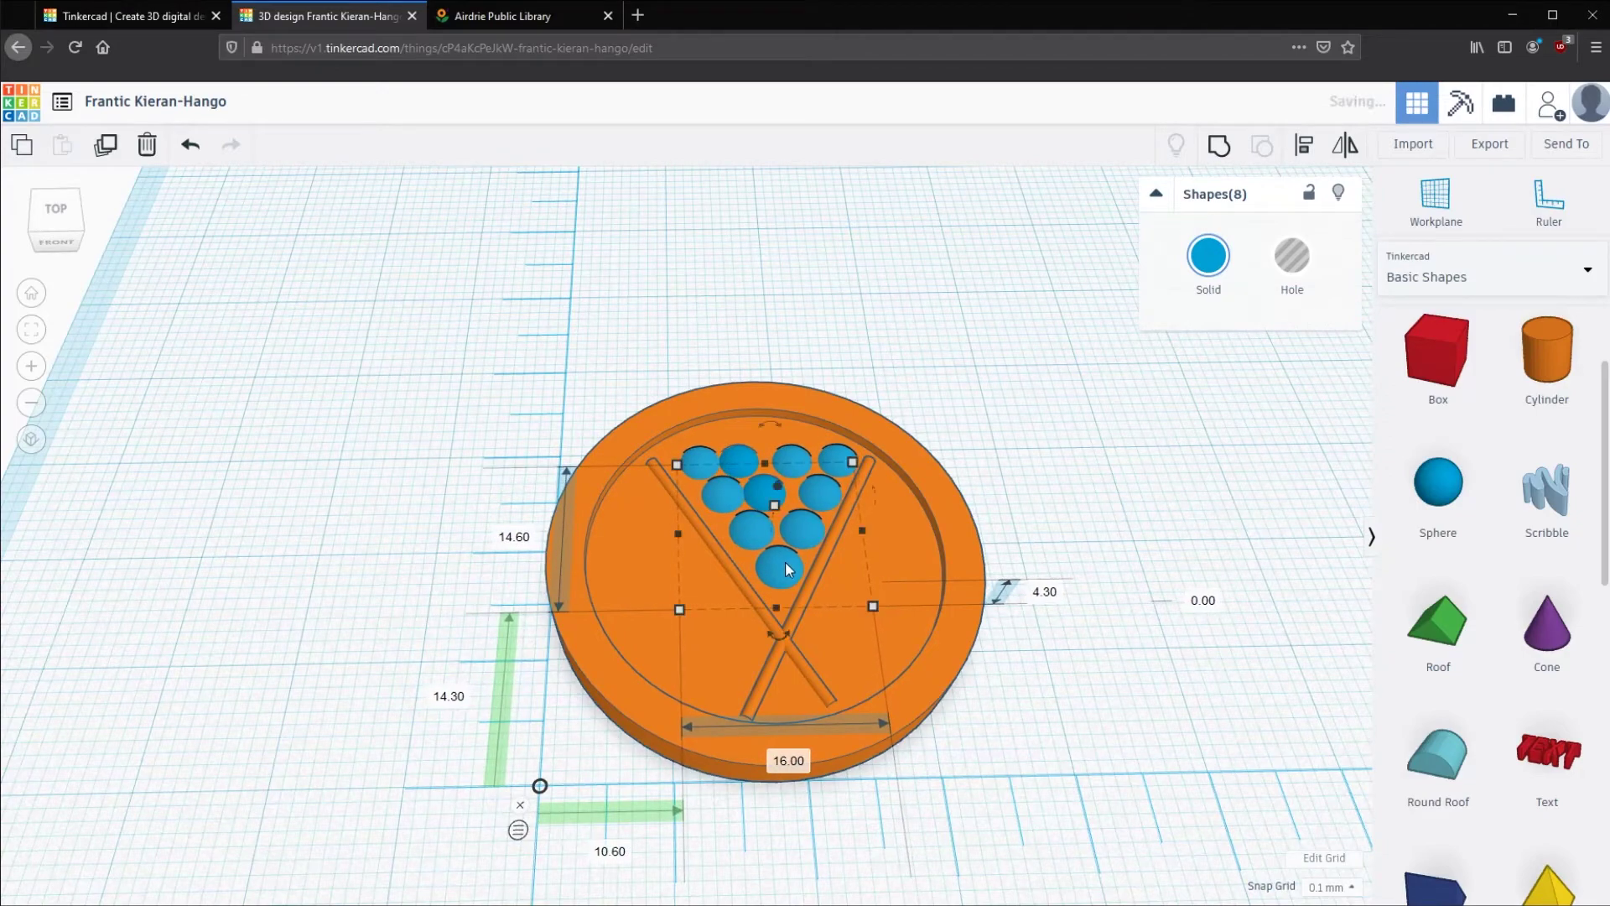
{"action": "key", "text": "ctrl+z"}
Try to nudge the single ball at the tip of the rack closer to the row of two.
{"action": "left_click", "coordinate": [763, 572]}
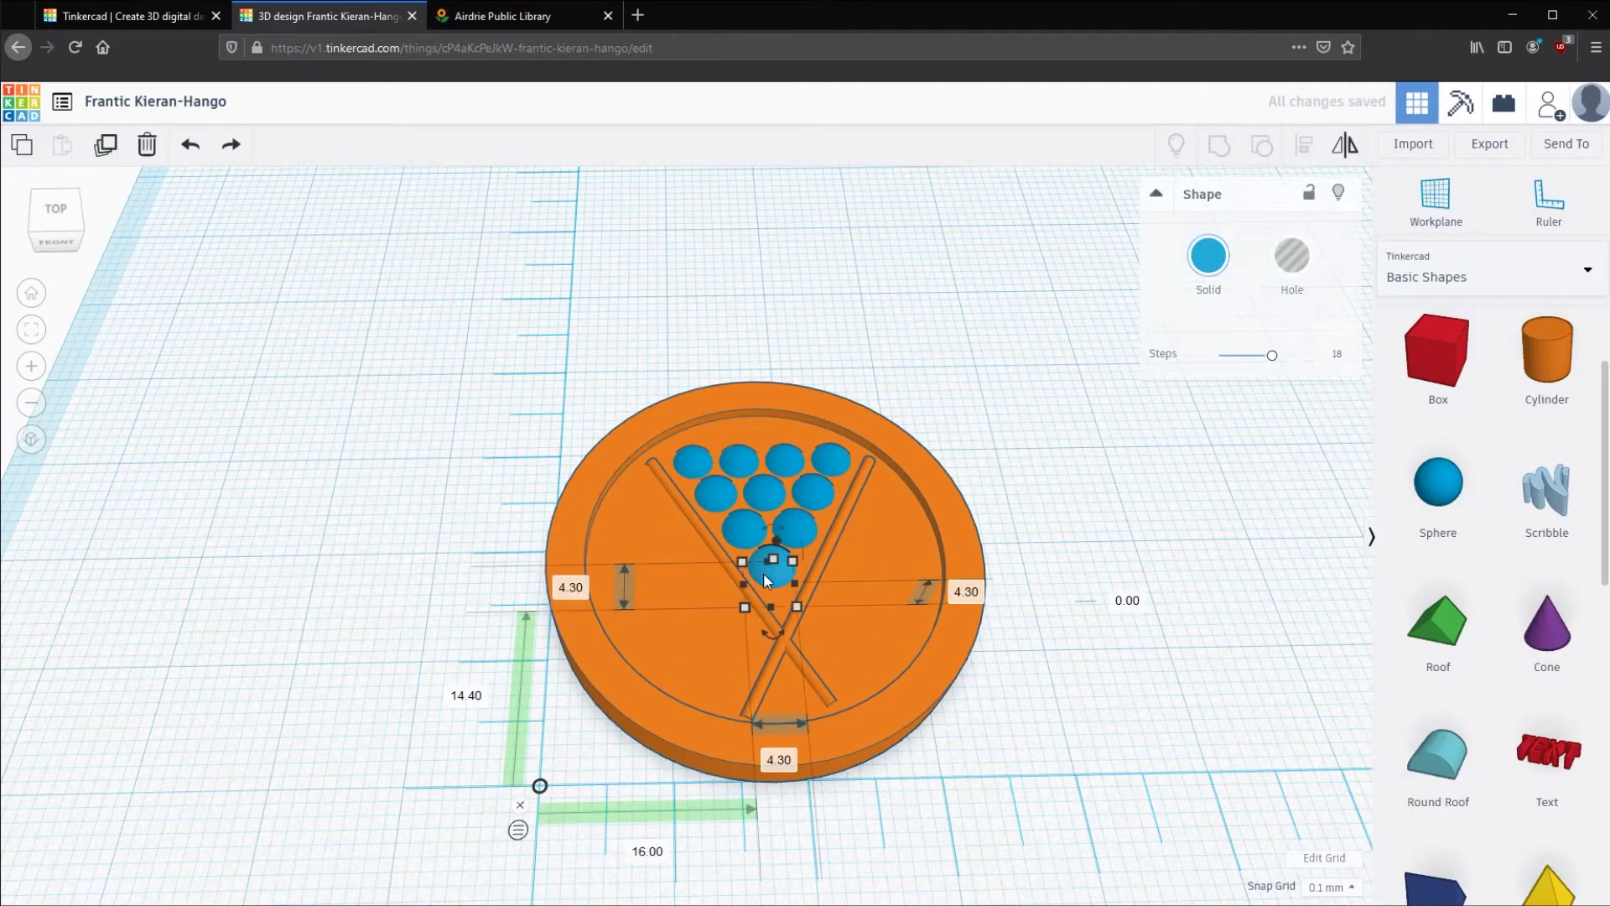
{"action": "mouse_move", "coordinate": [776, 575]}
{"action": "left_mouse_down"}
{"action": "mouse_move", "coordinate": [794, 575]}
{"action": "mouse_move", "coordinate": [771, 570]}
{"action": "left_mouse_up"}
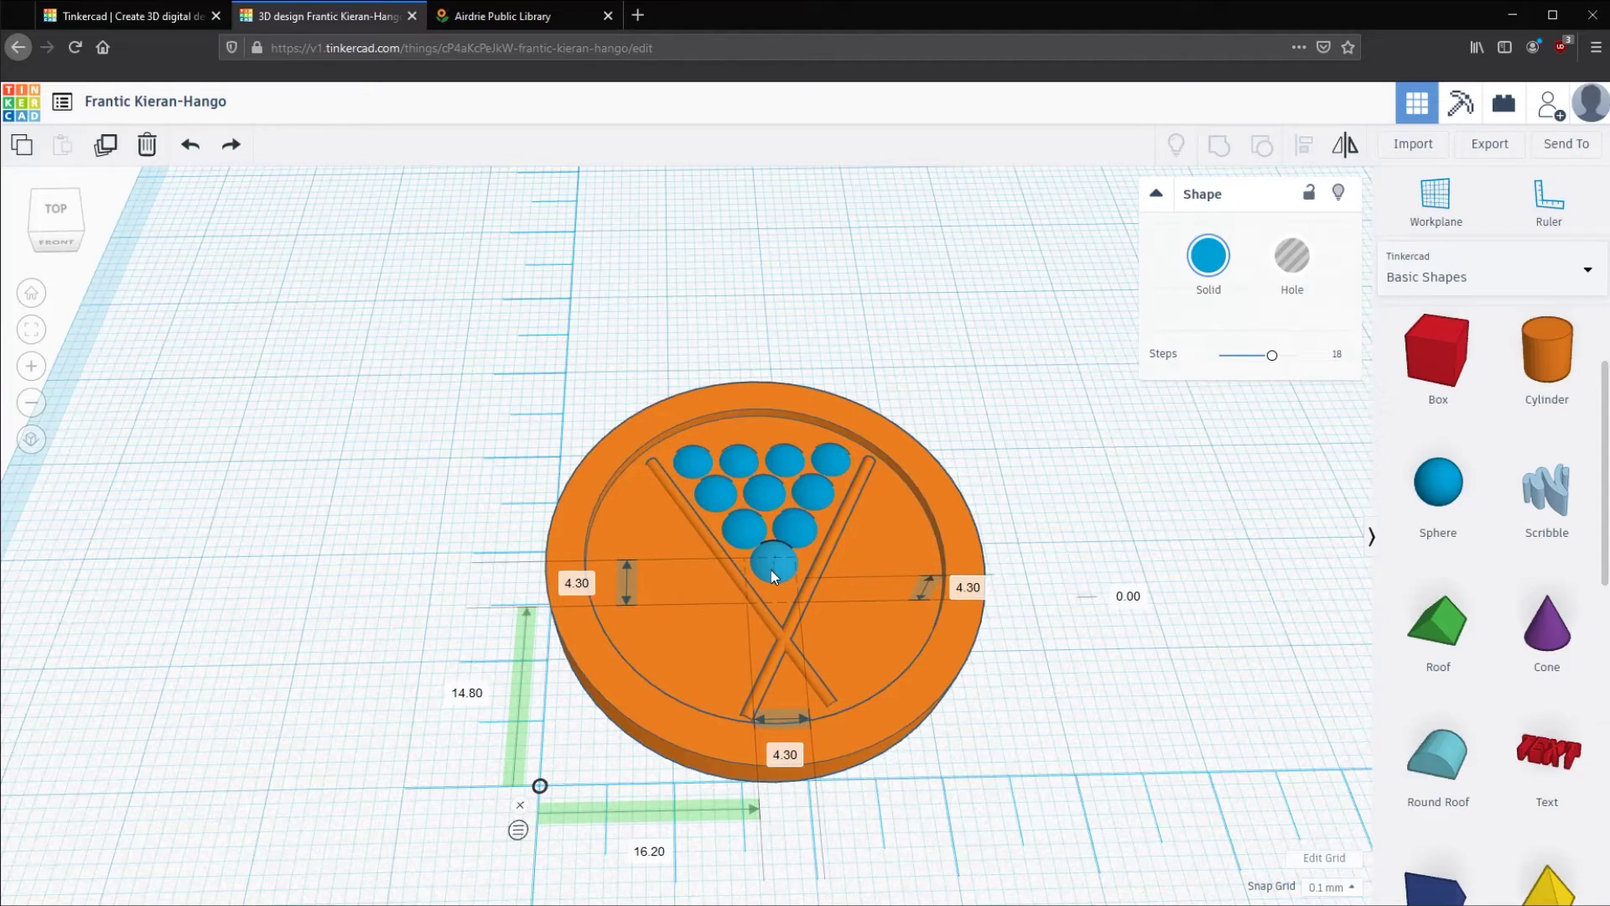
{"action": "left_click_drag", "start_coordinate": [771, 573], "coordinate": [781, 580]}
{"action": "key", "text": "Right"}
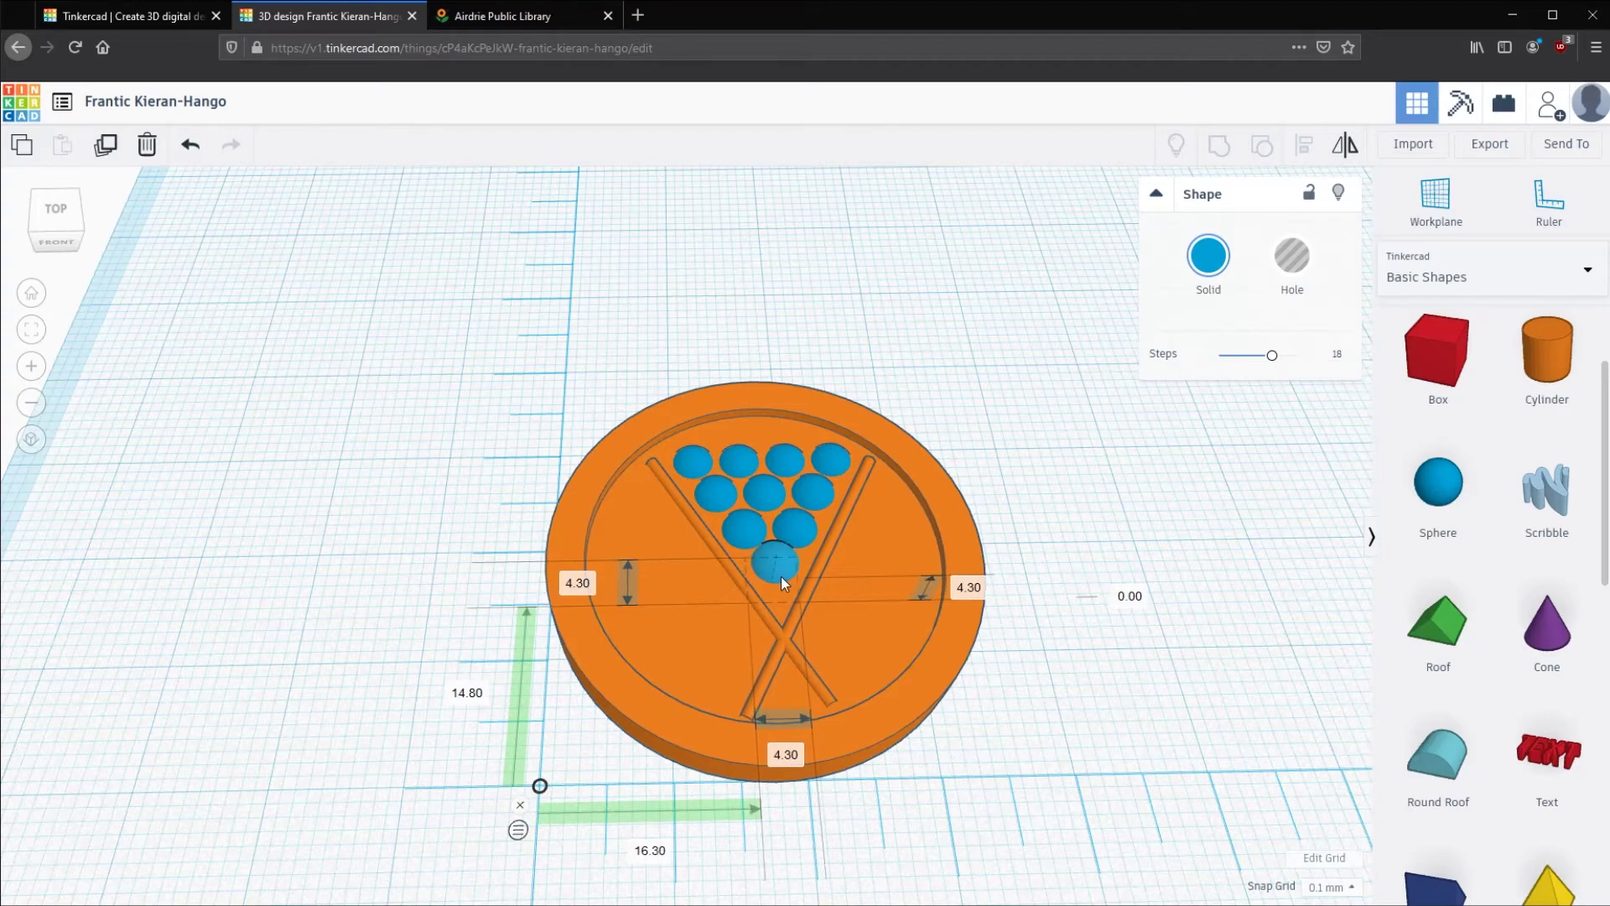
{"action": "left_click_drag", "start_coordinate": [781, 578], "coordinate": [777, 578]}
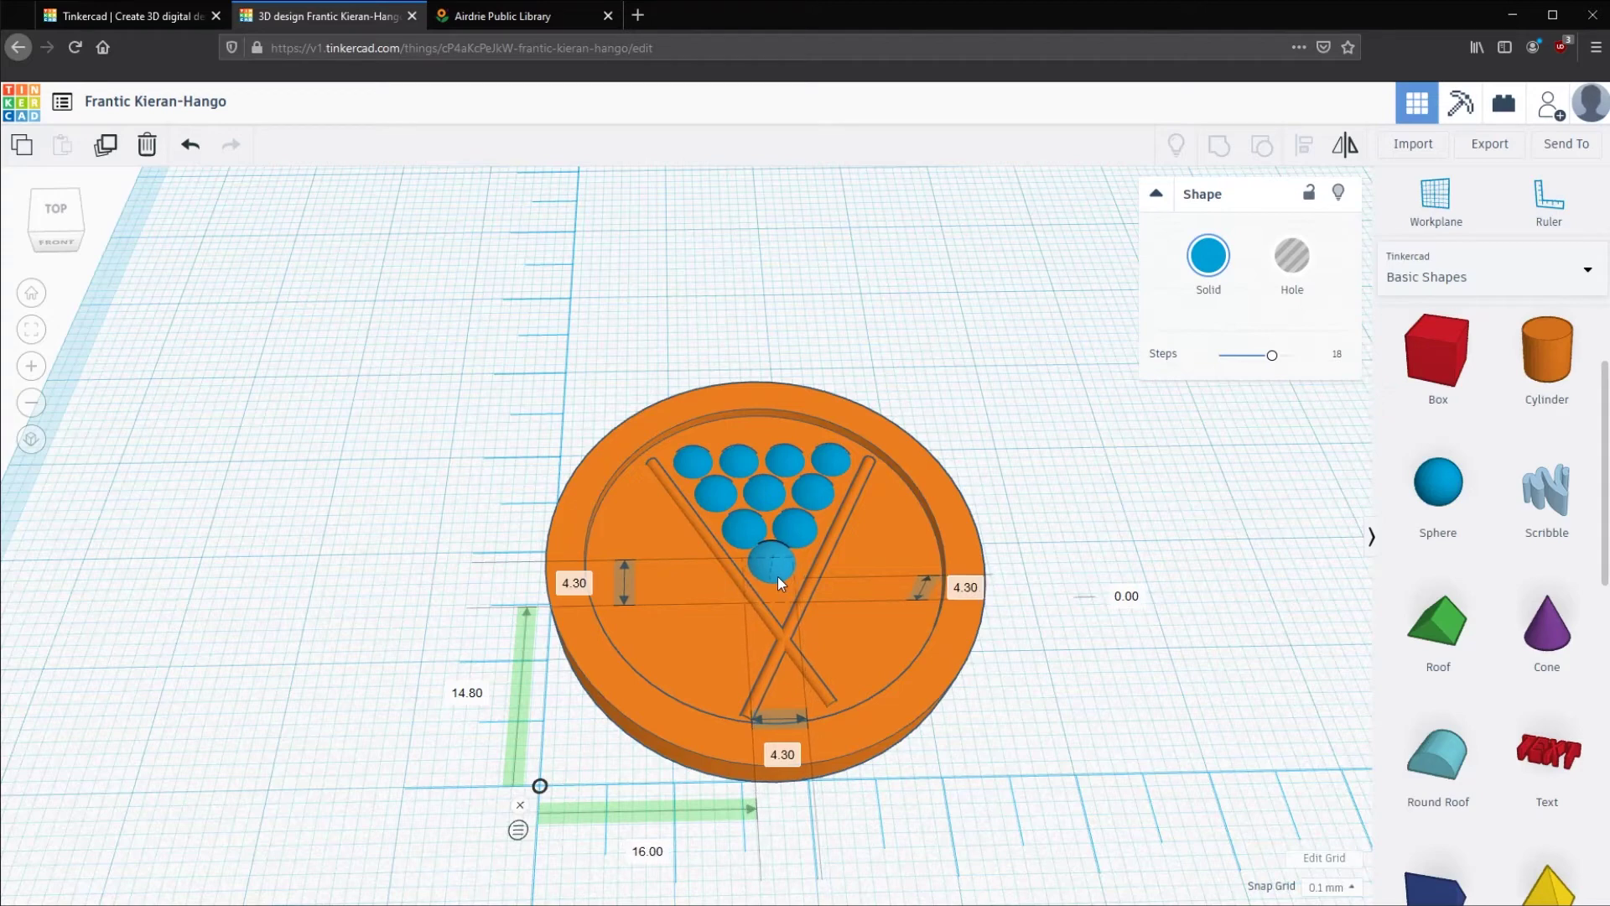
{"action": "left_click_drag", "start_coordinate": [777, 576], "coordinate": [777, 576]}
{"action": "scroll", "coordinate": [885, 434], "scroll_direction": "up", "scroll_amount": 3}
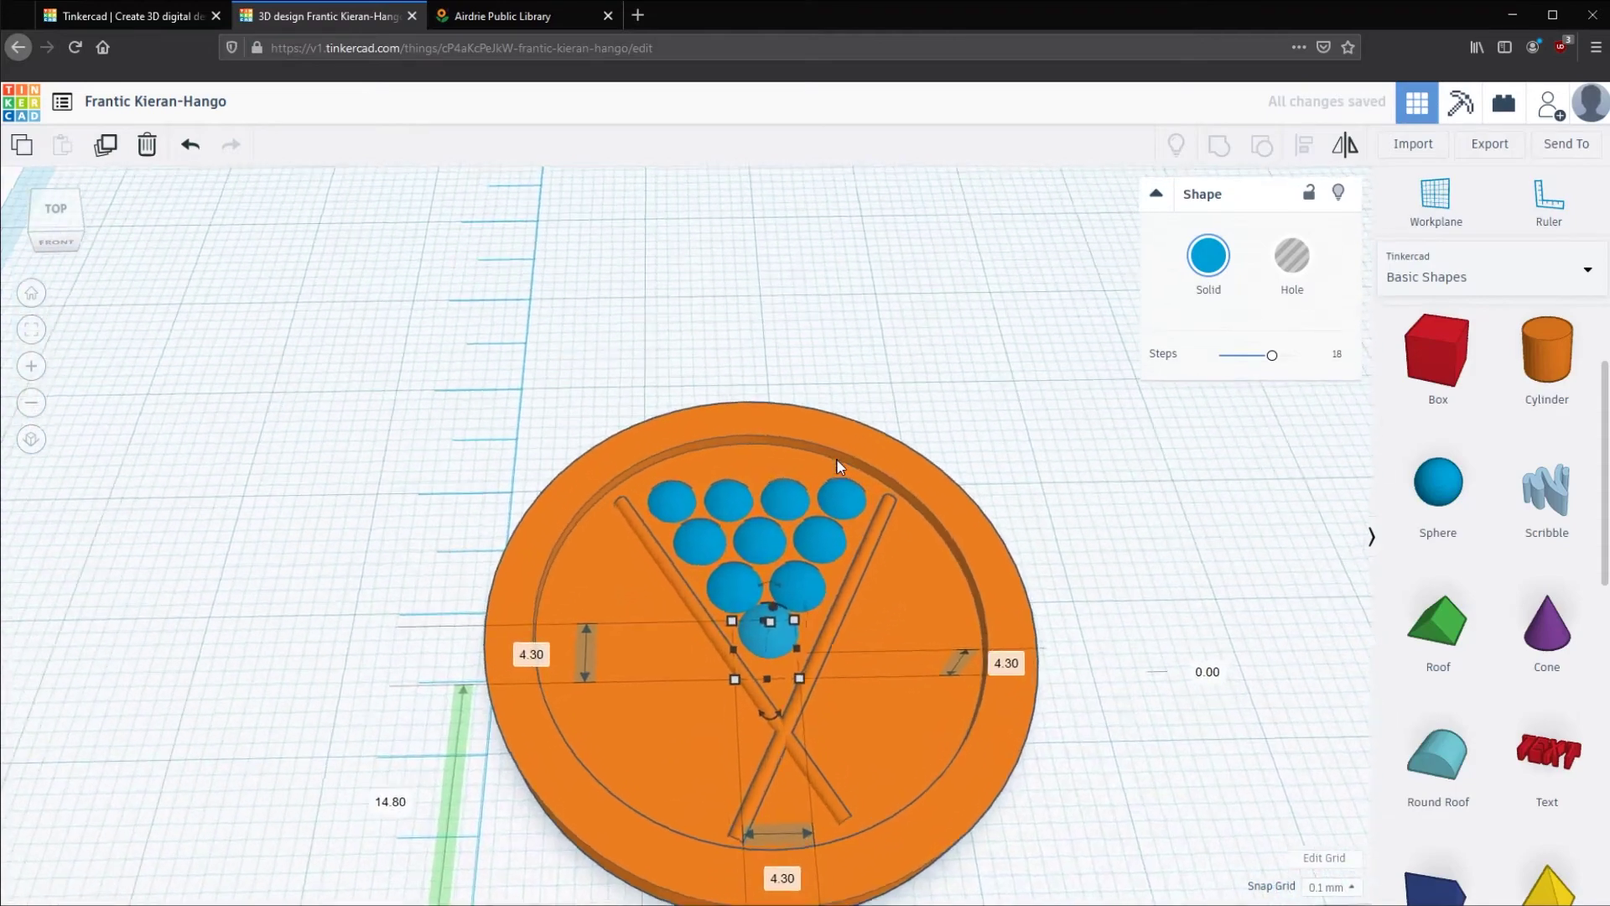
{"action": "scroll", "coordinate": [837, 466], "scroll_direction": "down", "scroll_amount": 2}
{"action": "key", "text": "ctrl+z"}
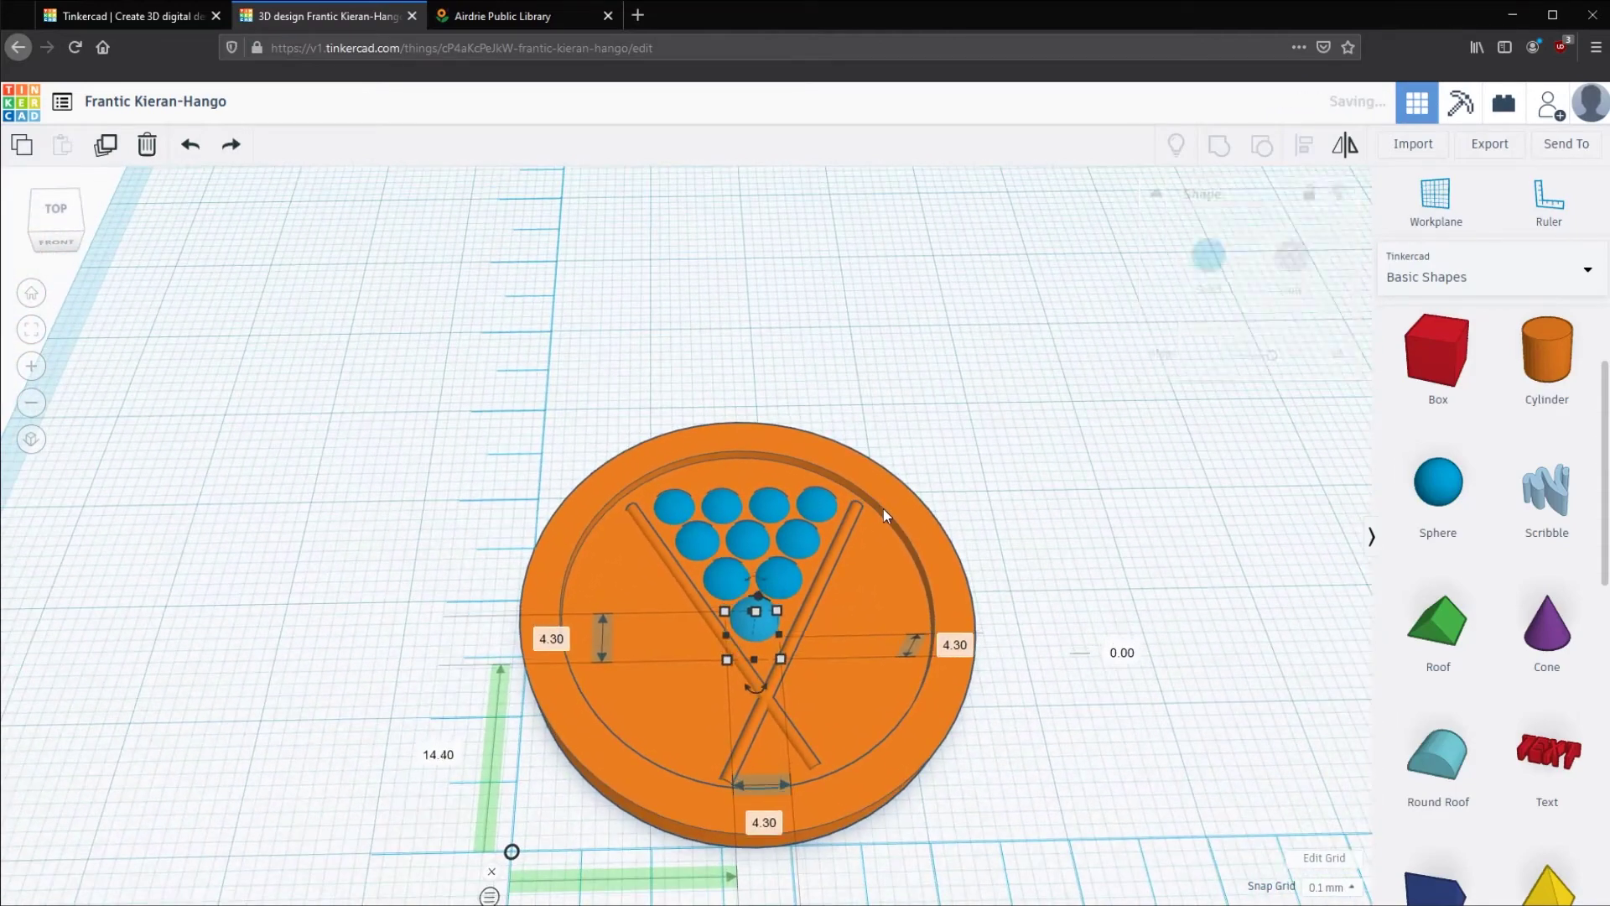
Fine-tune the angle and position of the first cue so it lies evenly beside the ball rack.
{"action": "right_click_drag", "start_coordinate": [927, 552], "coordinate": [937, 601]}
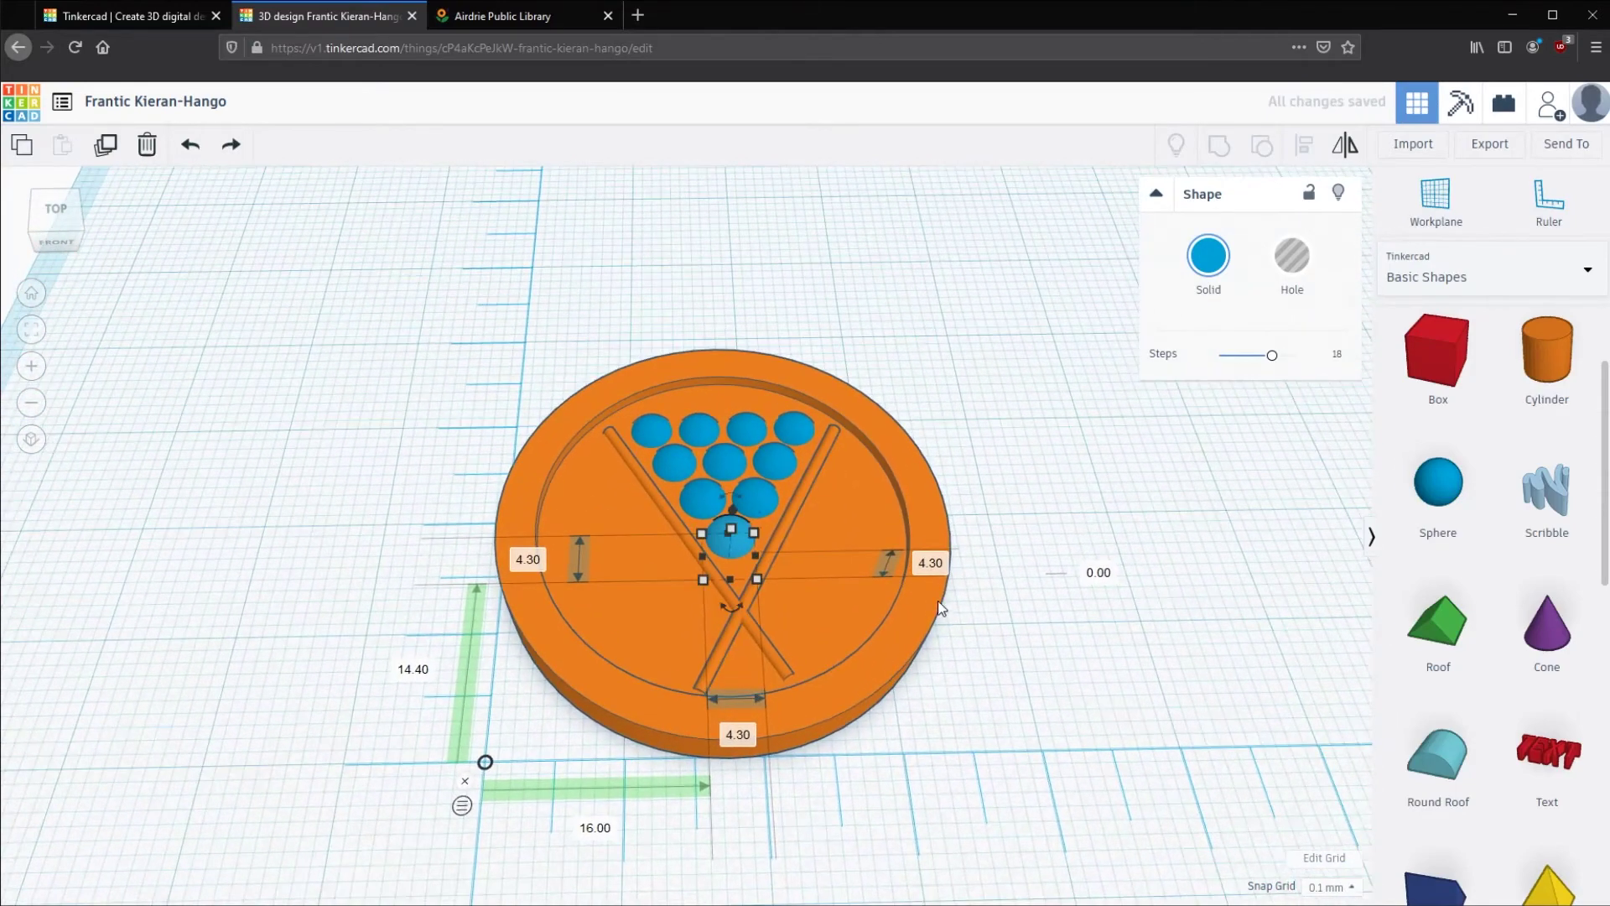
{"action": "right_click_drag", "start_coordinate": [803, 465], "coordinate": [807, 549]}
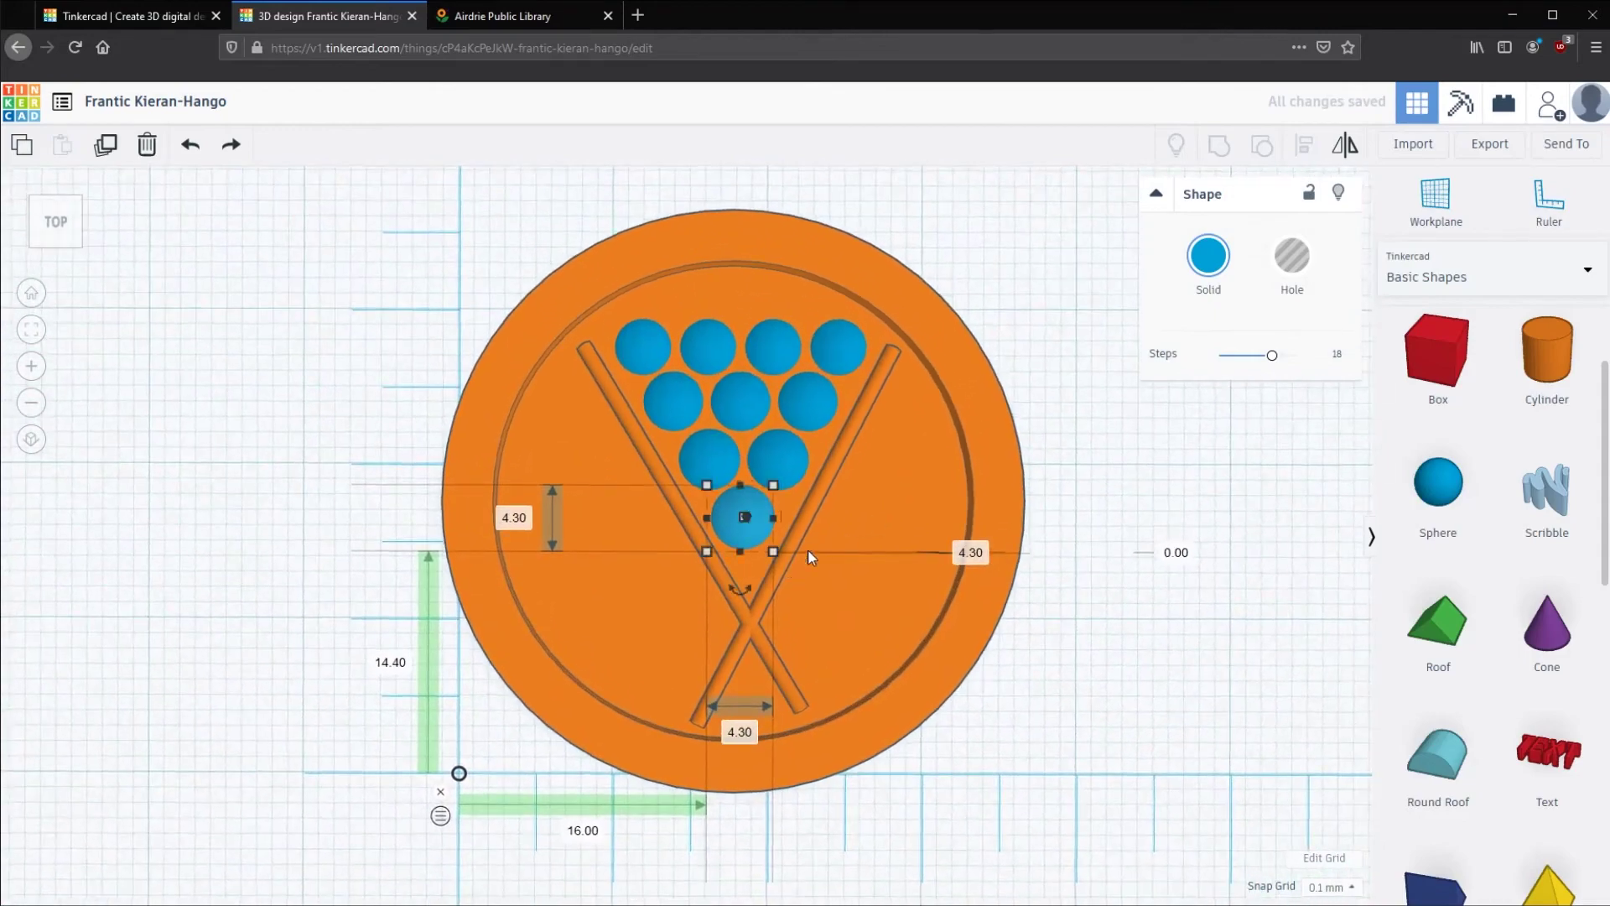
{"action": "right_click_drag", "start_coordinate": [886, 429], "coordinate": [805, 562]}
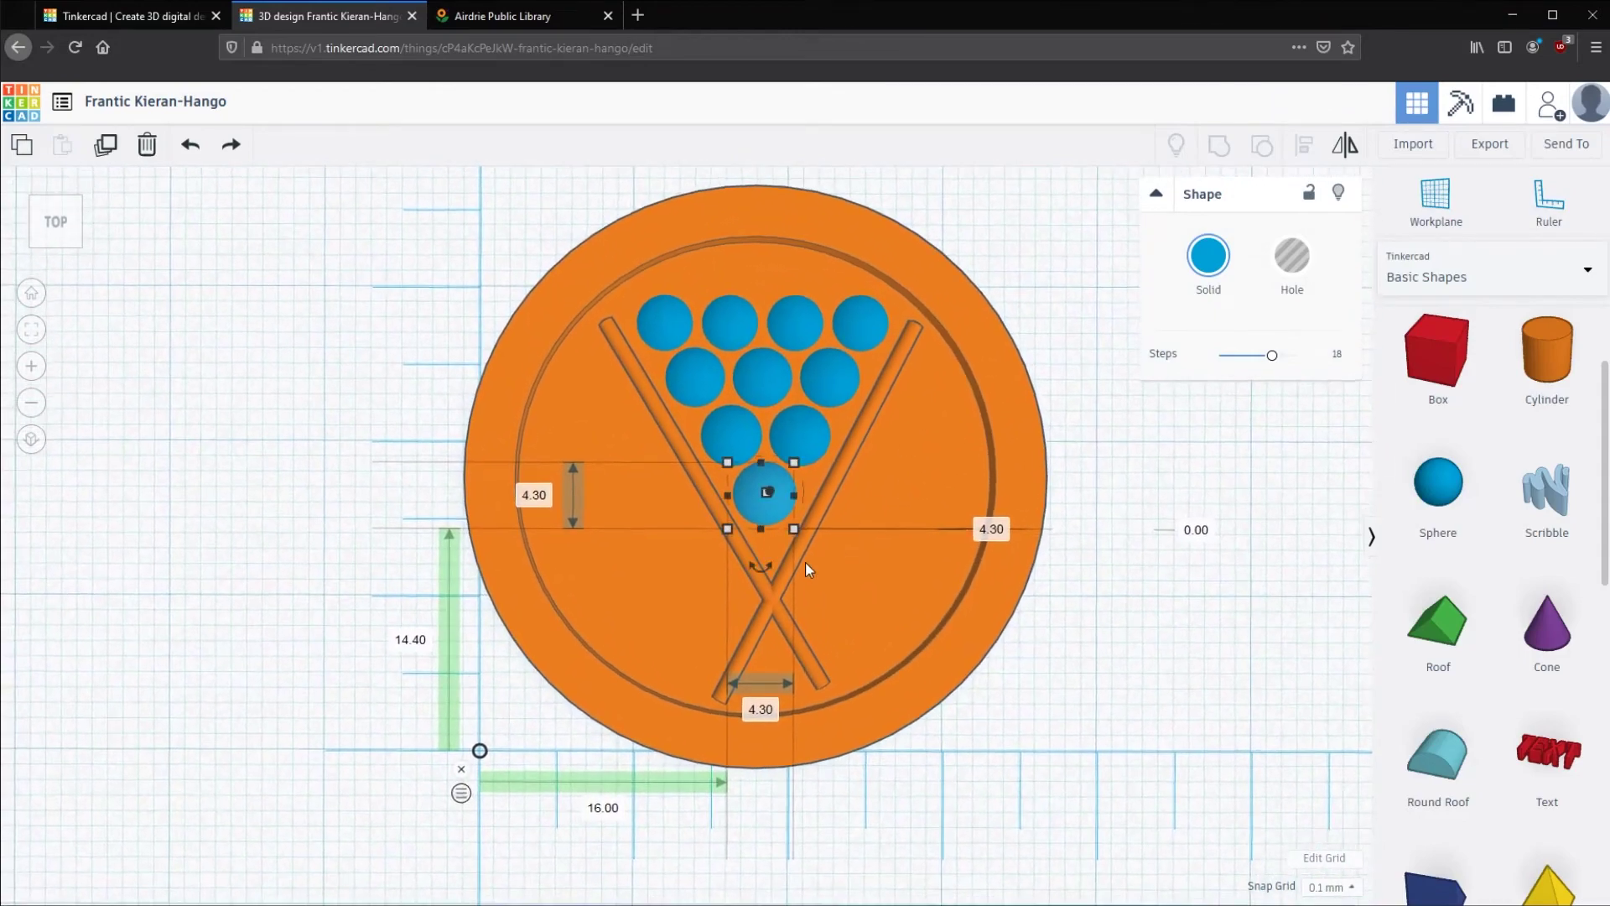
{"action": "left_click", "coordinate": [780, 628]}
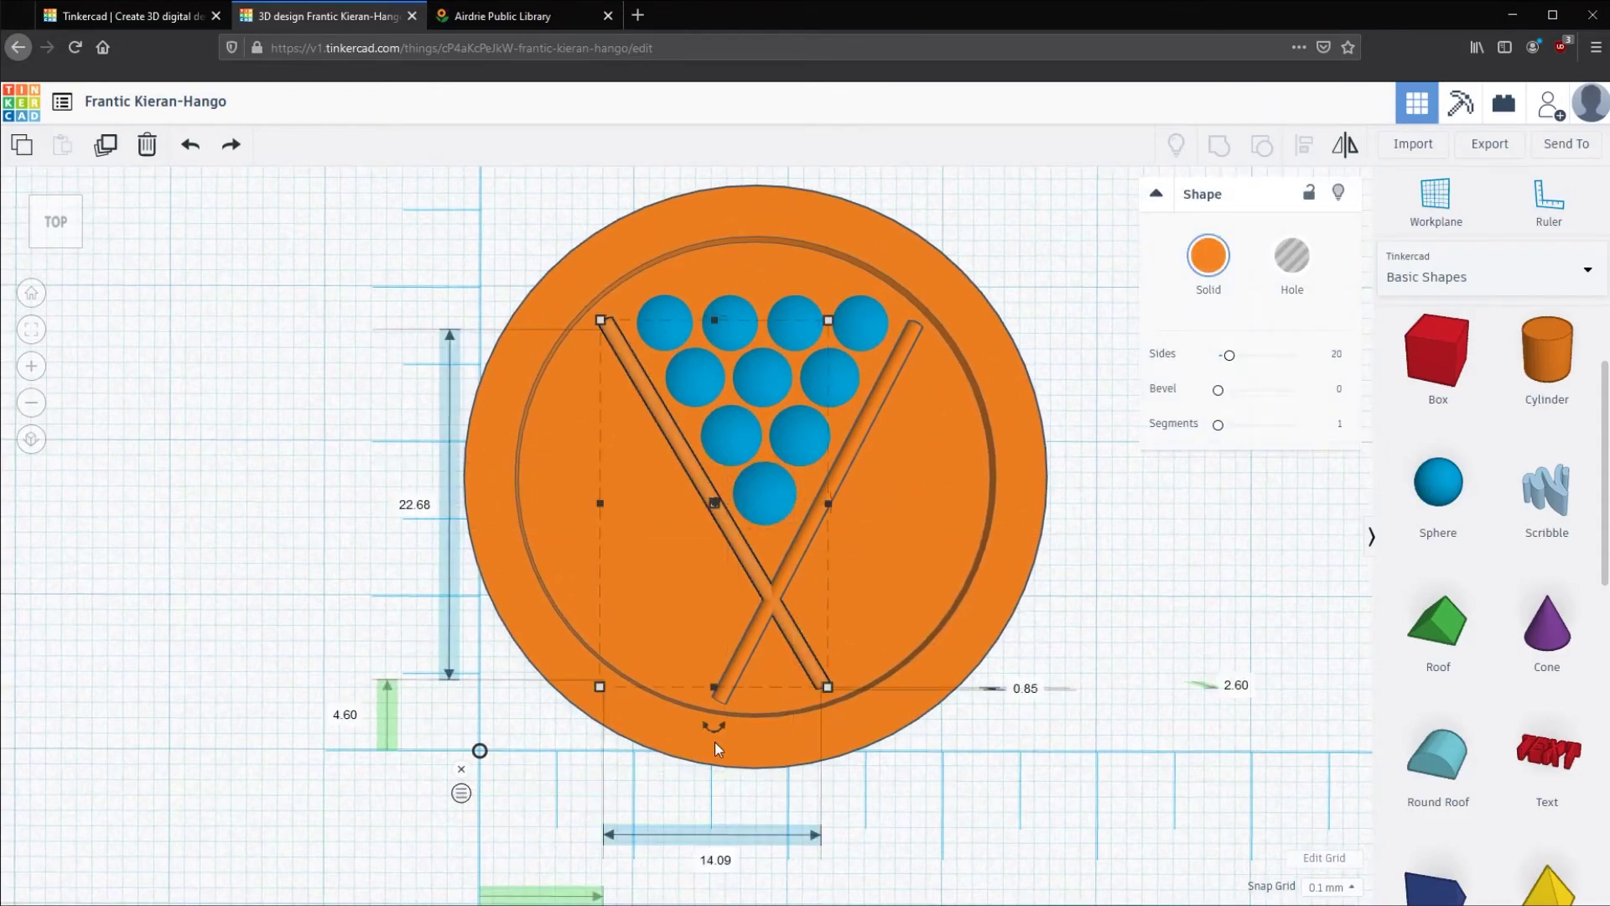
{"action": "left_click_drag", "start_coordinate": [712, 732], "coordinate": [710, 731]}
{"action": "left_click_drag", "start_coordinate": [807, 664], "coordinate": [804, 661]}
{"action": "left_click", "coordinate": [1200, 561]}
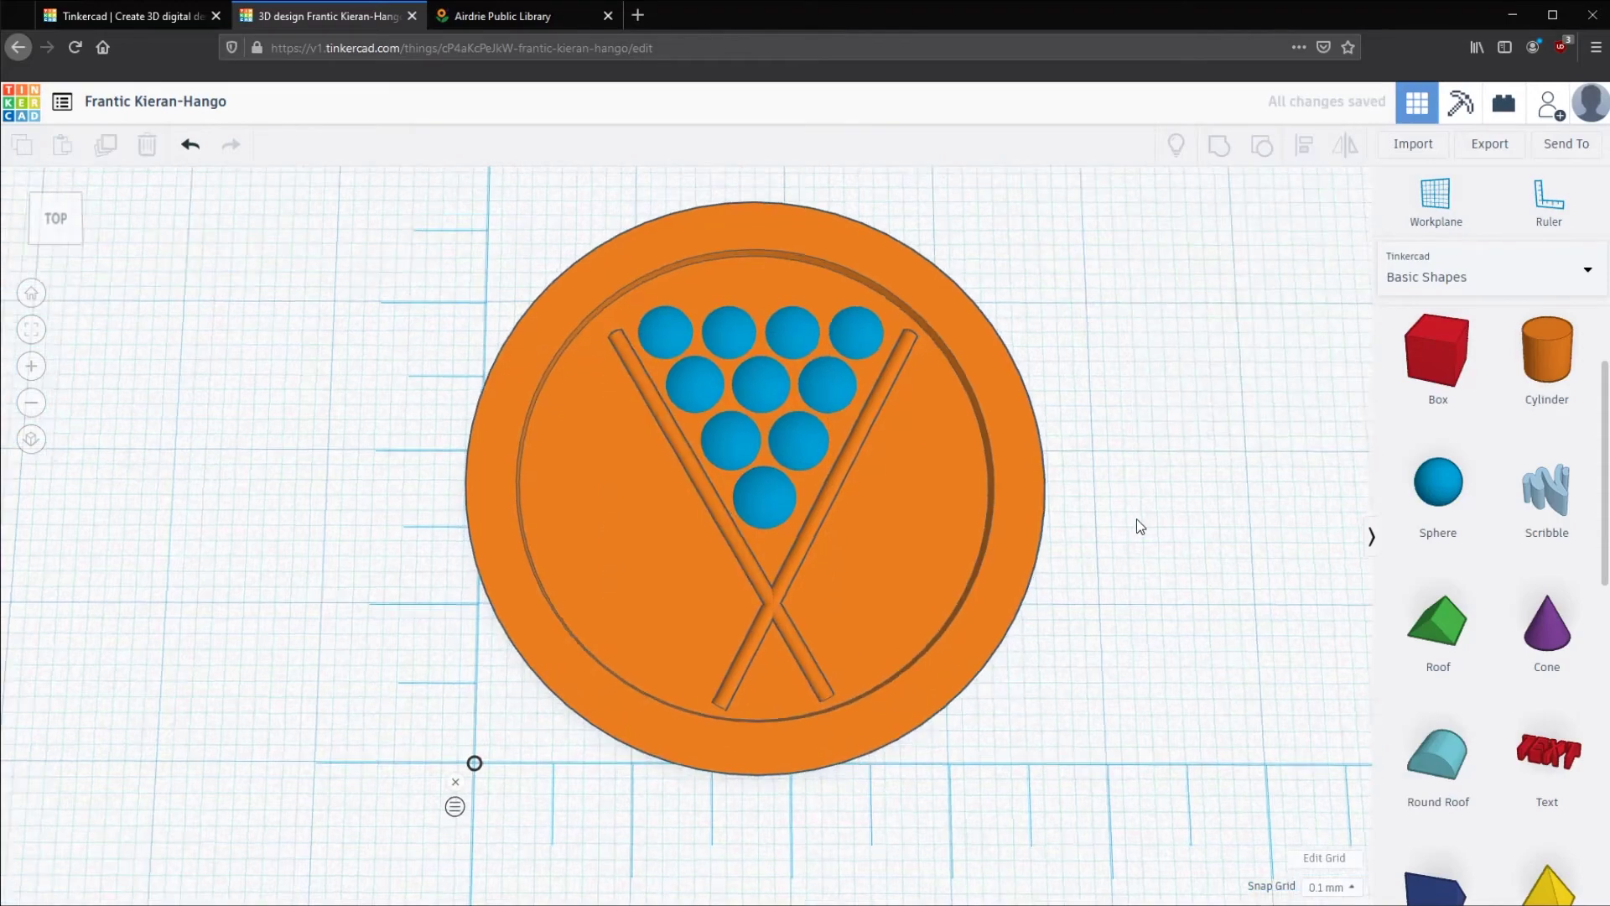
Examine the layout of the rack and crossed cues from above and at an angle.
{"action": "right_click_drag", "start_coordinate": [1135, 524], "coordinate": [1100, 532]}
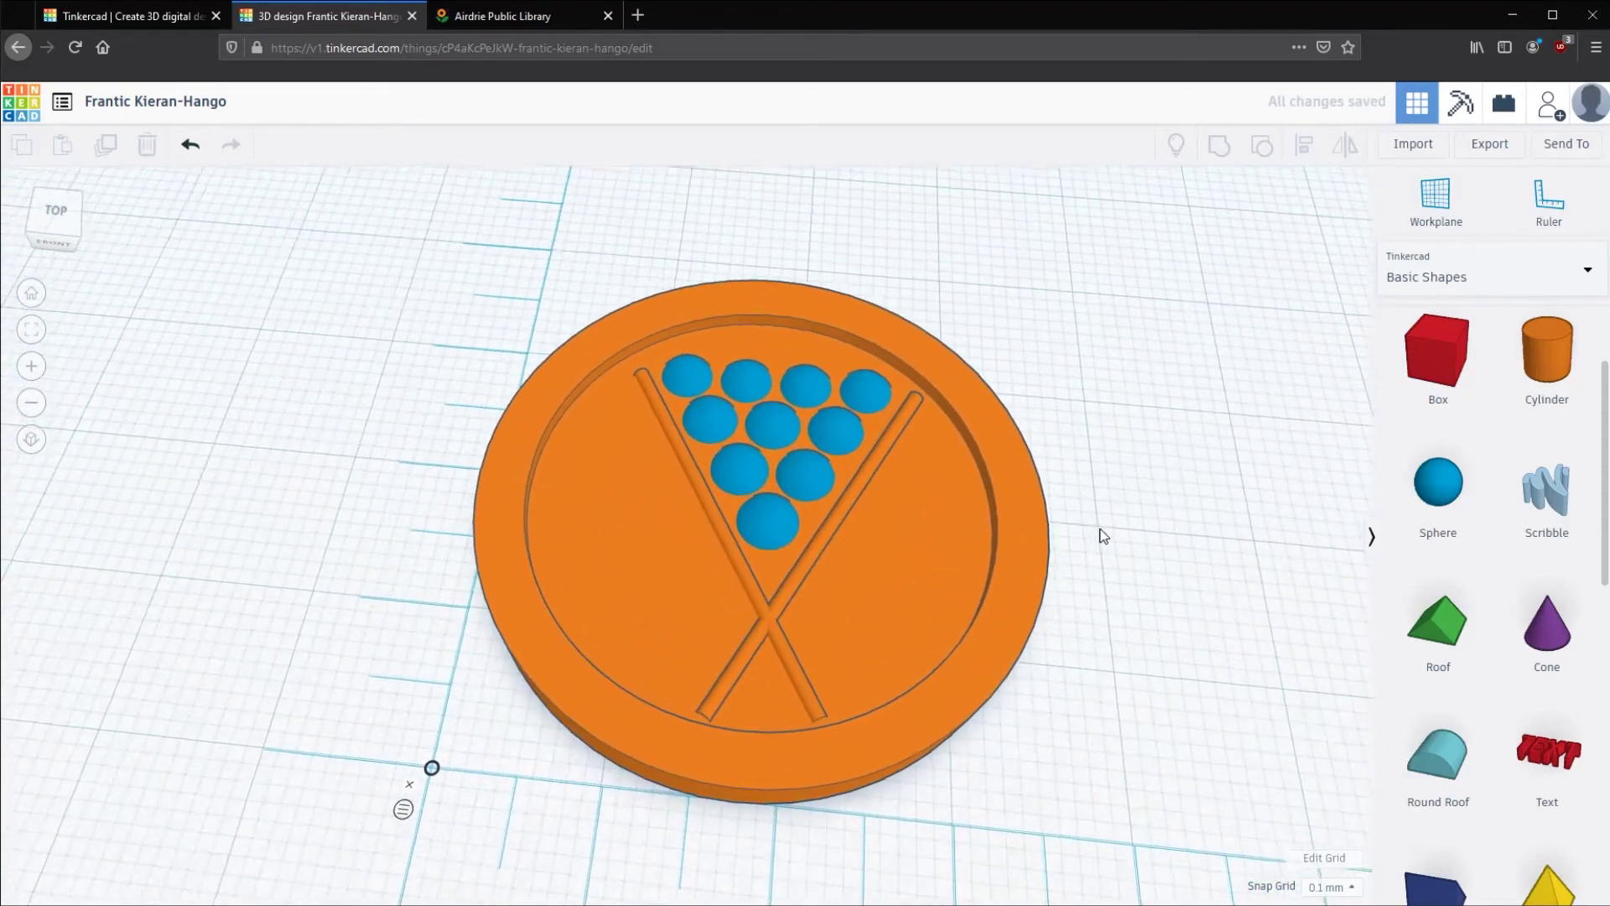
{"action": "scroll", "coordinate": [1099, 531], "scroll_direction": "down", "scroll_amount": 3}
{"action": "right_click_drag", "start_coordinate": [986, 484], "coordinate": [1009, 535]}
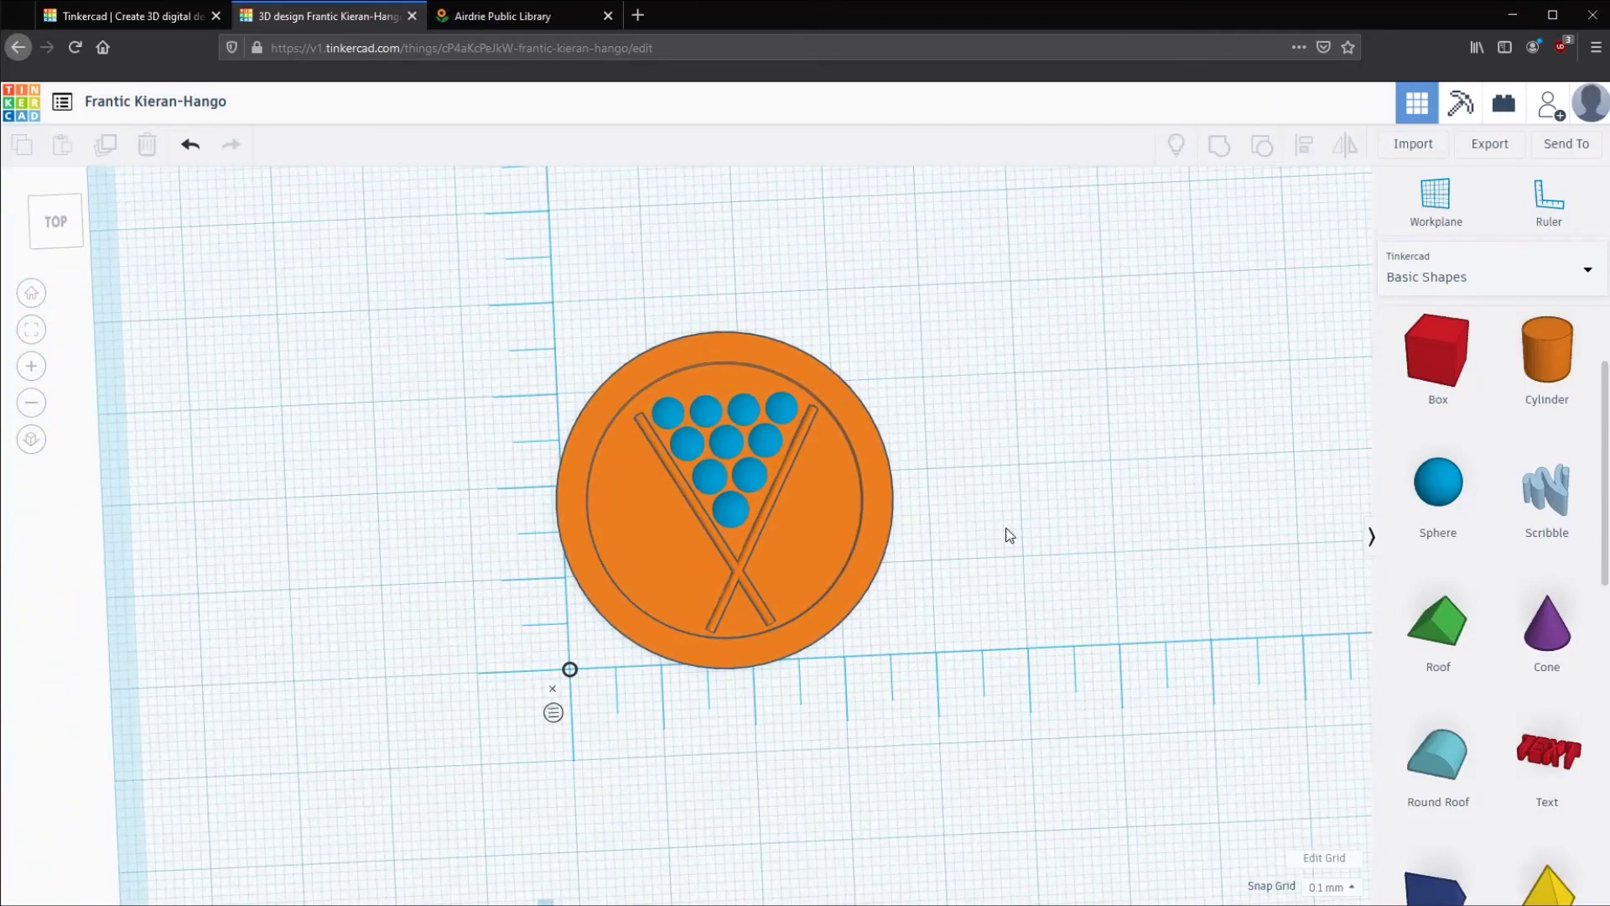
{"action": "scroll", "coordinate": [1008, 535], "scroll_direction": "down", "scroll_amount": 2}
{"action": "scroll", "coordinate": [1009, 535], "scroll_direction": "up", "scroll_amount": 5}
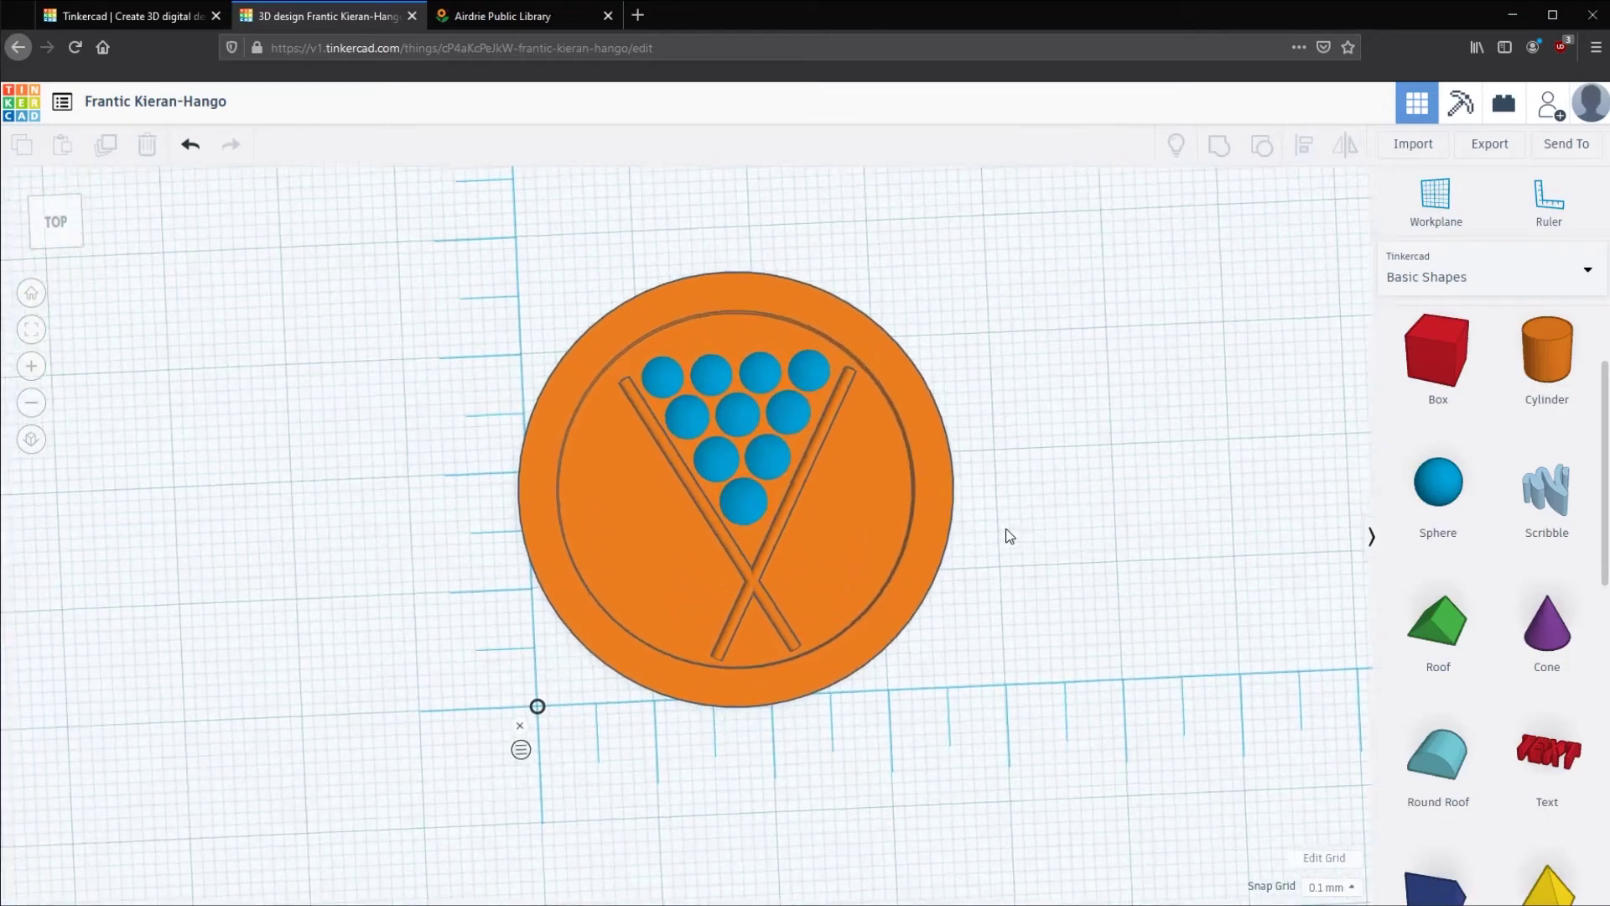
{"action": "scroll", "coordinate": [1009, 535], "scroll_direction": "down", "scroll_amount": 2}
{"action": "right_click_drag", "start_coordinate": [1034, 596], "coordinate": [704, 672]}
Select both cues, enlarge them together to 22.20 by 27.00 mm and shift them so they span the recess.
{"action": "left_click", "coordinate": [692, 644]}
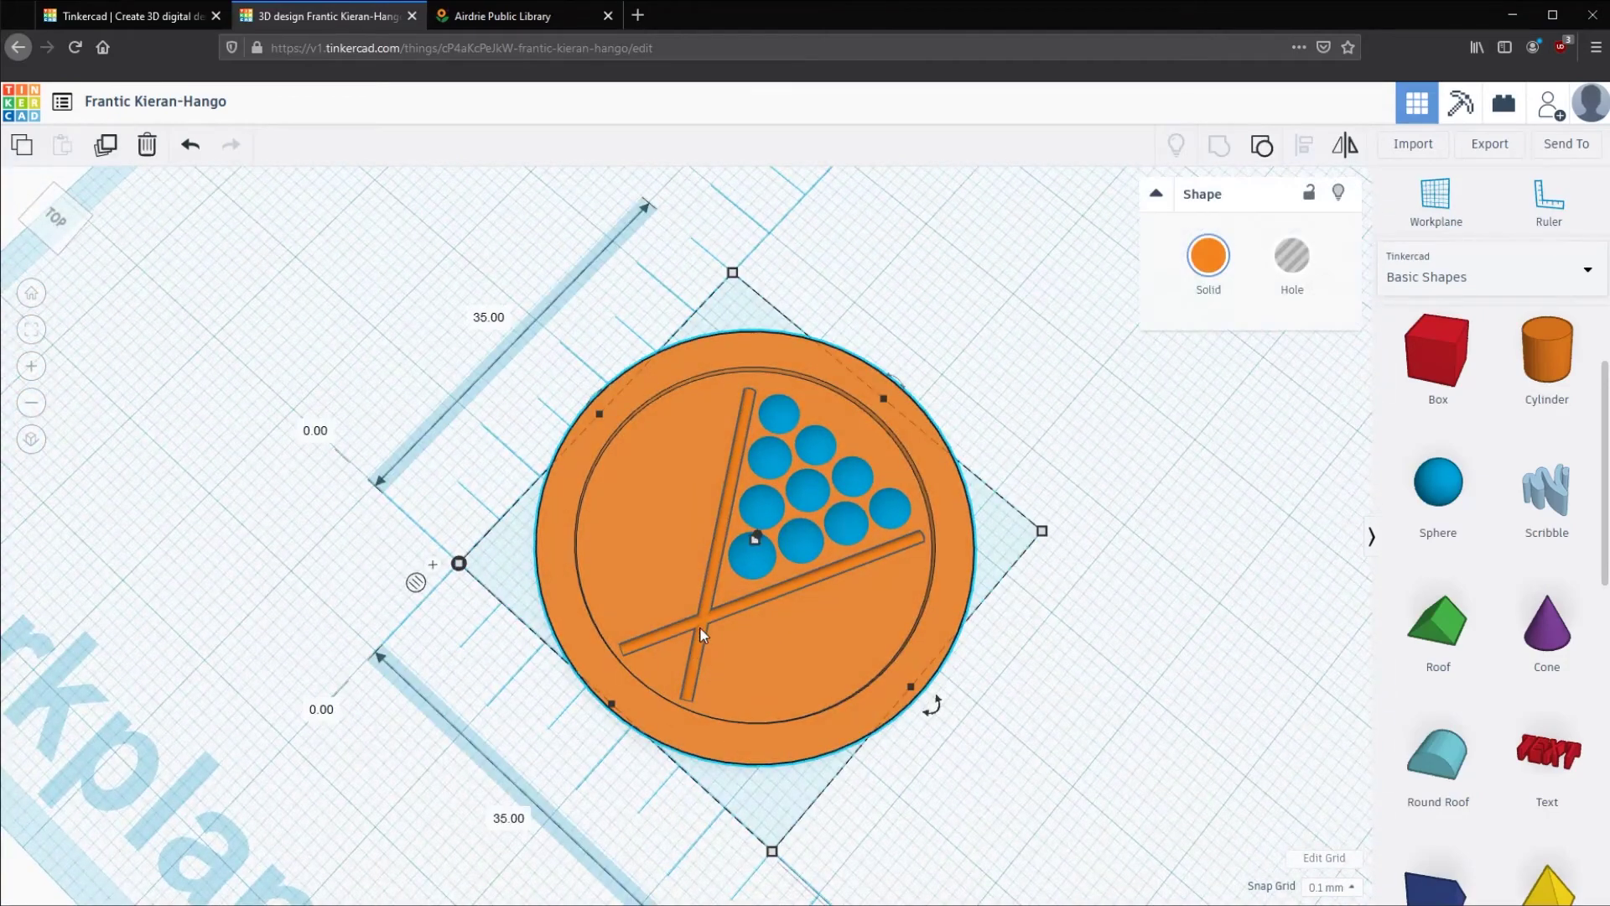
{"action": "left_click", "coordinate": [699, 626]}
{"action": "left_click", "coordinate": [755, 545], "text": "shift"}
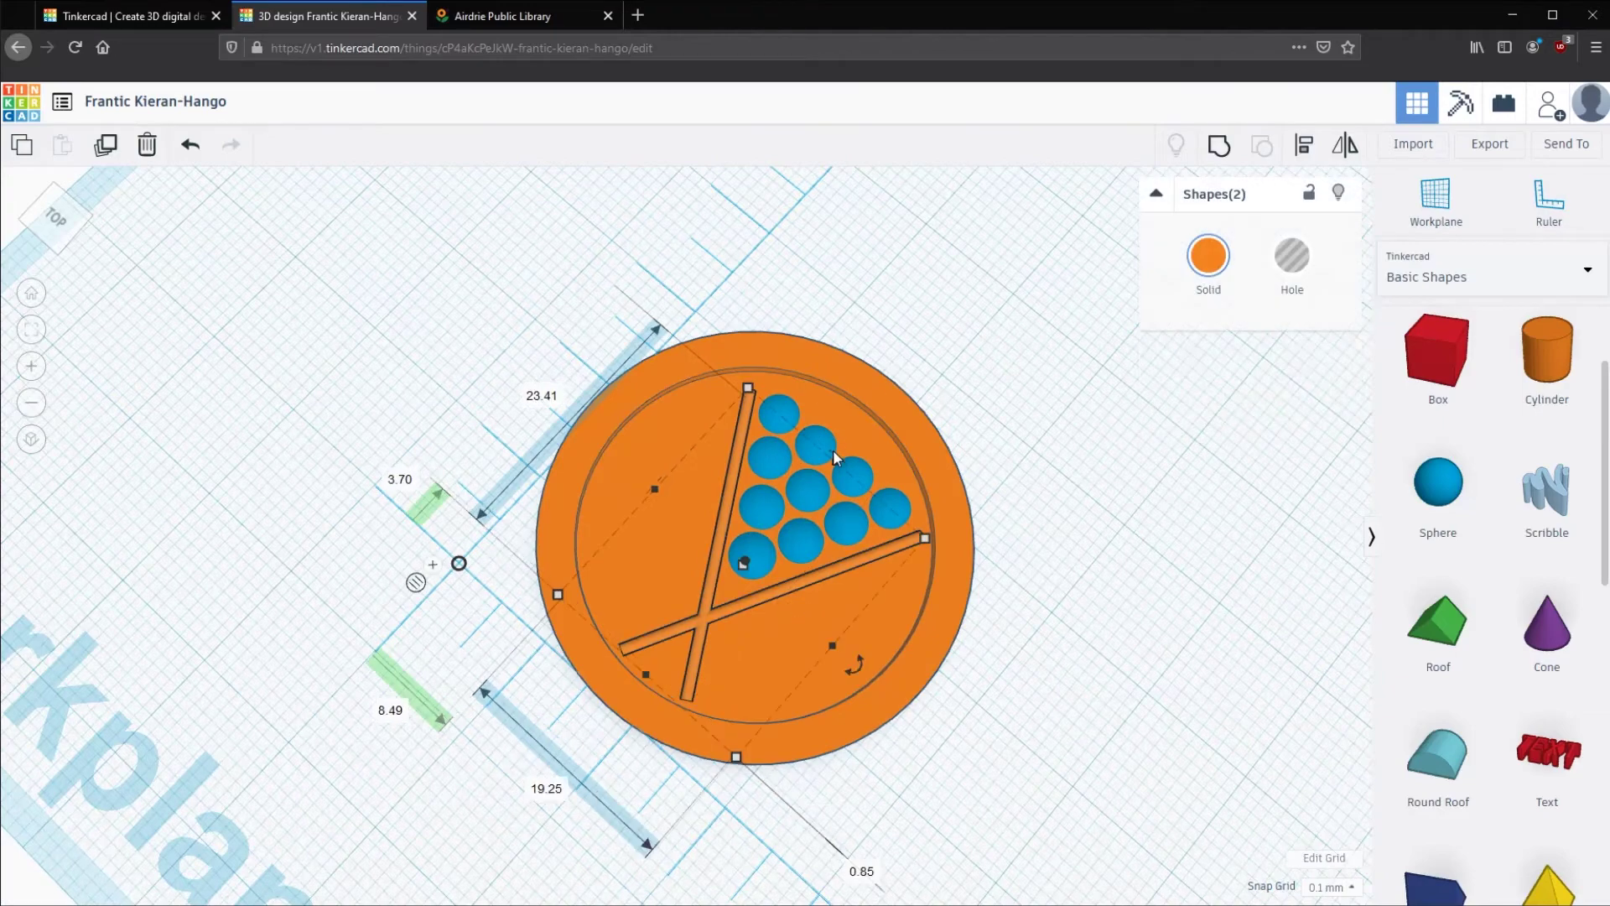
{"action": "left_click_drag", "start_coordinate": [839, 459], "coordinate": [854, 440]}
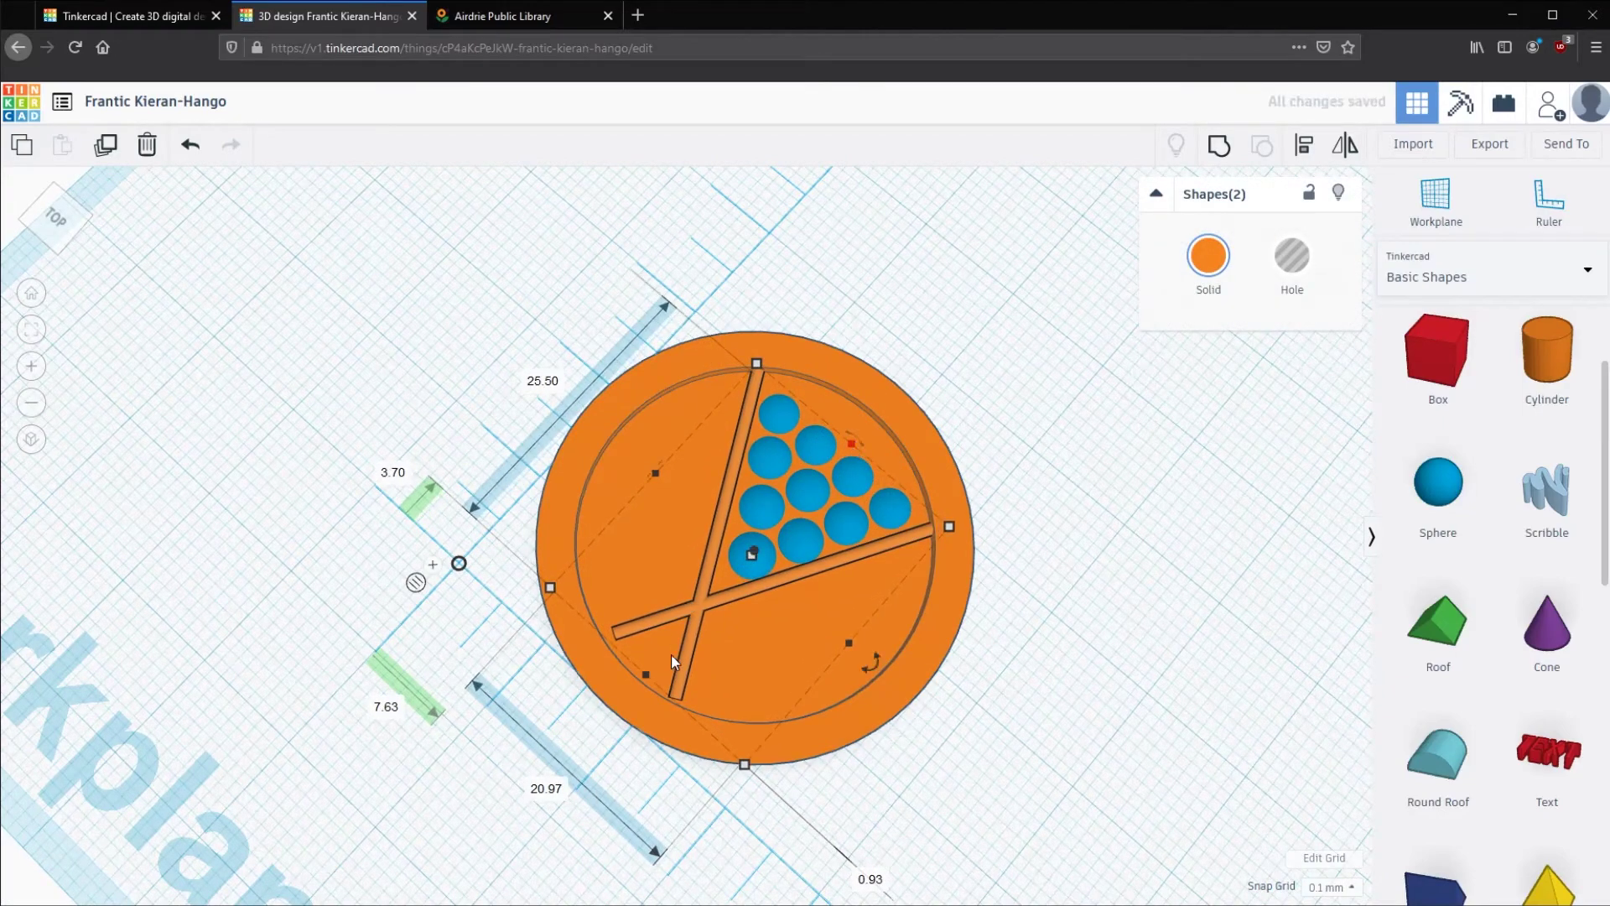
{"action": "left_click_drag", "start_coordinate": [647, 676], "coordinate": [633, 693]}
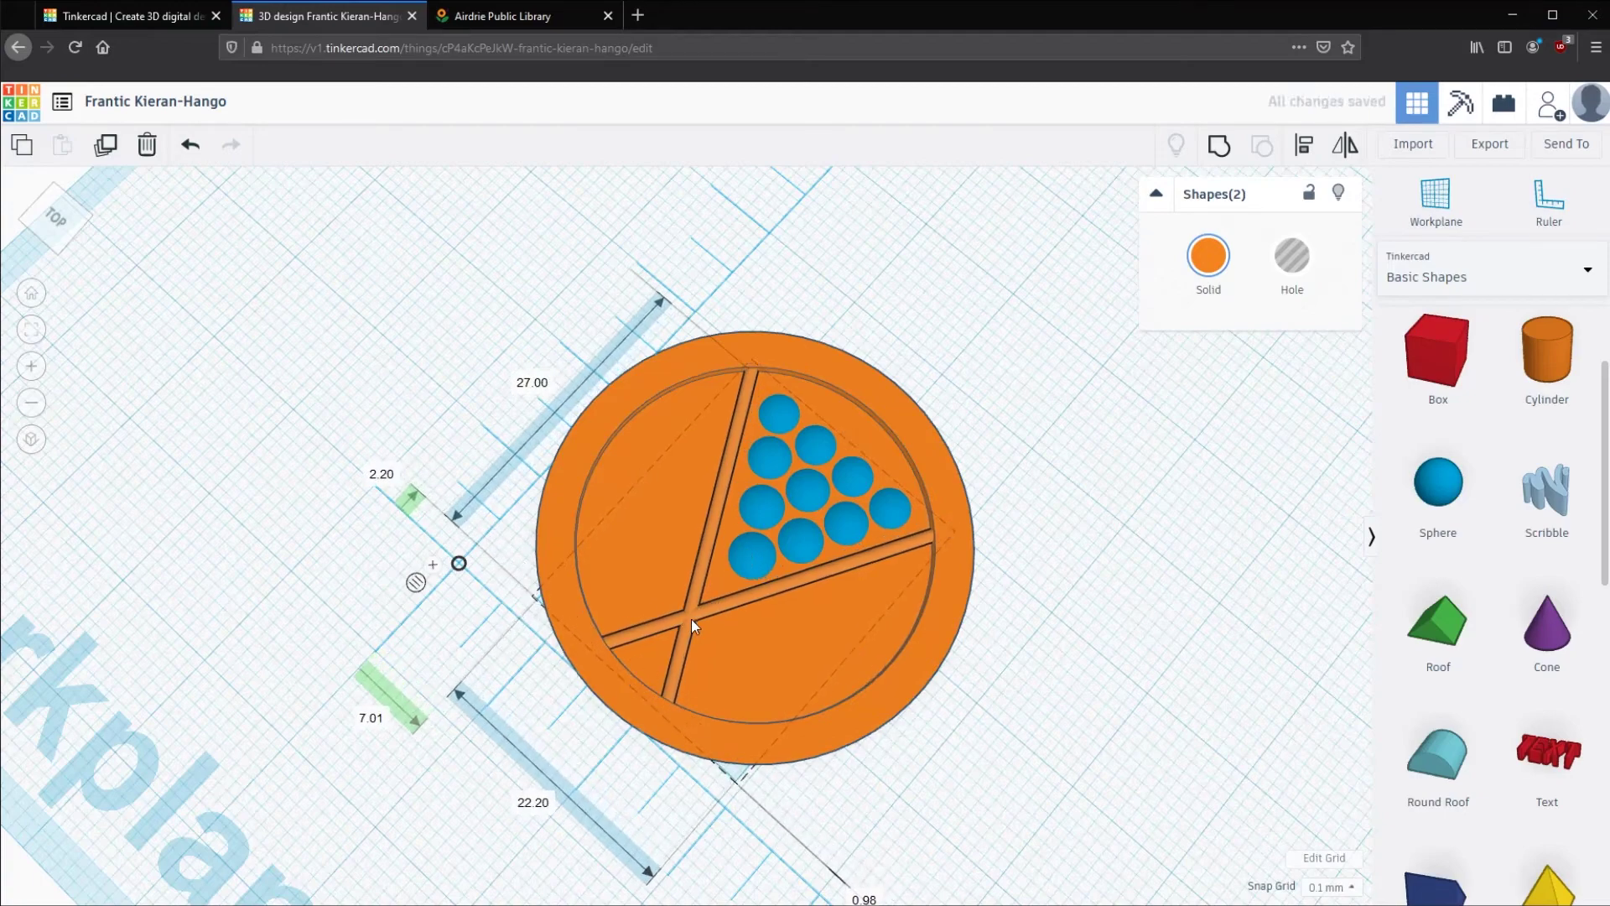
{"action": "left_click_drag", "start_coordinate": [690, 619], "coordinate": [691, 621]}
{"action": "right_click_drag", "start_coordinate": [989, 629], "coordinate": [781, 573]}
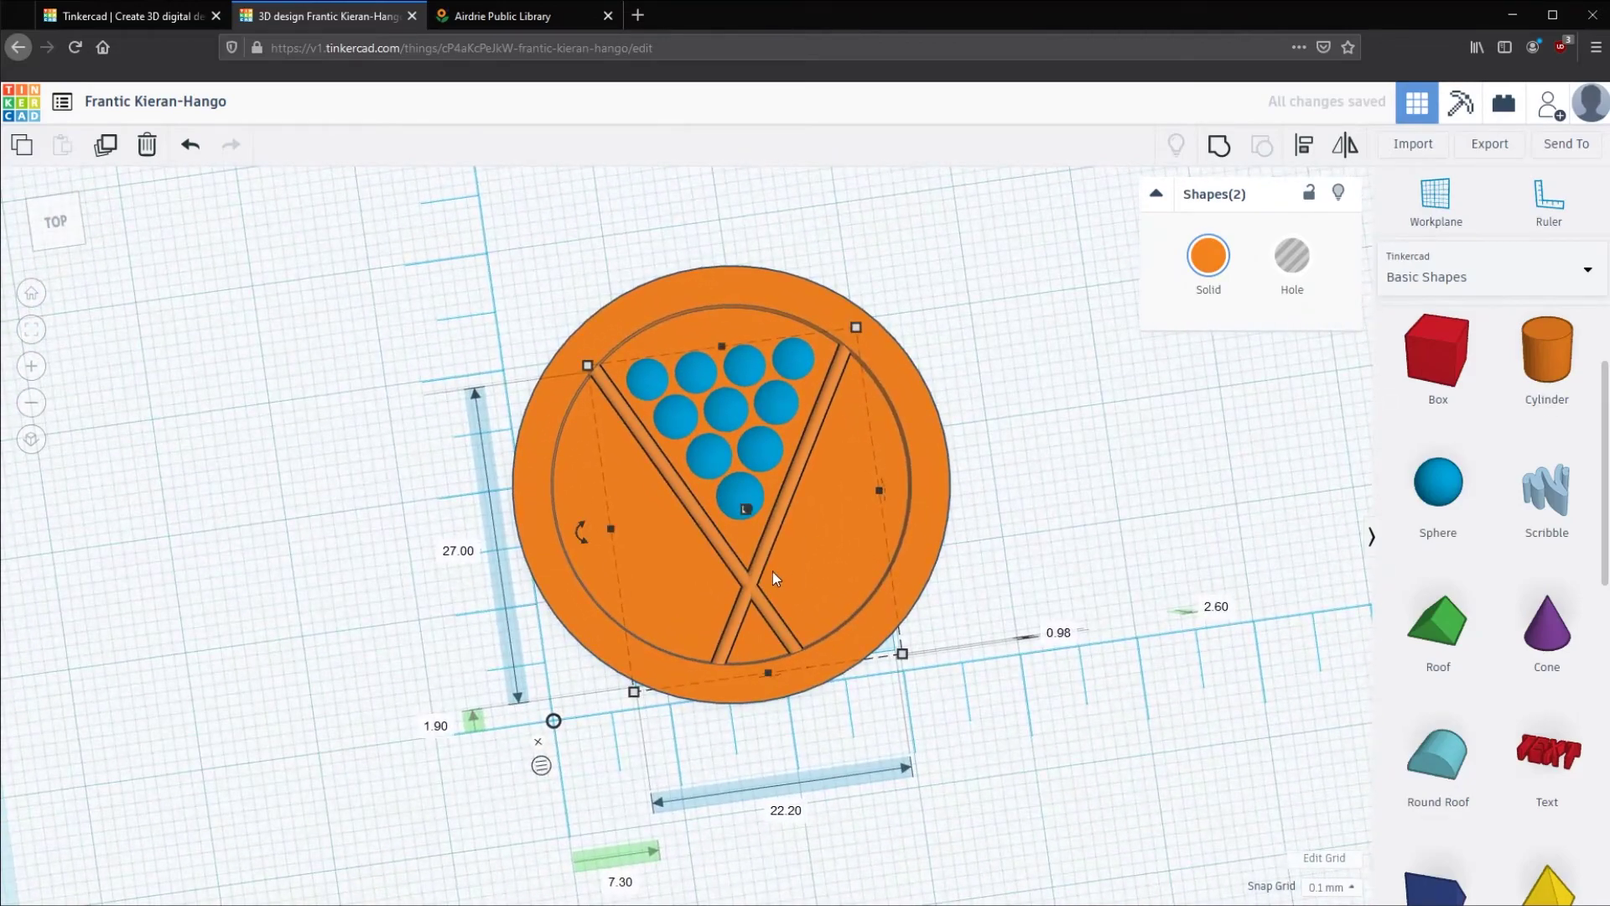
{"action": "left_click", "coordinate": [1038, 526]}
Select all of the token's shapes and group them into a single object.
{"action": "right_click_drag", "start_coordinate": [1300, 539], "coordinate": [675, 701]}
{"action": "left_click", "coordinate": [681, 390]}
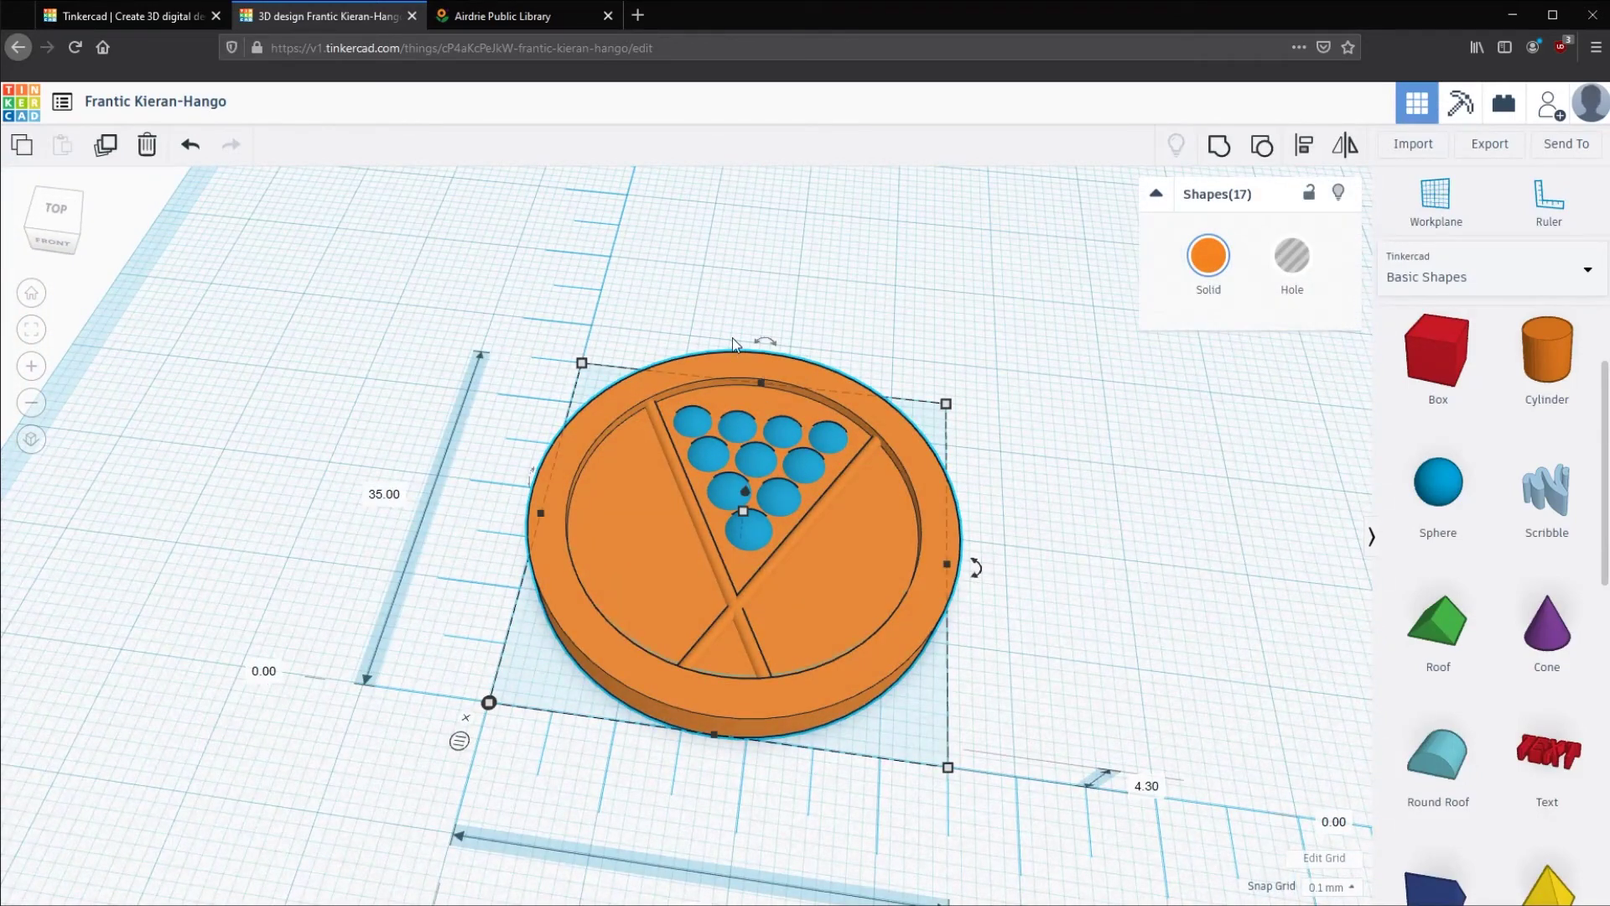
{"action": "left_click", "coordinate": [1220, 146]}
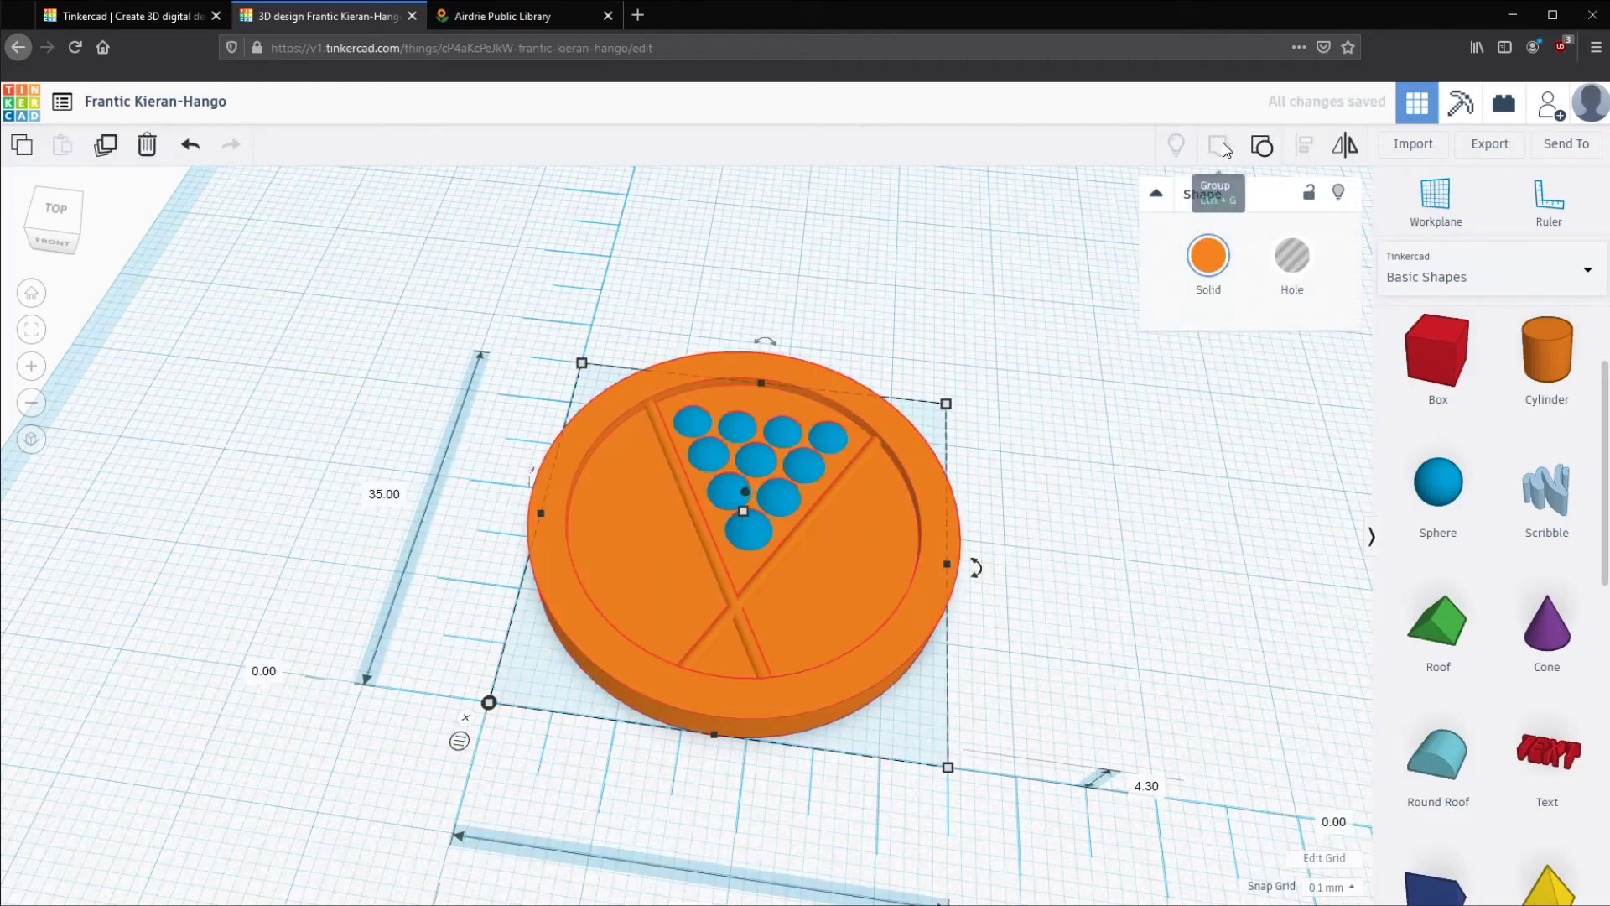
{"action": "left_click", "coordinate": [1116, 657]}
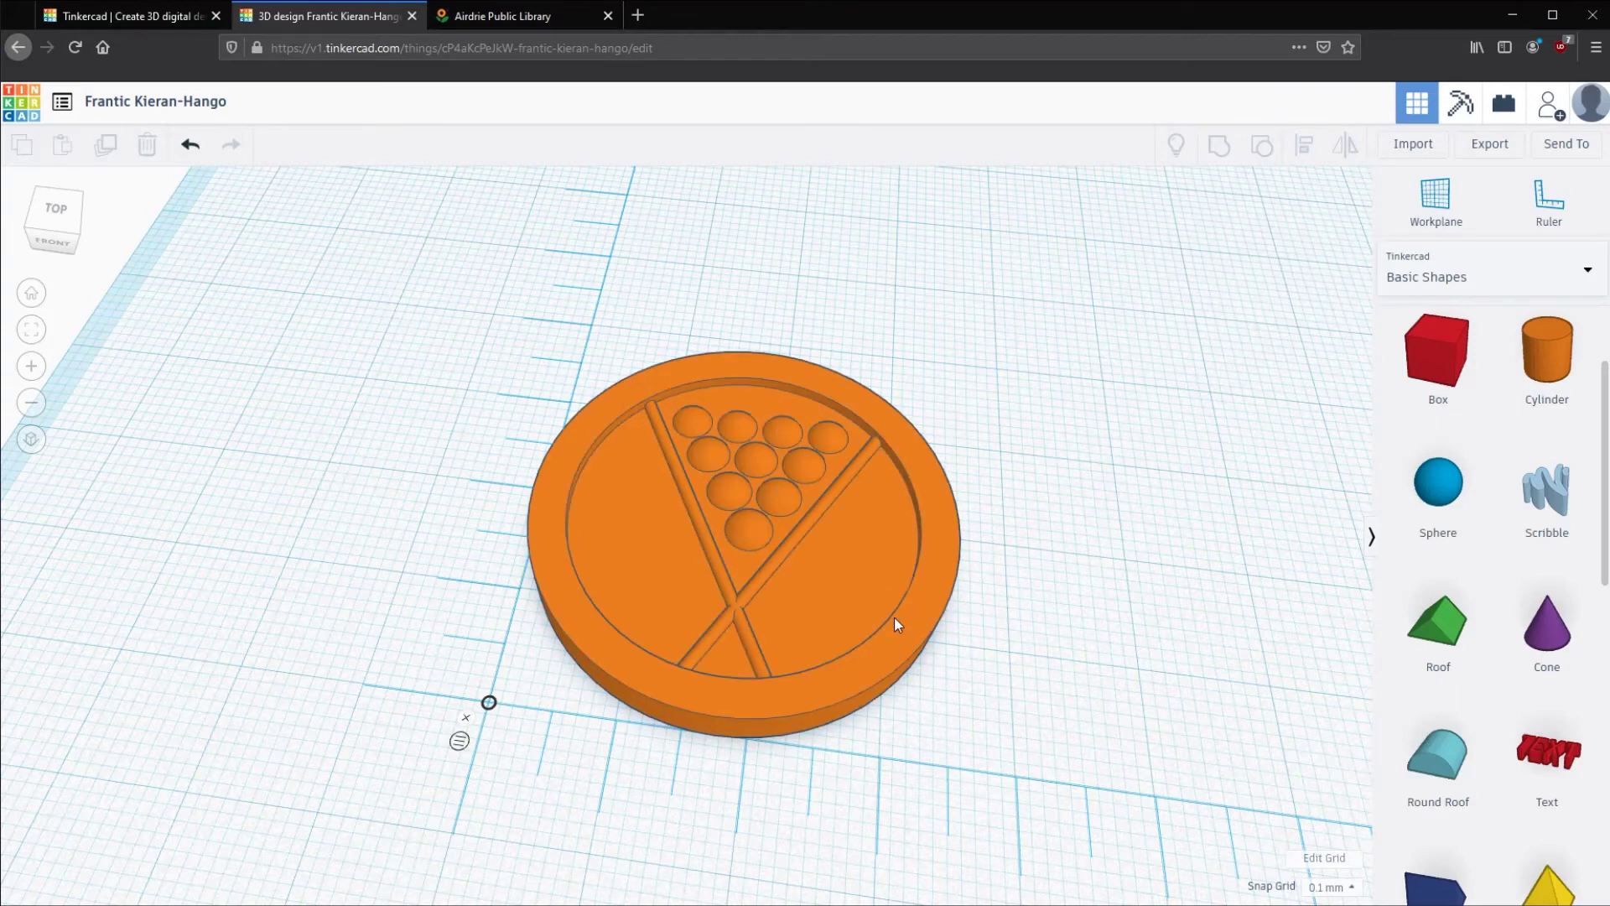
Flip the grouped token over so the "WES'S Pool Hall" face points up, and inspect that side.
{"action": "left_click", "coordinate": [941, 651]}
{"action": "right_click_drag", "start_coordinate": [706, 753], "coordinate": [743, 765]}
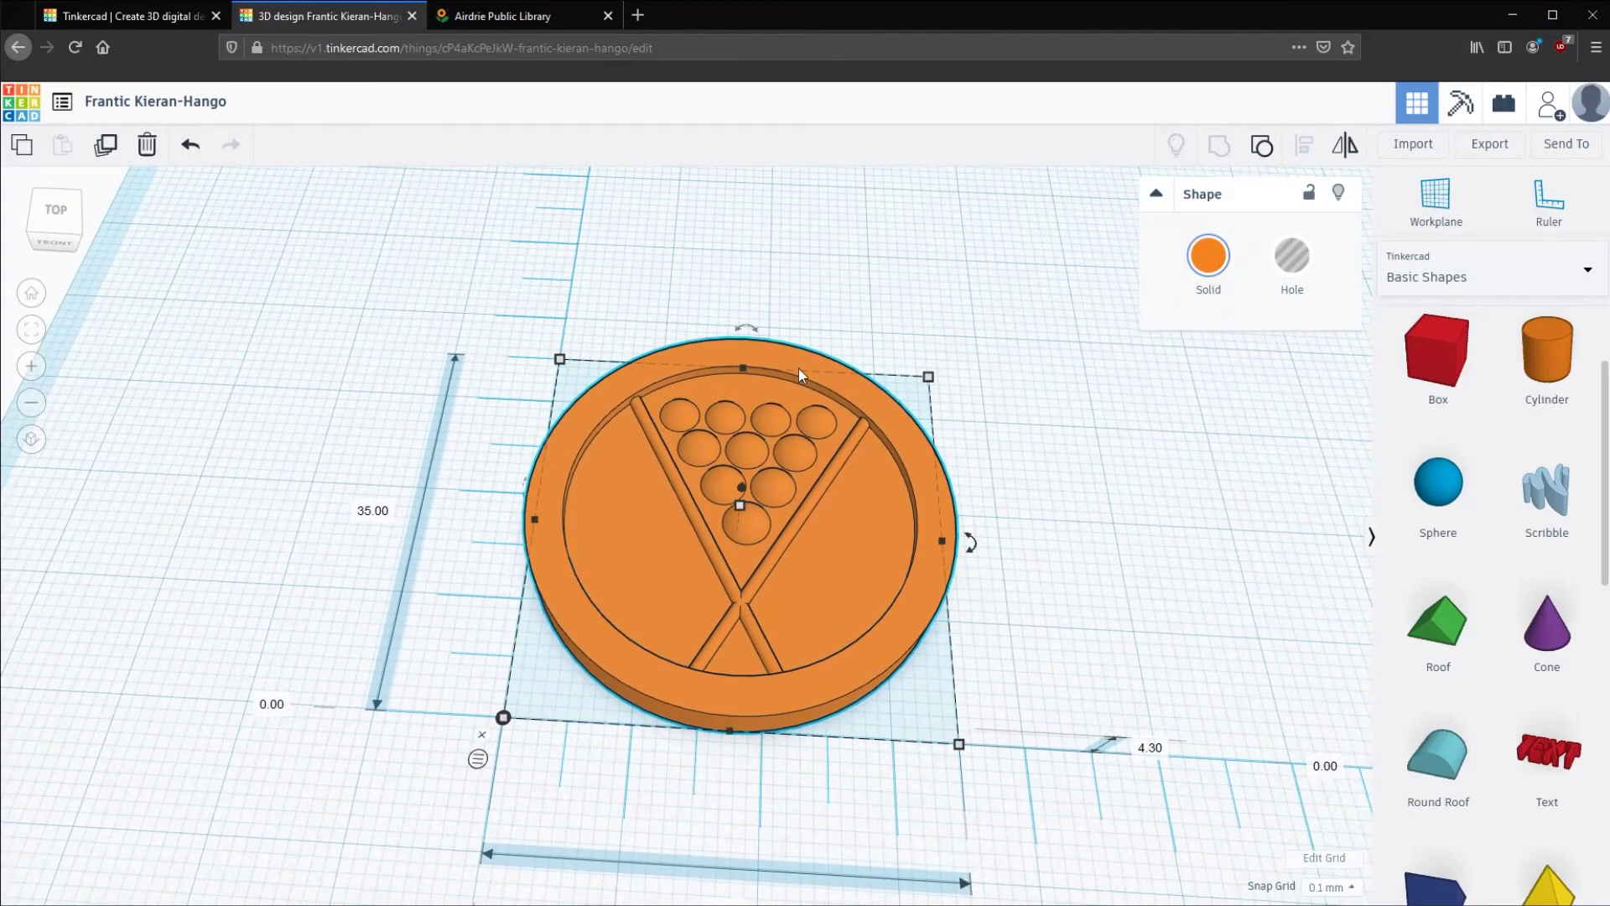
{"action": "scroll", "coordinate": [798, 369], "scroll_direction": "down", "scroll_amount": 5}
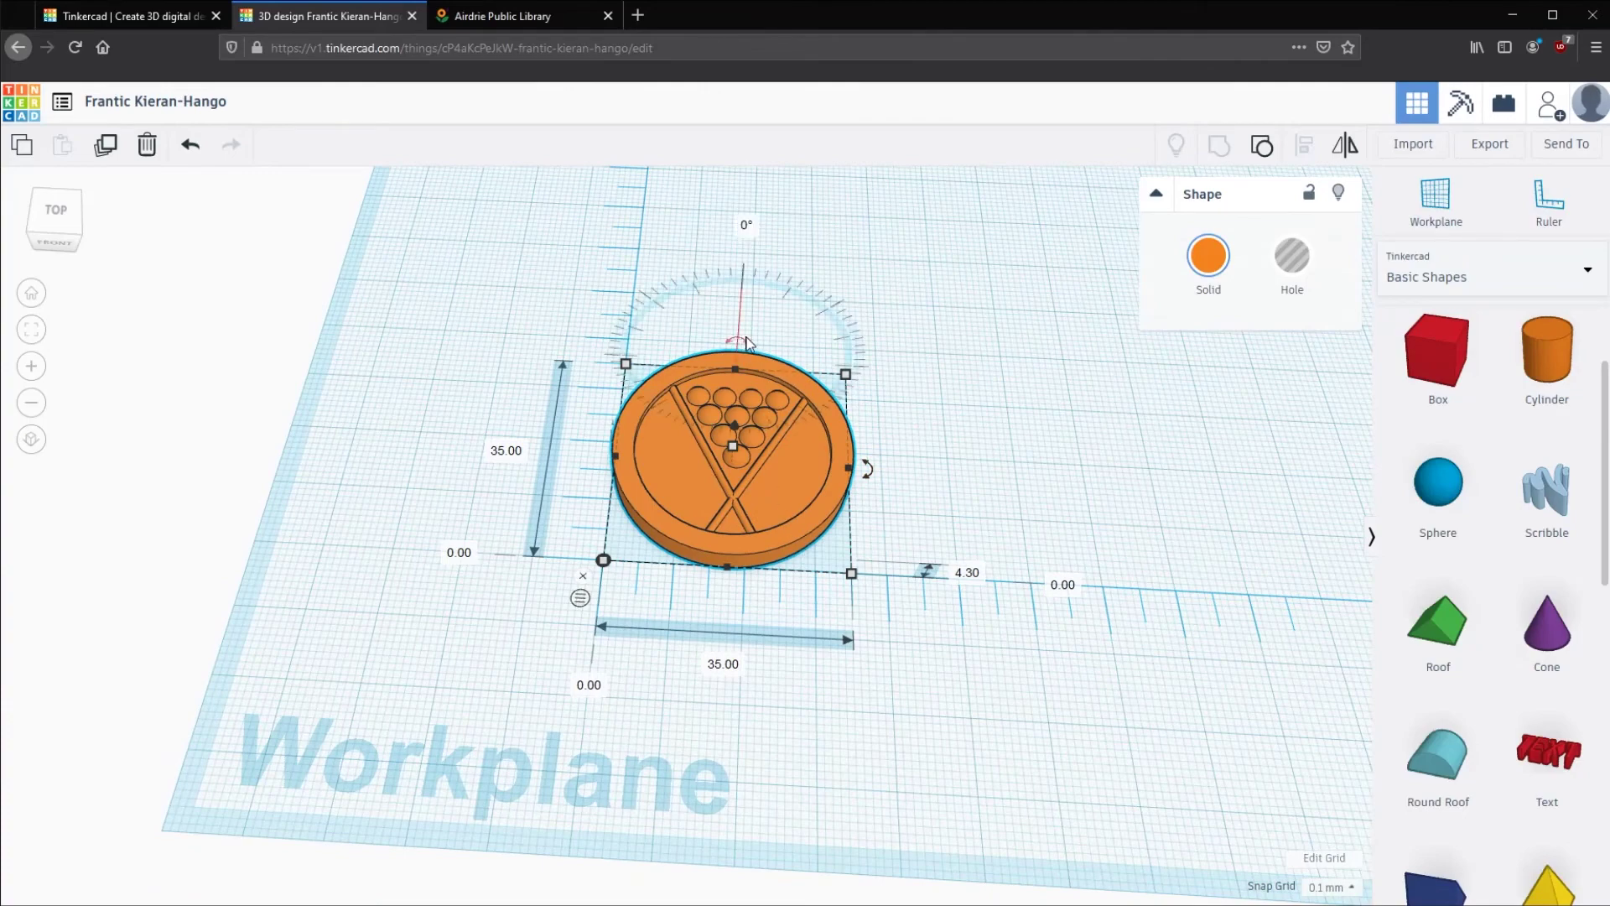
{"action": "right_click_drag", "start_coordinate": [864, 404], "coordinate": [667, 333]}
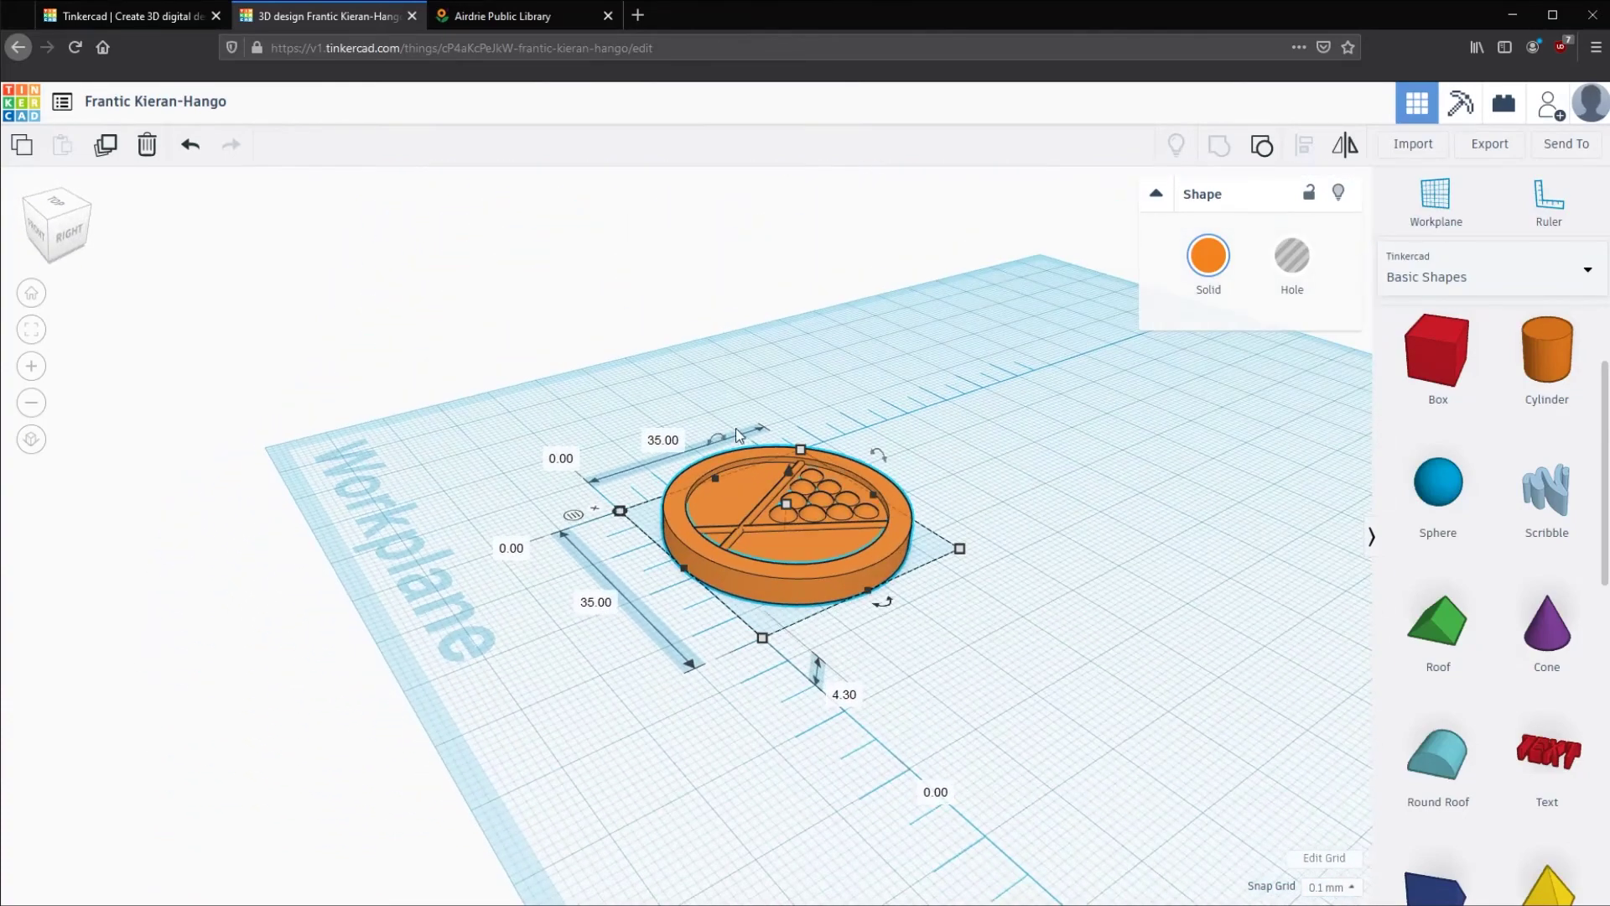
{"action": "left_click_drag", "start_coordinate": [727, 431], "coordinate": [732, 610]}
{"action": "right_click_drag", "start_coordinate": [731, 611], "coordinate": [679, 615]}
{"action": "scroll", "coordinate": [680, 614], "scroll_direction": "up", "scroll_amount": 2}
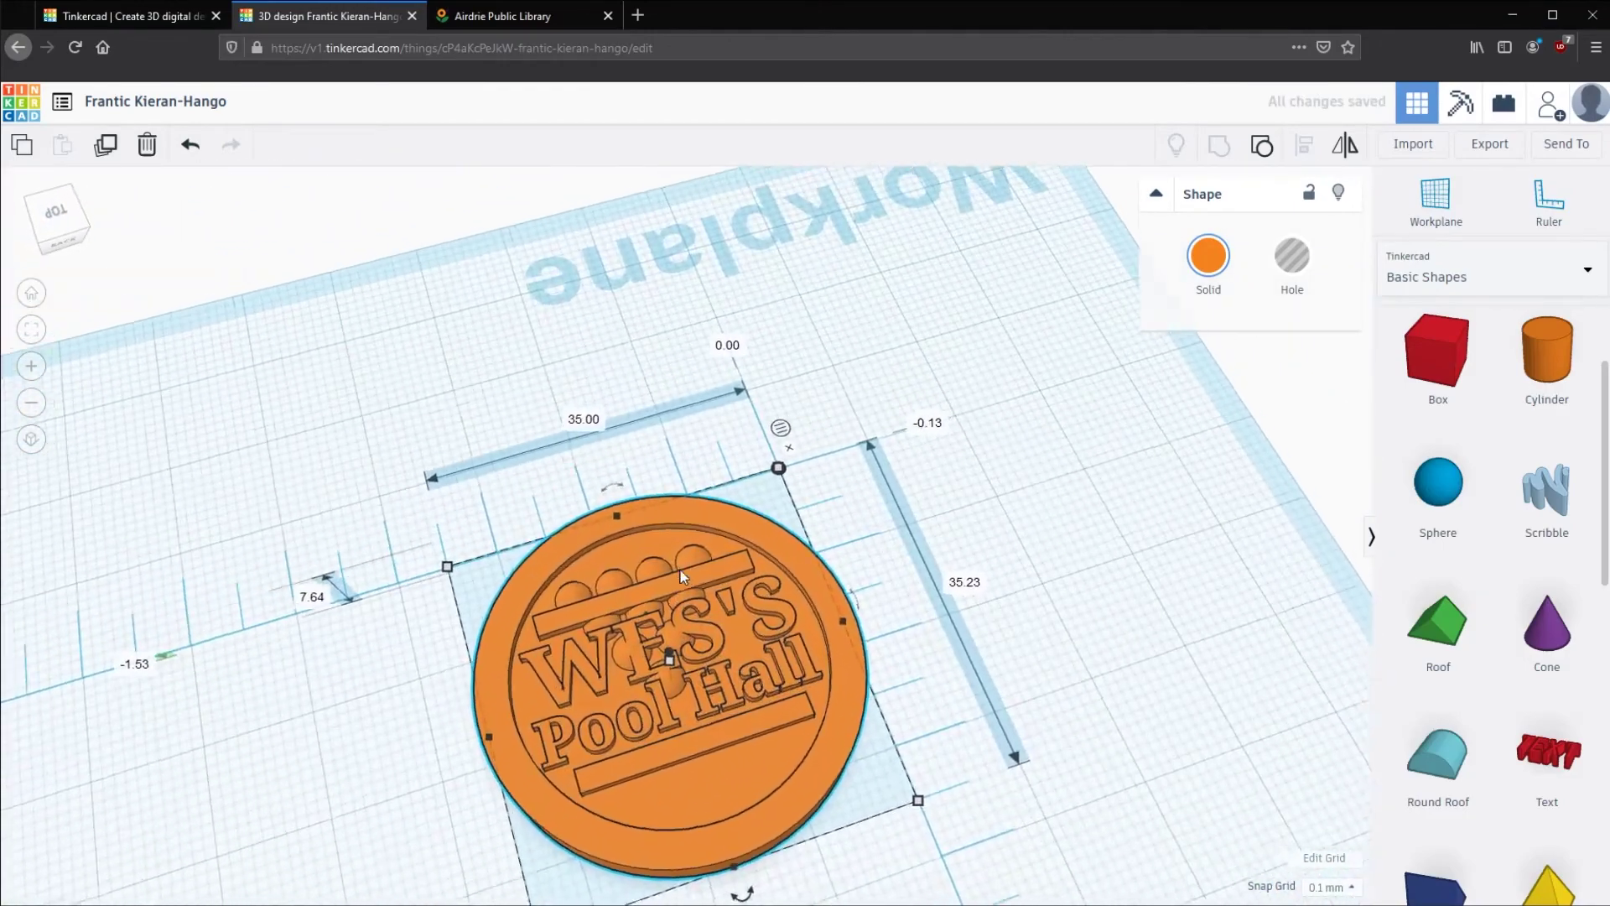
{"action": "right_click_drag", "start_coordinate": [663, 717], "coordinate": [756, 513]}
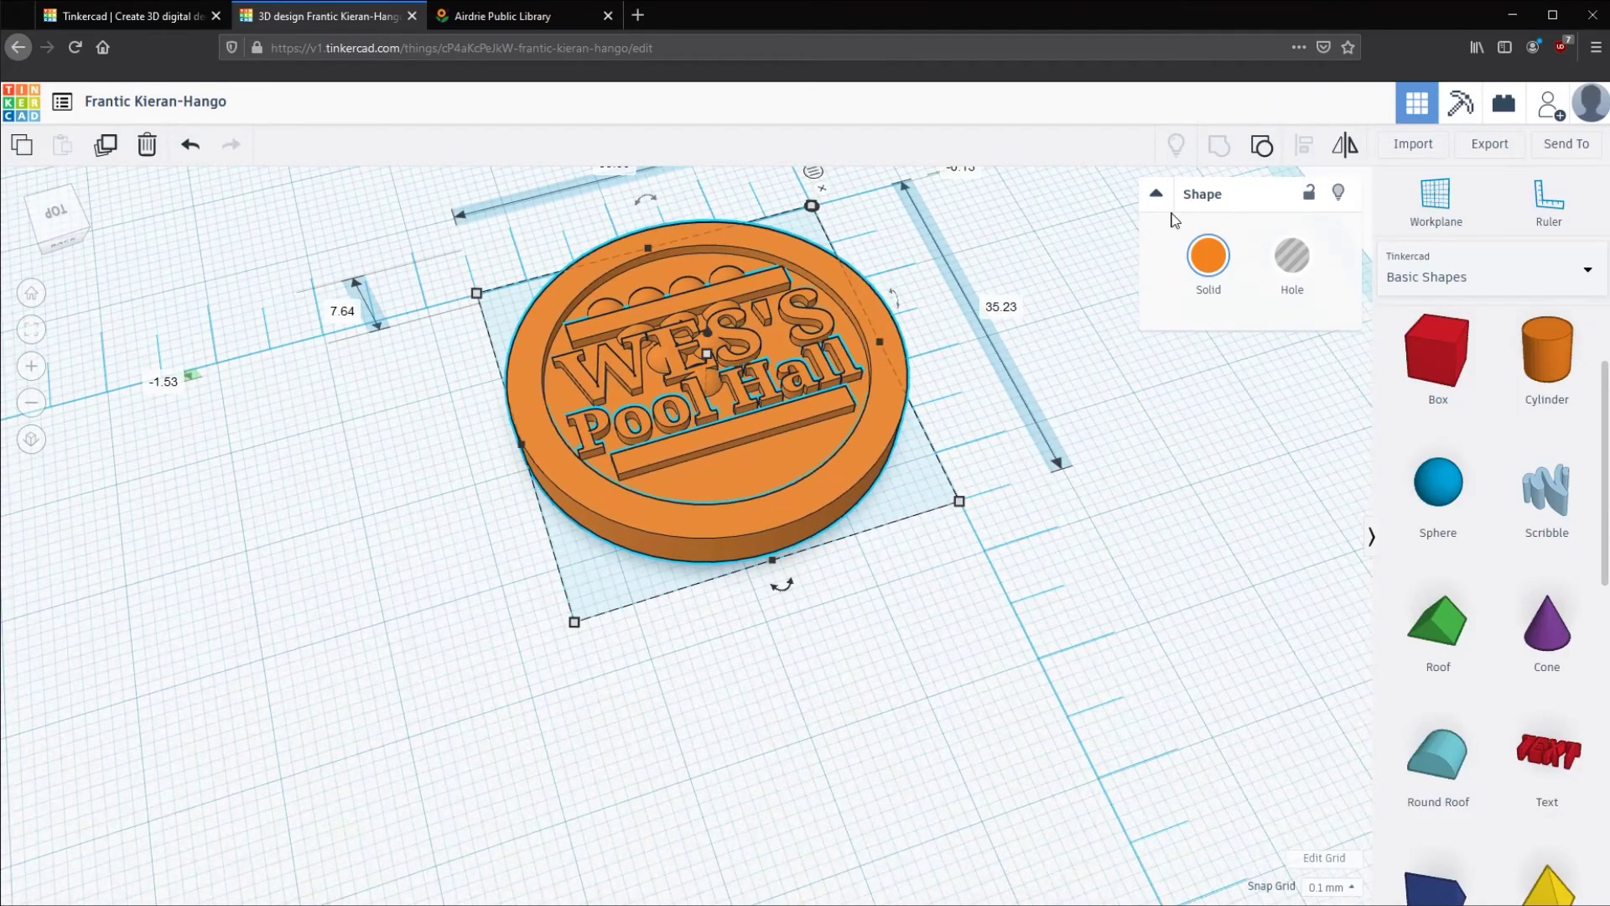
Undo the token's flip and ungroup it back into its separate shapes with the ball-and-cue face upward.
{"action": "key", "text": "ctrl+z"}
{"action": "right_click_drag", "start_coordinate": [1087, 431], "coordinate": [1390, 456]}
{"action": "left_click", "coordinate": [1264, 149]}
{"action": "left_click", "coordinate": [1264, 149]}
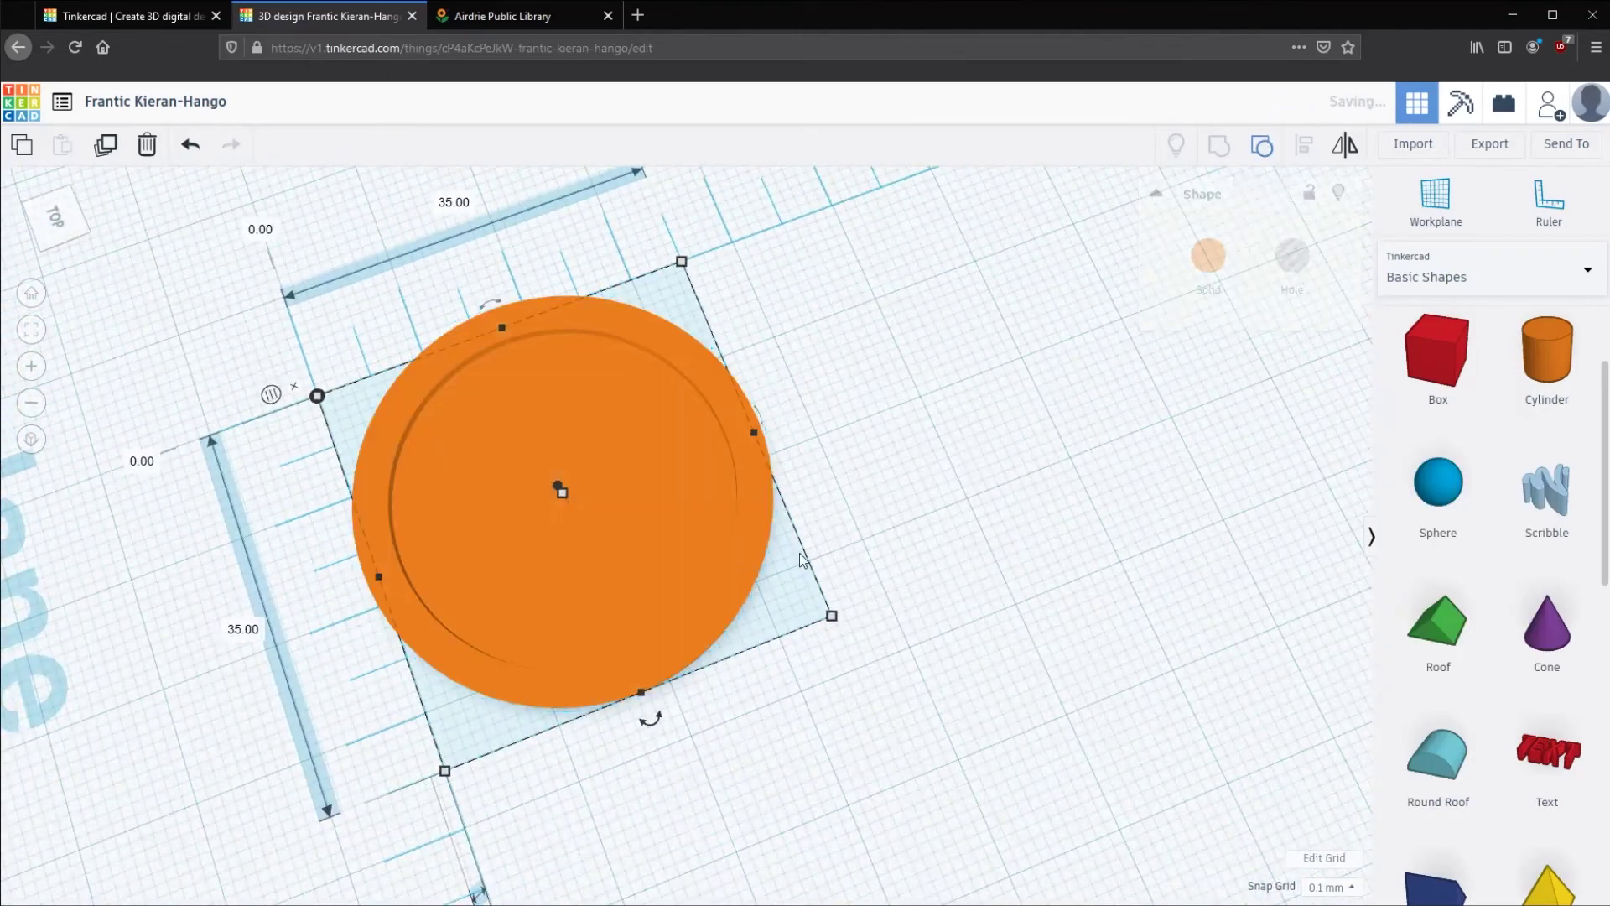
{"action": "right_click_drag", "start_coordinate": [801, 558], "coordinate": [1061, 490]}
{"action": "middle_click_drag", "start_coordinate": [1047, 380], "coordinate": [1070, 408]}
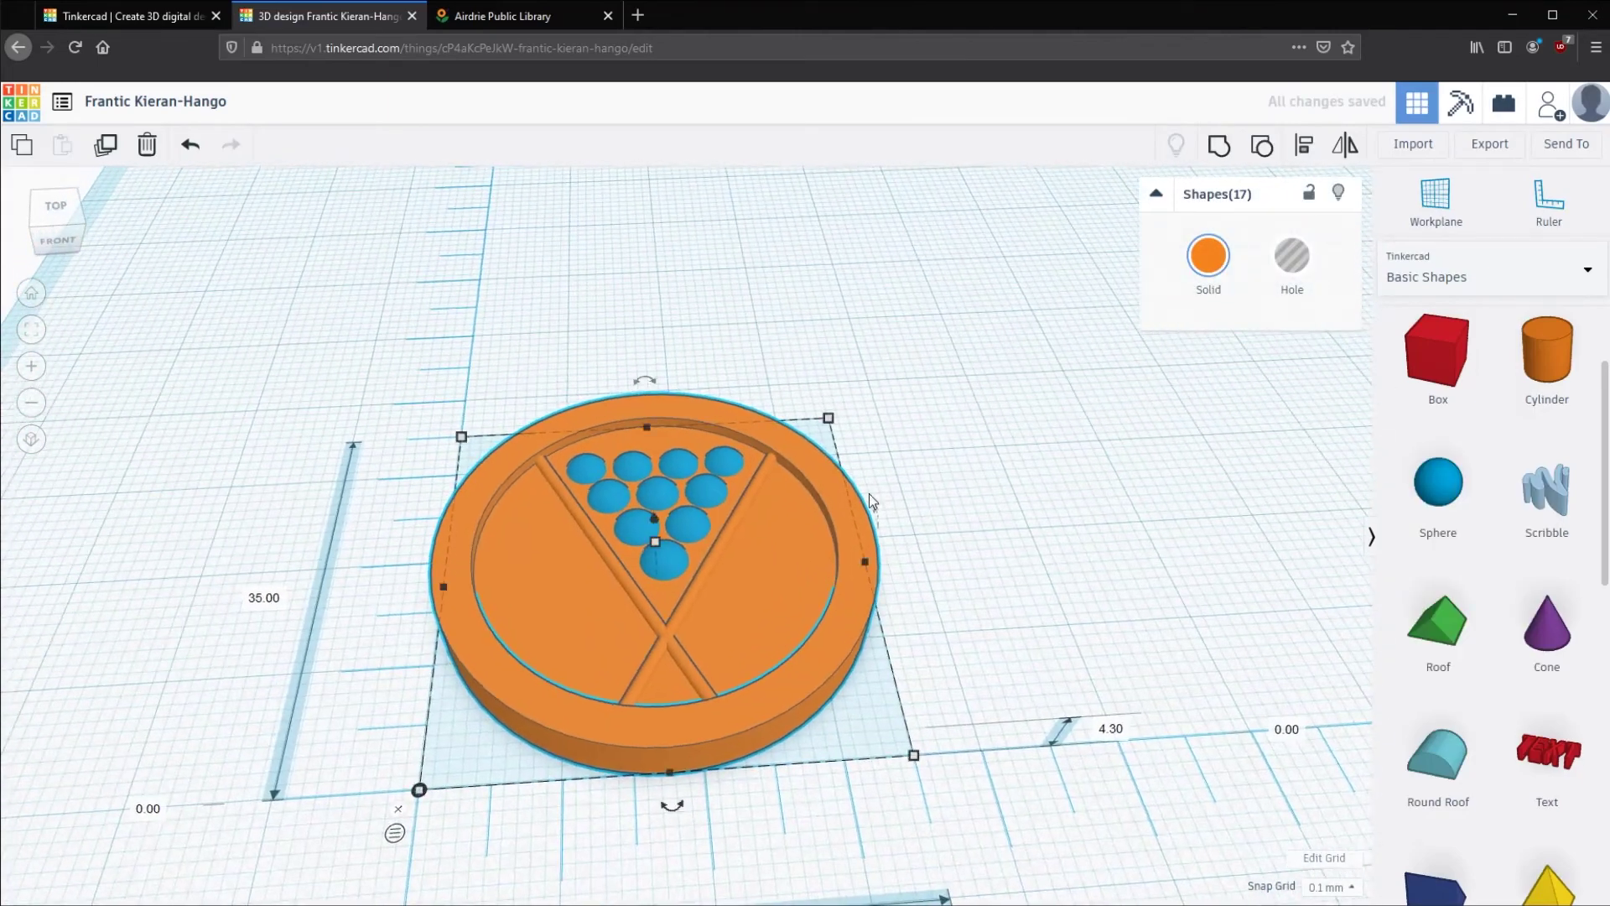
{"action": "right_click_drag", "start_coordinate": [876, 668], "coordinate": [908, 567]}
{"action": "left_click", "coordinate": [910, 545]}
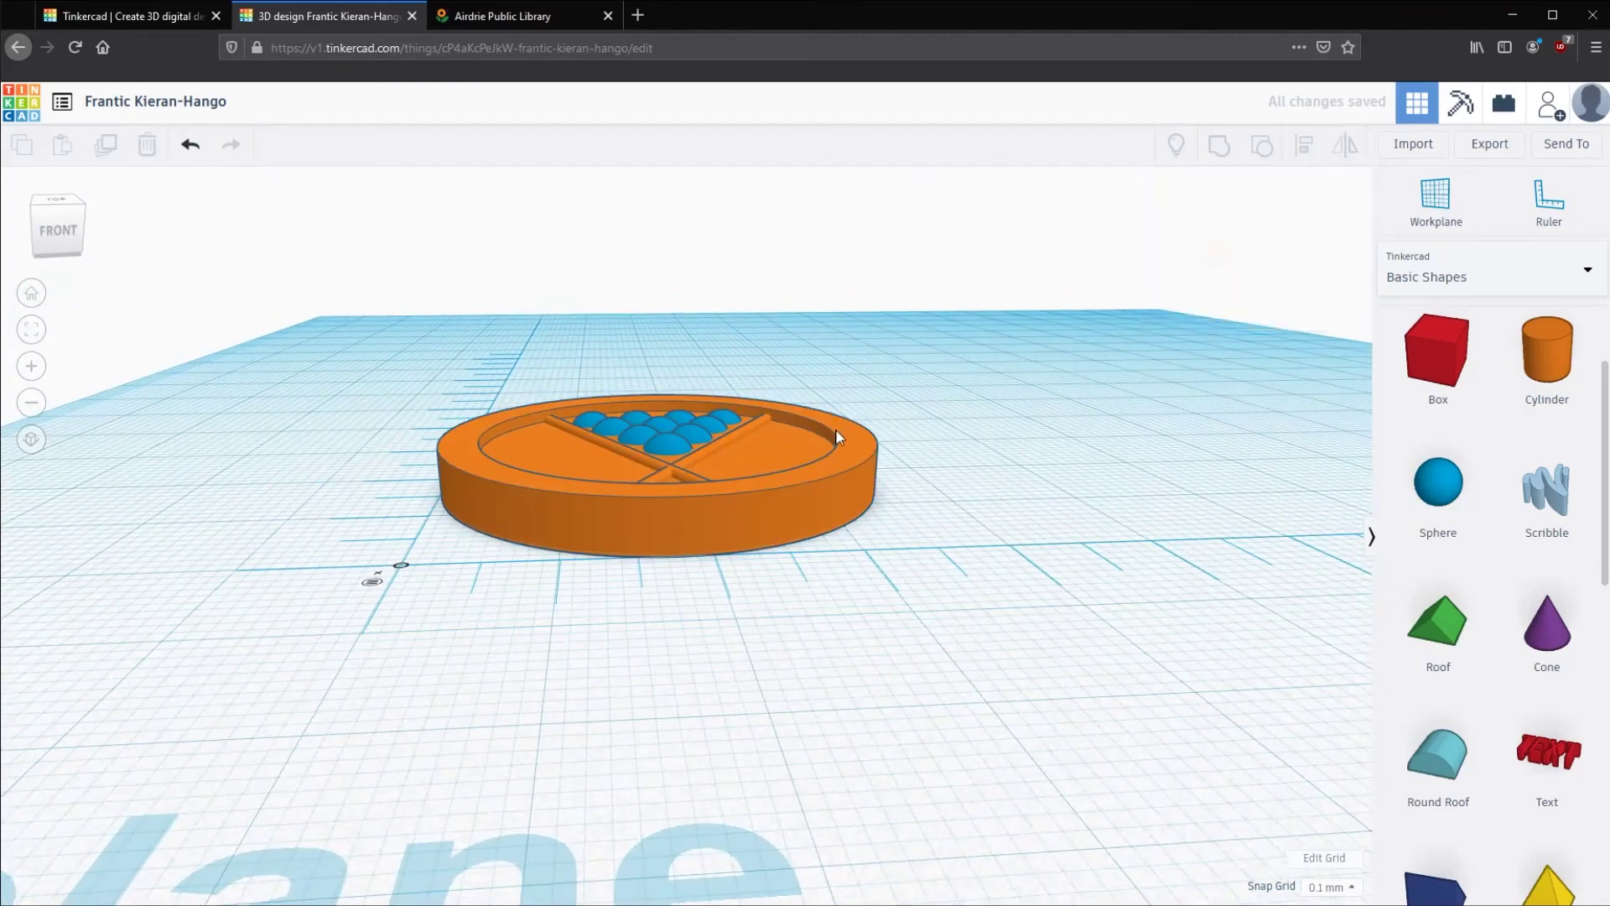
Select all ten balls of the rack and flatten them together to a height of 2.60 mm, with their base raised to 1.30 mm.
{"action": "left_click", "coordinate": [677, 444]}
{"action": "right_click_drag", "start_coordinate": [677, 444], "coordinate": [726, 490]}
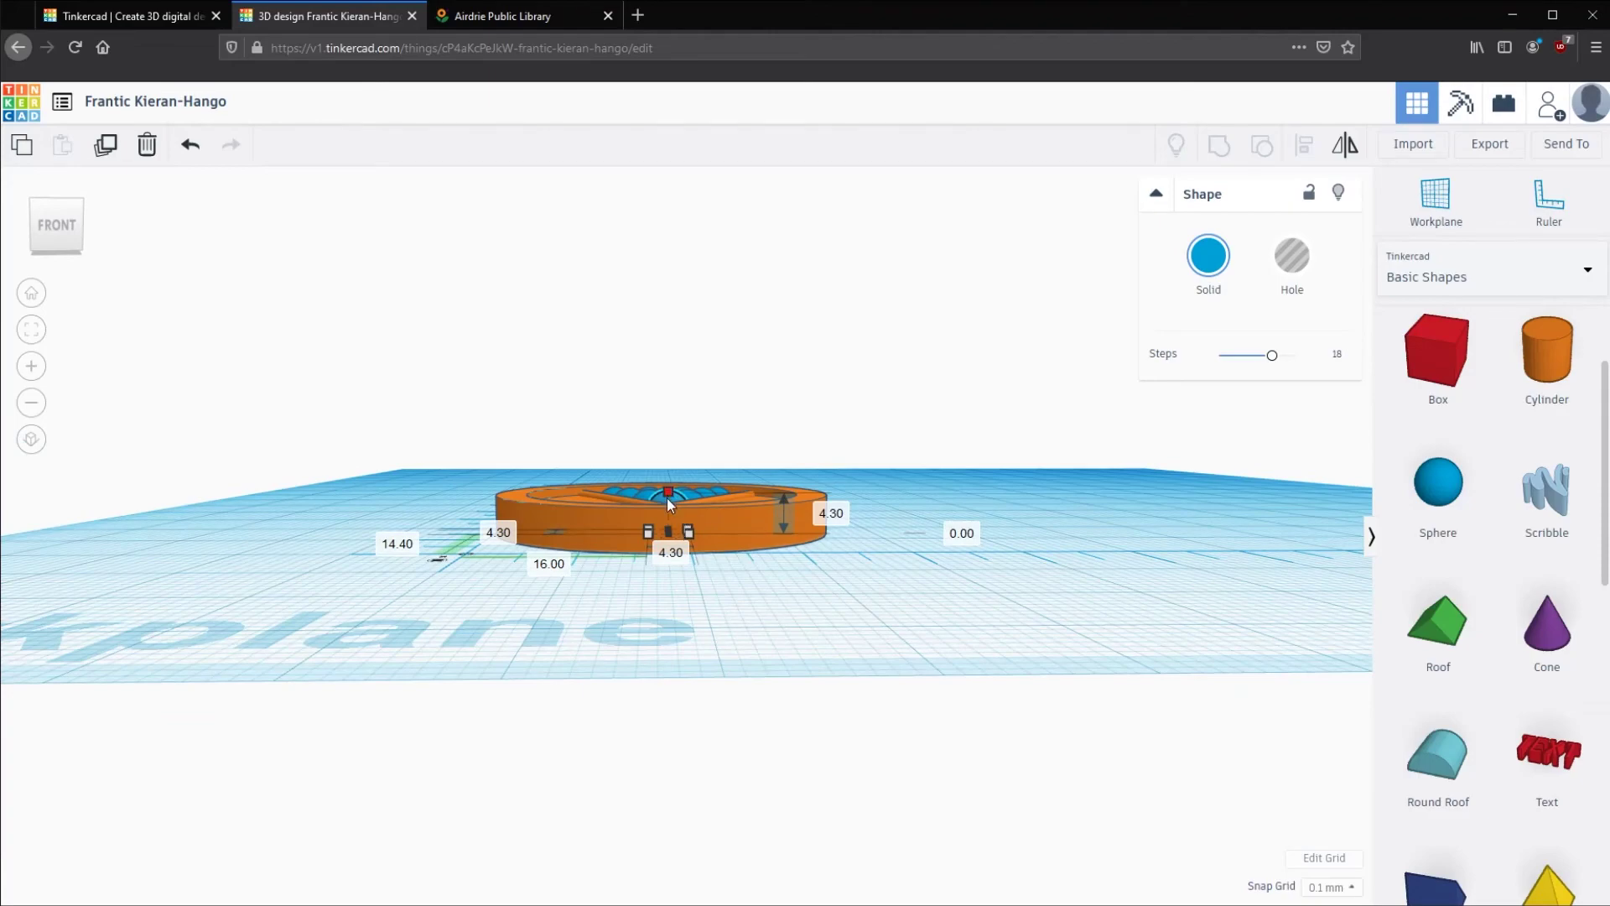
{"action": "right_click_drag", "start_coordinate": [666, 496], "coordinate": [711, 535]}
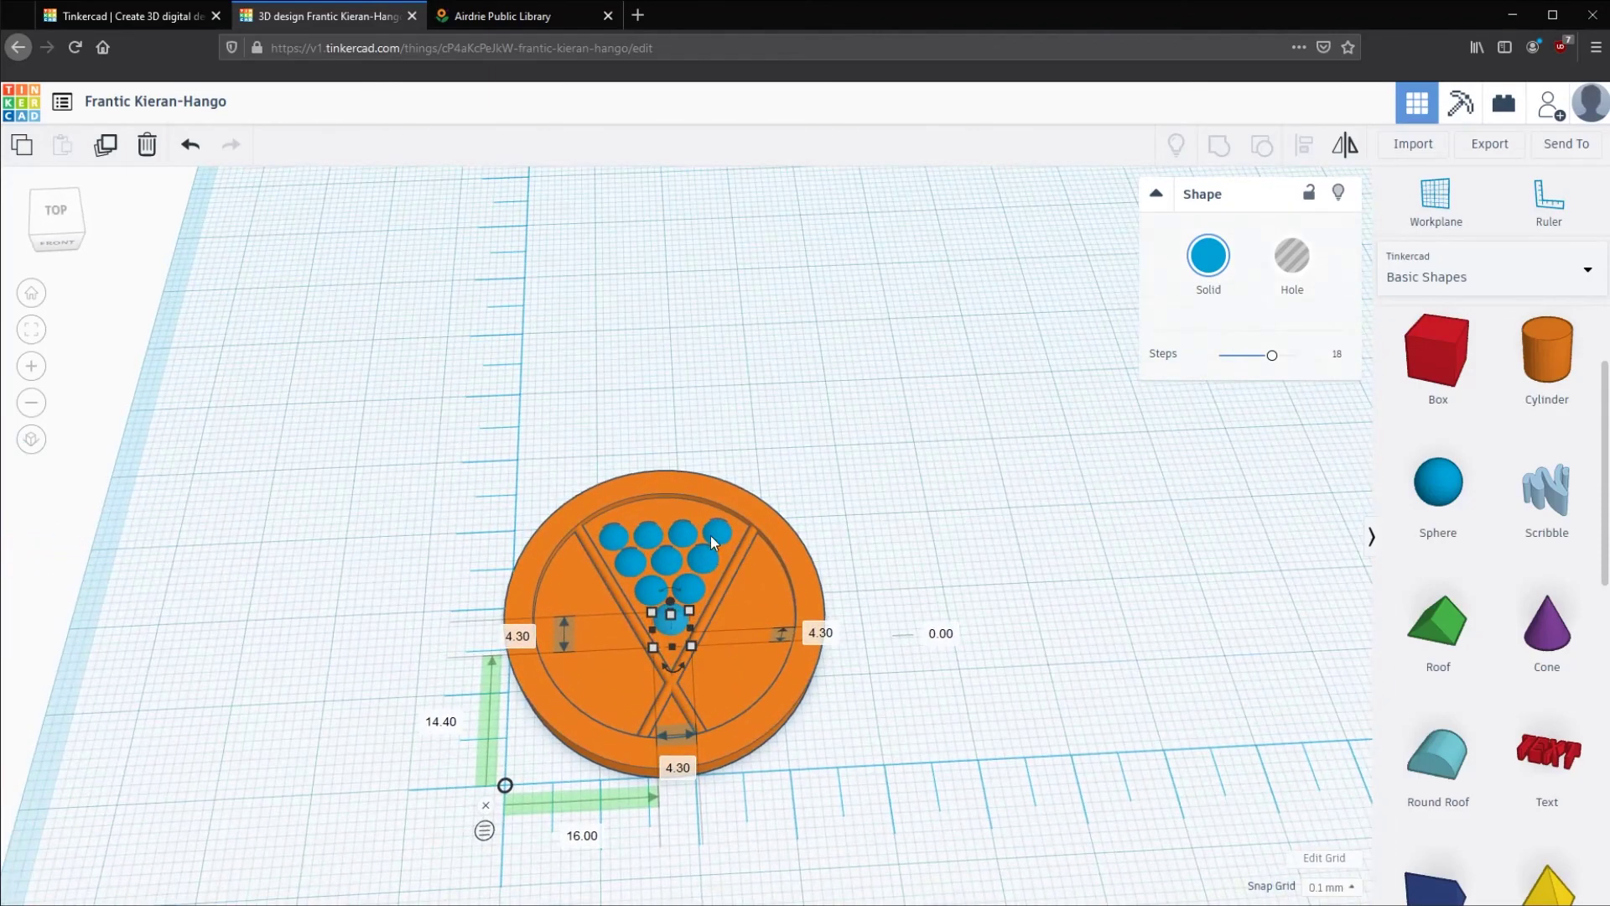
{"action": "left_click", "coordinate": [717, 535], "text": "shift"}
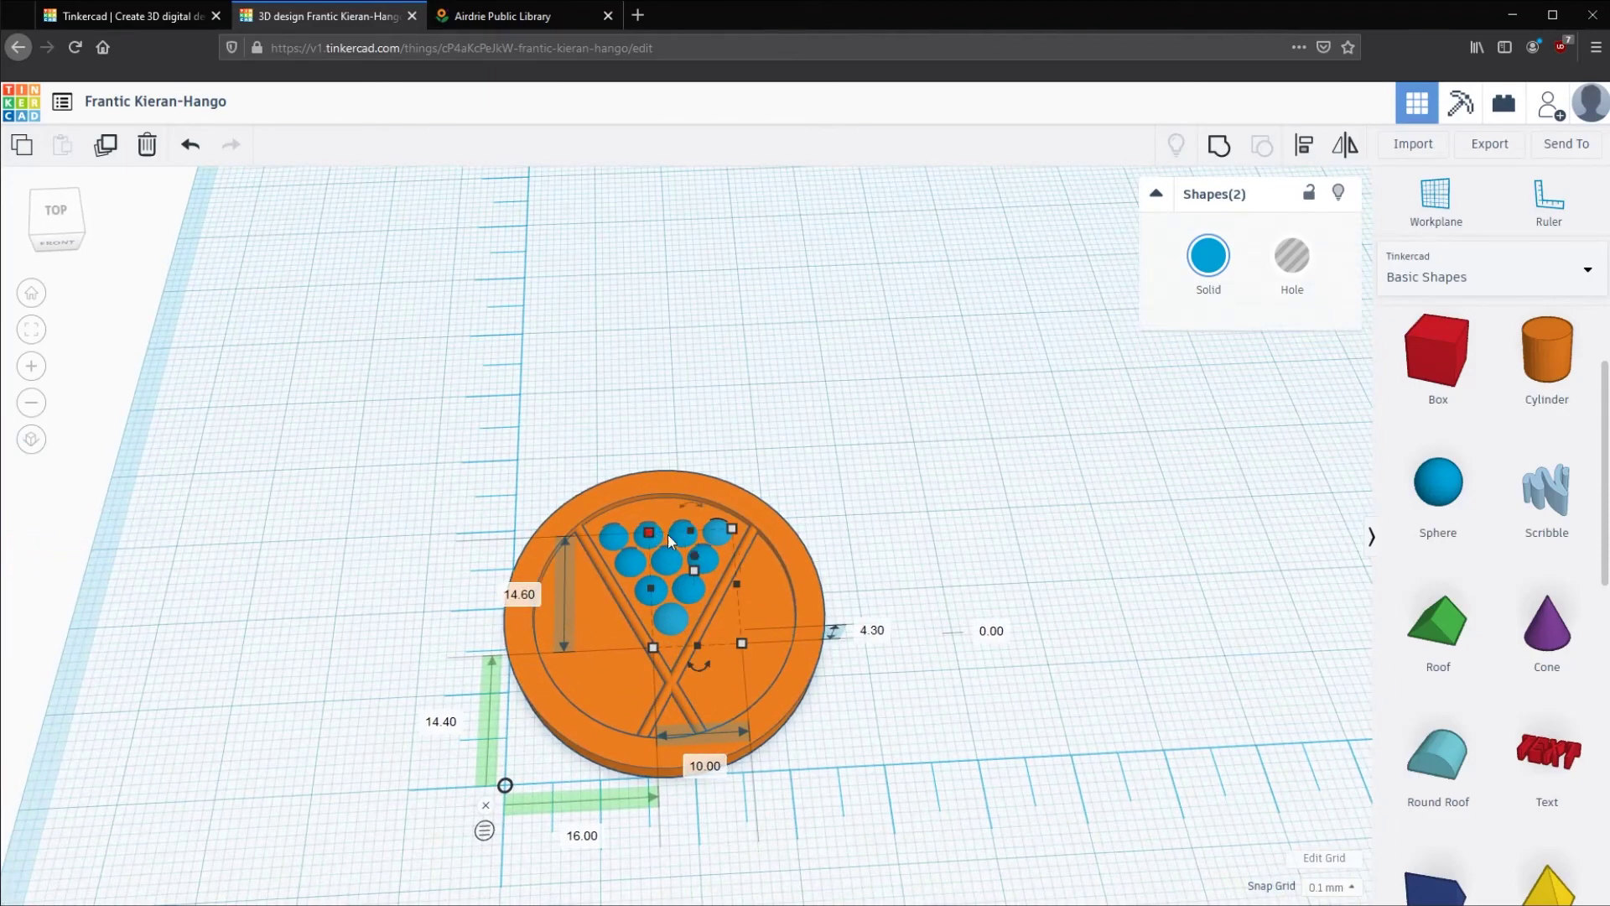
{"action": "left_click", "coordinate": [671, 535], "text": "shift"}
{"action": "left_click", "coordinate": [647, 542], "text": "shift"}
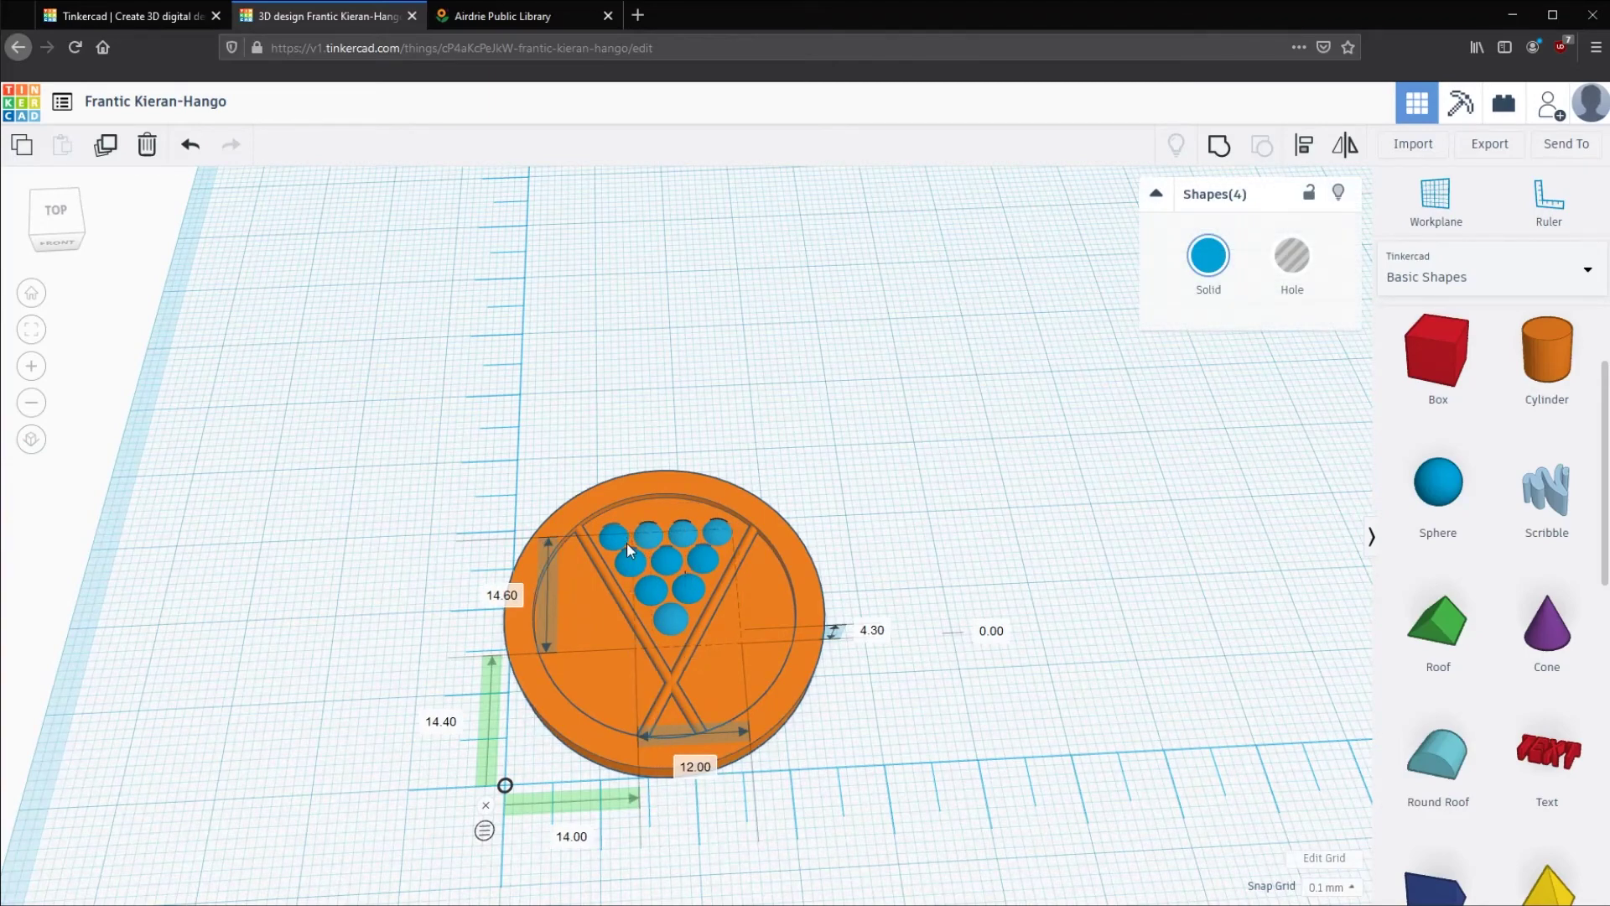
{"action": "left_click", "coordinate": [625, 542], "text": "shift"}
{"action": "left_click", "coordinate": [628, 557], "text": "shift"}
{"action": "left_click", "coordinate": [657, 589], "text": "shift"}
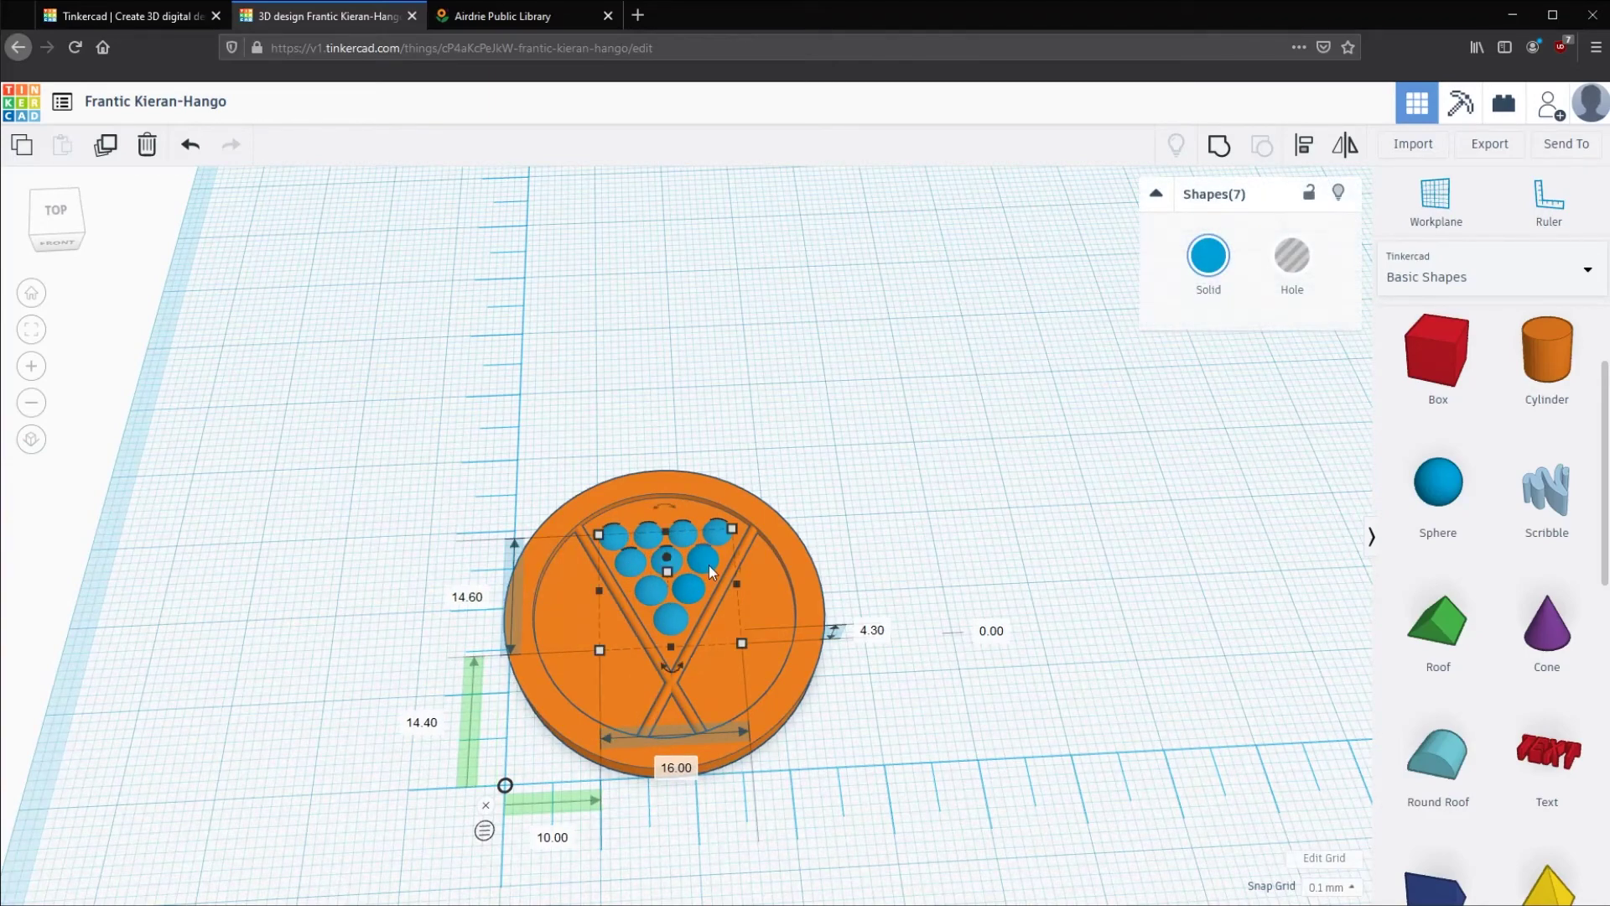
{"action": "left_click", "coordinate": [691, 590], "text": "shift"}
{"action": "left_click", "coordinate": [645, 594], "text": "shift"}
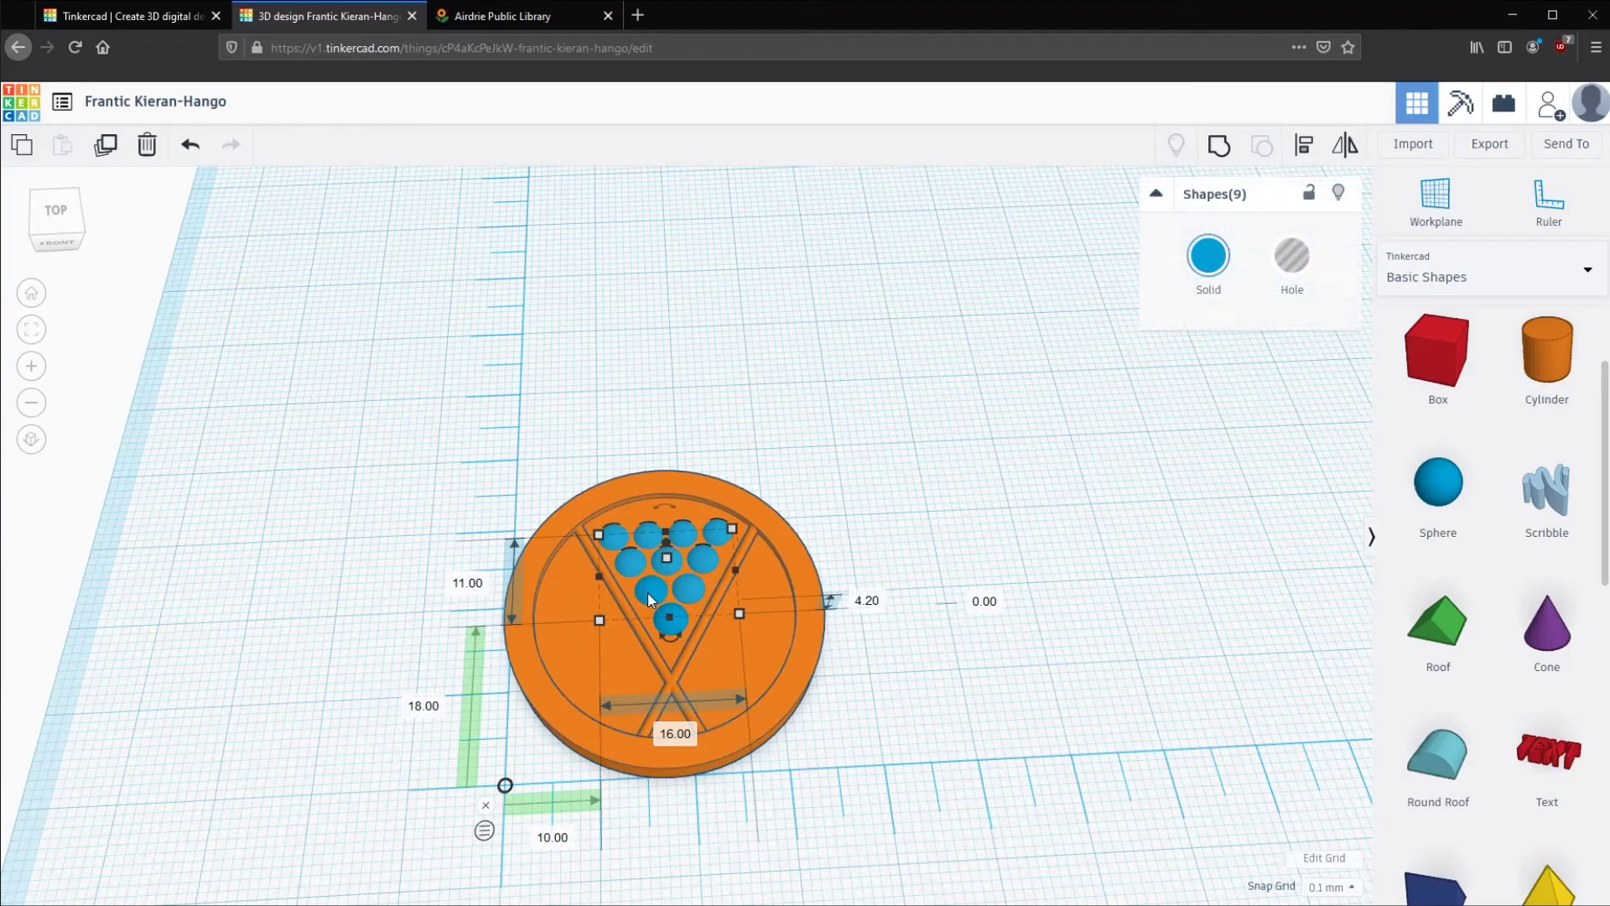
{"action": "left_click", "coordinate": [647, 591], "text": "shift"}
{"action": "scroll", "coordinate": [715, 649], "scroll_direction": "up", "scroll_amount": 4}
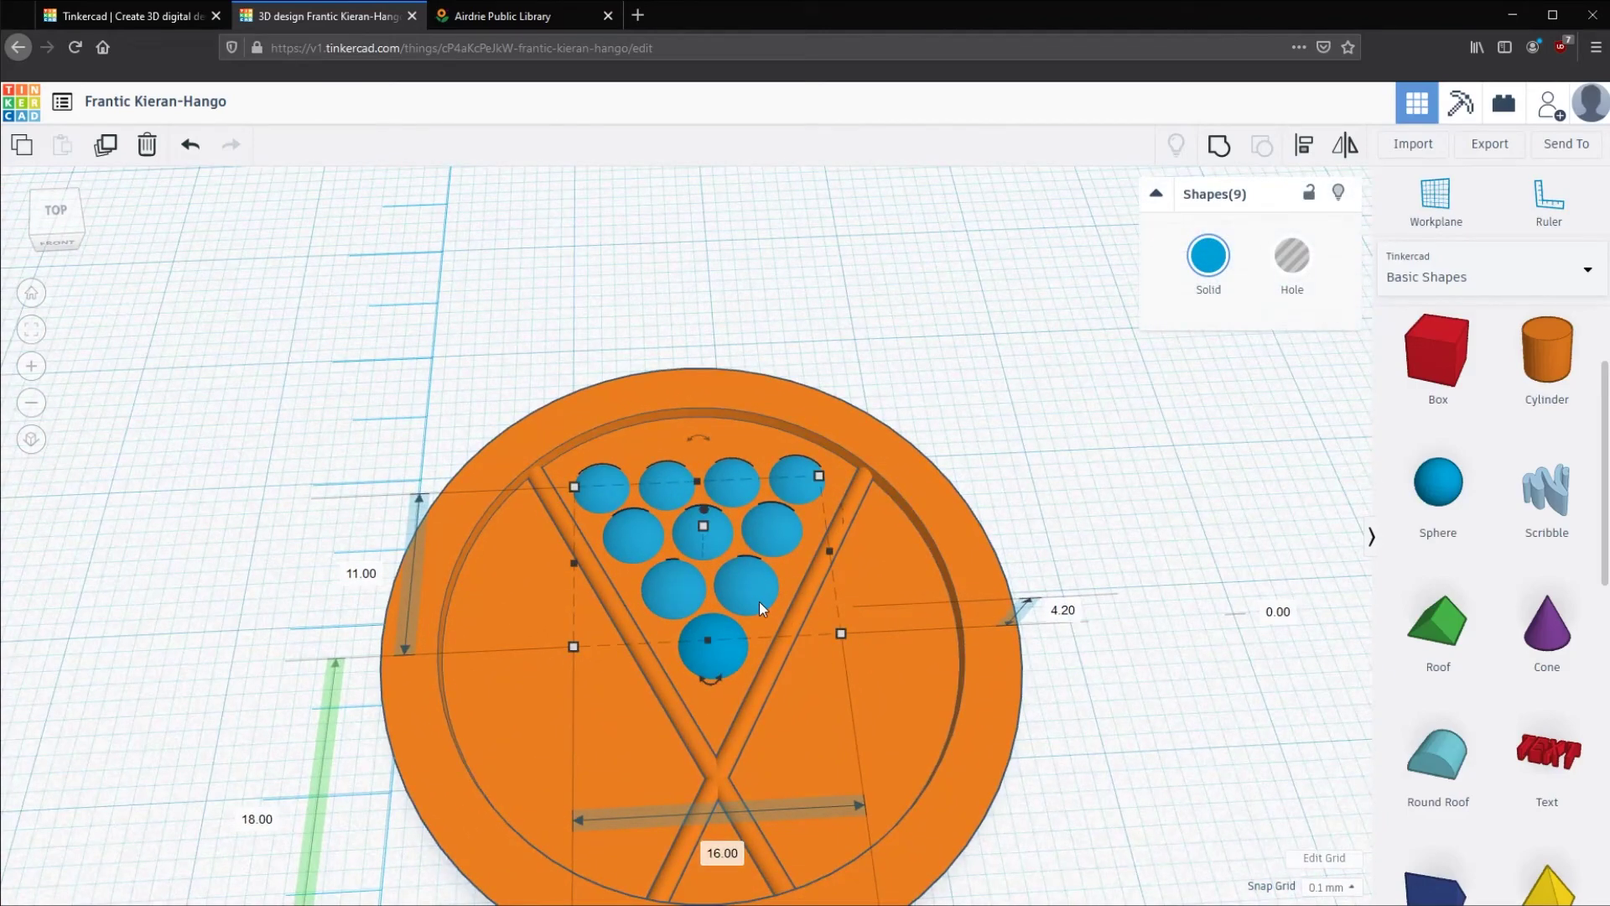
{"action": "left_click", "coordinate": [729, 647], "text": "shift"}
{"action": "right_click_drag", "start_coordinate": [736, 686], "coordinate": [798, 636]}
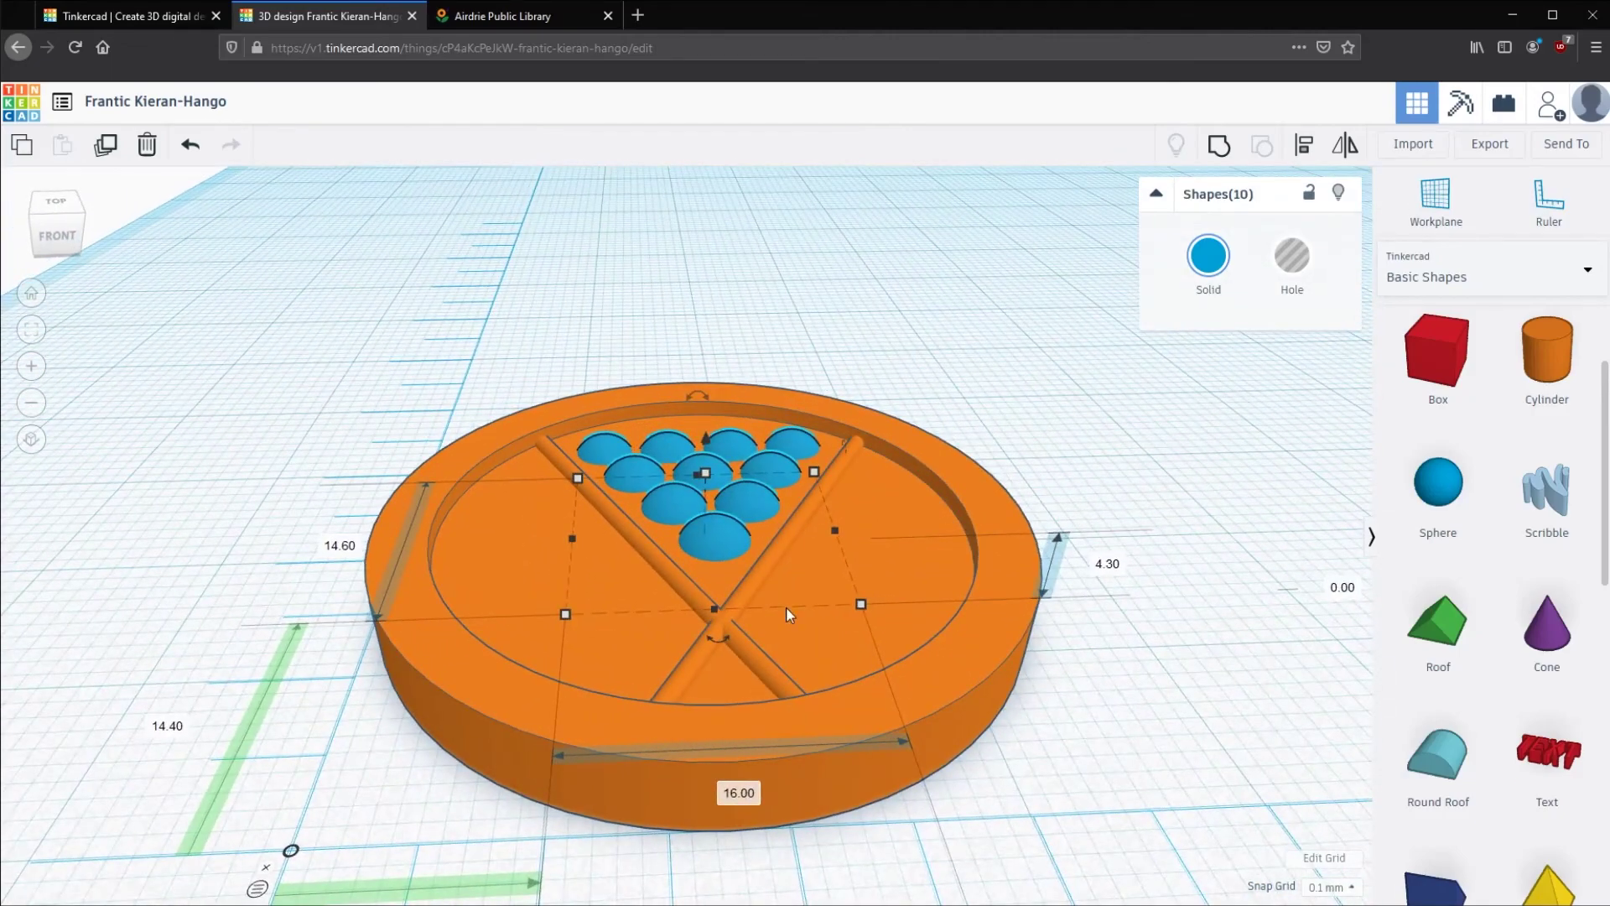
{"action": "right_click_drag", "start_coordinate": [708, 581], "coordinate": [732, 485]}
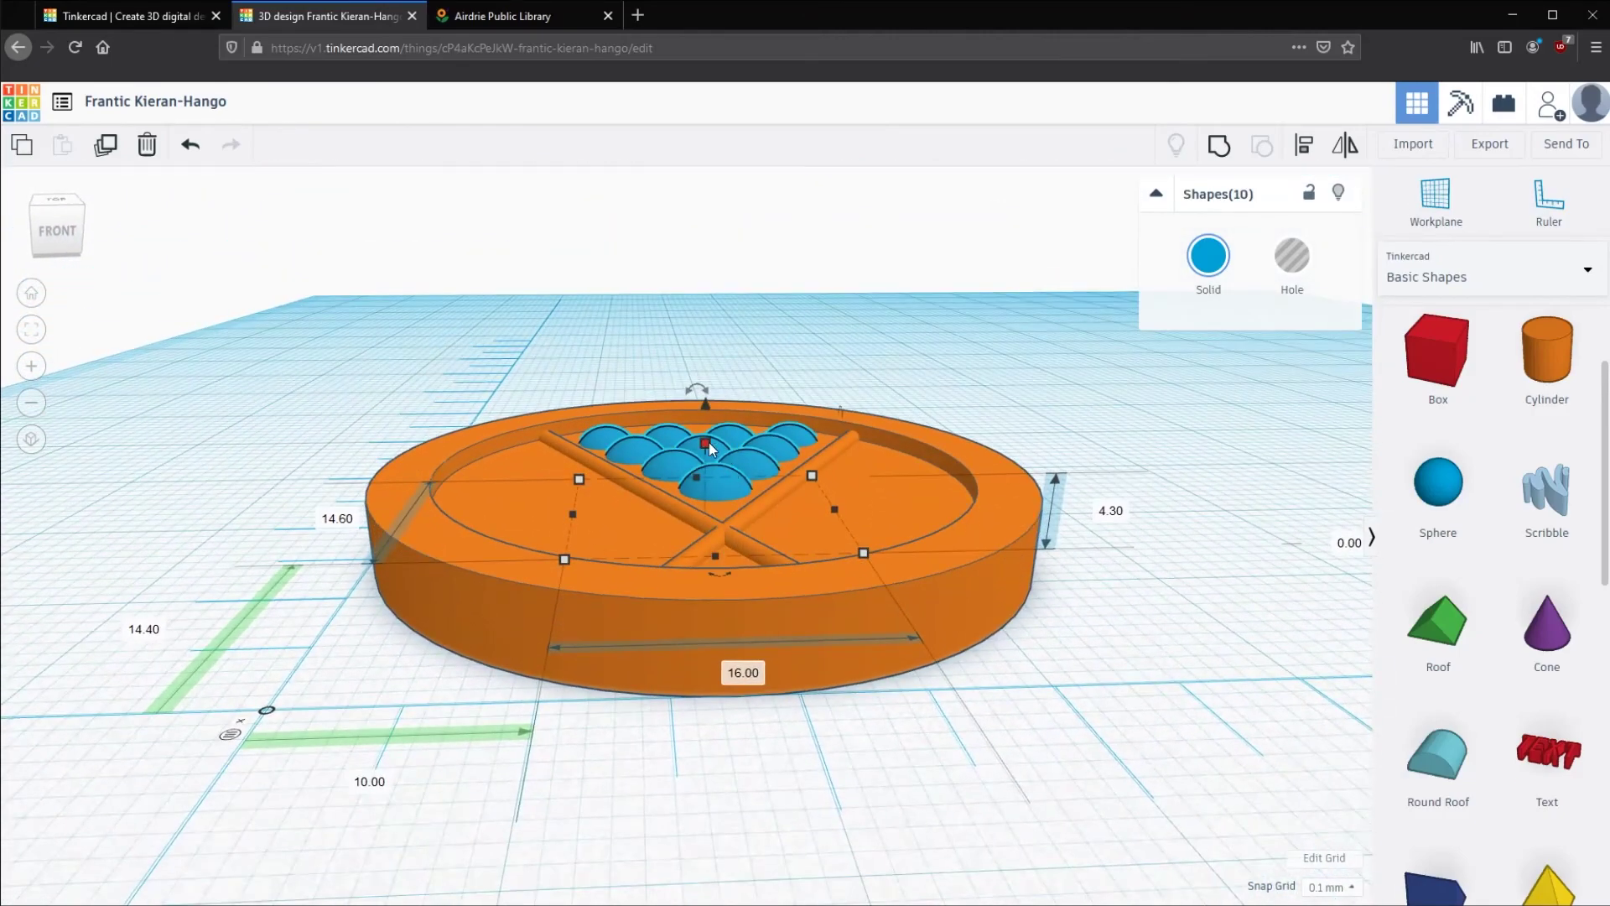
{"action": "left_click_drag", "start_coordinate": [706, 444], "coordinate": [706, 411]}
{"action": "right_click_drag", "start_coordinate": [830, 411], "coordinate": [1396, 616]}
{"action": "right_click_drag", "start_coordinate": [786, 439], "coordinate": [659, 523]}
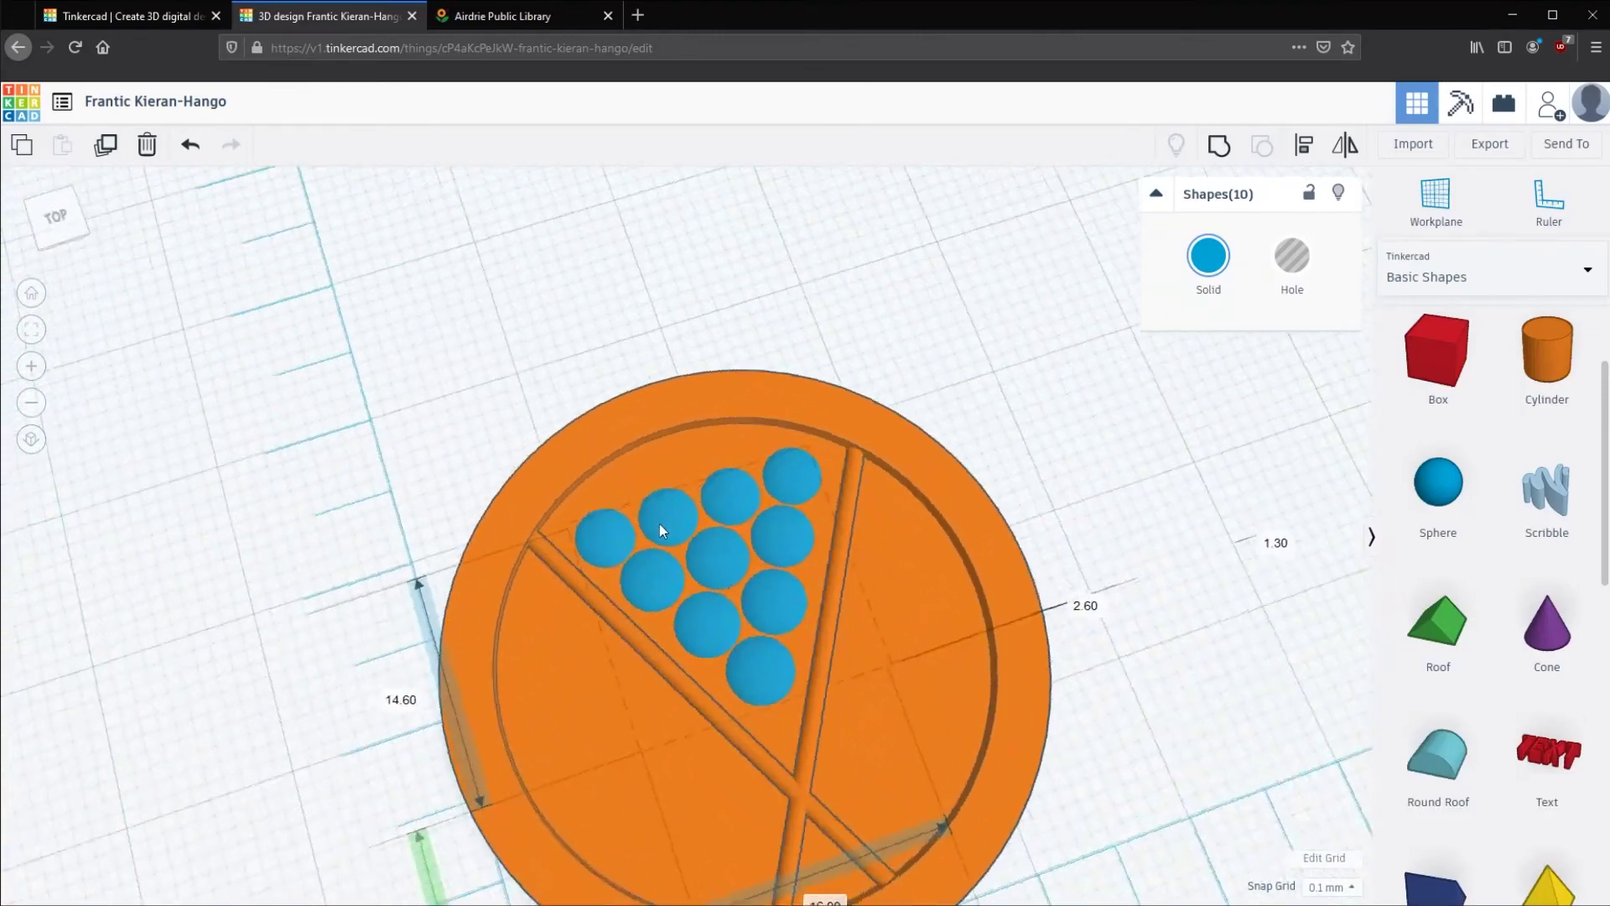
{"action": "scroll", "coordinate": [659, 523], "scroll_direction": "down", "scroll_amount": 4}
{"action": "left_click", "coordinate": [1034, 669]}
{"action": "scroll", "coordinate": [992, 784], "scroll_direction": "down", "scroll_amount": 2}
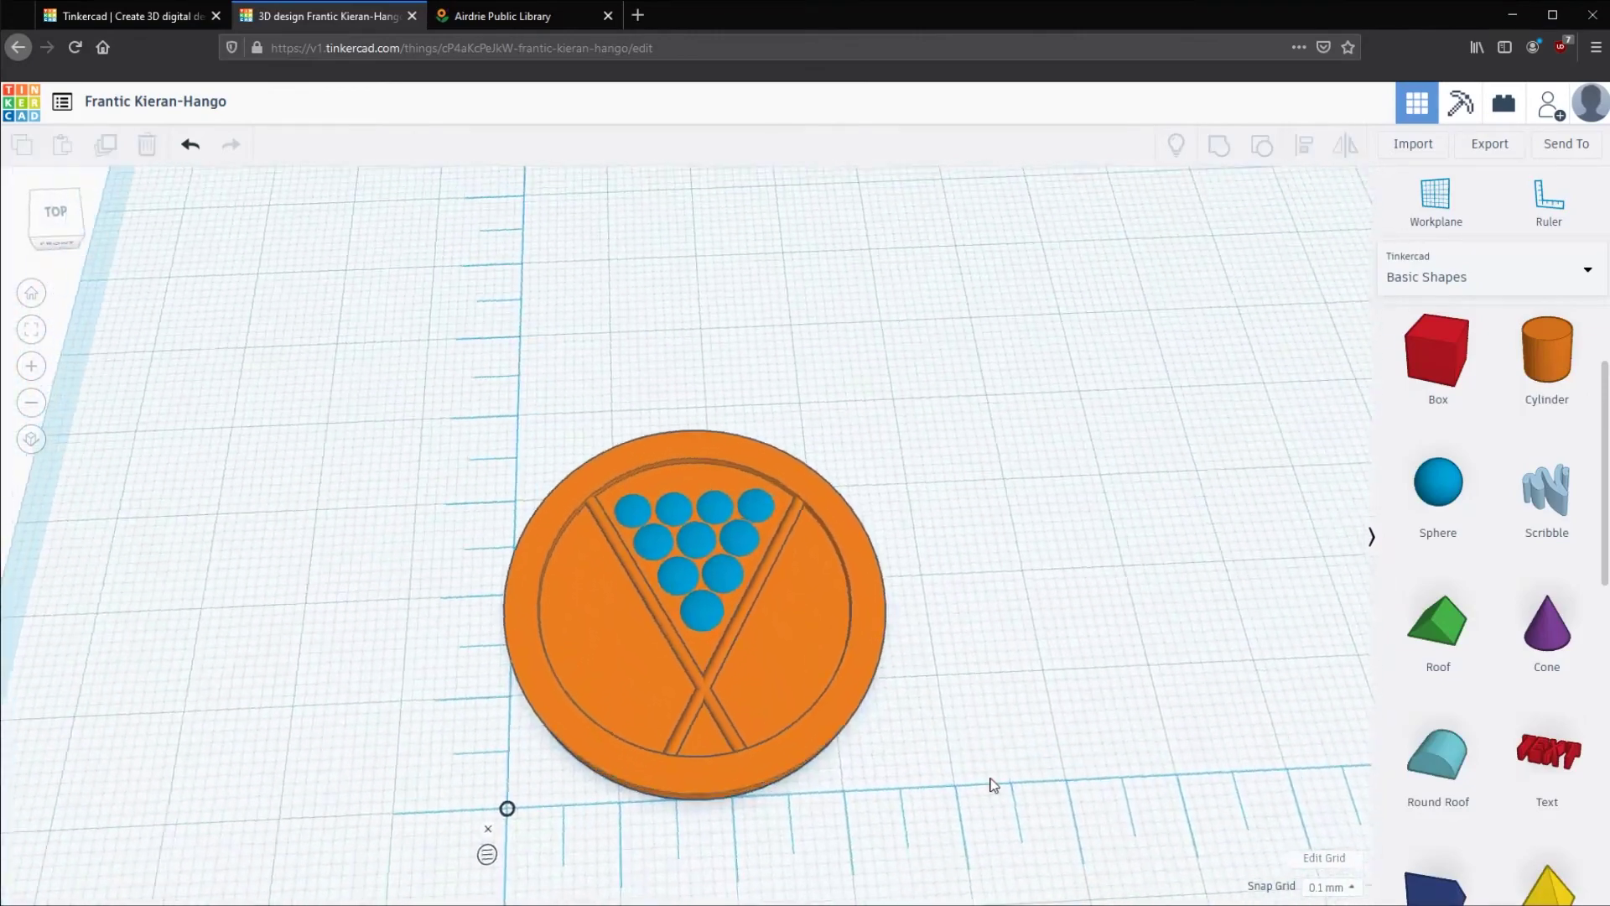
Select every shape of the token again and regroup them into one solid orange object.
{"action": "left_click_drag", "start_coordinate": [992, 784], "coordinate": [389, 355]}
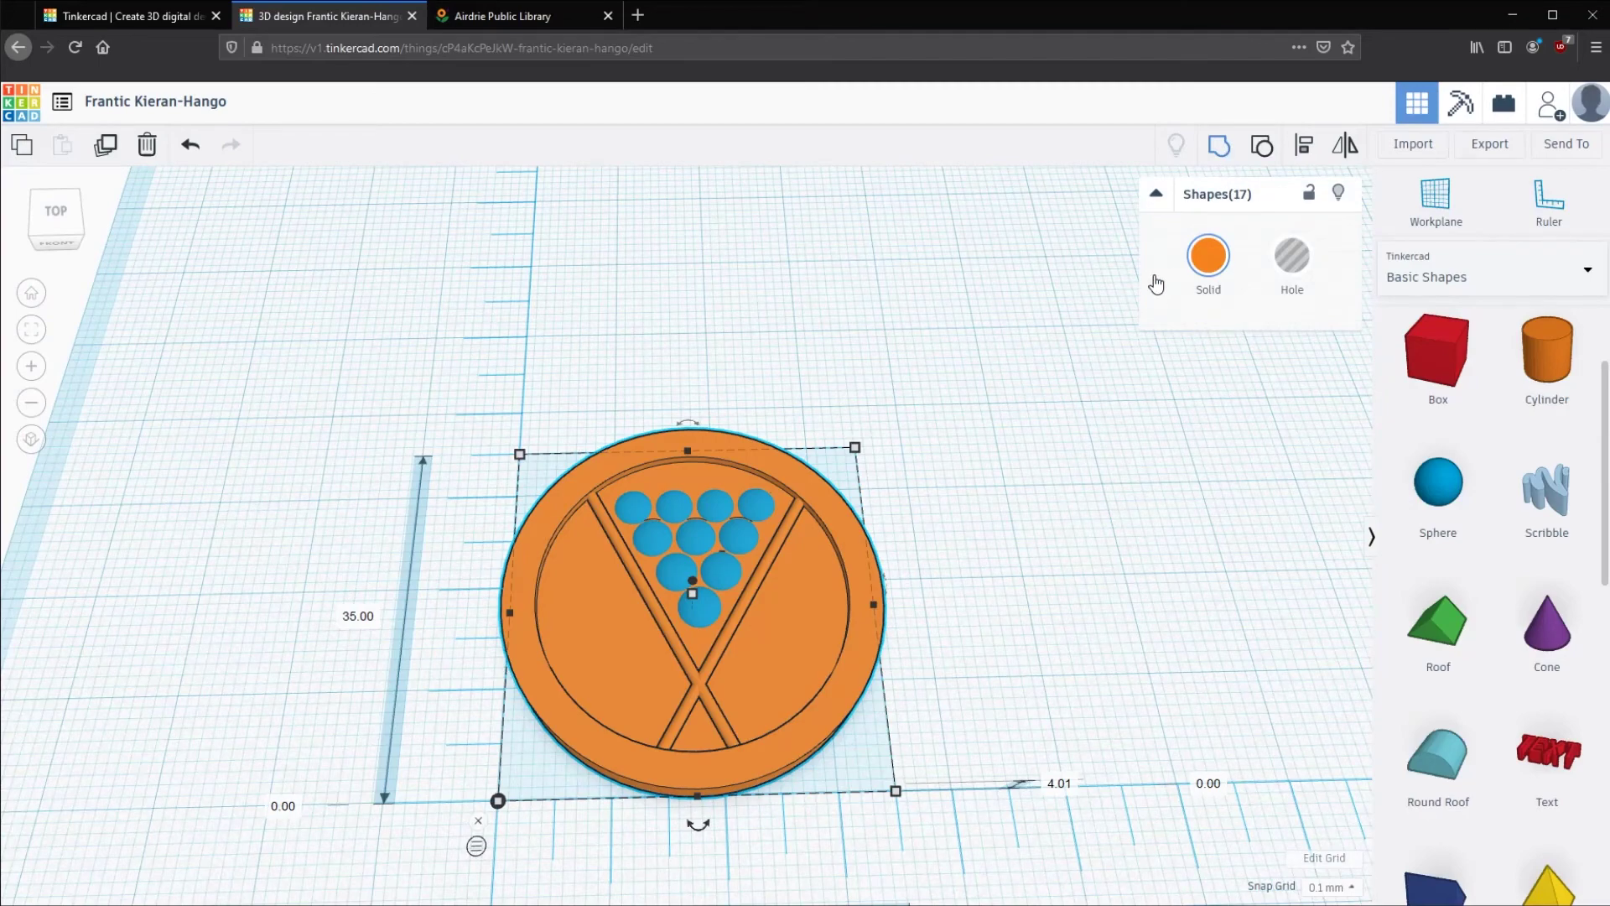
{"action": "key", "text": "ctrl+g"}
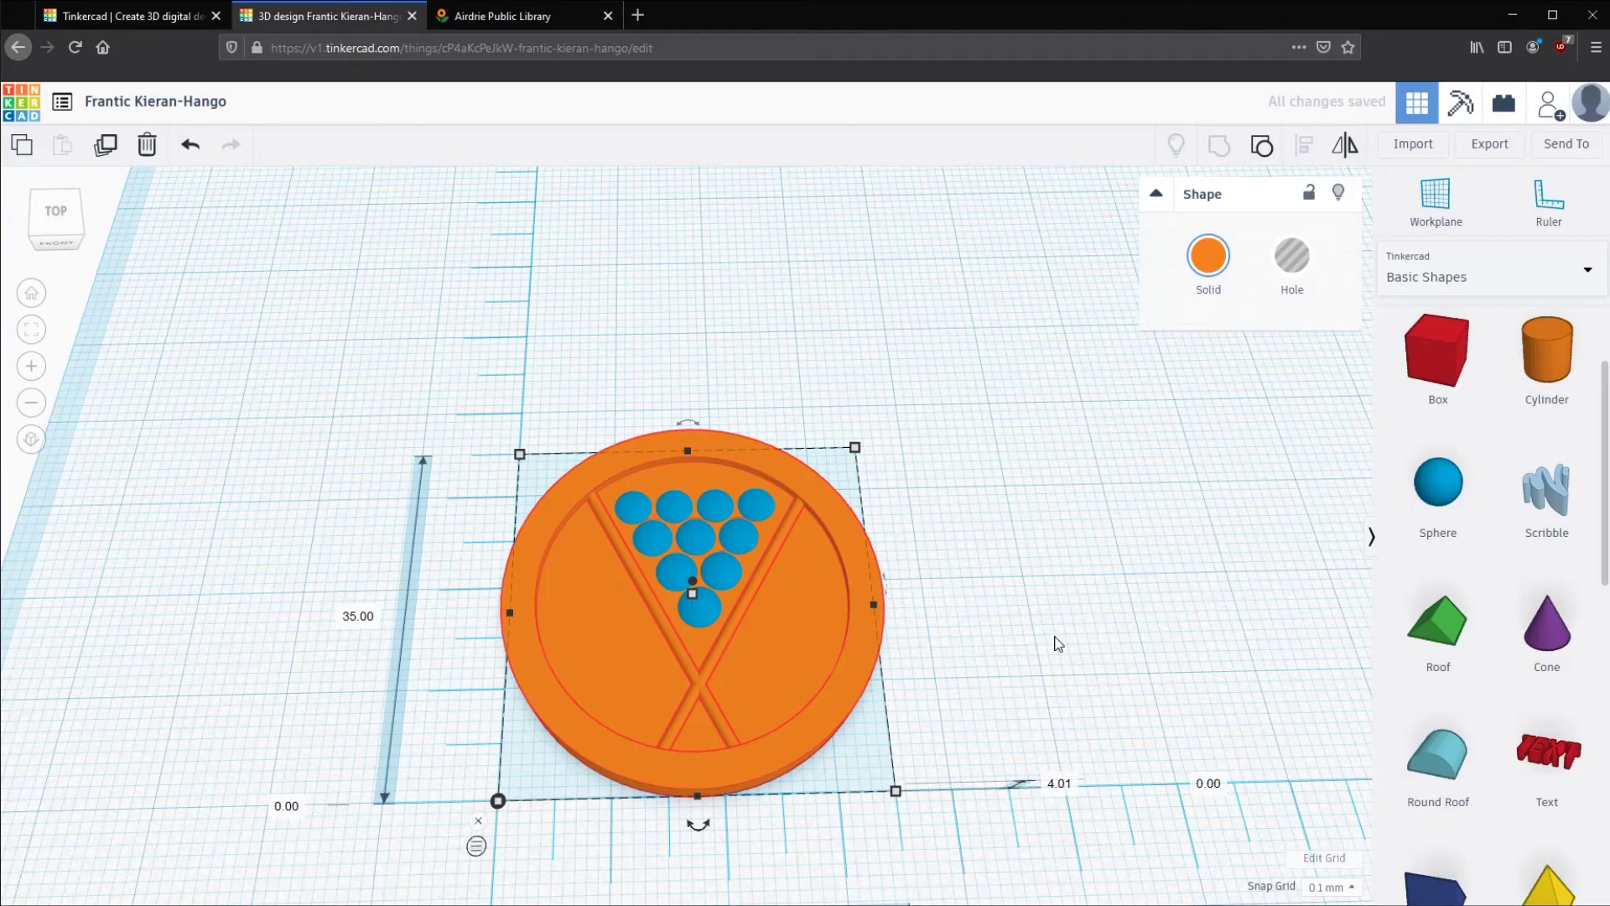
{"action": "left_click", "coordinate": [1038, 680]}
{"action": "right_click_drag", "start_coordinate": [901, 767], "coordinate": [624, 488]}
Rename the design "Pool Coin" and export everything in it as an STL file saved to the computer.
{"action": "left_click", "coordinate": [184, 98]}
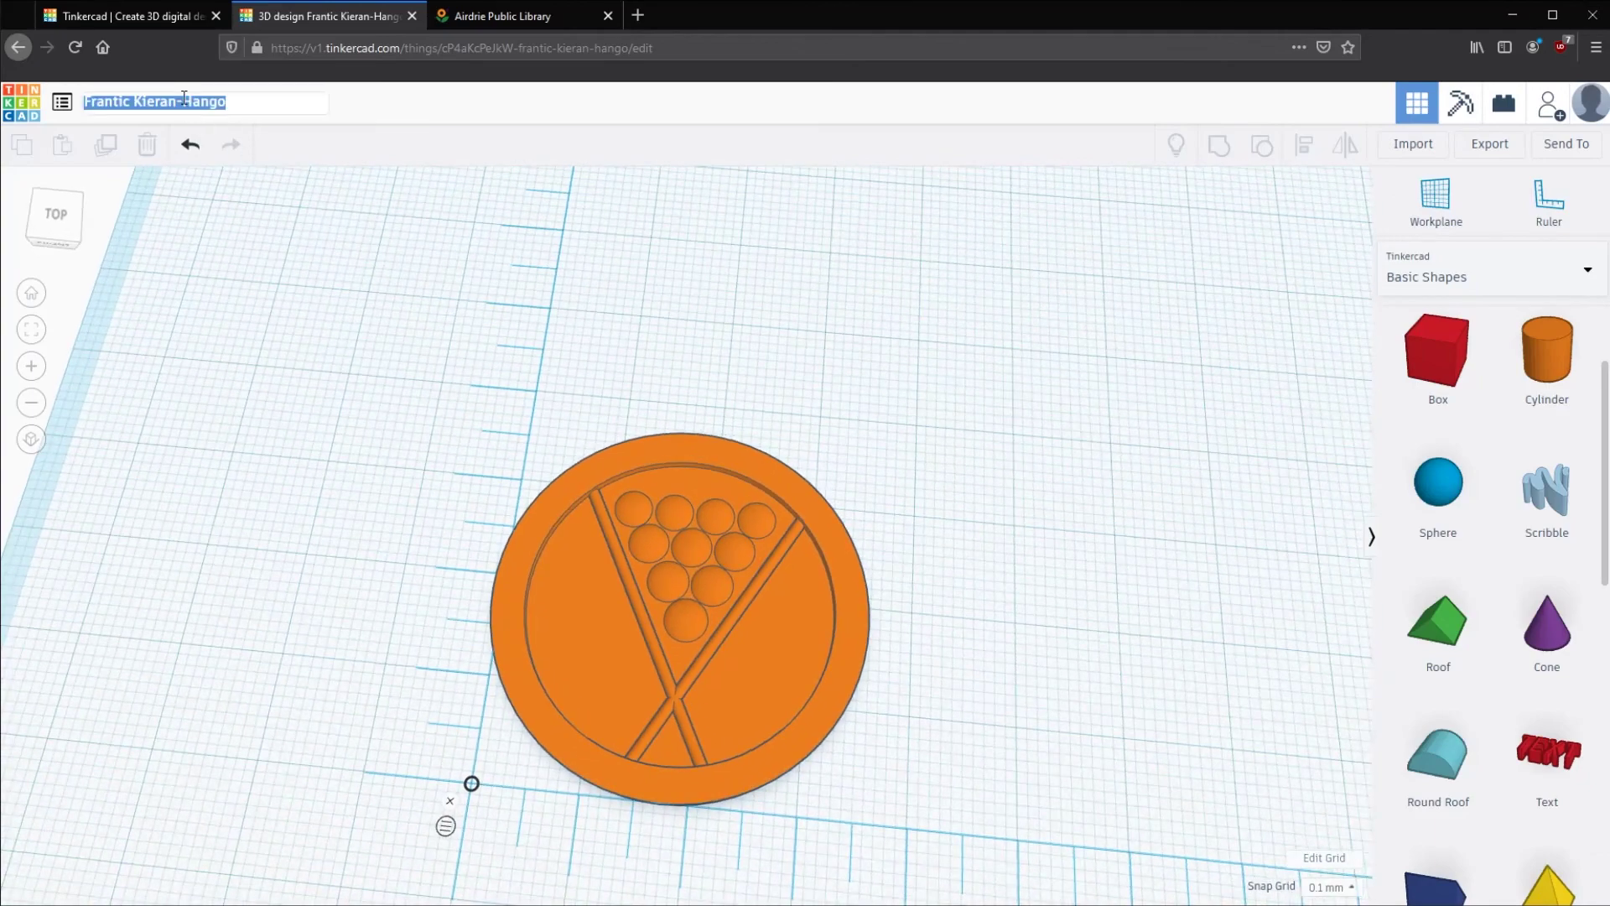
{"action": "type", "text": "Pool Coin"}
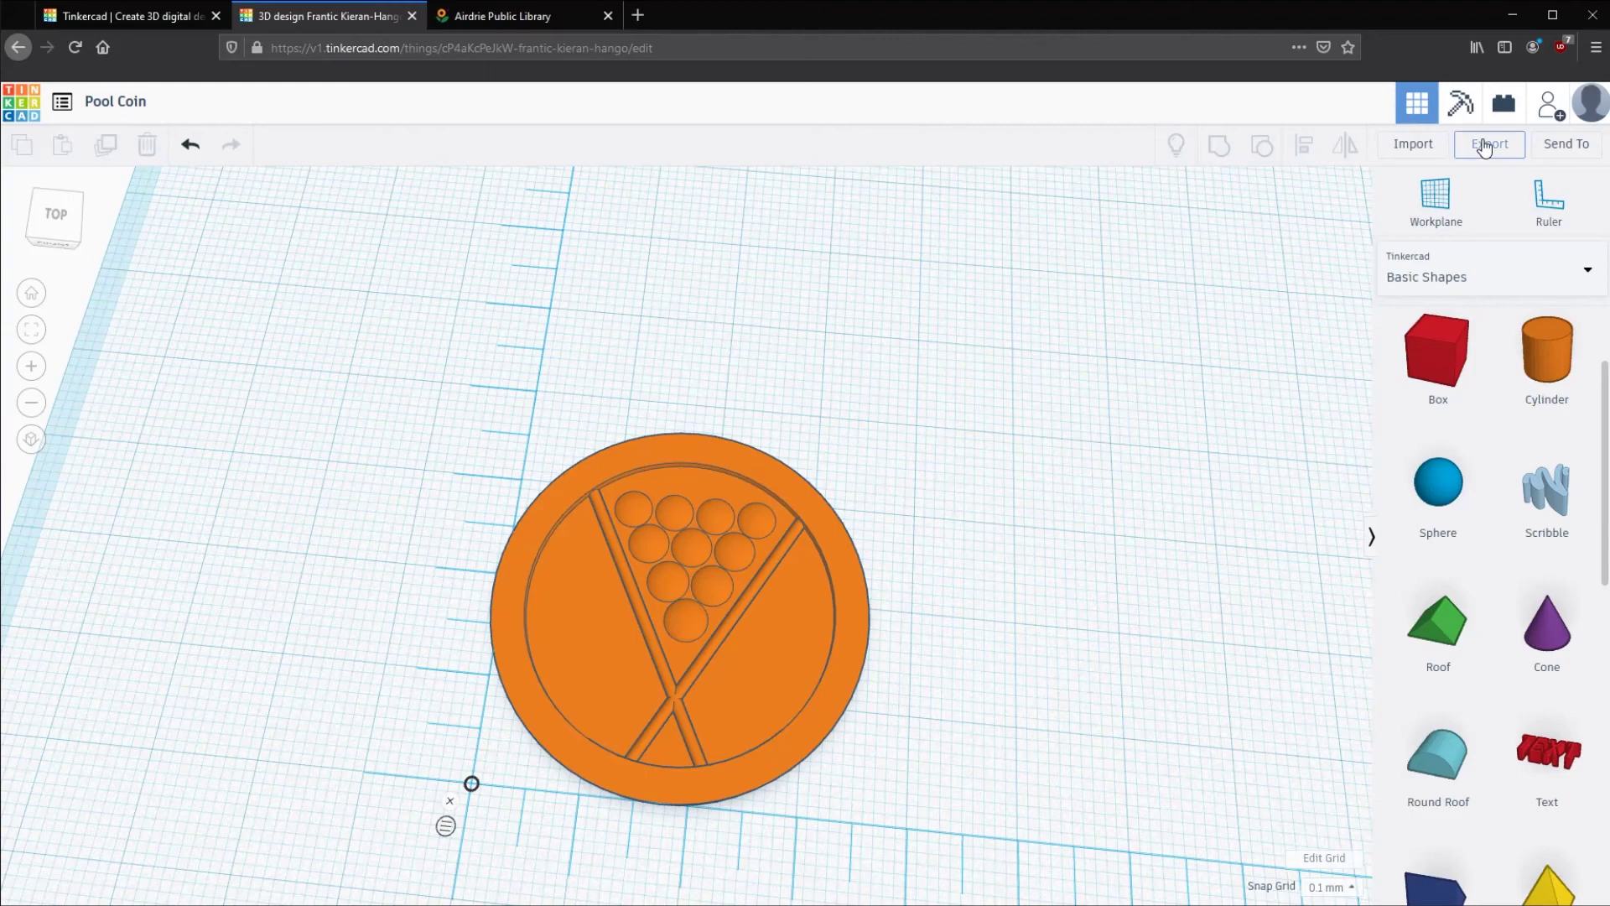
{"action": "left_click", "coordinate": [1509, 143]}
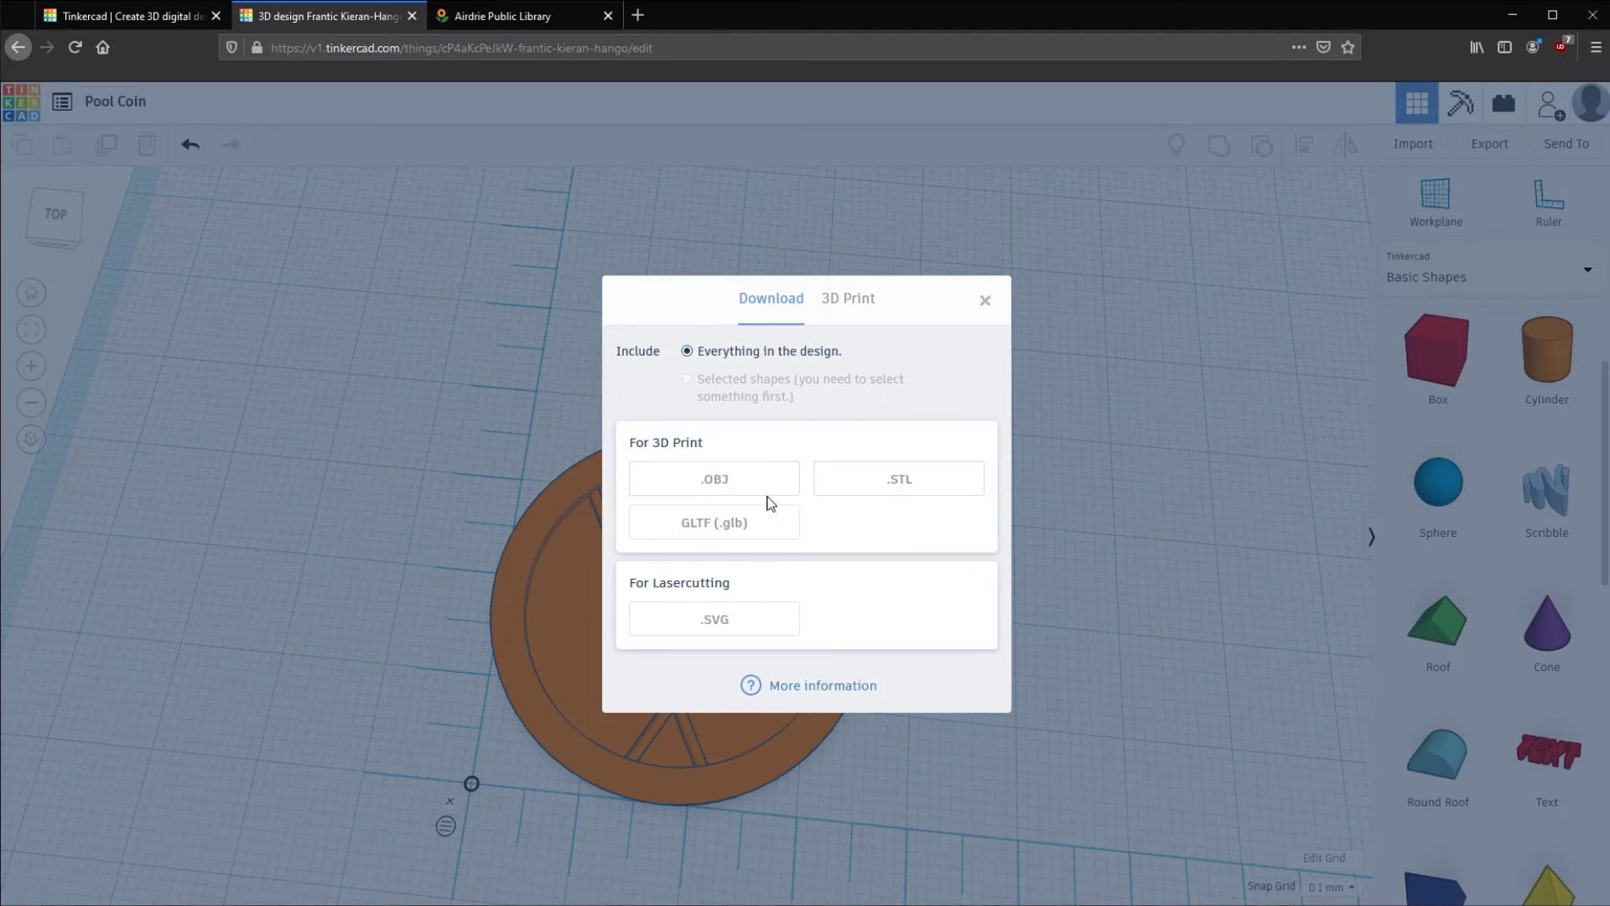
{"action": "left_click", "coordinate": [905, 481]}
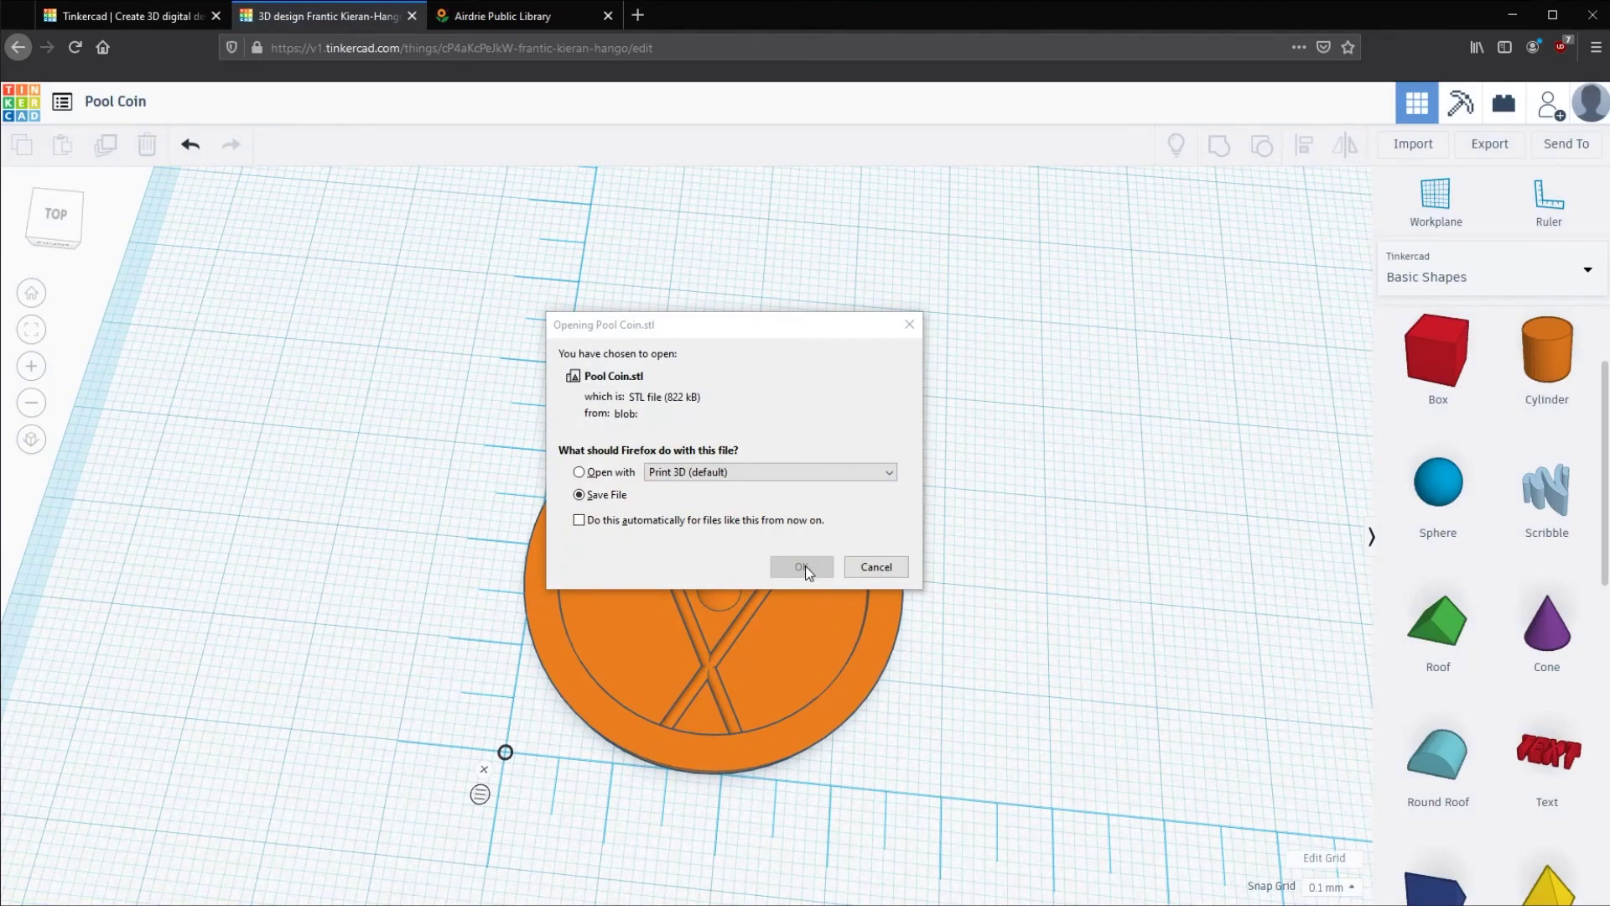
{"action": "left_click", "coordinate": [817, 532]}
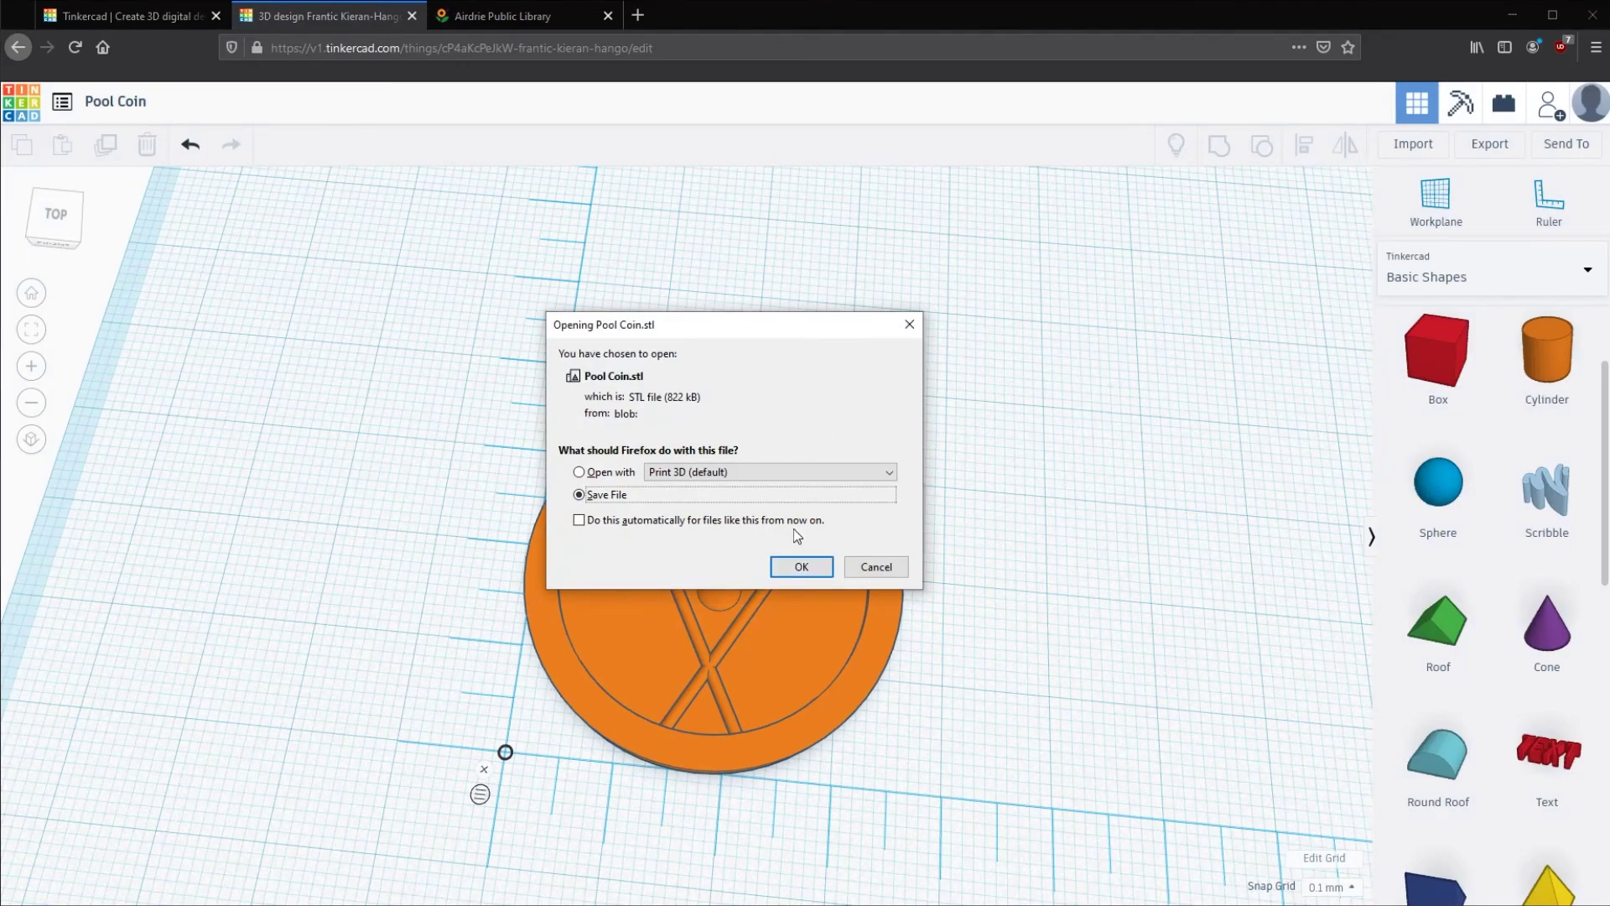
{"action": "key", "text": "Return"}
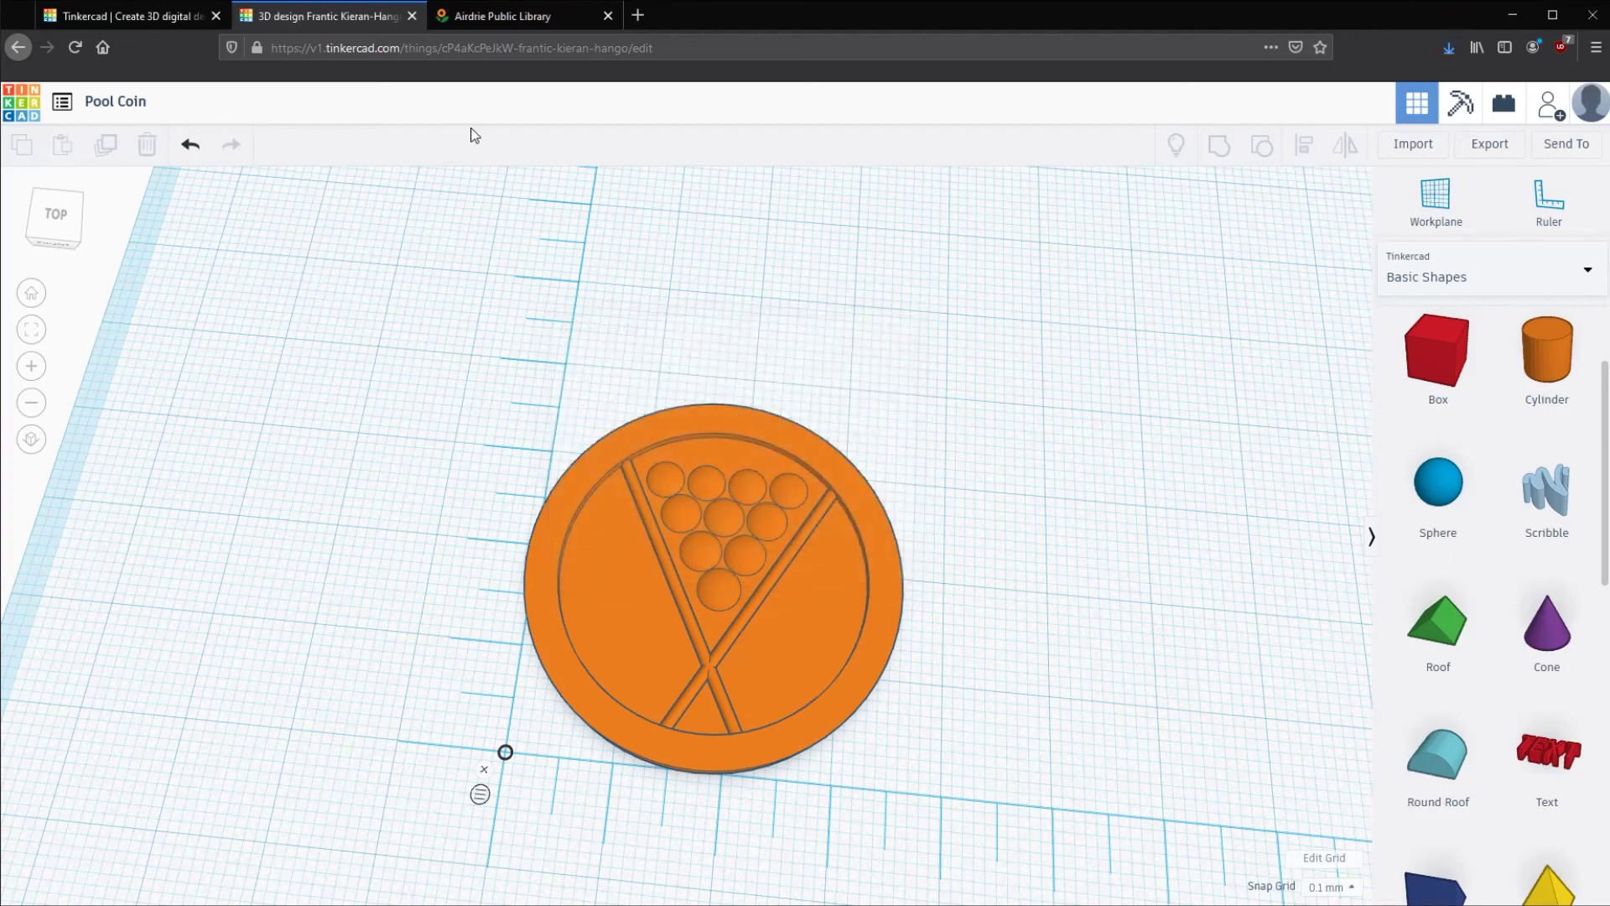
Switch to the Airdrie Public Library website and open the online submission form from its 3D Printing at APL page.
{"action": "left_click", "coordinate": [471, 15]}
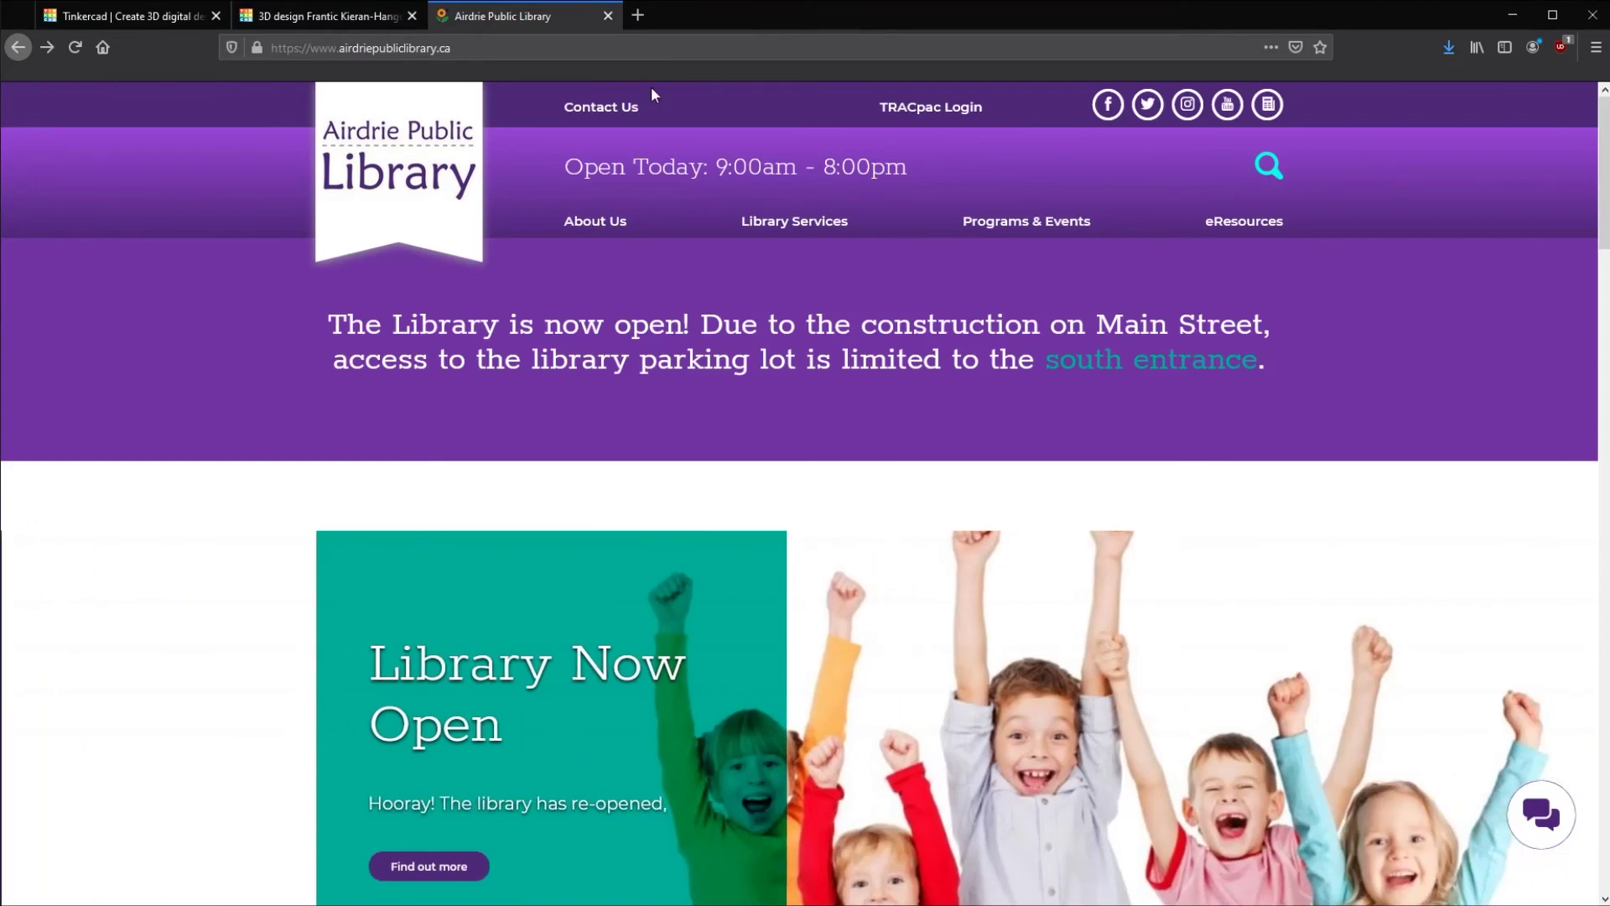
{"action": "mouse_move", "coordinate": [800, 237]}
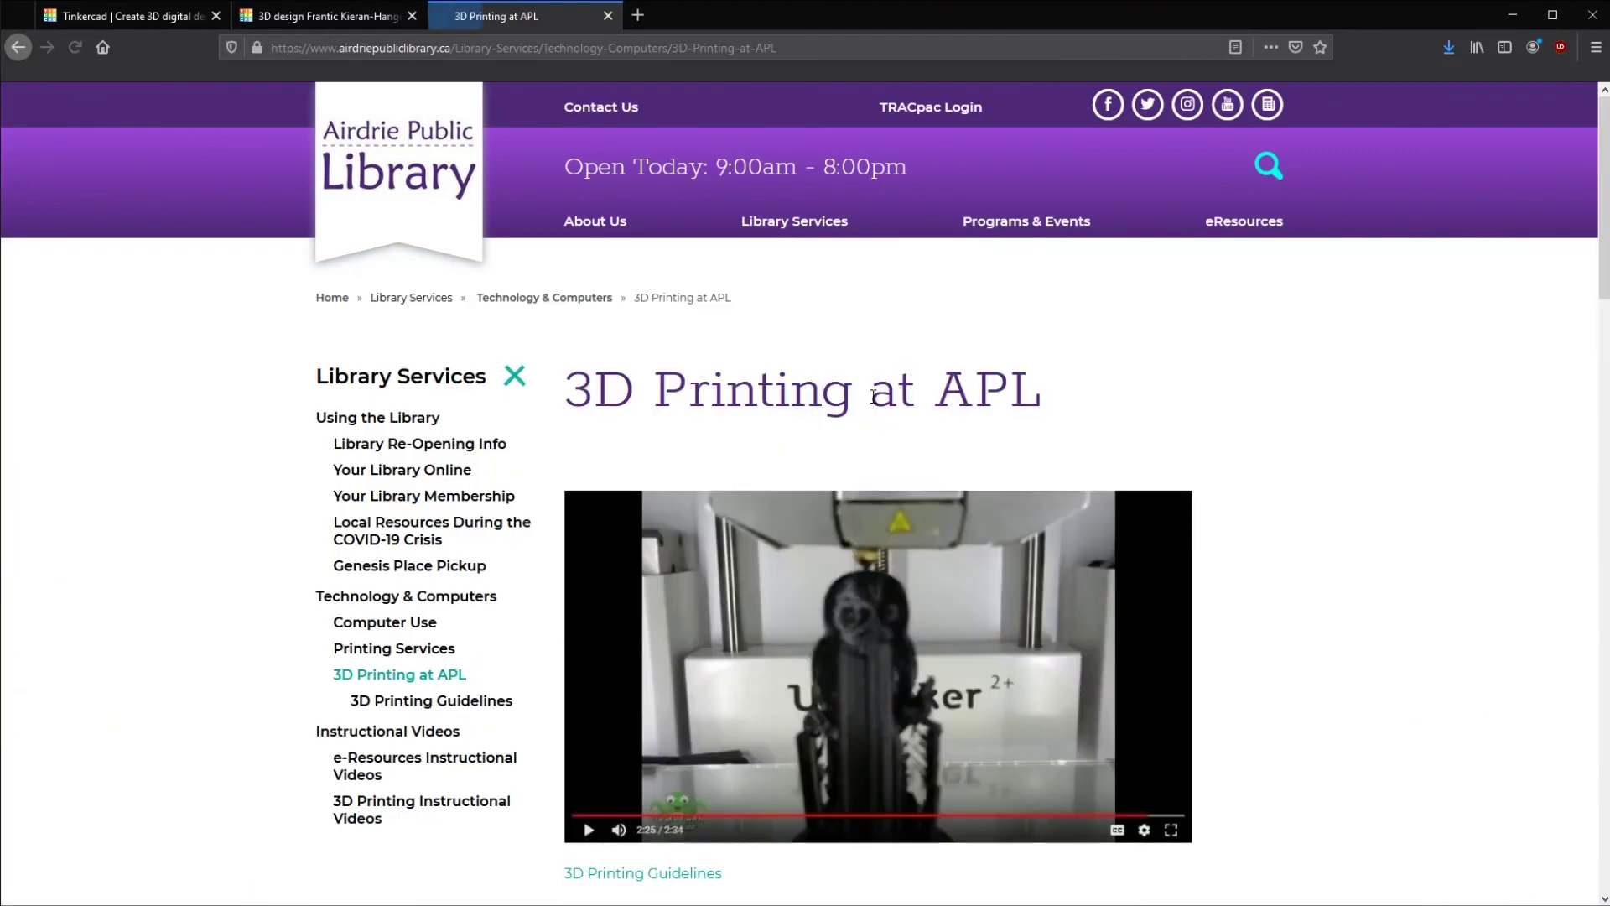
{"action": "left_click", "coordinate": [856, 400]}
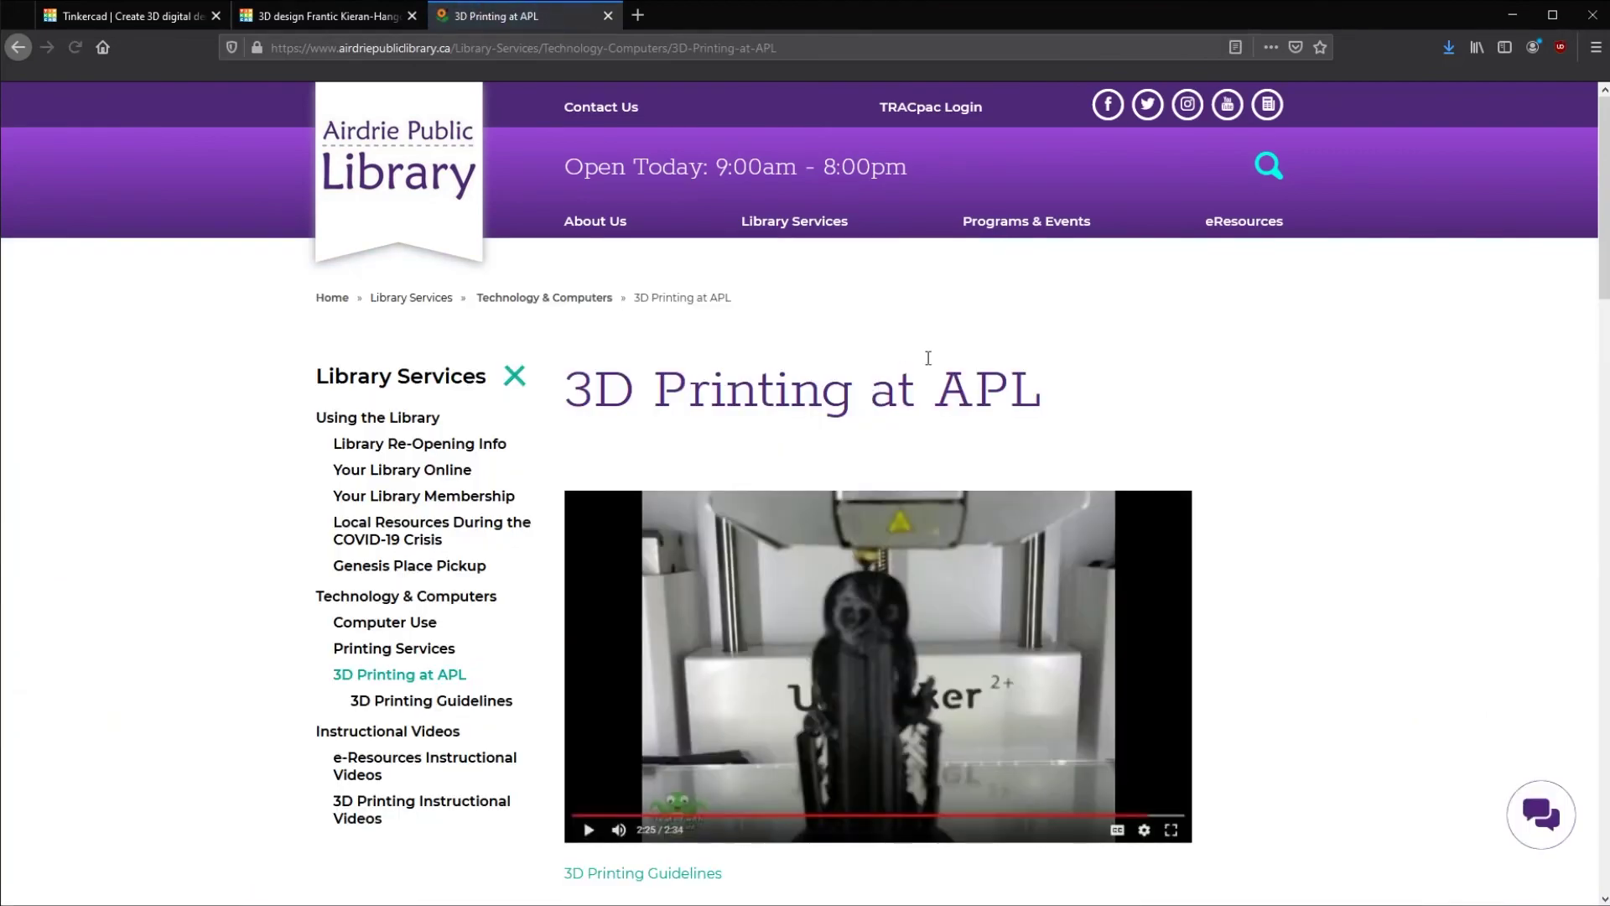
{"action": "scroll", "coordinate": [1088, 345], "scroll_direction": "down", "scroll_amount": 12}
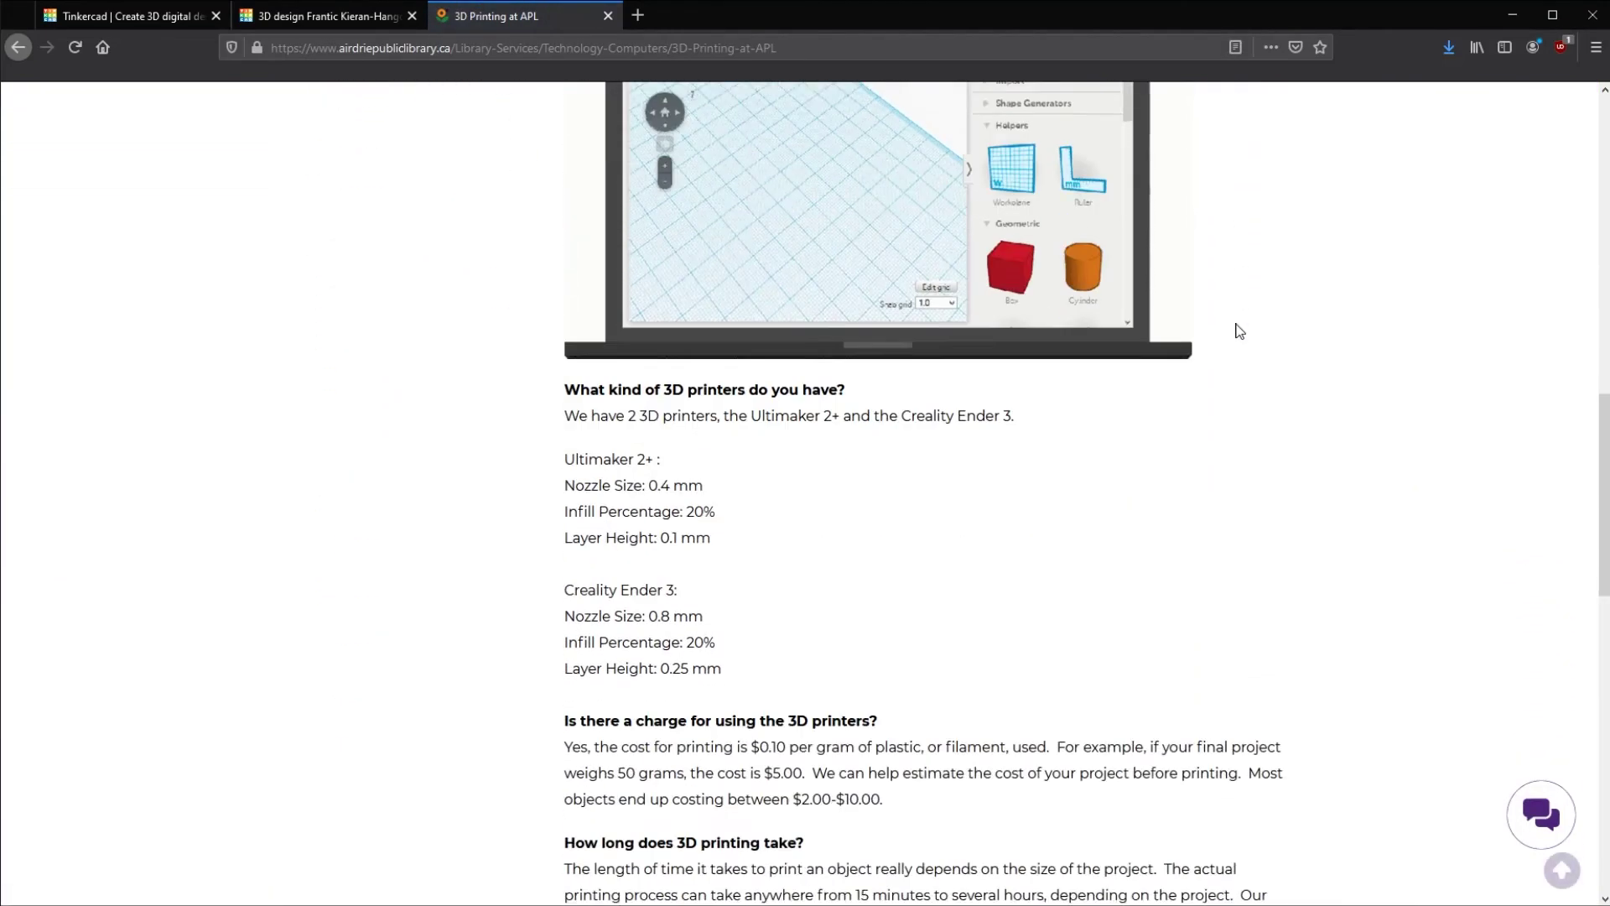
{"action": "scroll", "coordinate": [1239, 329], "scroll_direction": "down", "scroll_amount": 16}
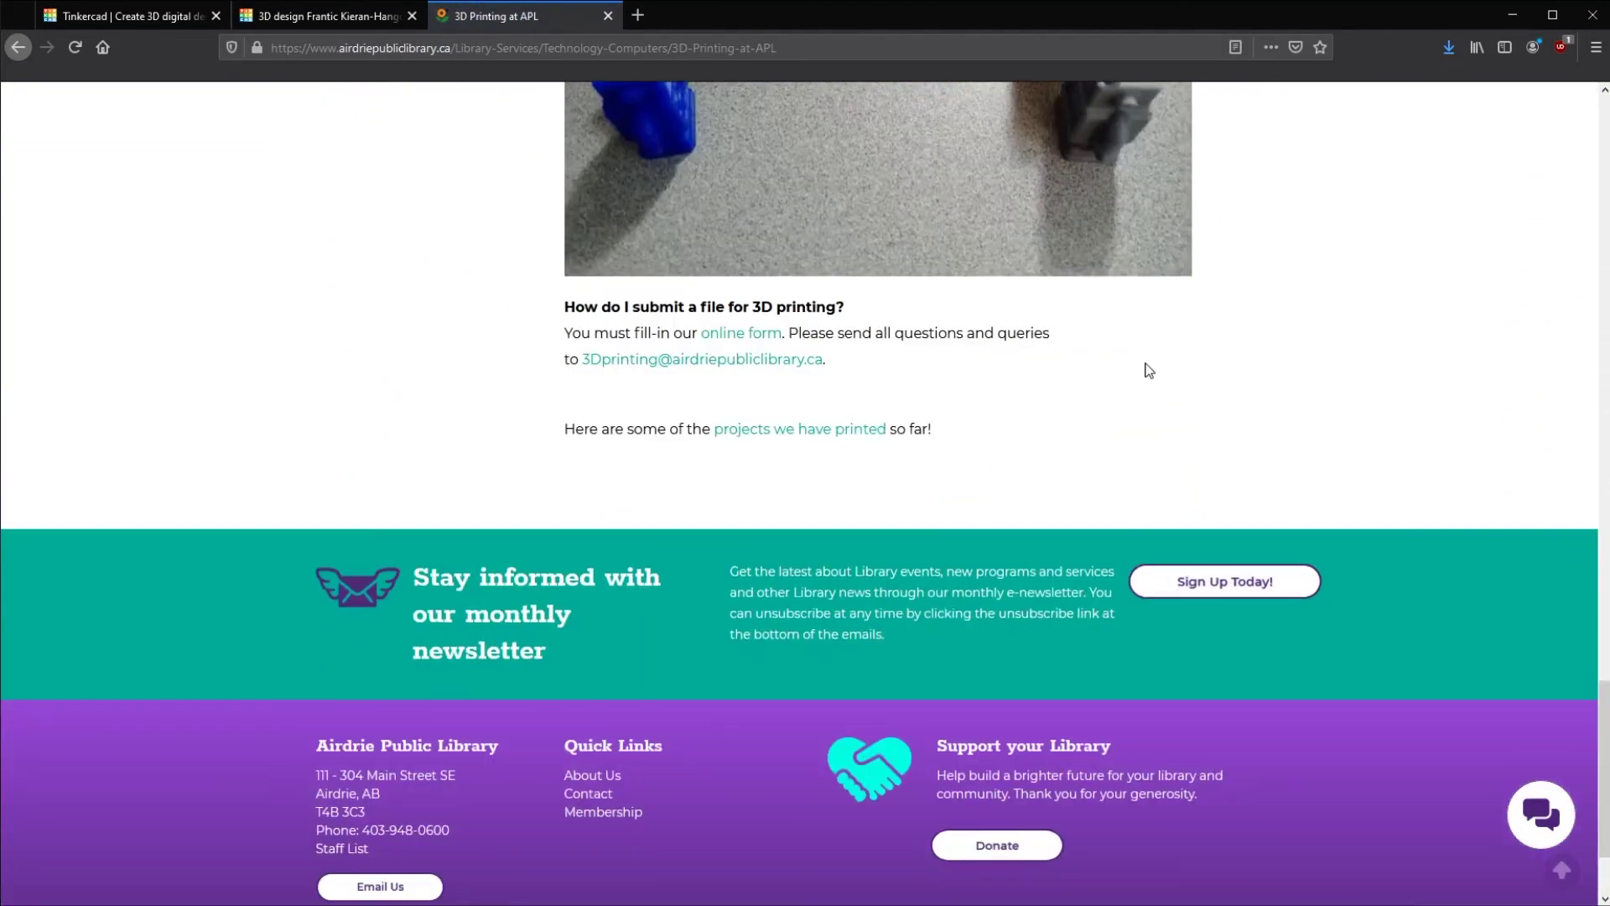
{"action": "left_click", "coordinate": [726, 340]}
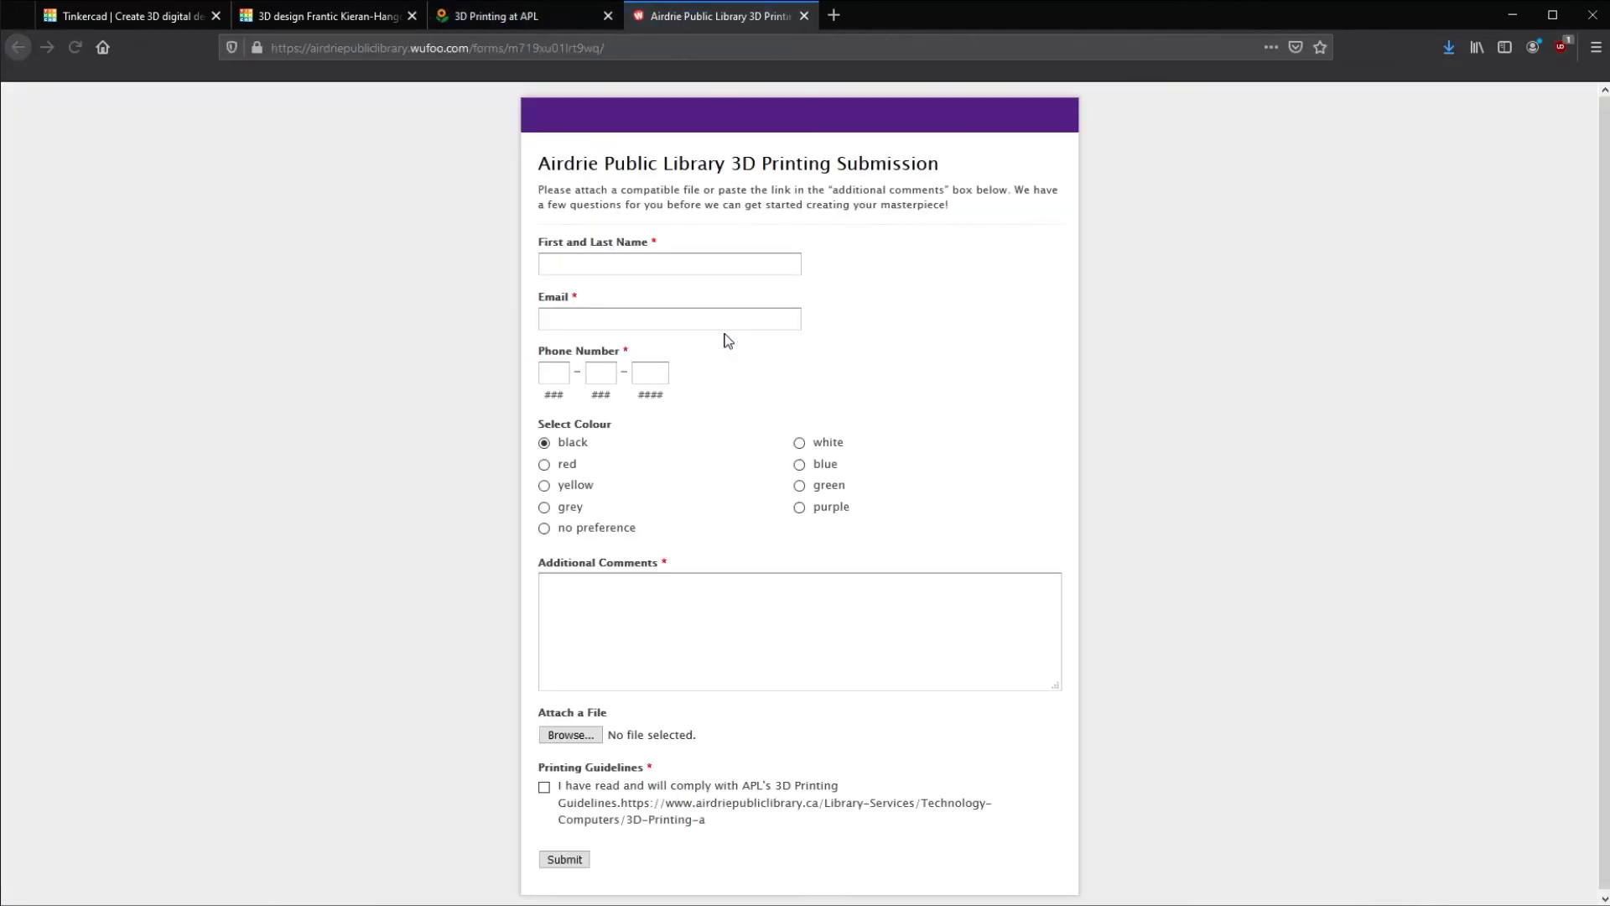